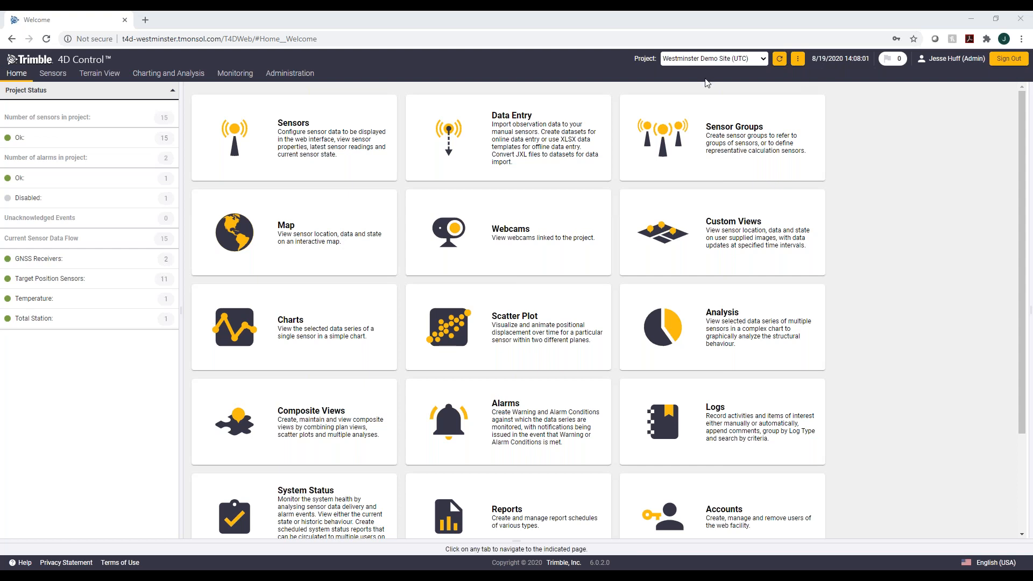
Step: Browse the home page overview and open the Sensors page
mouse_move(221, 71)
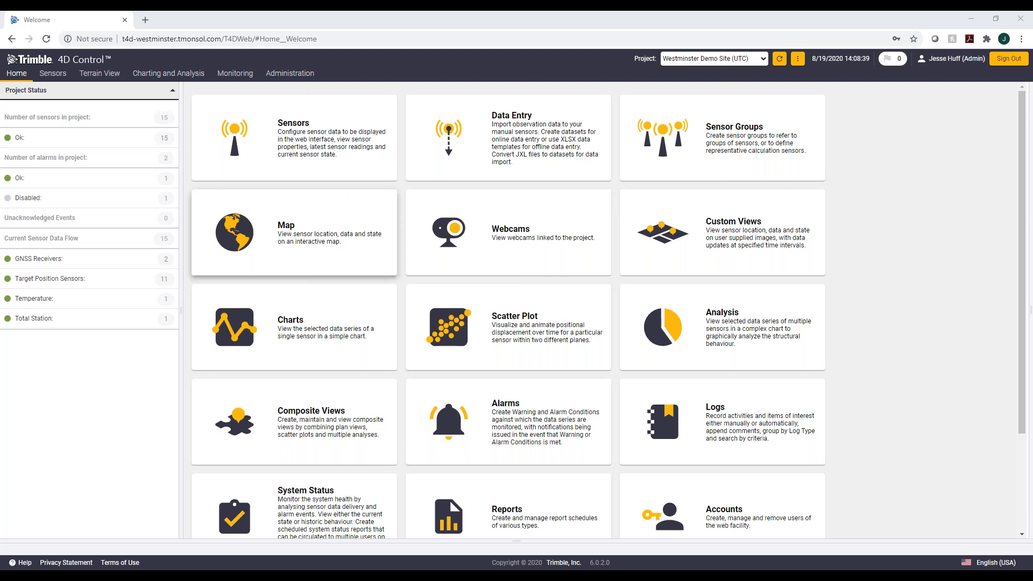
mouse_move(63, 81)
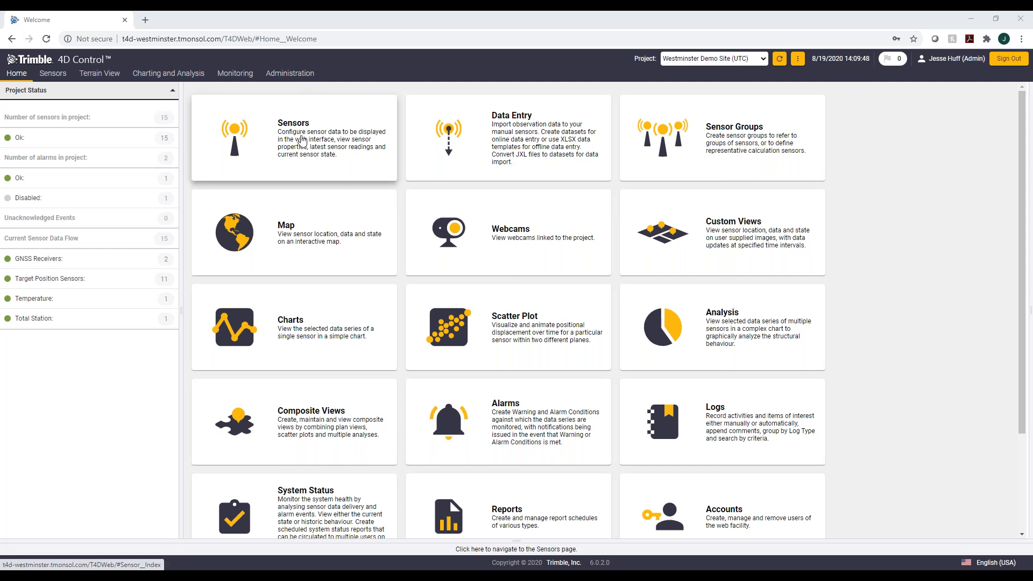
mouse_move(53, 73)
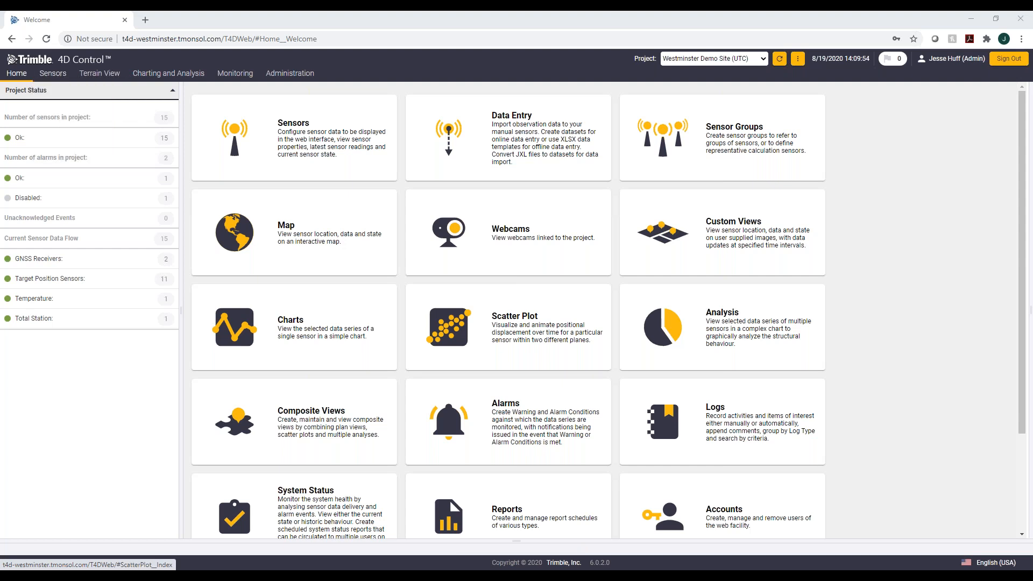
scroll(409, 395, down, 1)
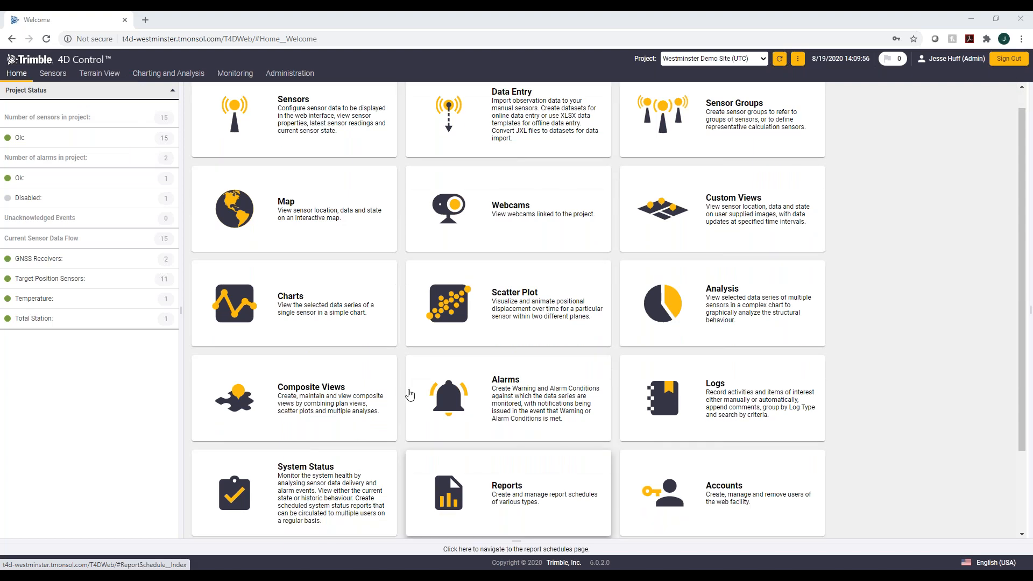
scroll(410, 395, up, 1)
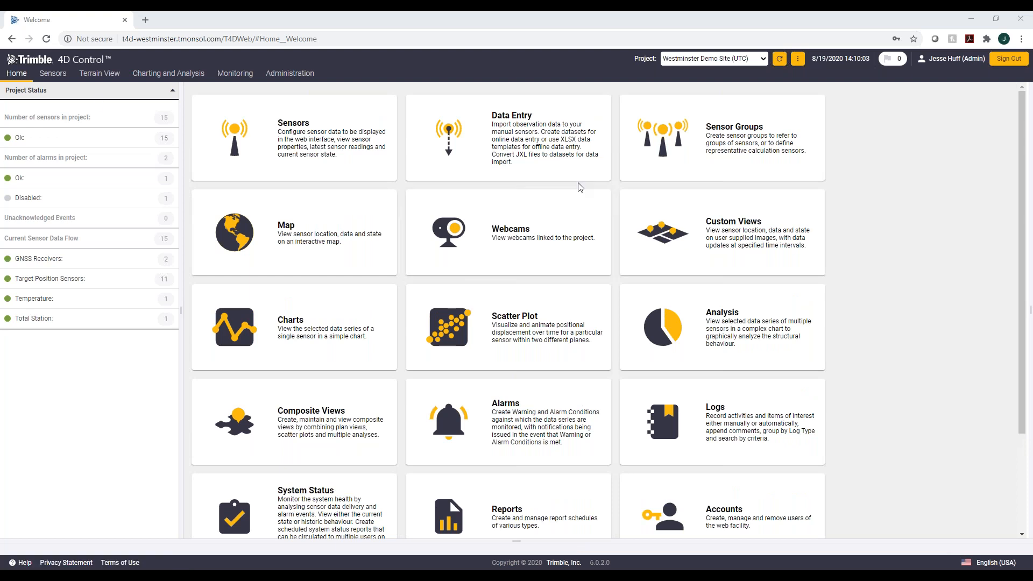
click(53, 73)
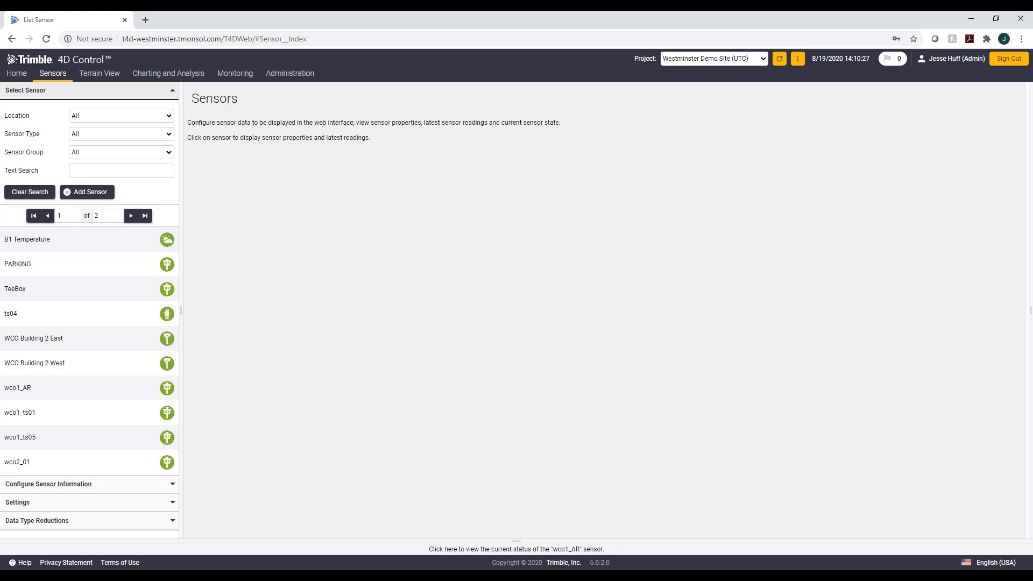
Step: Page through the sensor list and open the B1 Temperature sensor's properties
click(132, 221)
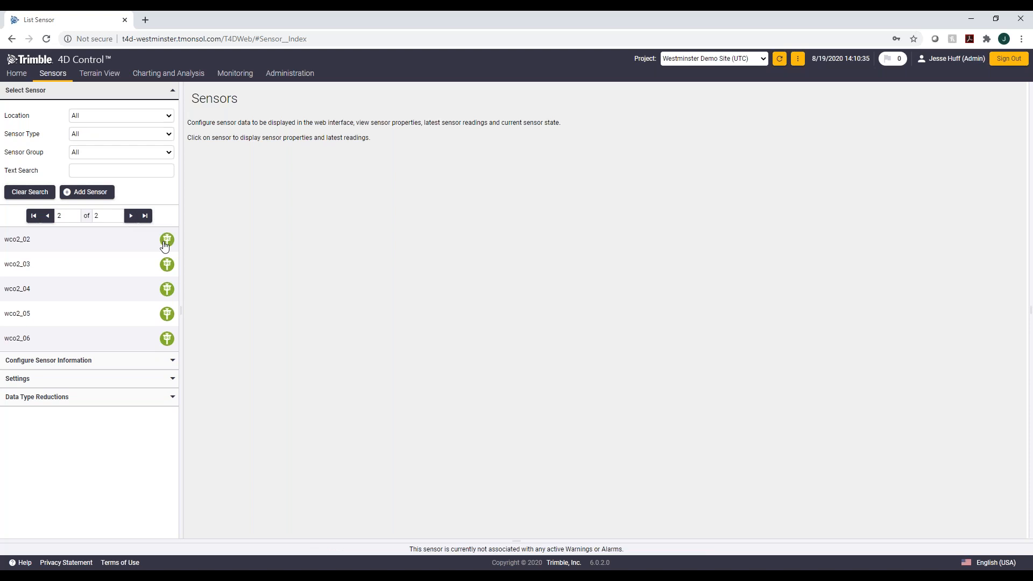
click(50, 219)
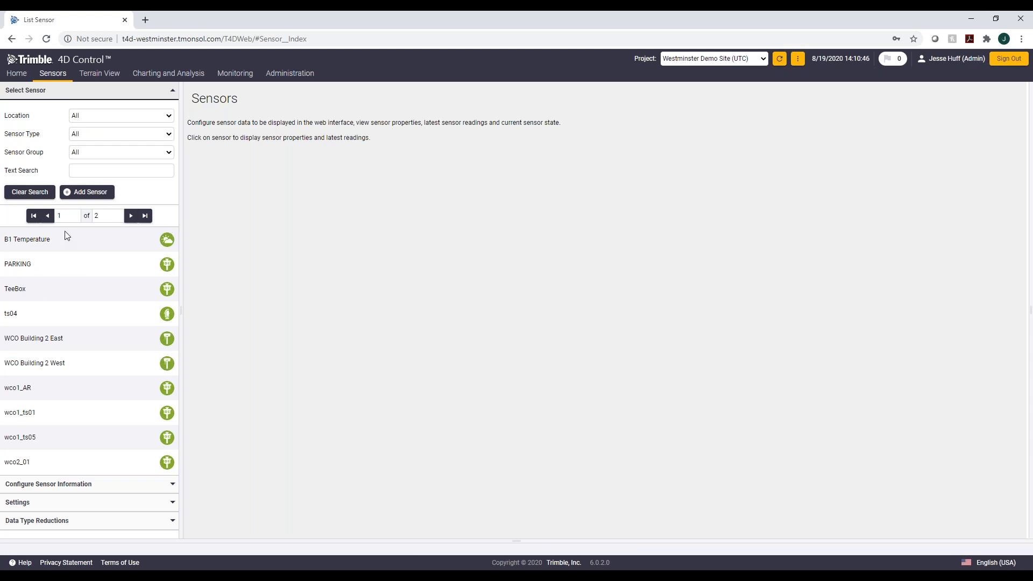
click(49, 240)
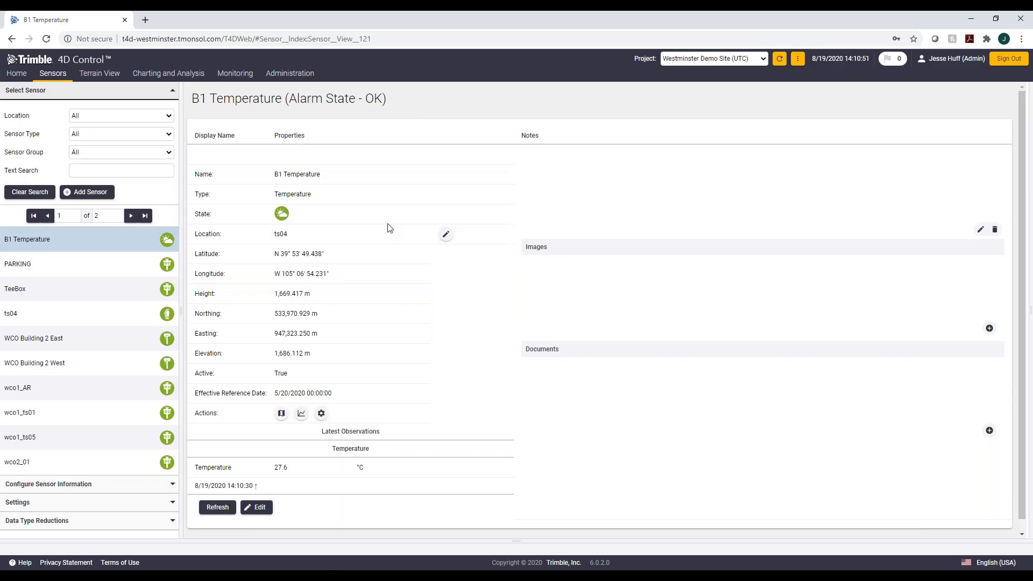
Step: Open the display column configuration for GNSS Receiver sensors
mouse_move(285, 216)
click(81, 484)
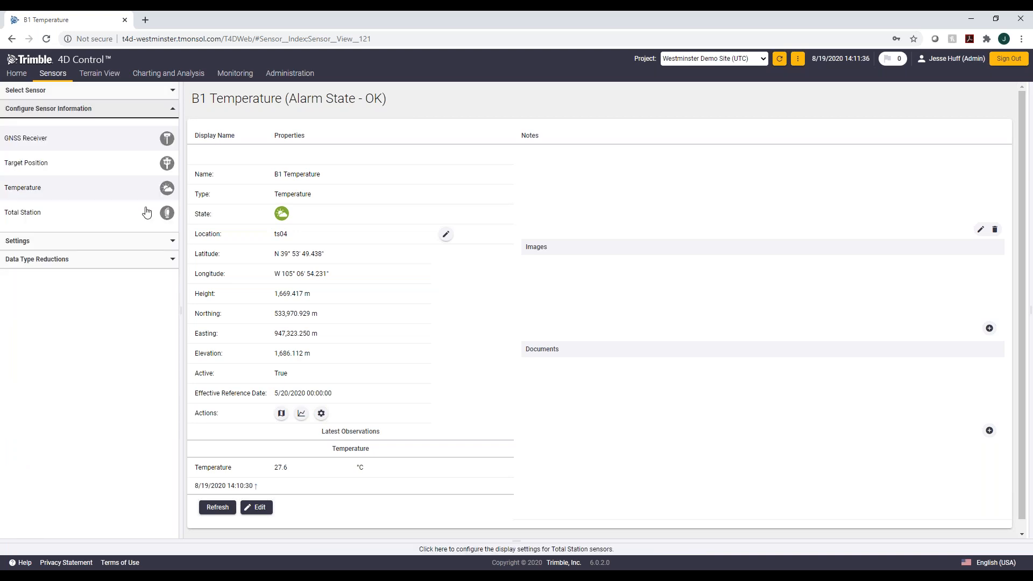
click(70, 139)
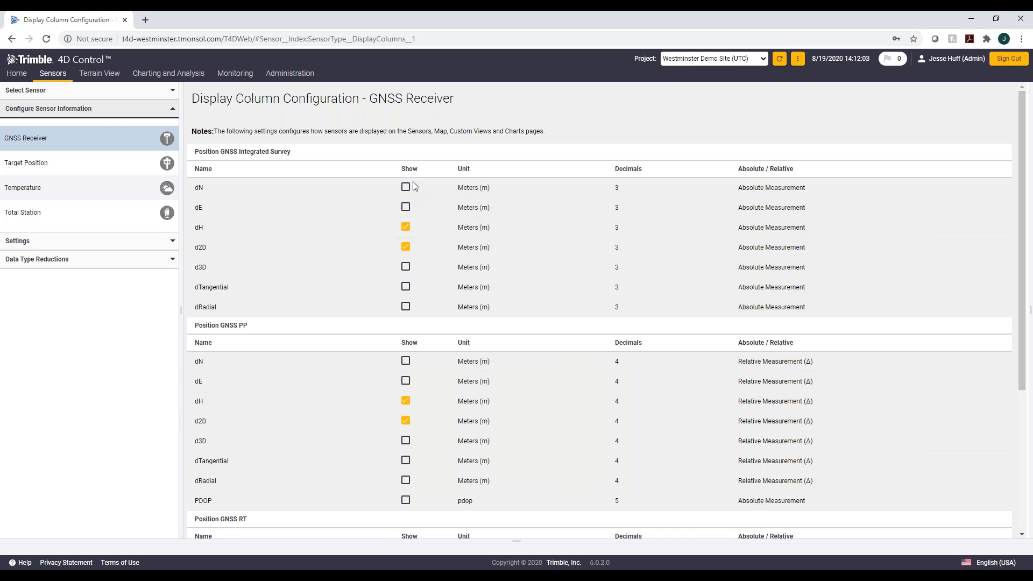
Step: Toggle the dH and dN Show options of Position GNSS Integrated Survey off and on again
click(407, 226)
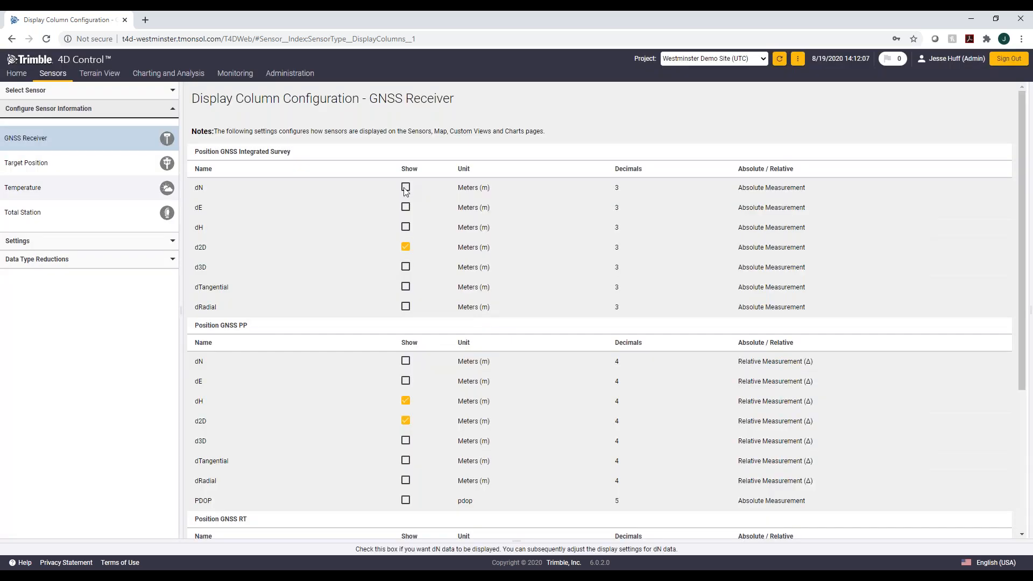
click(405, 188)
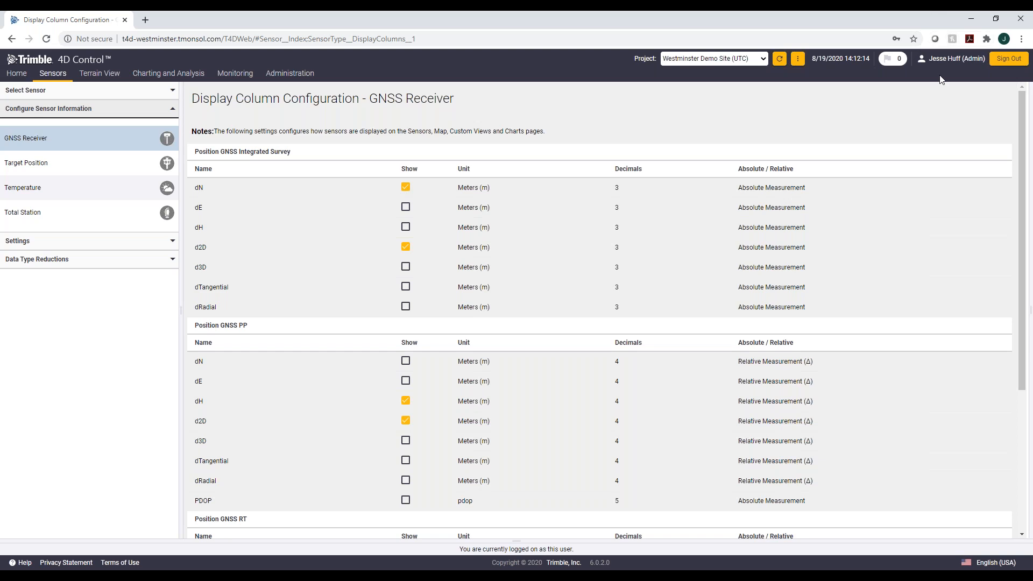
click(406, 228)
click(406, 186)
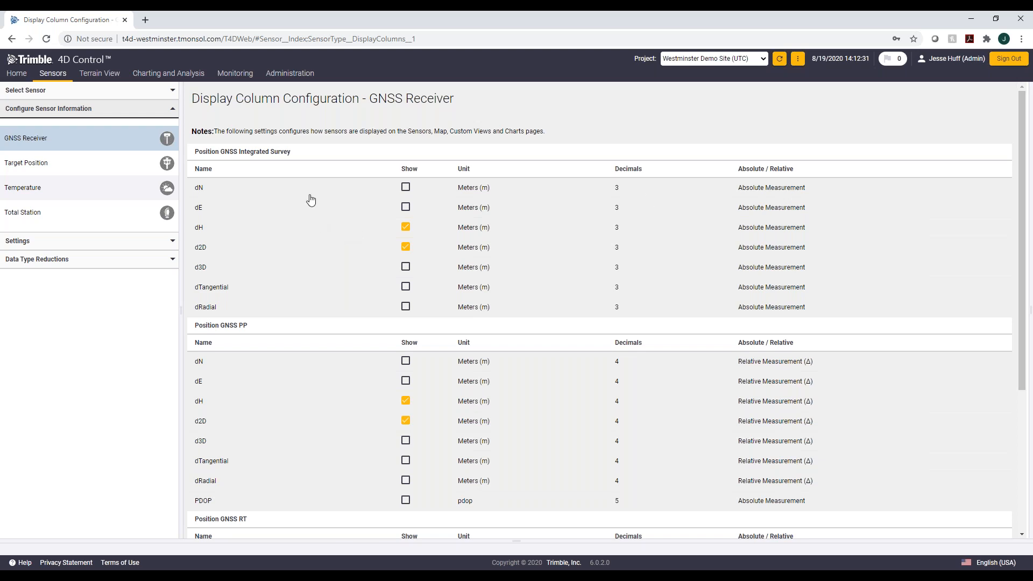
Step: View the display column configurations for Target Position, Temperature and Total Station sensors
click(40, 185)
click(39, 168)
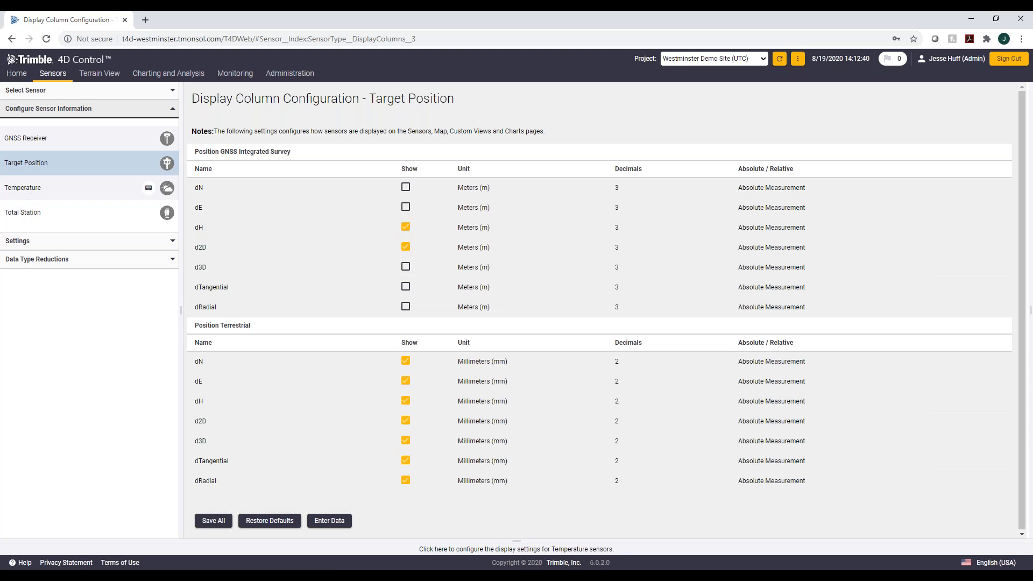
click(80, 187)
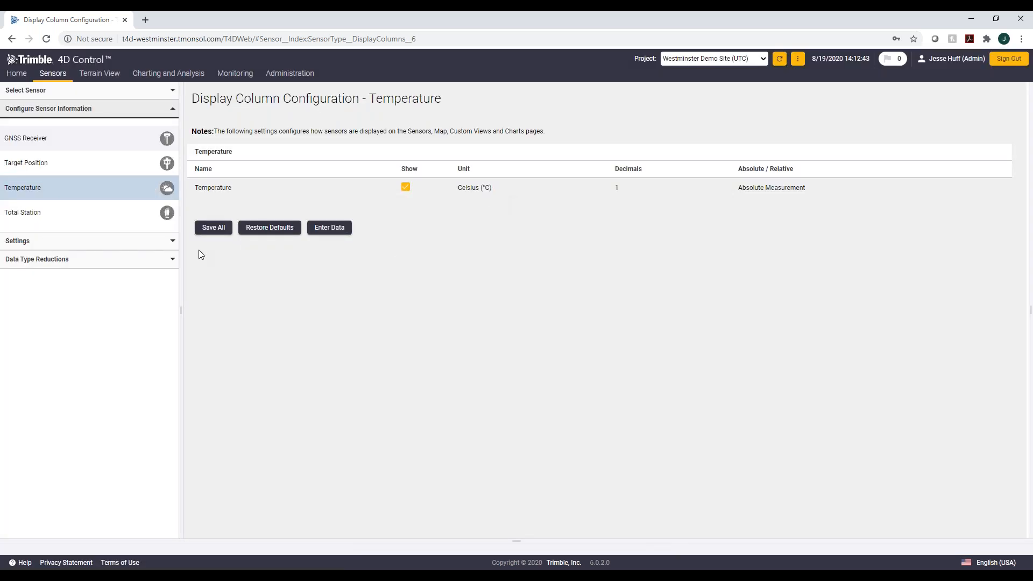
click(46, 213)
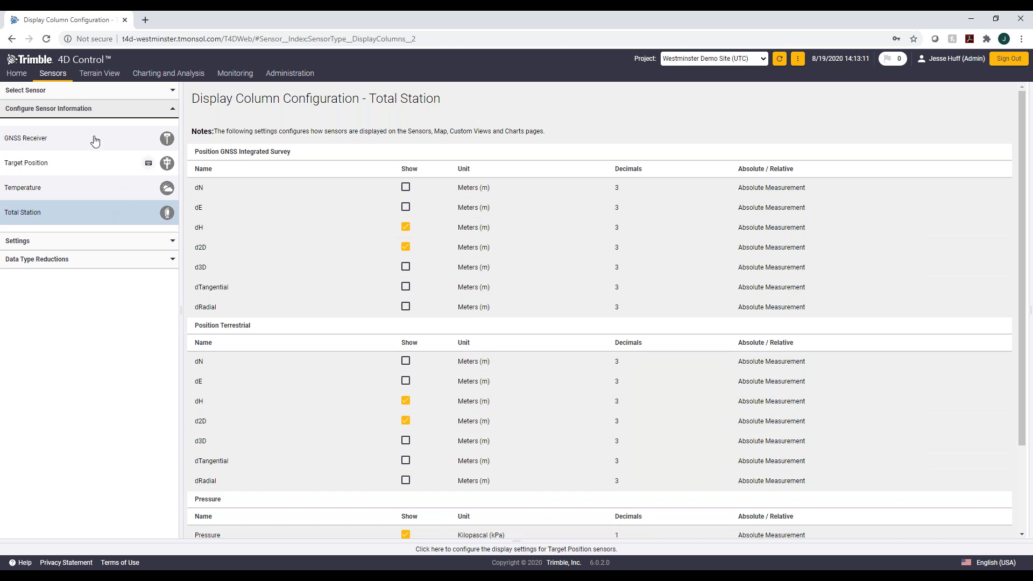
Step: Open the Data Entry page for sensor observations
mouse_move(53, 73)
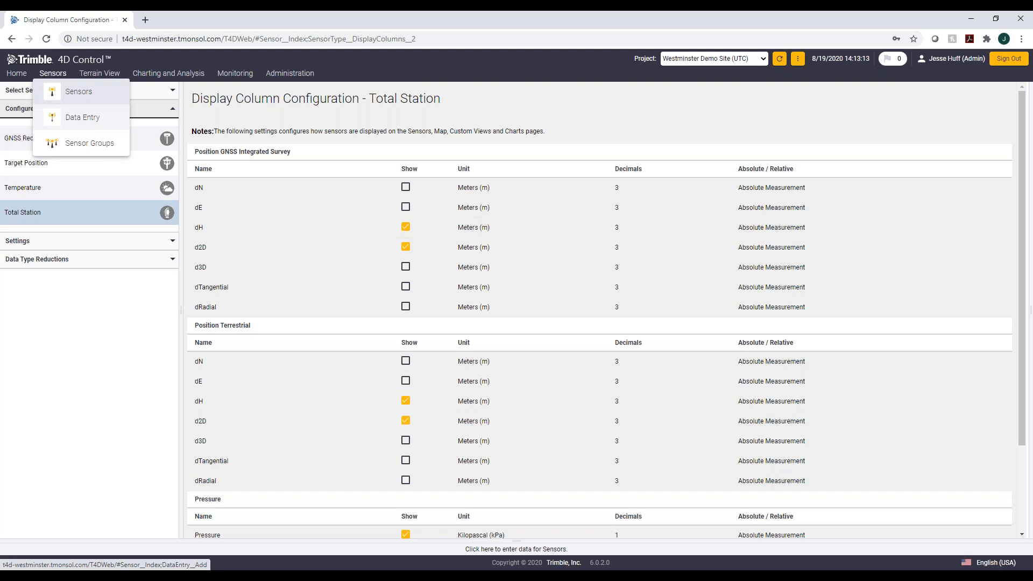
click(83, 117)
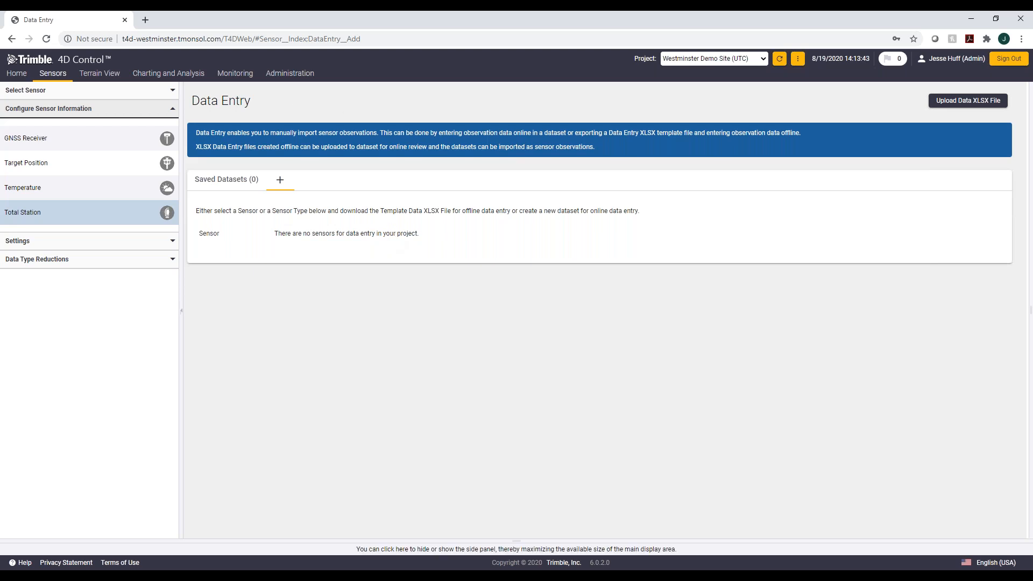
Step: Open the sensor groups list and view the Building 1 group
mouse_move(46, 77)
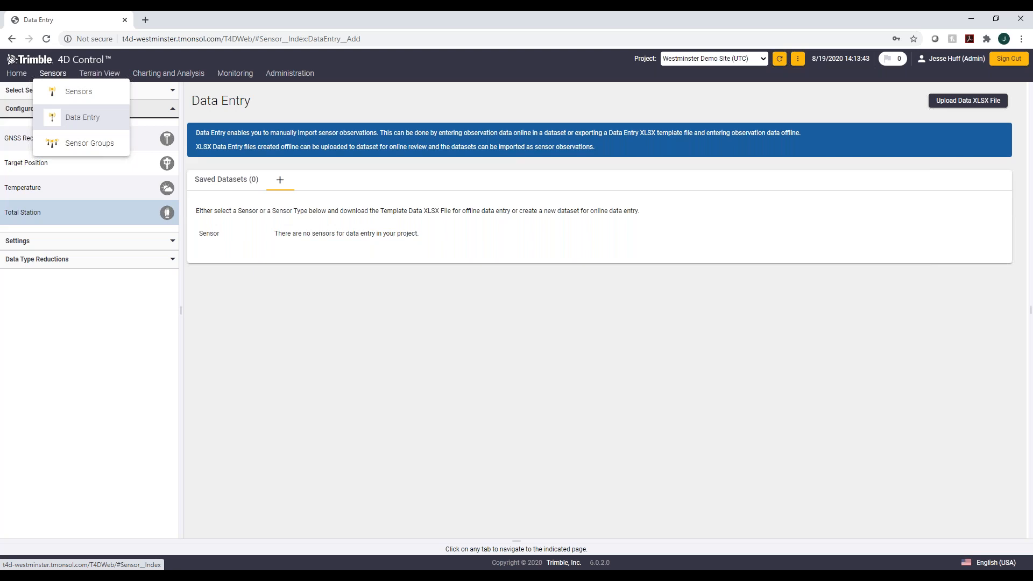
click(78, 143)
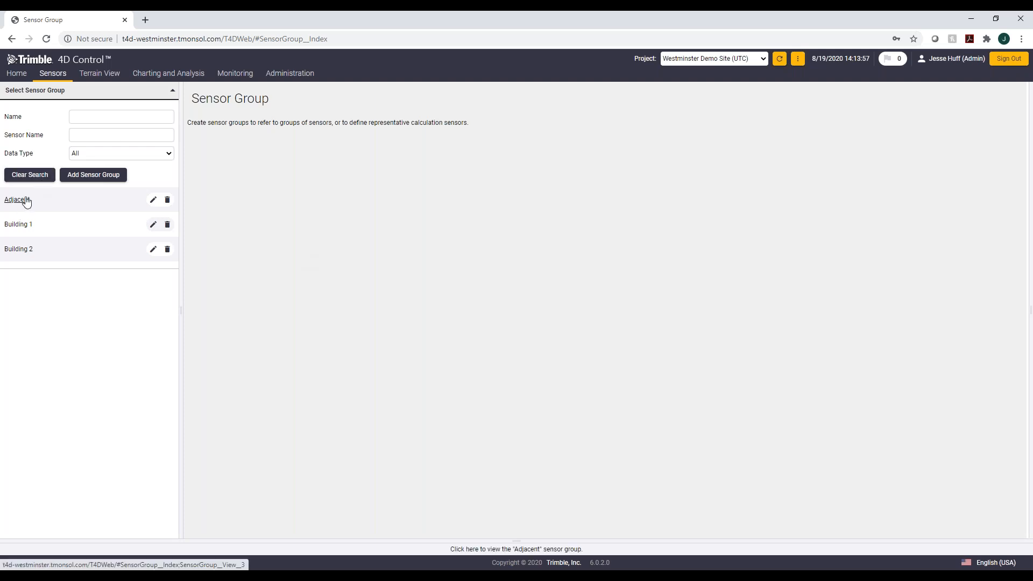
click(26, 229)
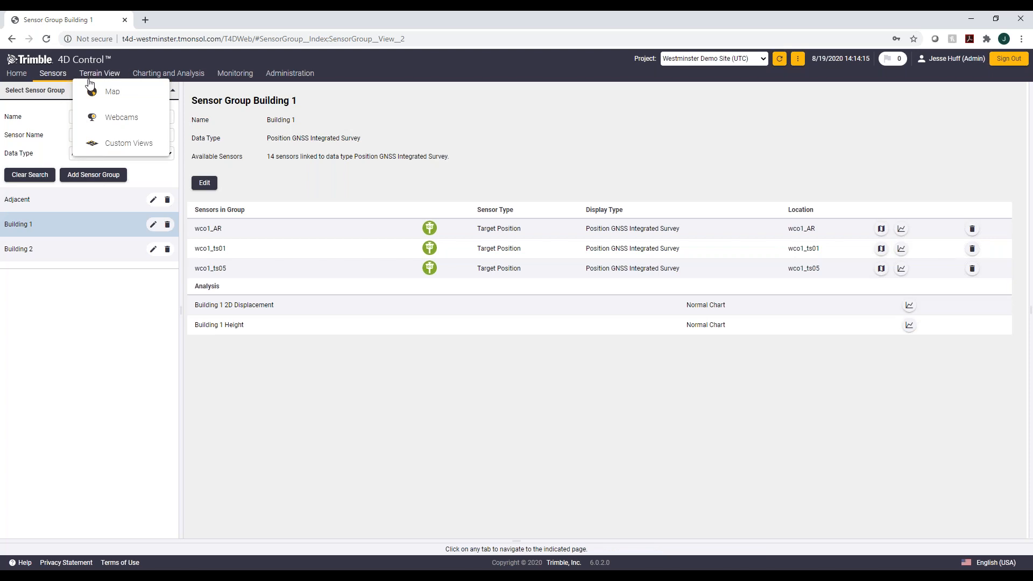
Step: Open the account settings page under Administration
mouse_move(33, 77)
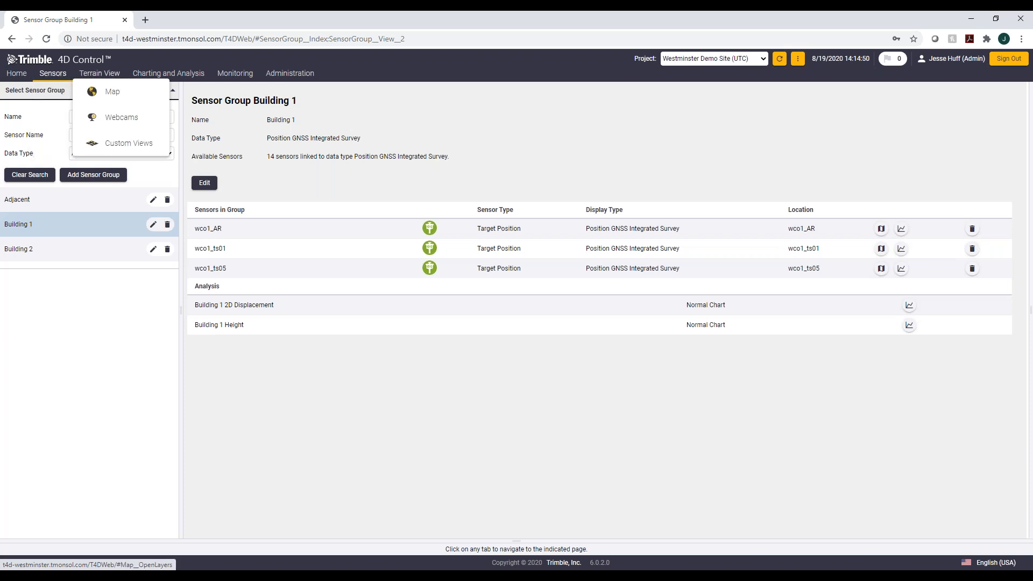
mouse_move(310, 74)
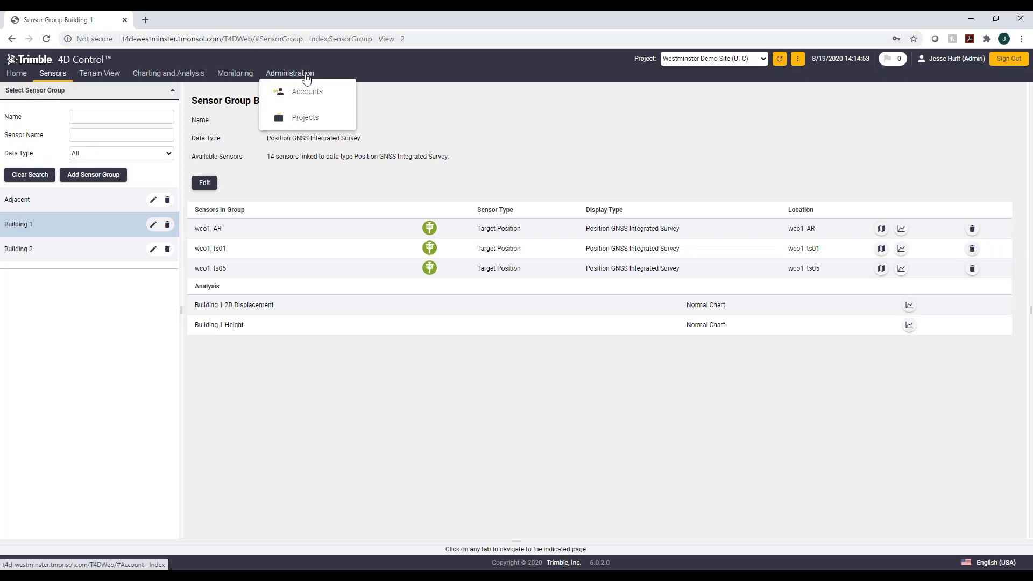
click(327, 95)
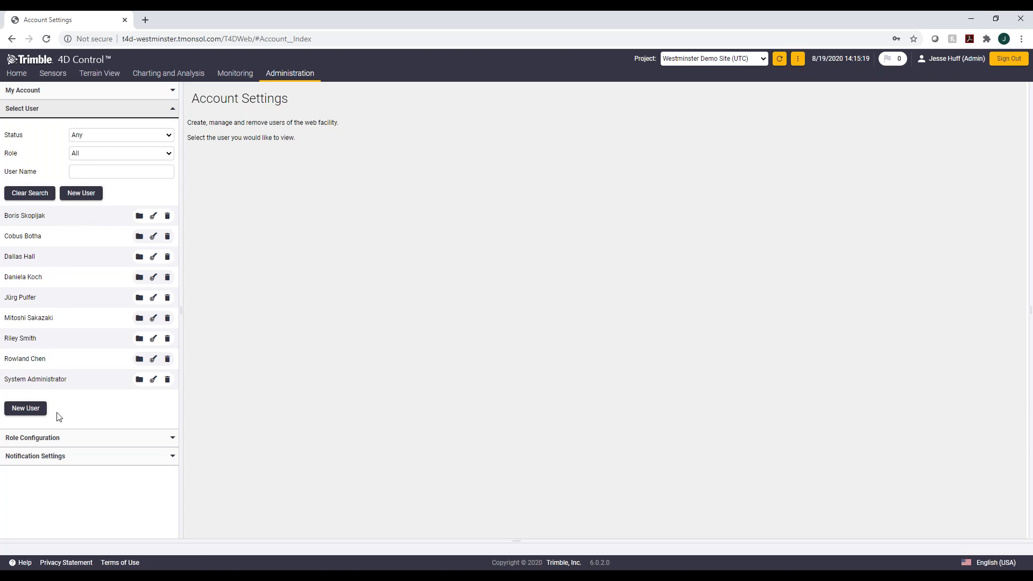
Step: Open a new user form and review the available Role options
click(29, 413)
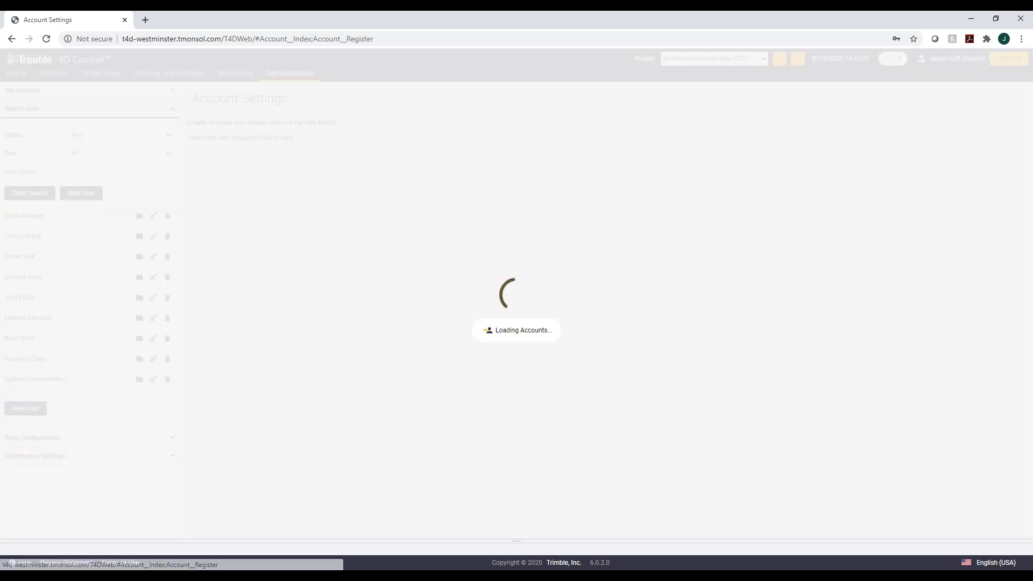
click(316, 120)
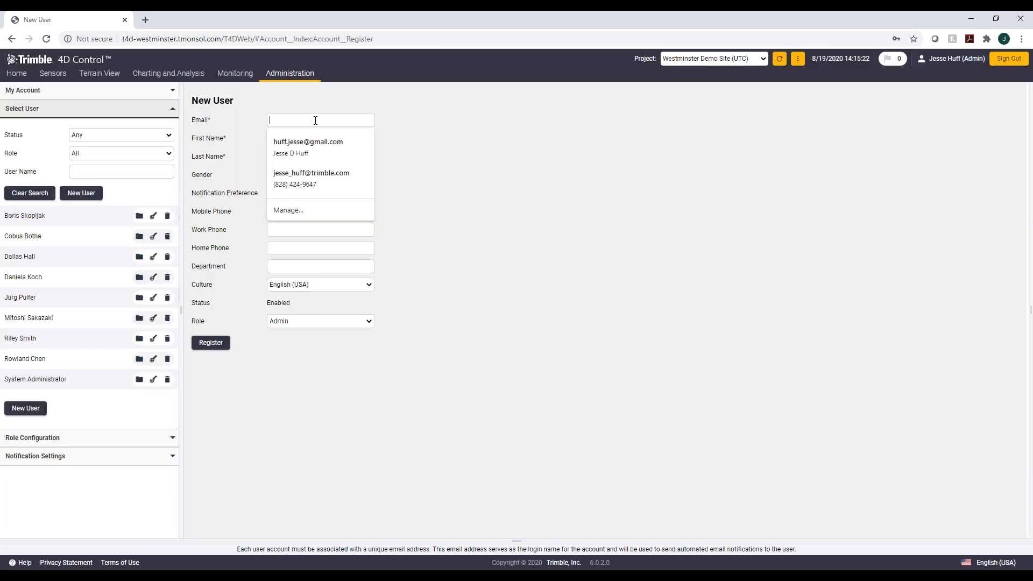
click(415, 150)
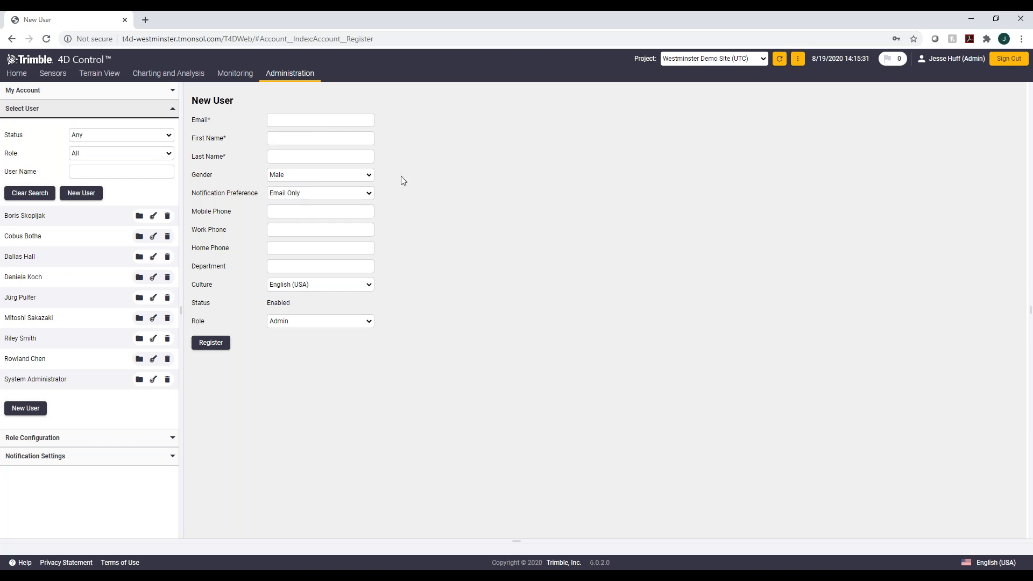
click(372, 323)
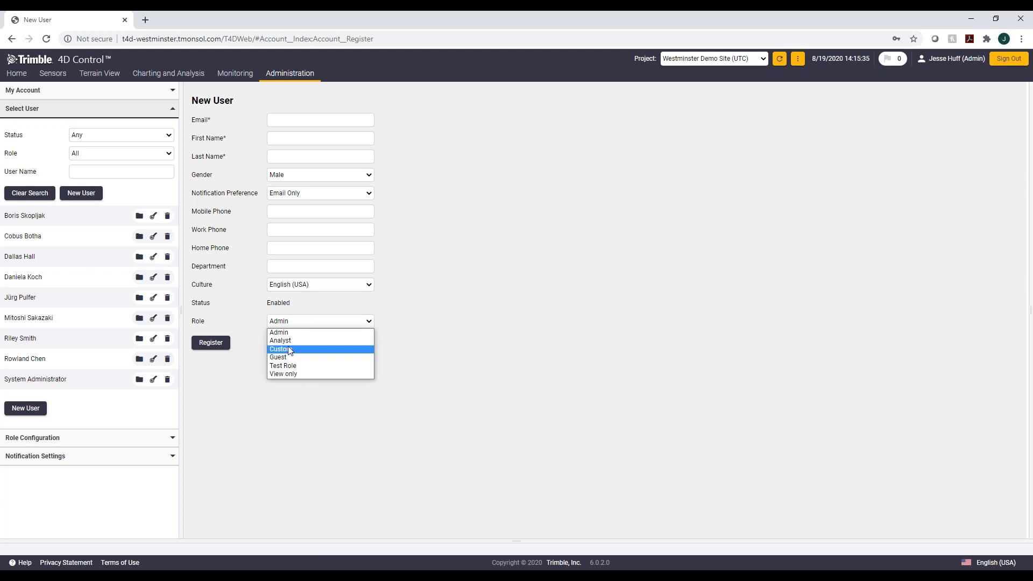
click(245, 388)
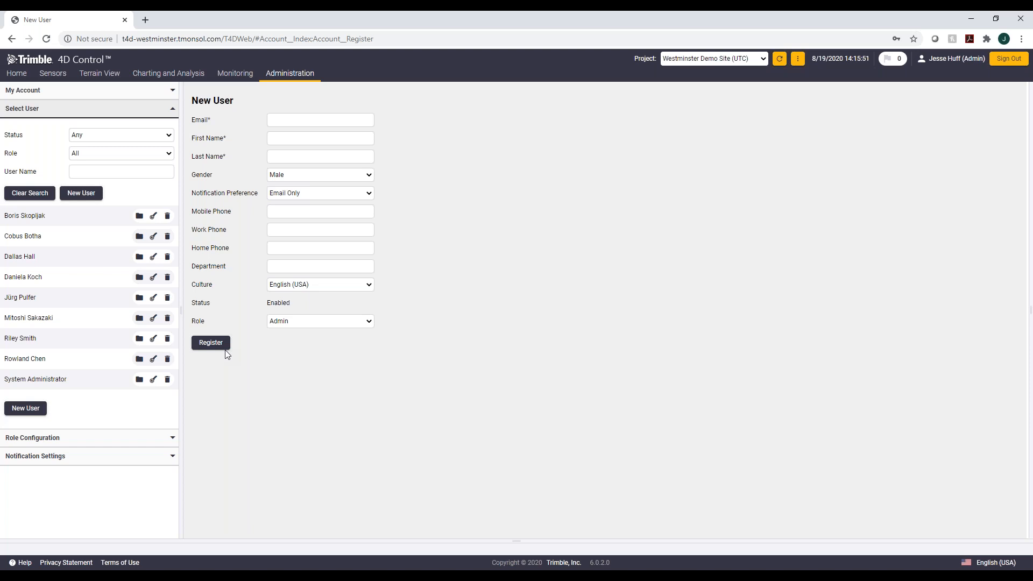
Step: Add a new user role named Power User and save it
click(63, 446)
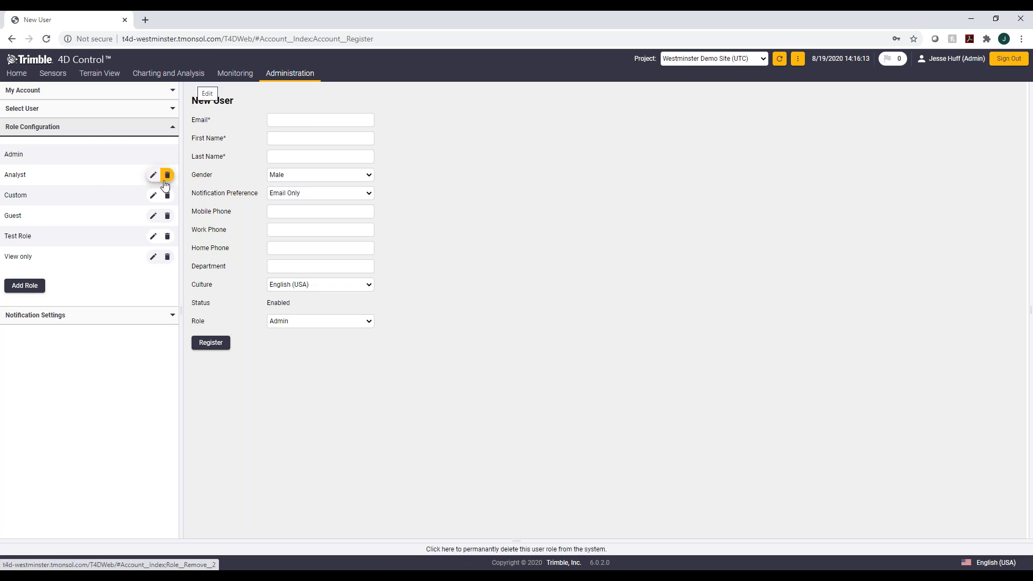
click(25, 285)
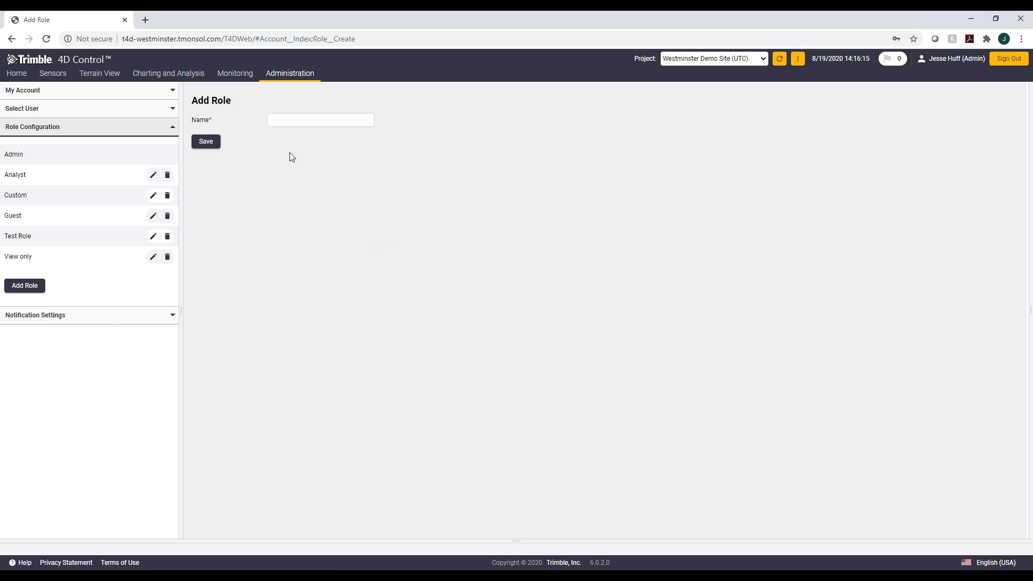
click(296, 121)
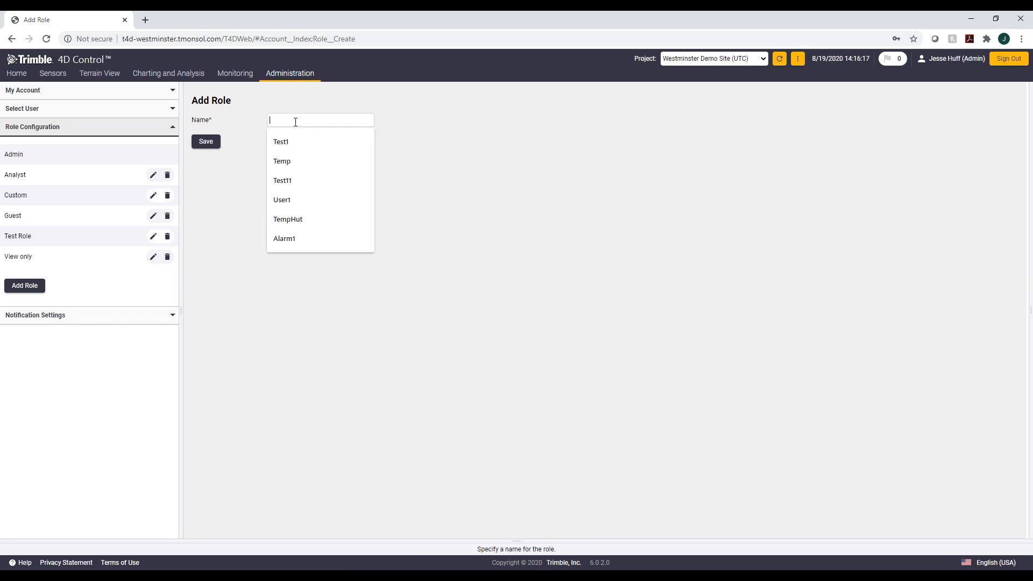
text(User)
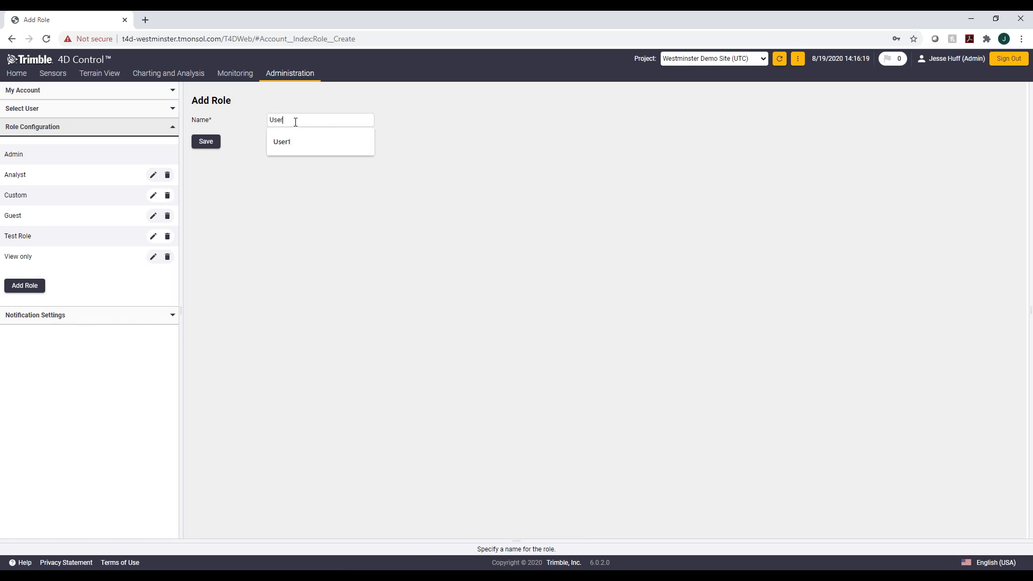
text(10)
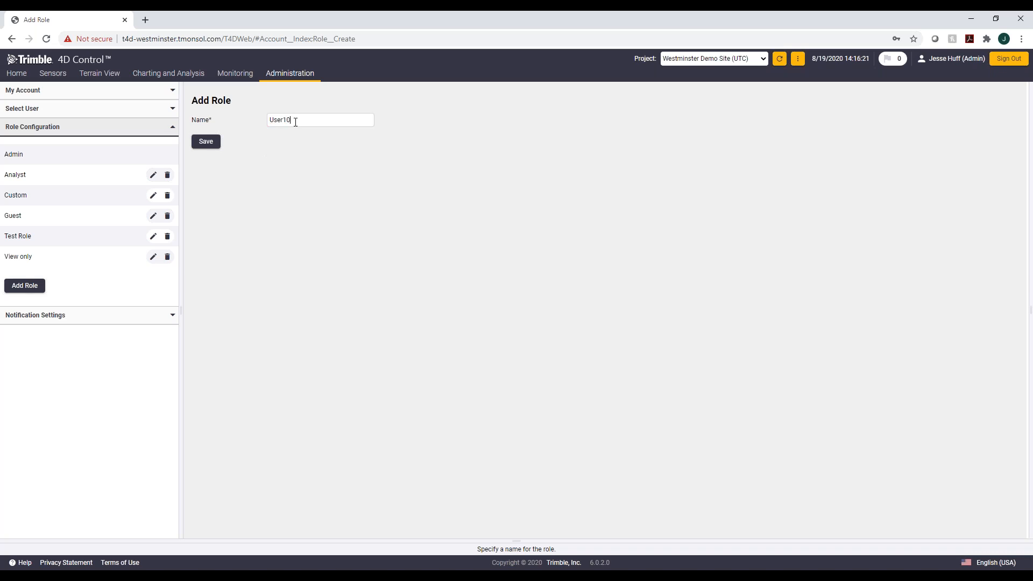
key(BackSpace)
key(BackSpace)
key(BackSpace)
key(BackSpace)
key(BackSpace)
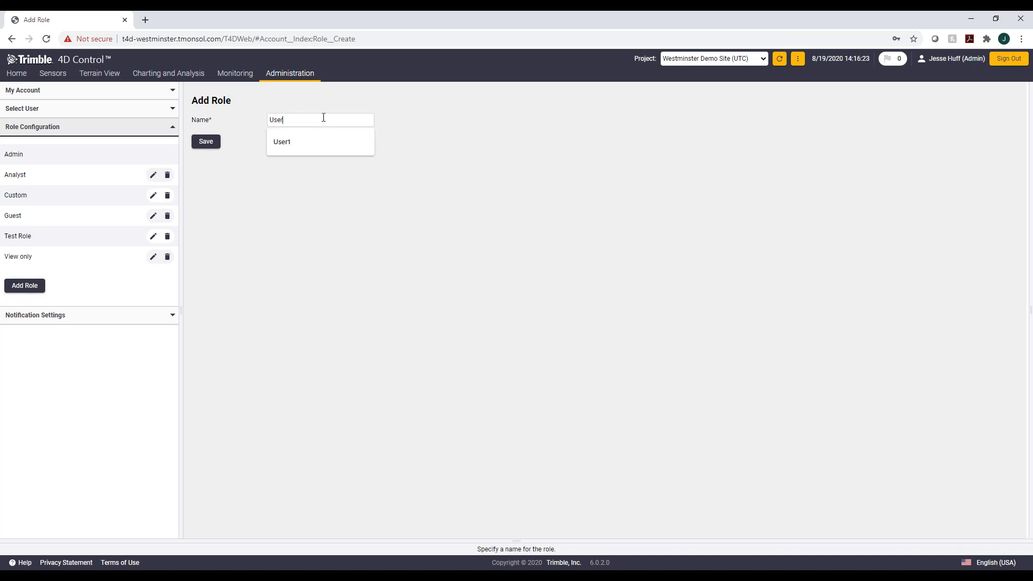
key(BackSpace)
text(Power Uswer)
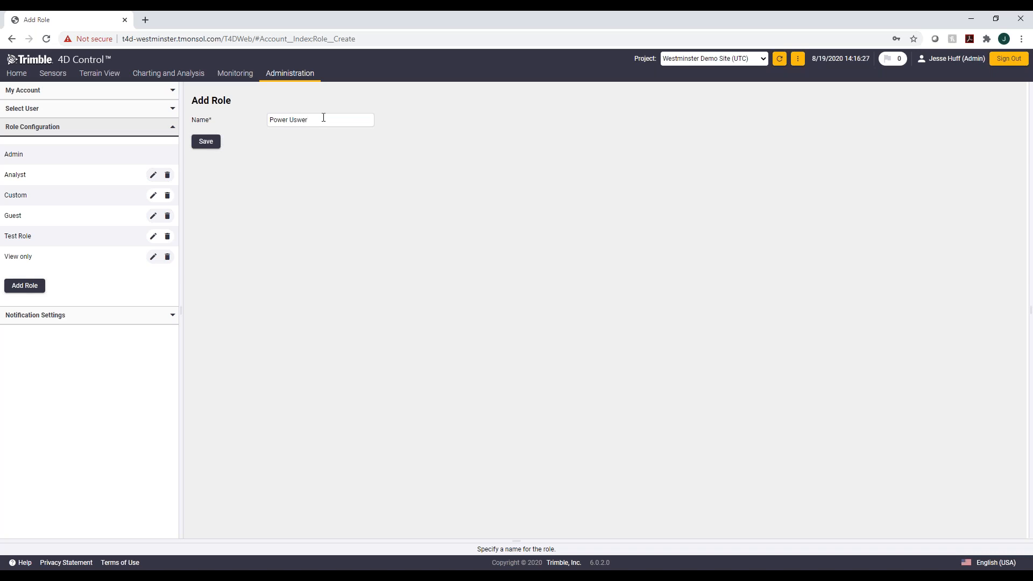
key(BackSpace)
key(BackSpace)
key(BackSpace)
text(er)
click(207, 143)
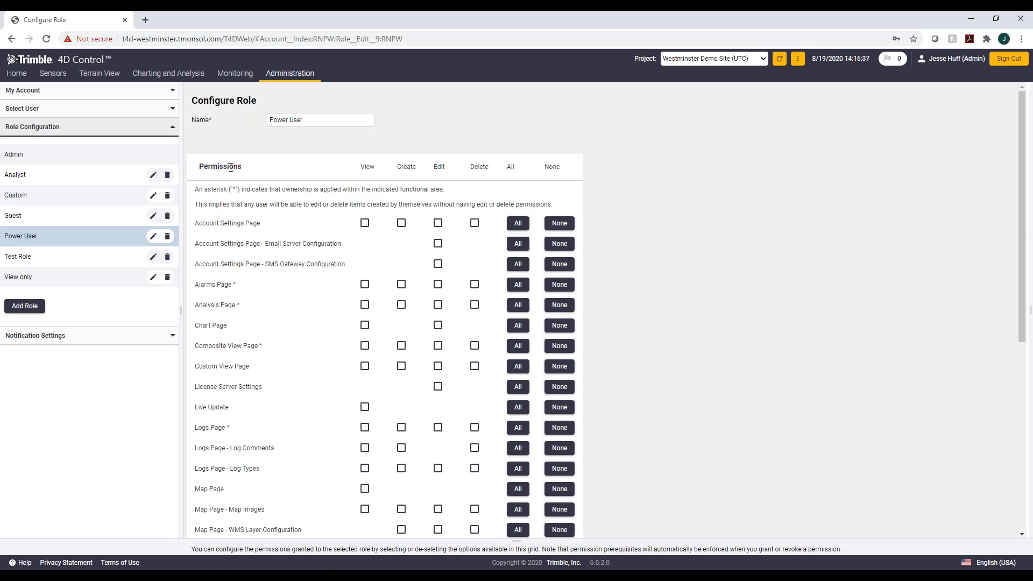
Step: Grant the Power User role view permission on Account Settings Page and edit permission on SMS Gateway Configuration
scroll(231, 167, down, 4)
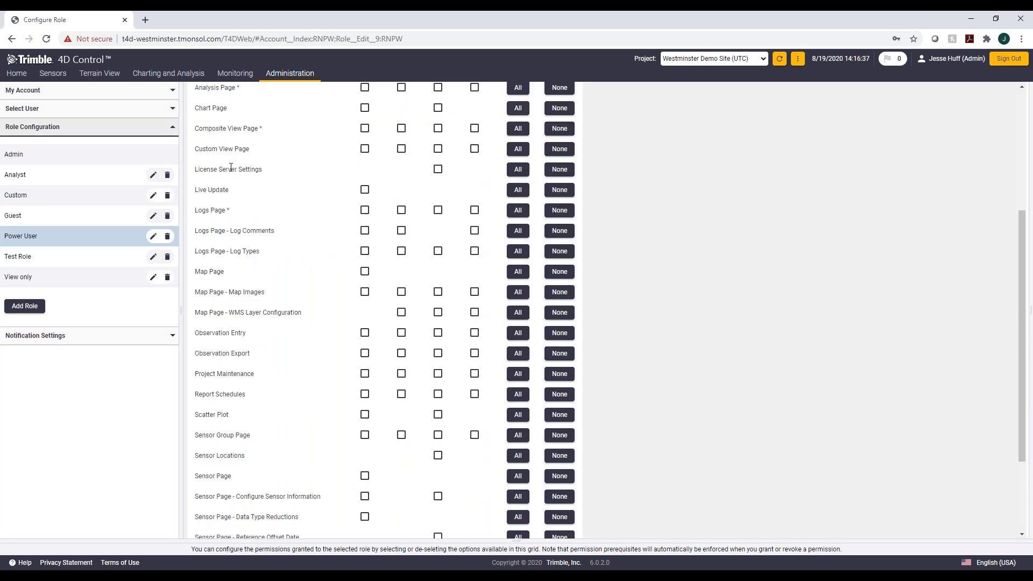
scroll(231, 168, down, 3)
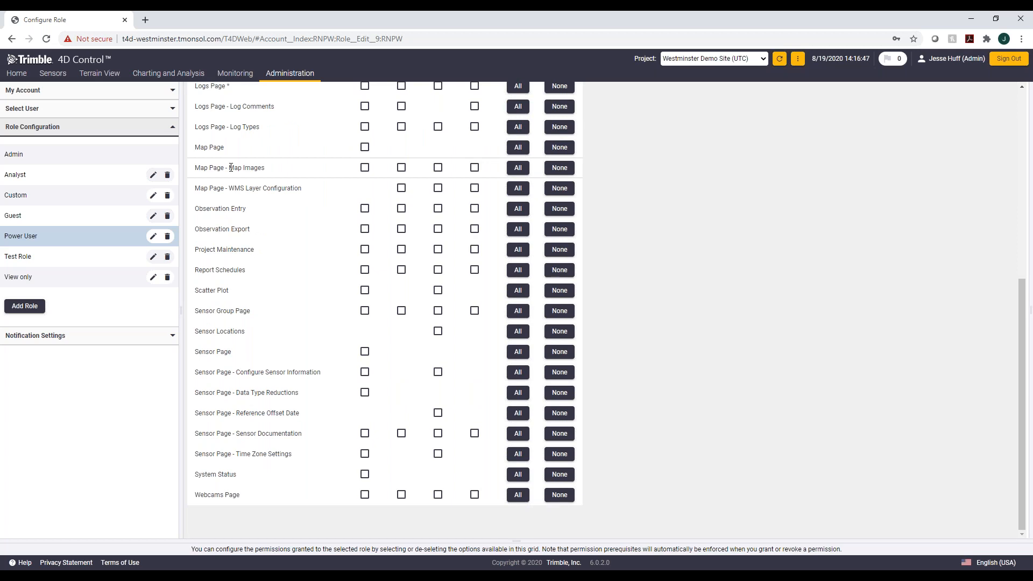
scroll(247, 171, up, 5)
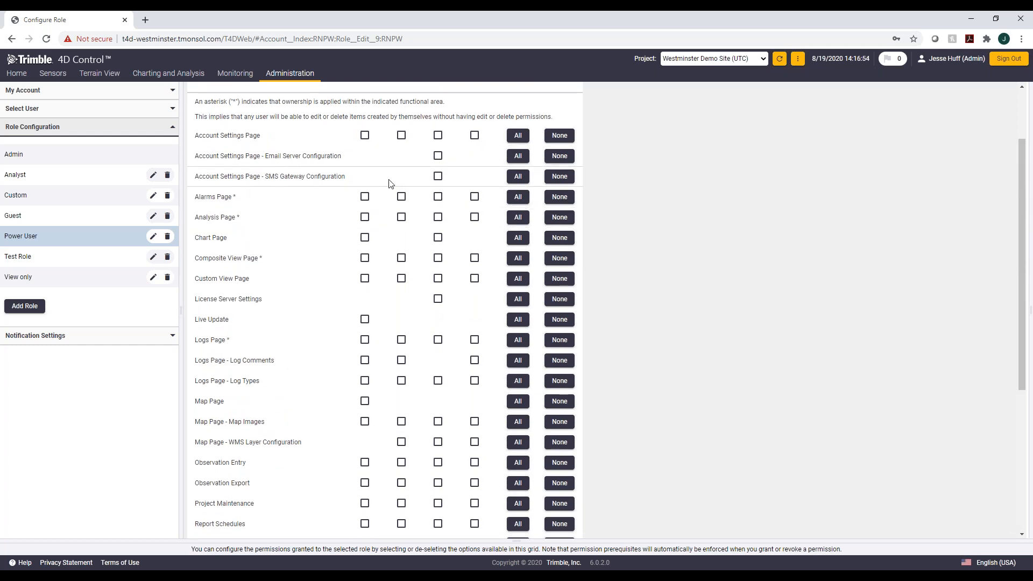
scroll(391, 183, up, 2)
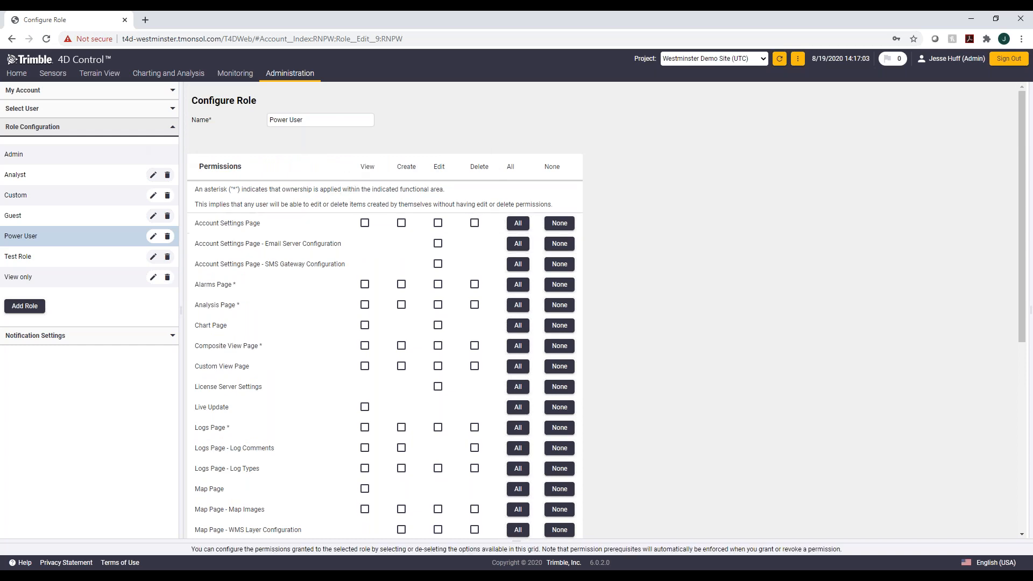
click(364, 223)
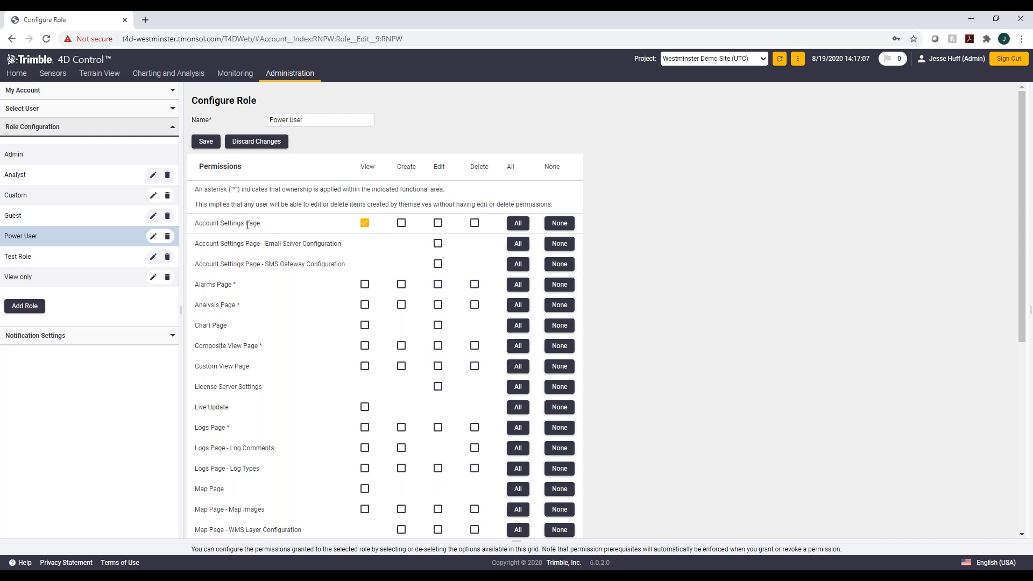
click(438, 263)
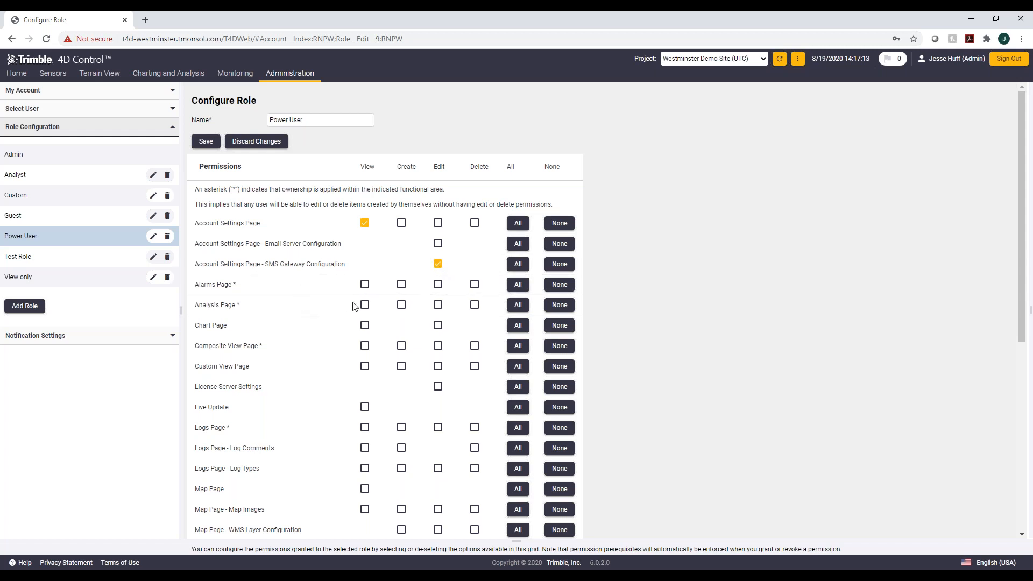
Step: Grant edit permission on the Analysis, Chart, Composite View and Custom View pages
click(438, 306)
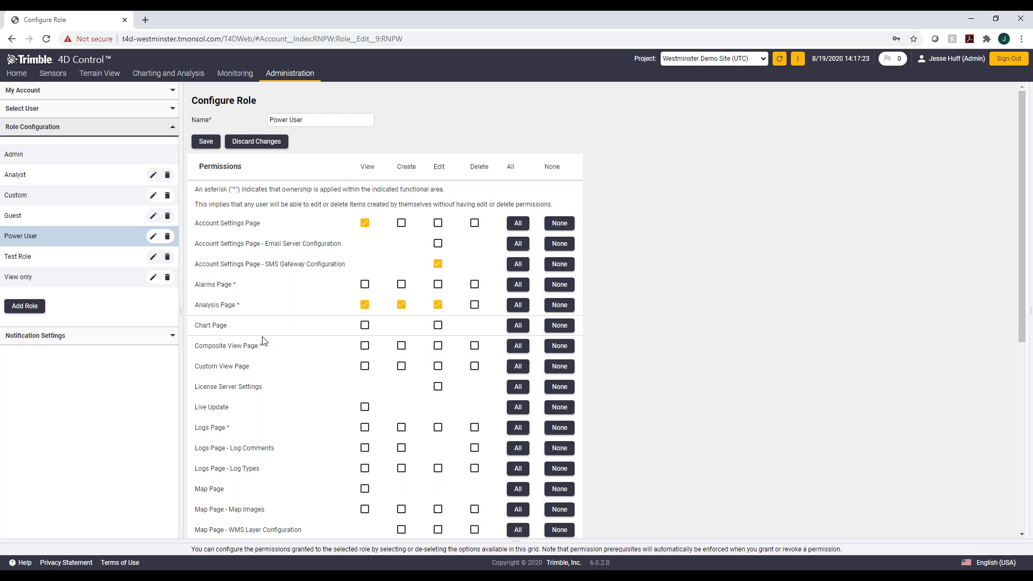
click(437, 325)
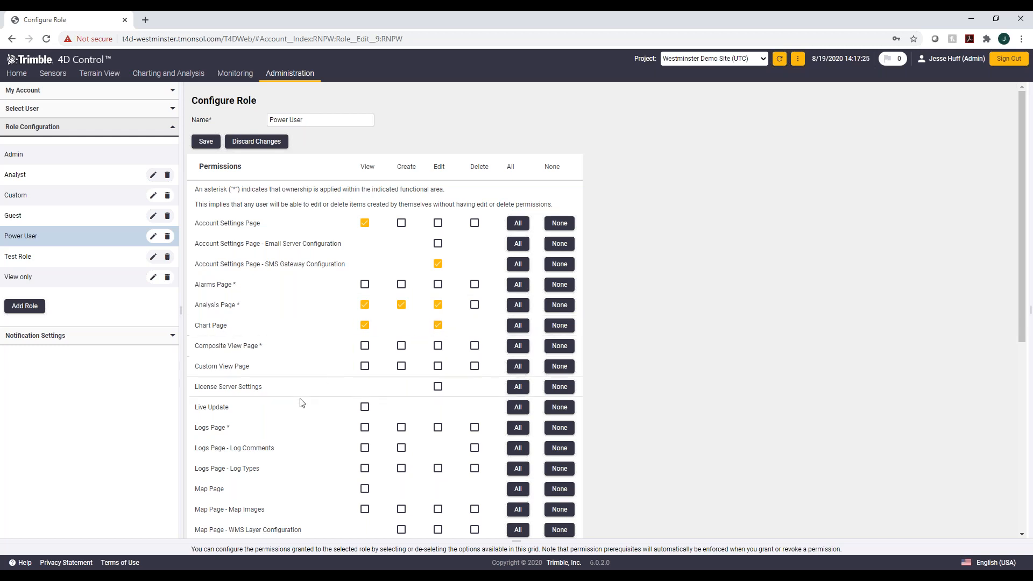
click(437, 346)
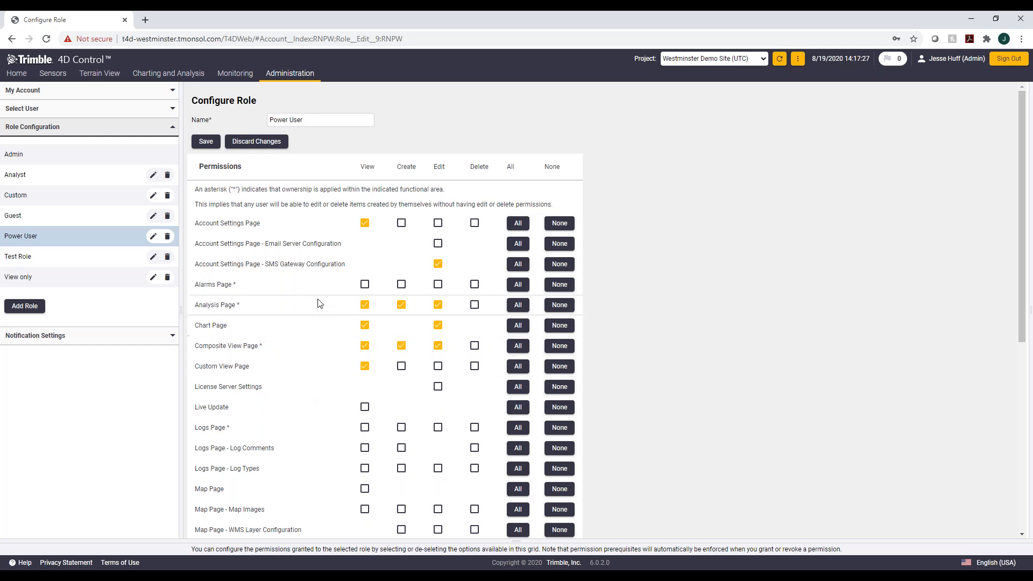
click(439, 367)
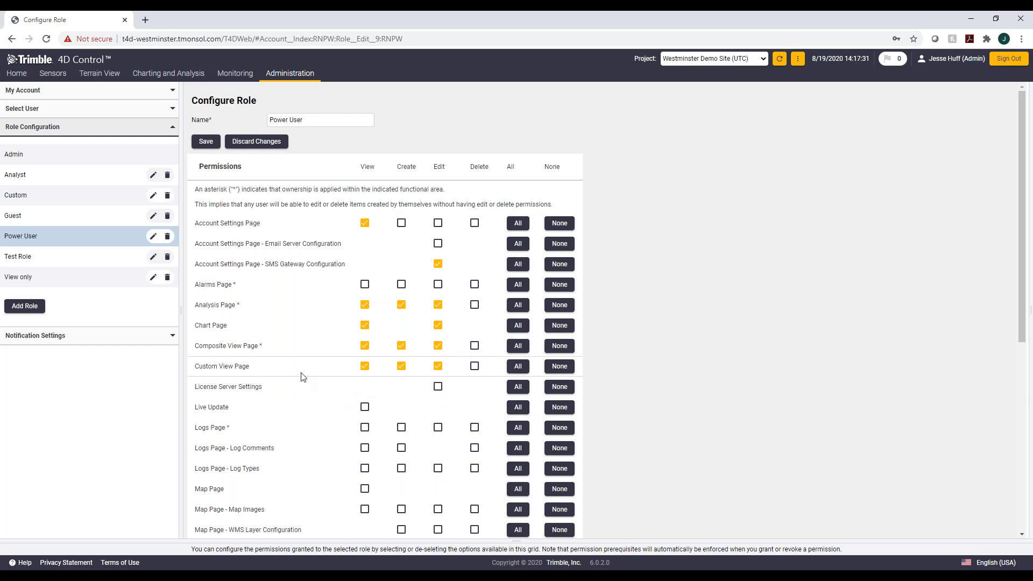
Step: Grant Live Update view plus Logs Page and Webcams Page edit permissions, then save the role's permissions
scroll(301, 377, down, 2)
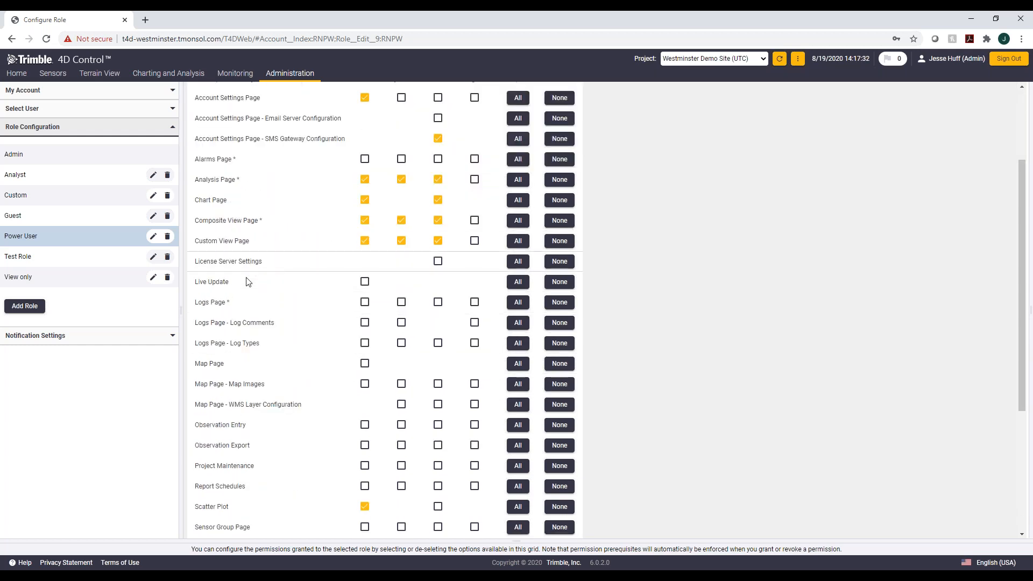
click(364, 282)
click(437, 302)
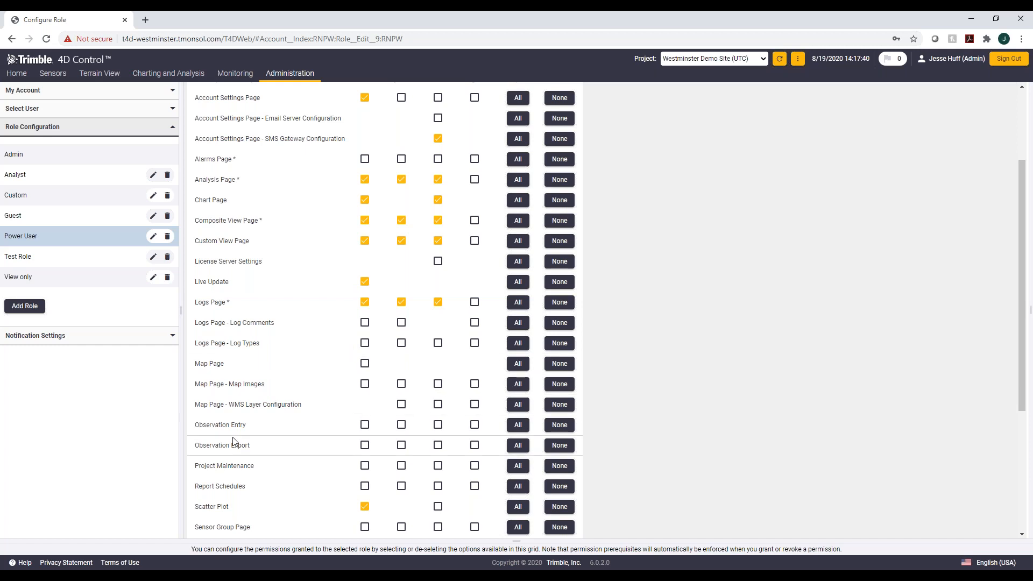
scroll(232, 441, down, 1)
scroll(385, 309, down, 2)
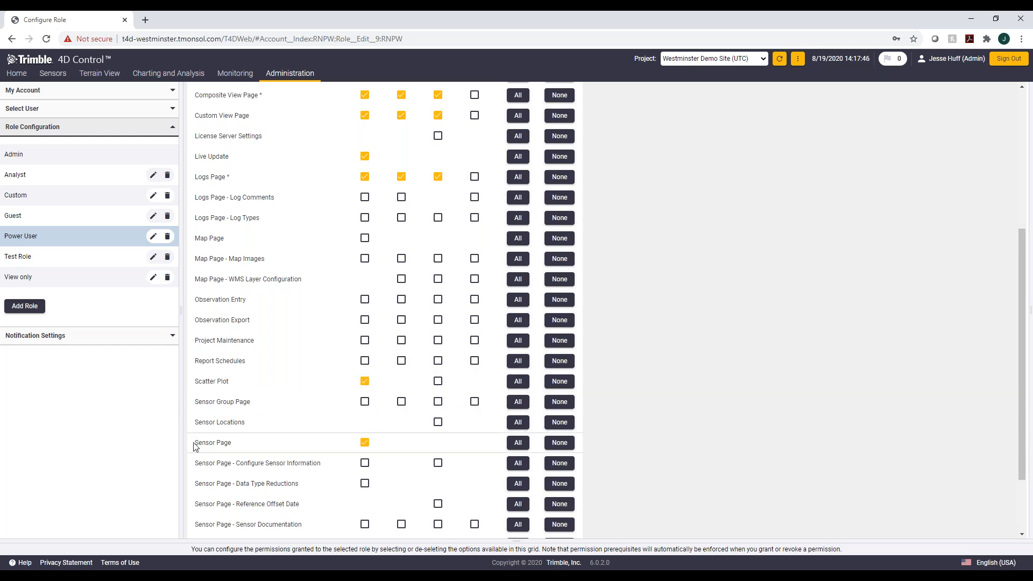
scroll(195, 445, down, 1)
scroll(194, 447, down, 2)
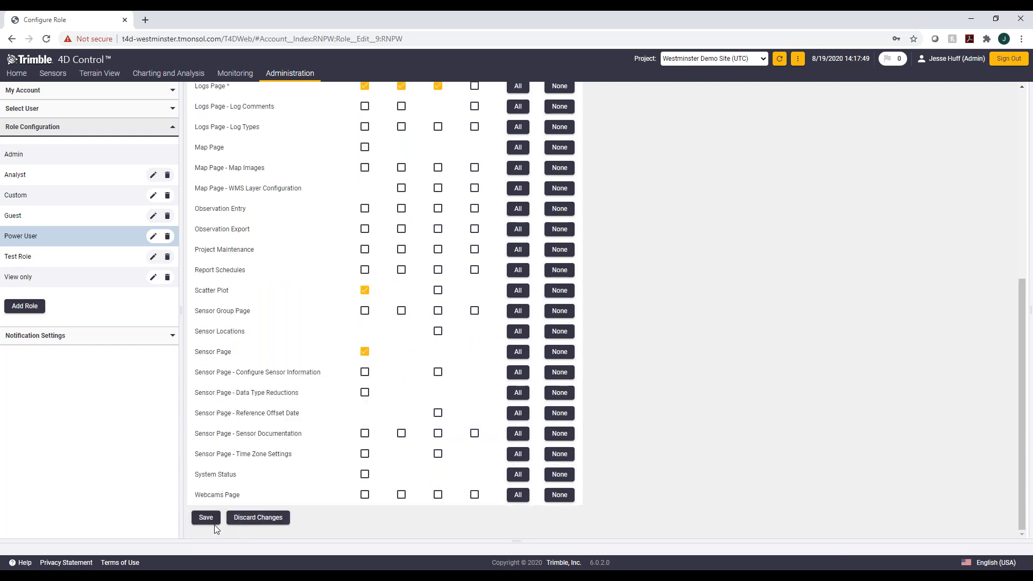
click(437, 494)
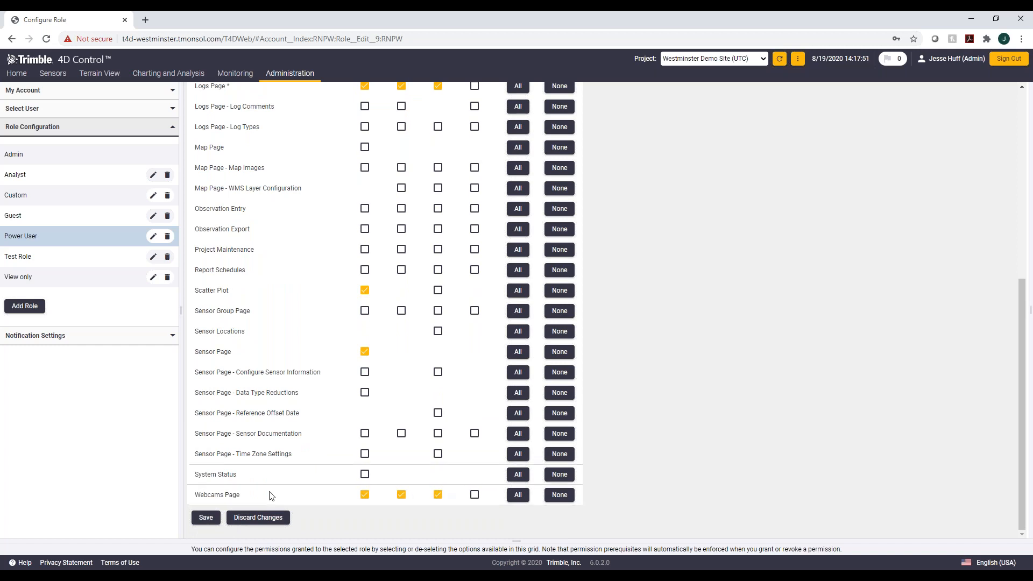
click(205, 518)
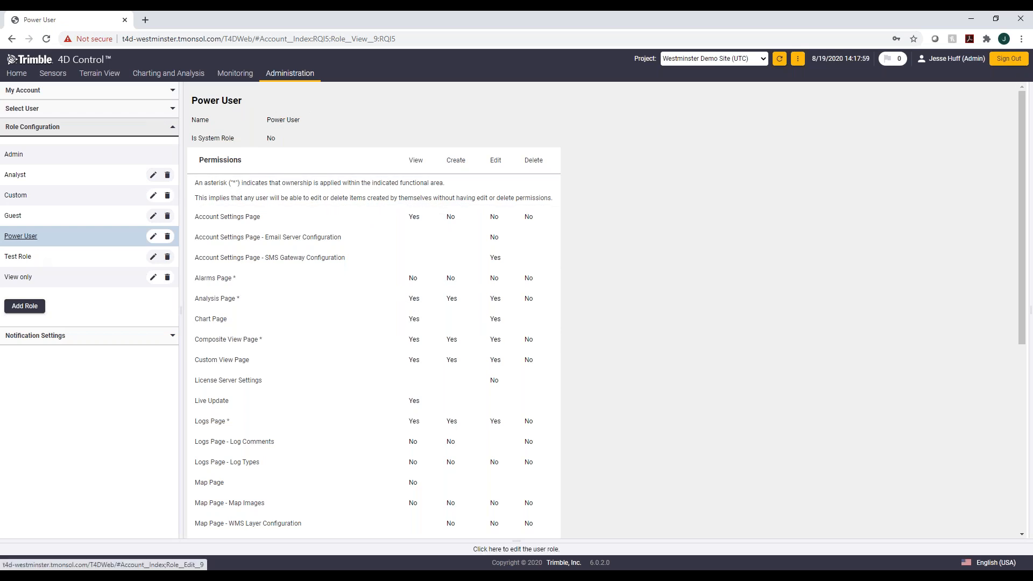
Step: Open a new user form and inspect the Role list again for the newly added role
scroll(378, 376, down, 6)
scroll(302, 447, up, 6)
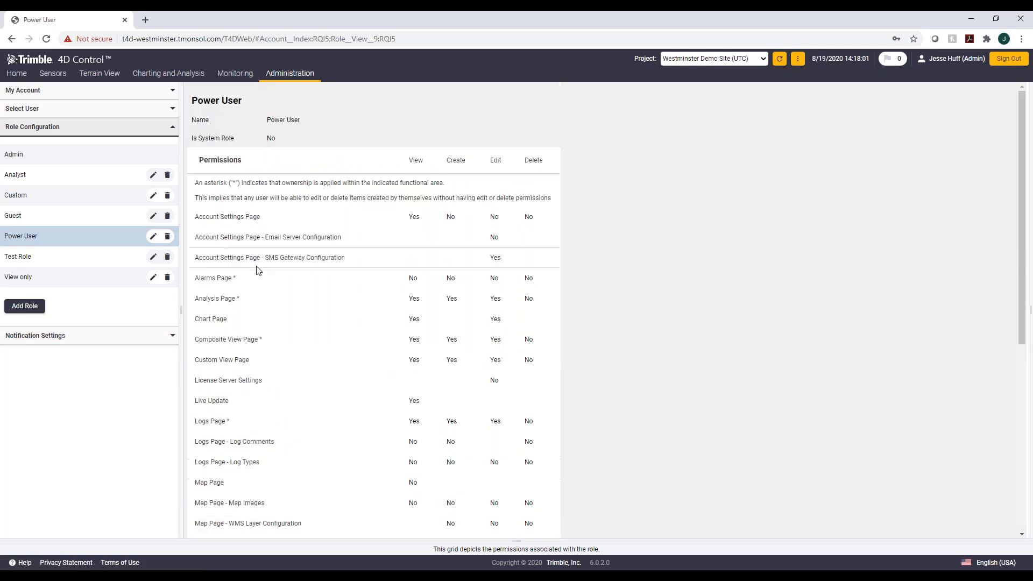
click(48, 109)
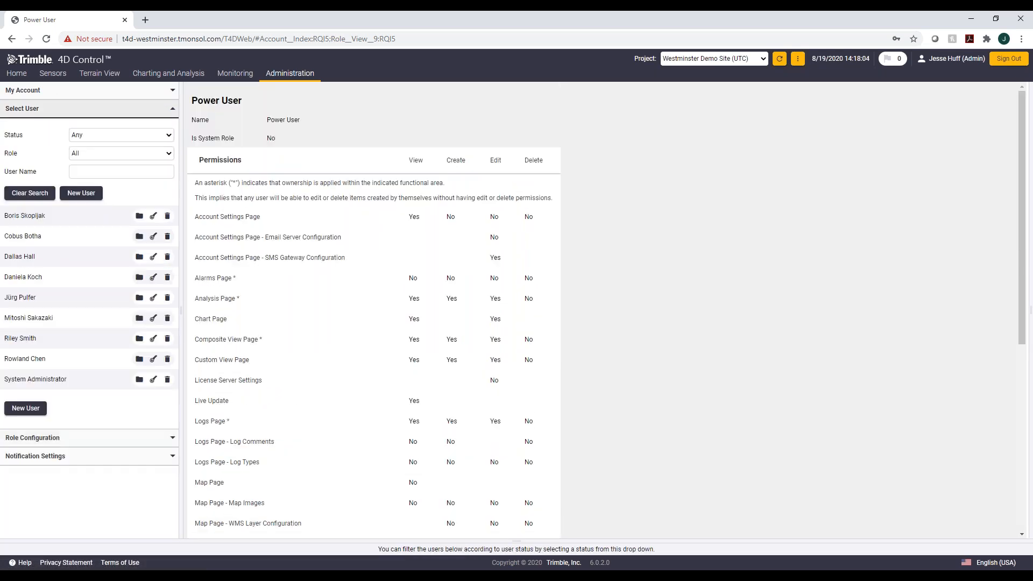
click(81, 193)
click(364, 324)
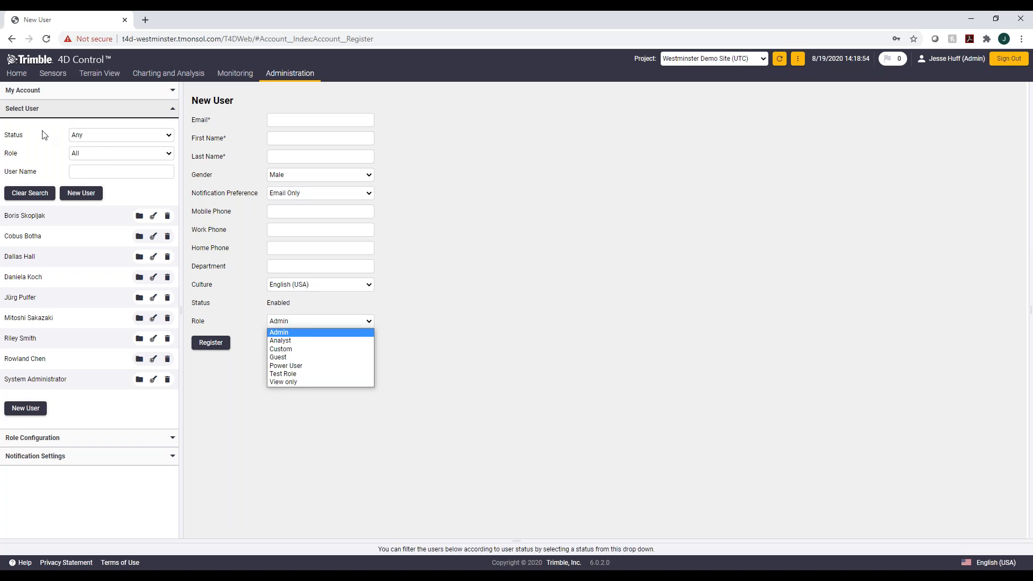
Step: Open the Email Server Configuration under Notification Settings
click(53, 456)
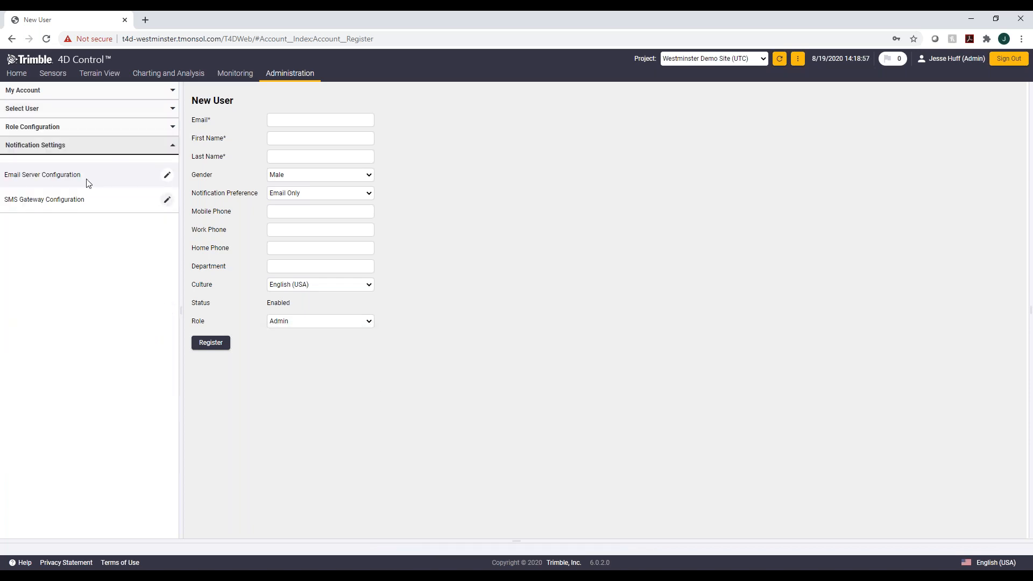
click(42, 177)
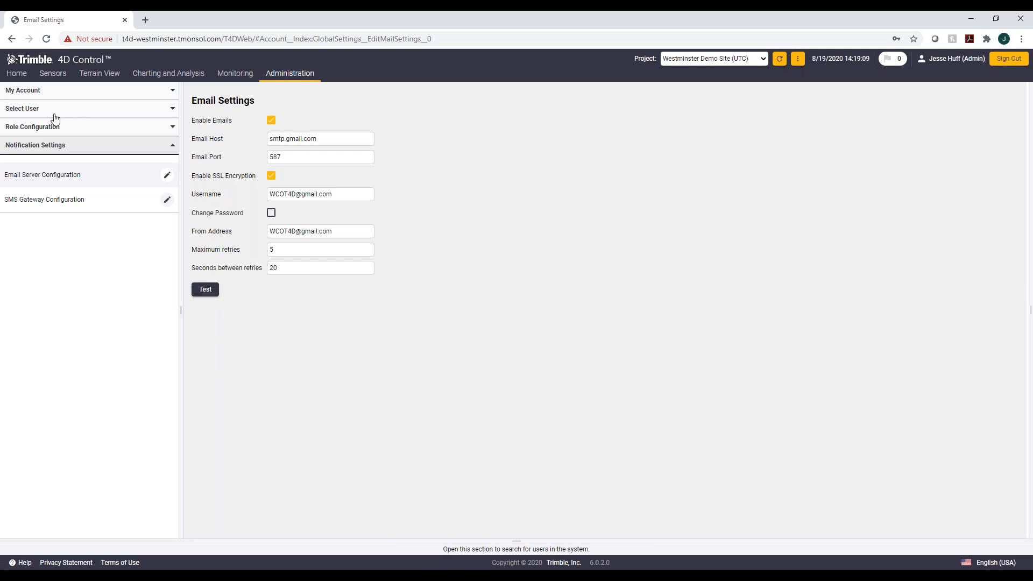
Step: Open your own account settings and review the Notification Preference options
click(29, 91)
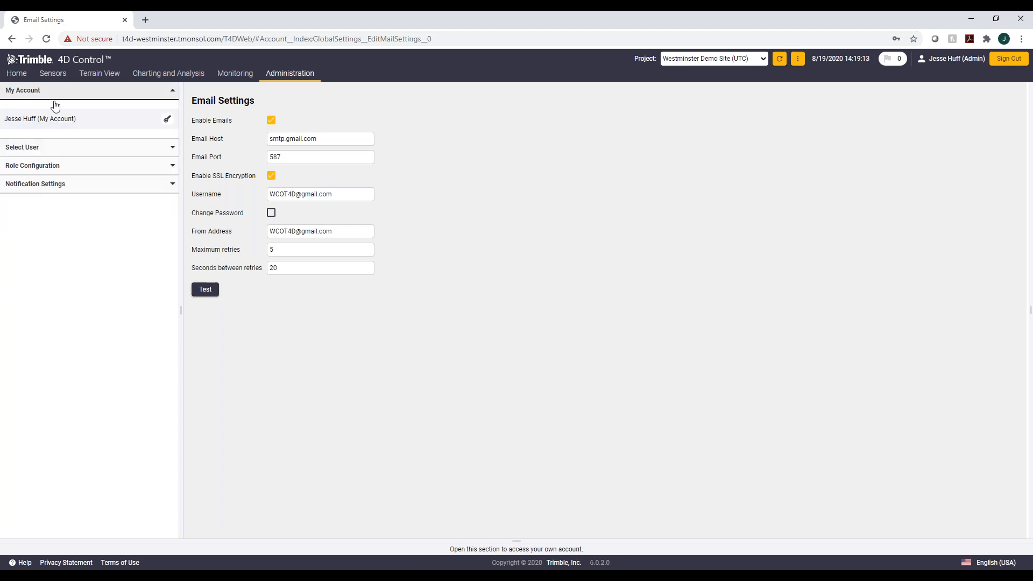
click(40, 119)
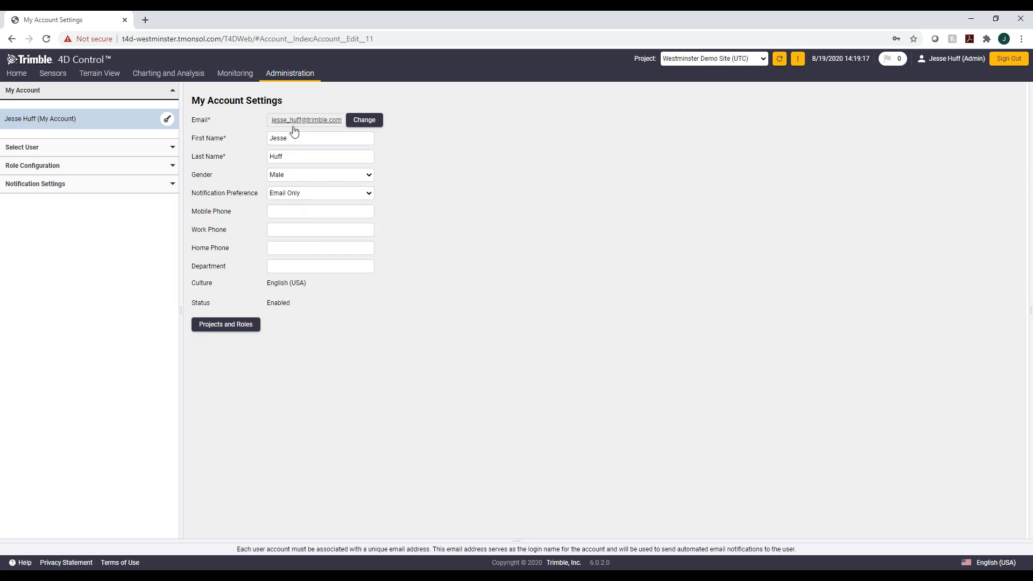
click(295, 197)
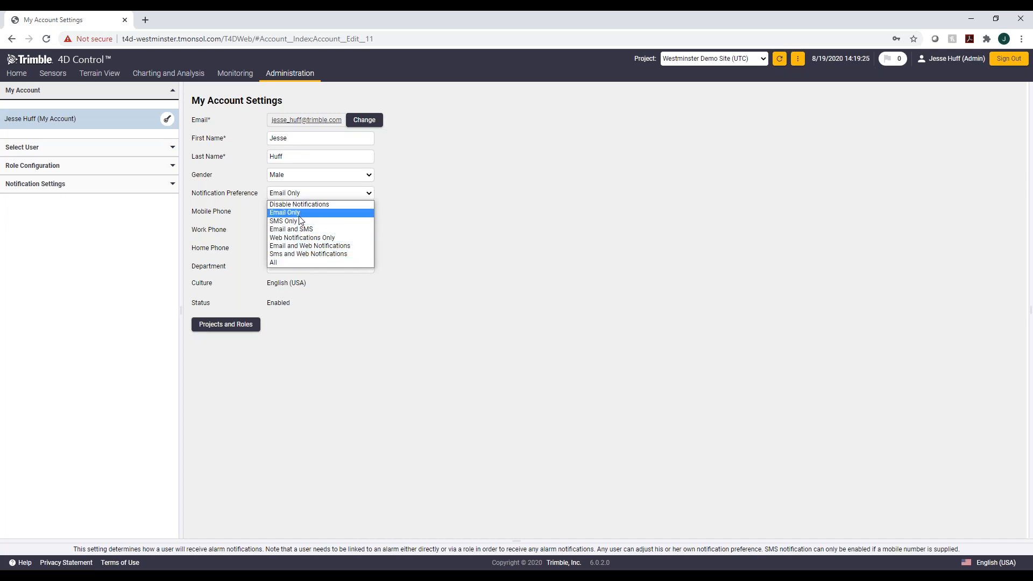
click(434, 243)
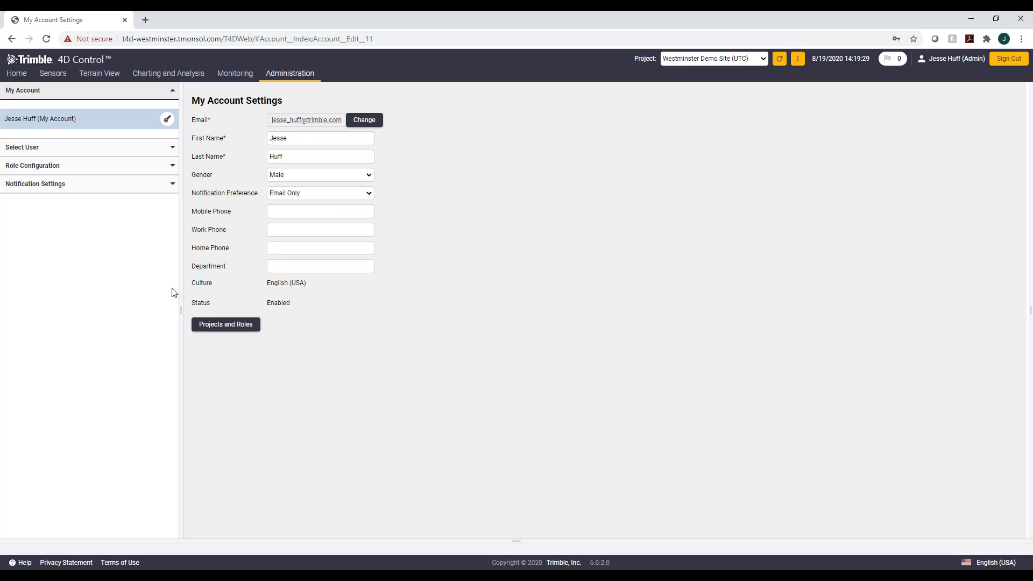
Step: Open the project list and close it without switching projects
click(764, 59)
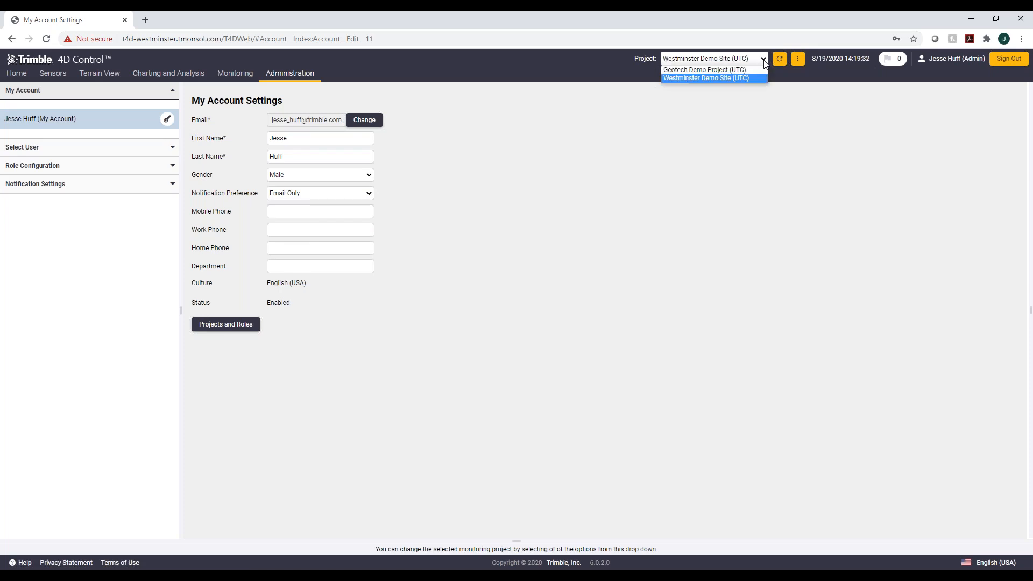
click(727, 115)
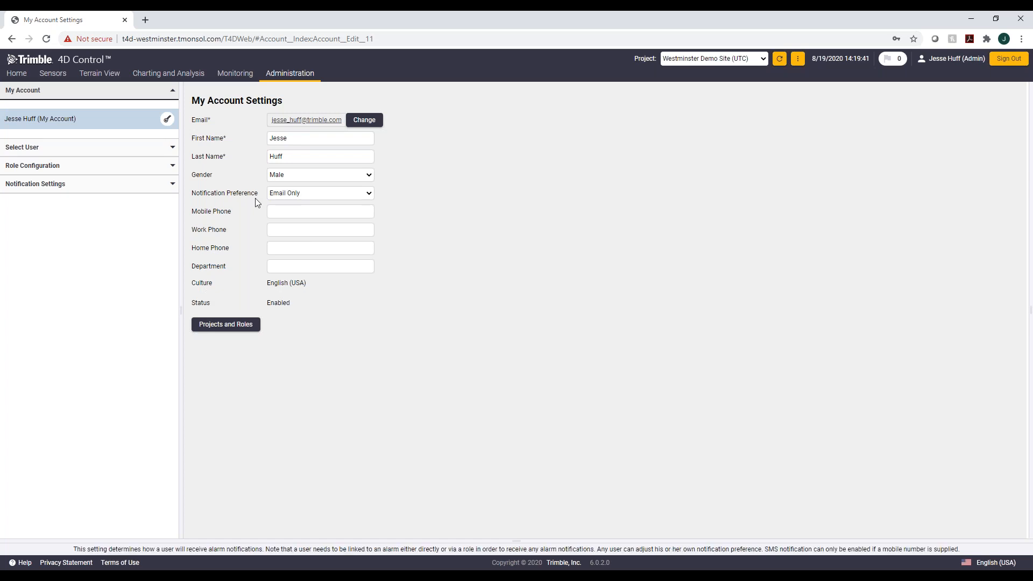
Step: Open the Charts page and chart the PARKING sensor
mouse_move(169, 73)
click(172, 91)
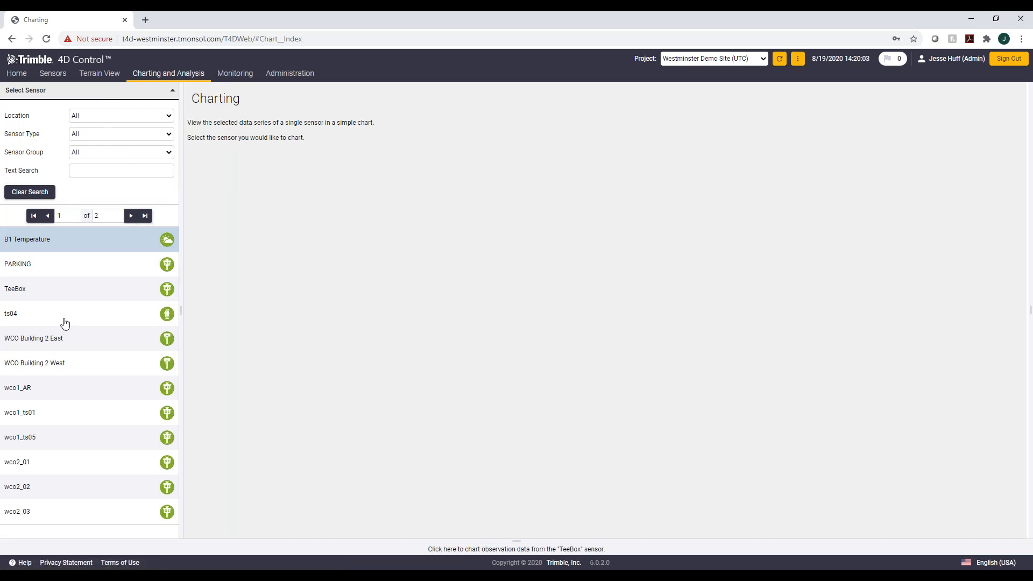
click(169, 266)
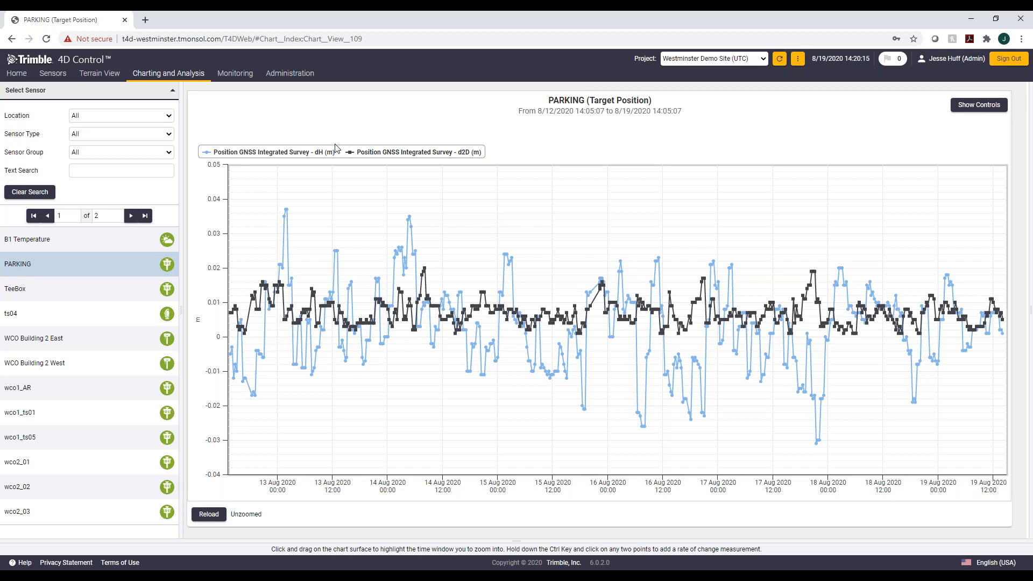
Step: Toggle the dH and d2D series off and on in the chart legend and inspect the data tooltips
click(324, 154)
click(325, 154)
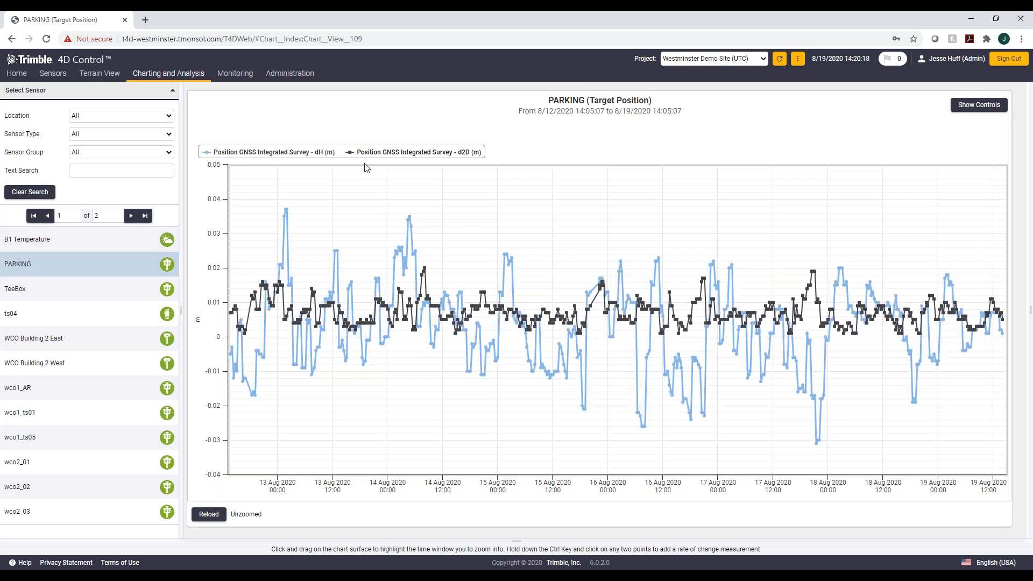
click(417, 154)
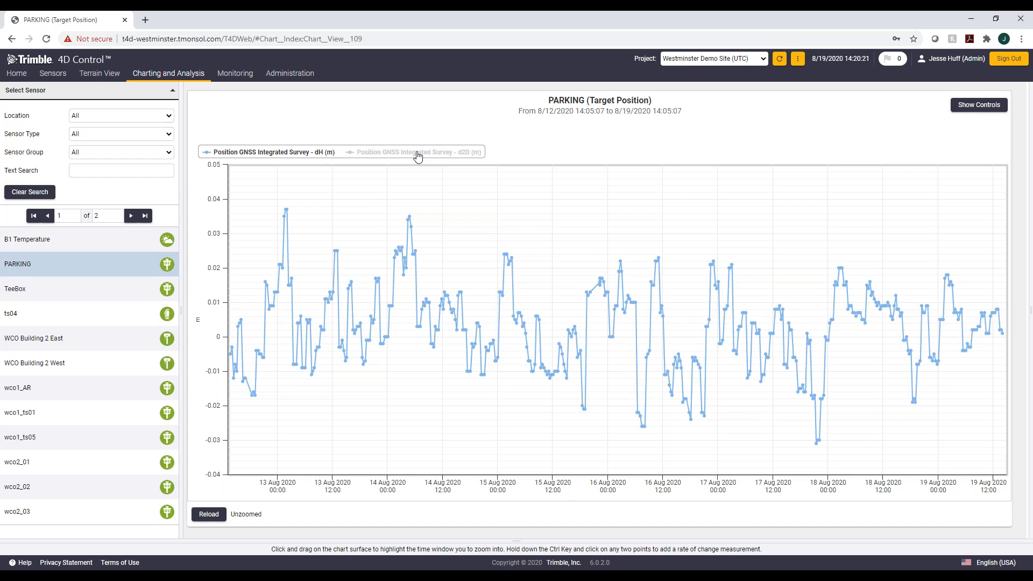
click(418, 155)
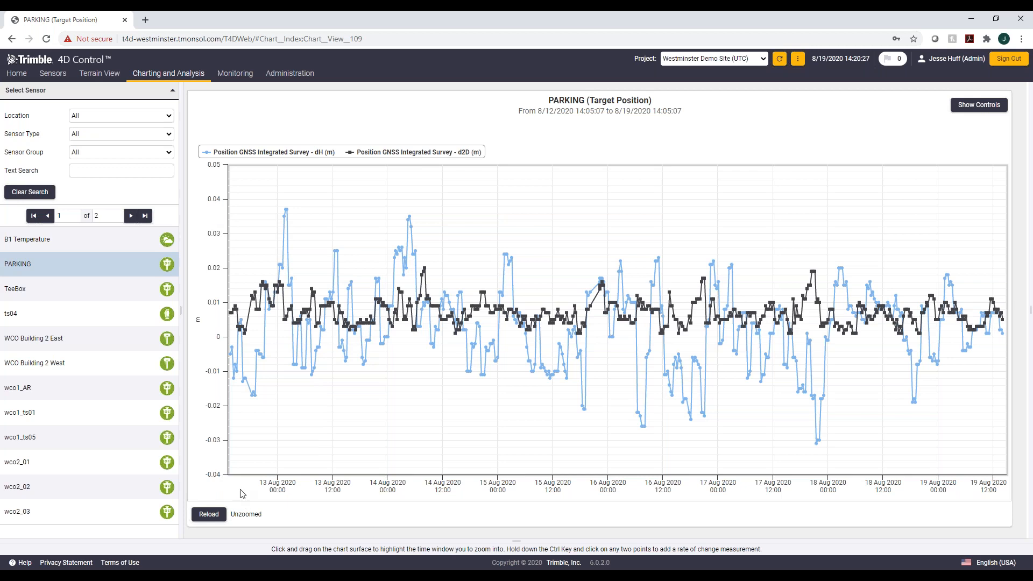
mouse_move(657, 410)
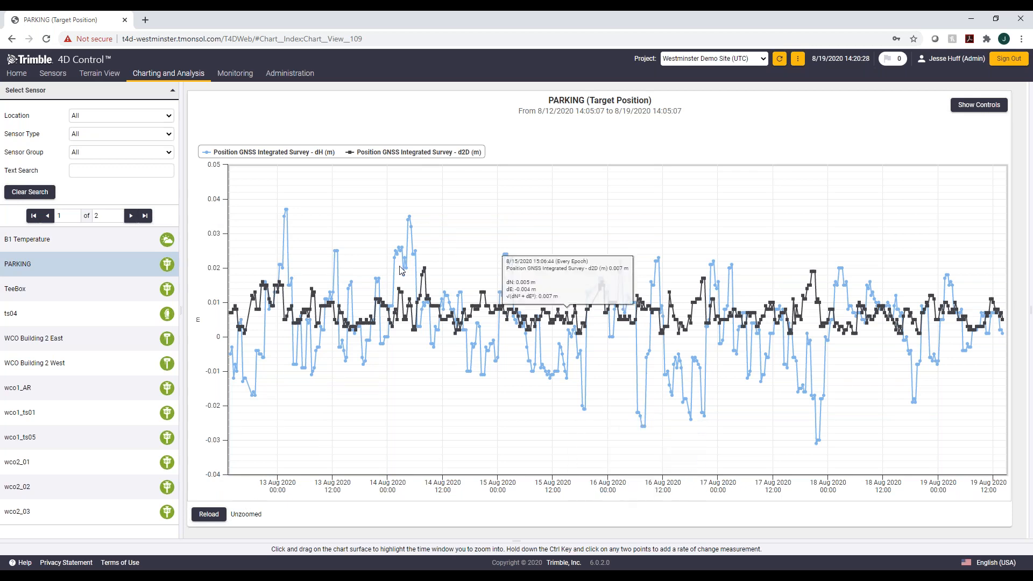
mouse_move(414, 250)
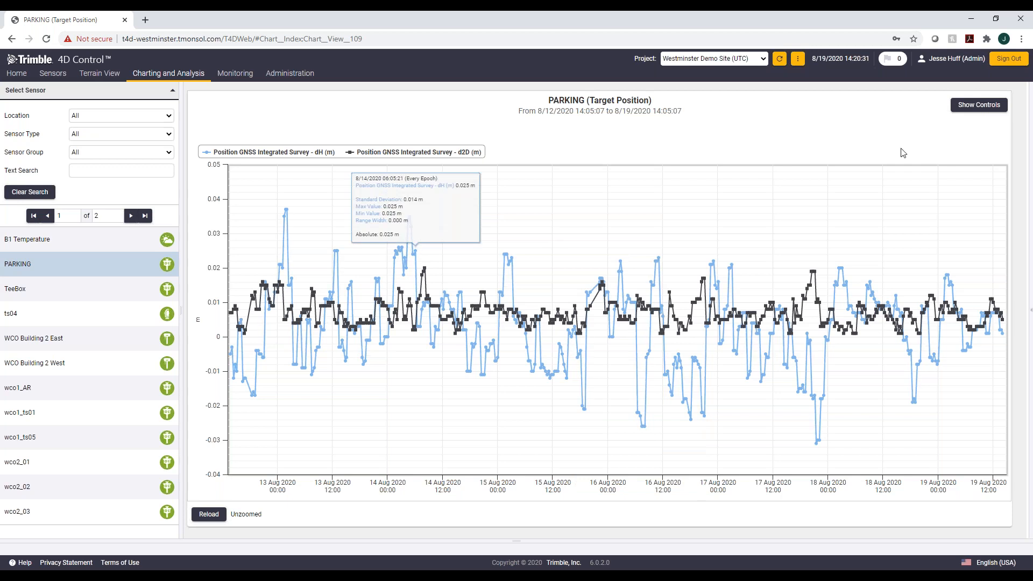
Step: Set the chart's line type to Spline and its refresh interval to 10 Minutes, then hide the controls
click(979, 105)
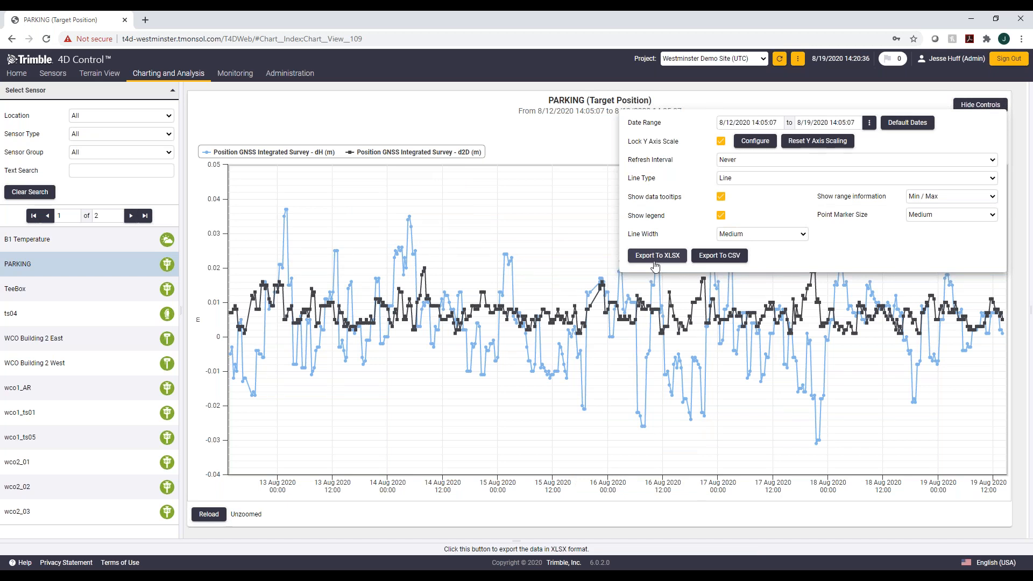
click(806, 173)
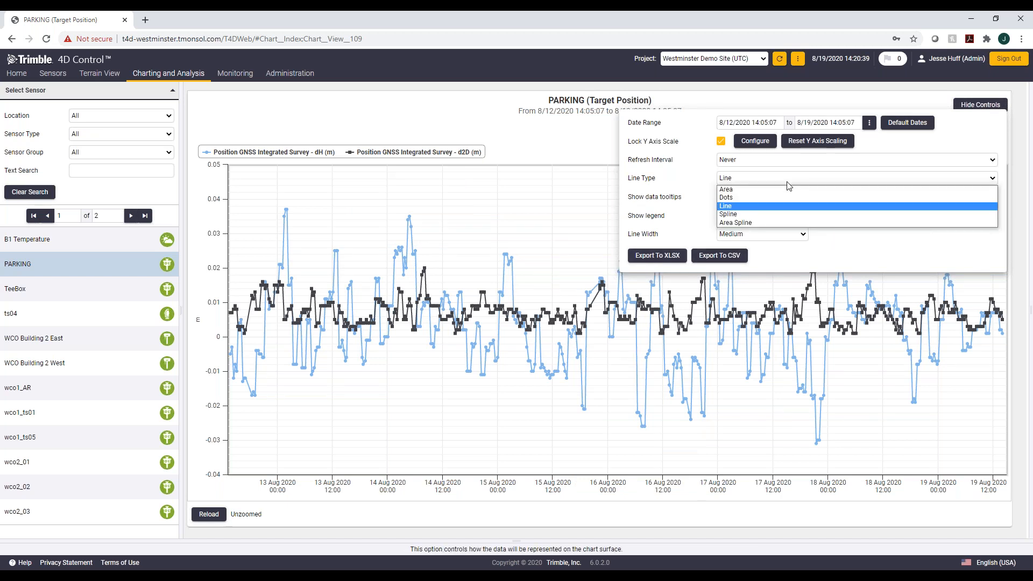
click(751, 215)
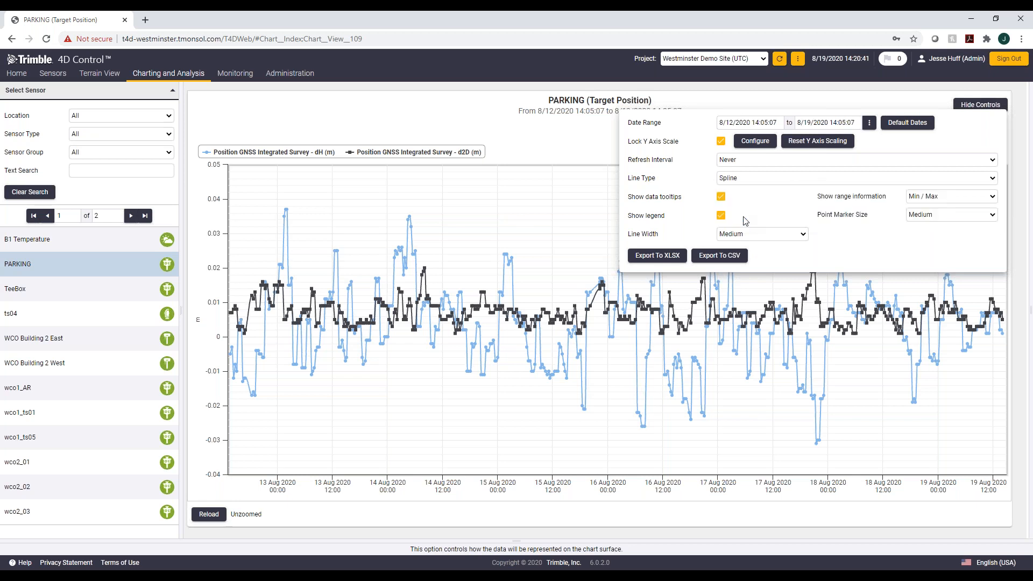
click(781, 160)
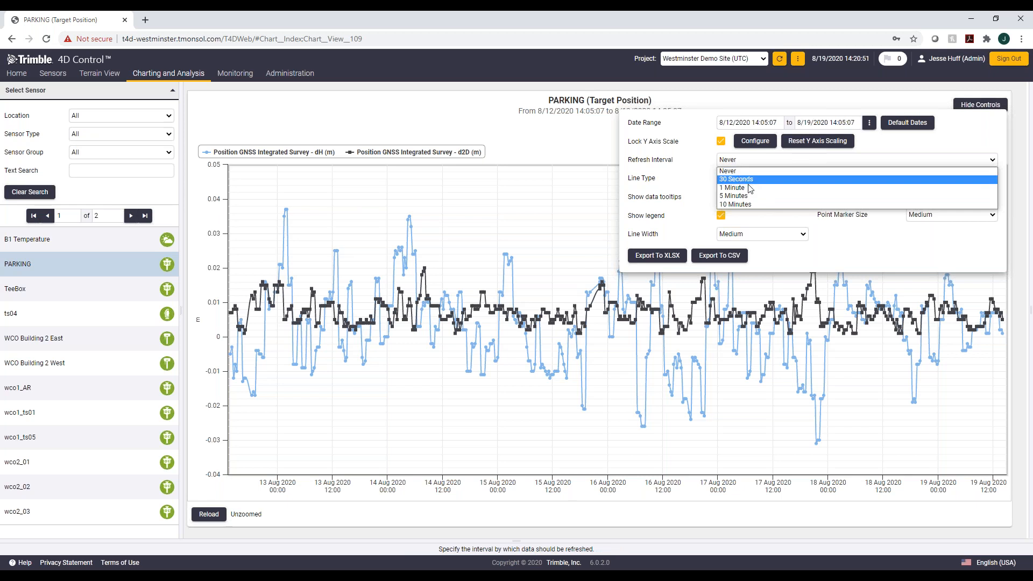
click(757, 204)
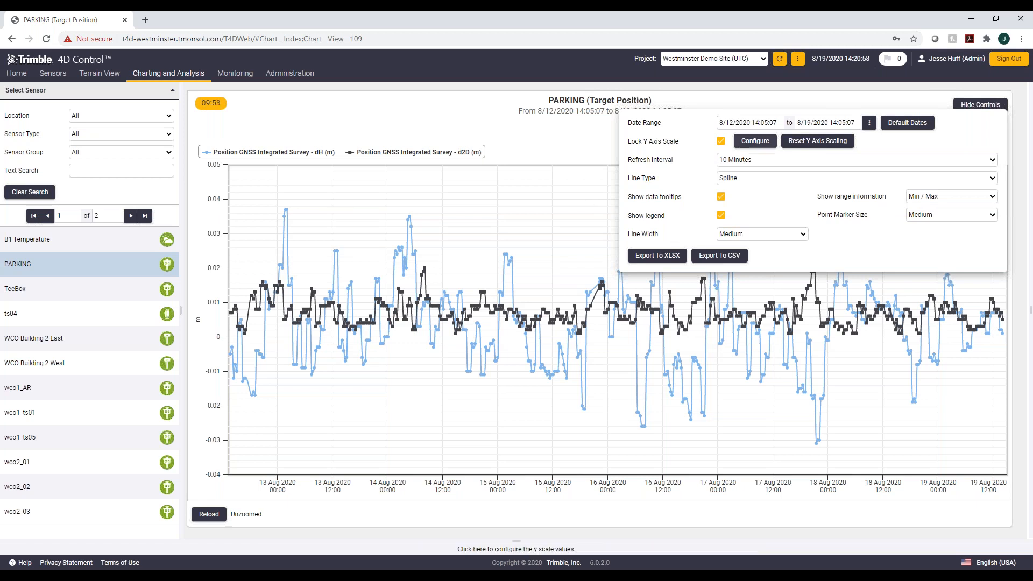
click(980, 104)
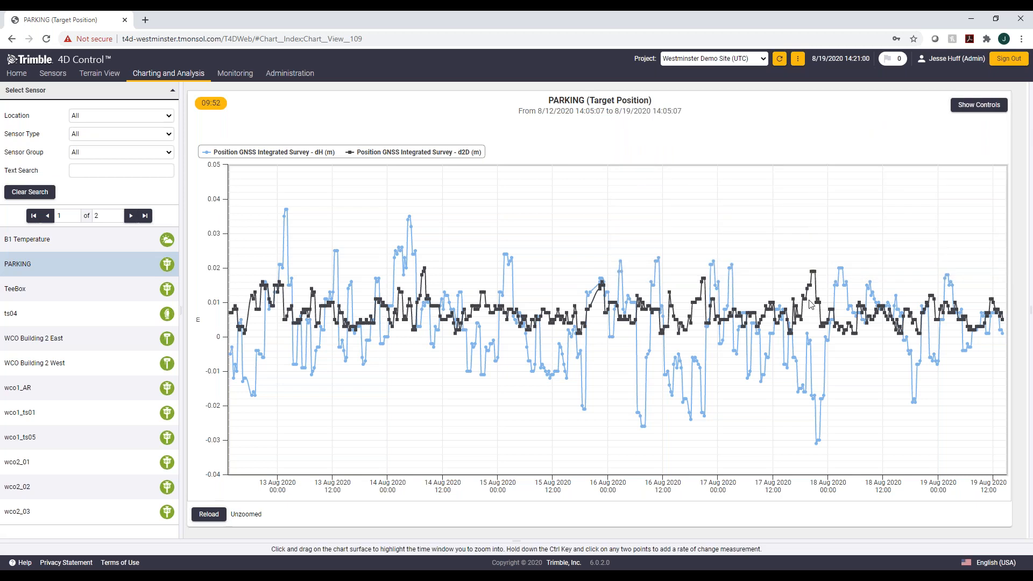
Step: Zoom the chart into a time window on 15 Aug 2020
drag(602, 326, 606, 326)
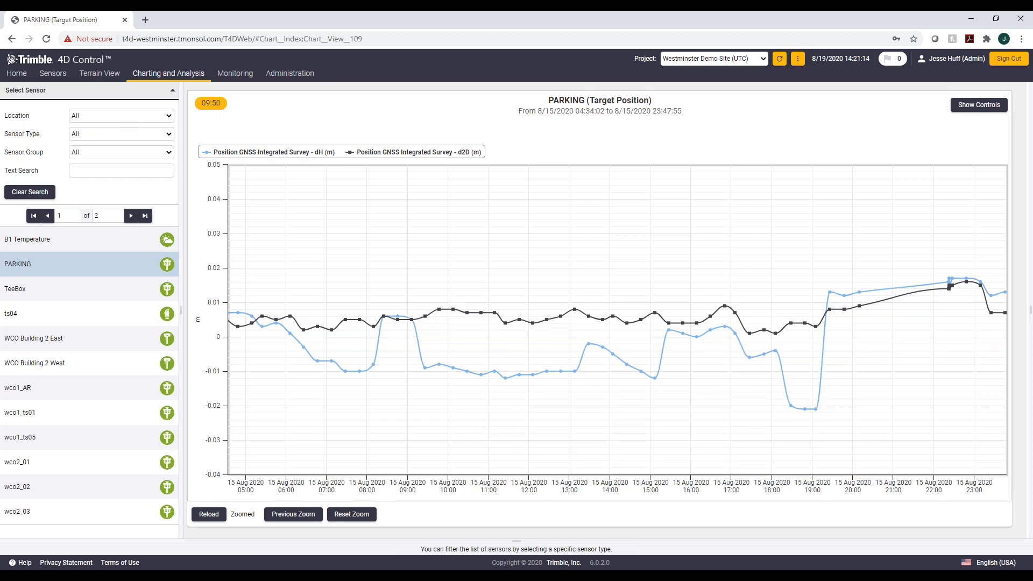
Step: Open the Scatter Plot for the PARKING sensor and set the second plot's horizontal axis to ΔdH
mouse_move(156, 76)
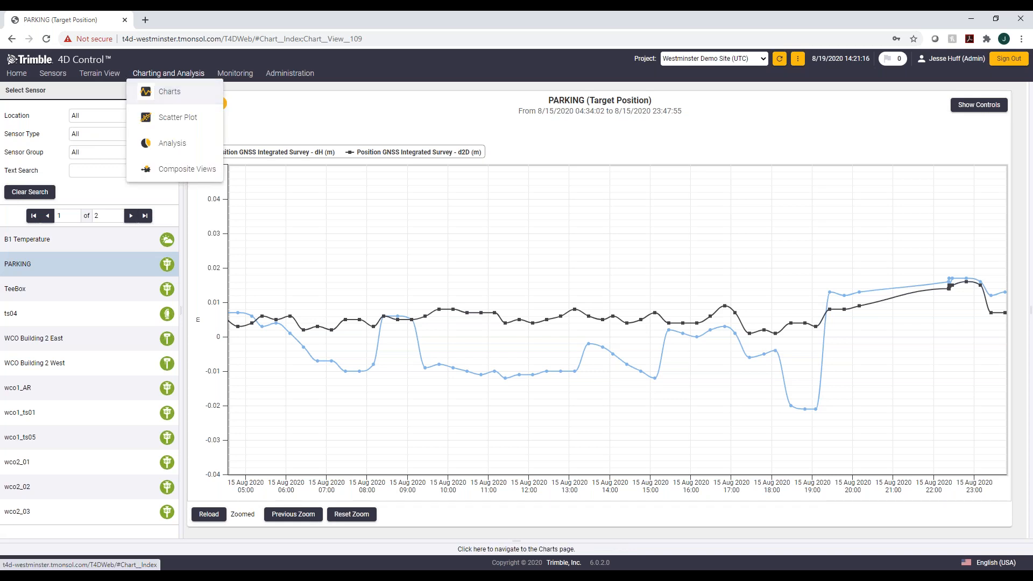
click(173, 119)
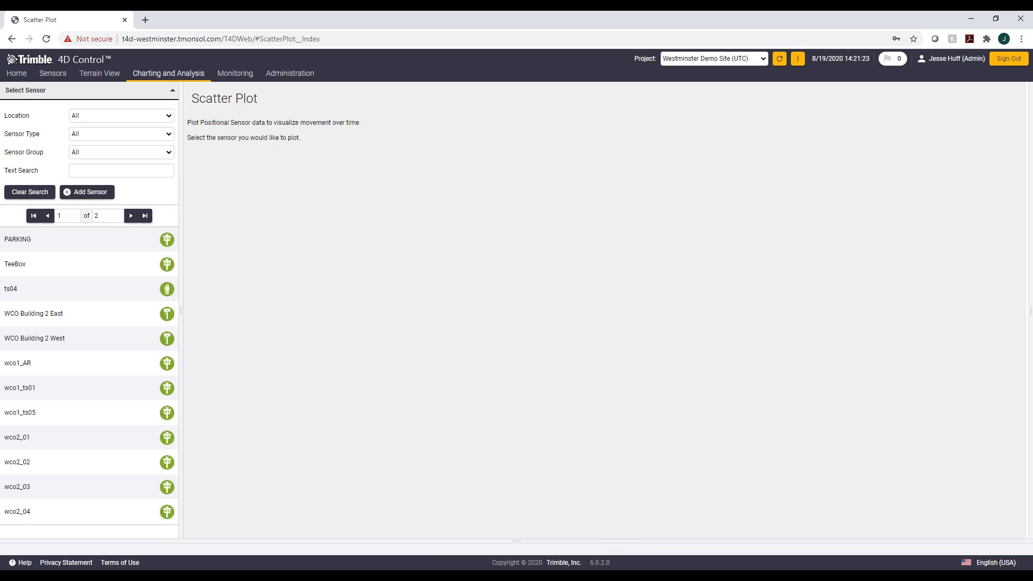
click(167, 241)
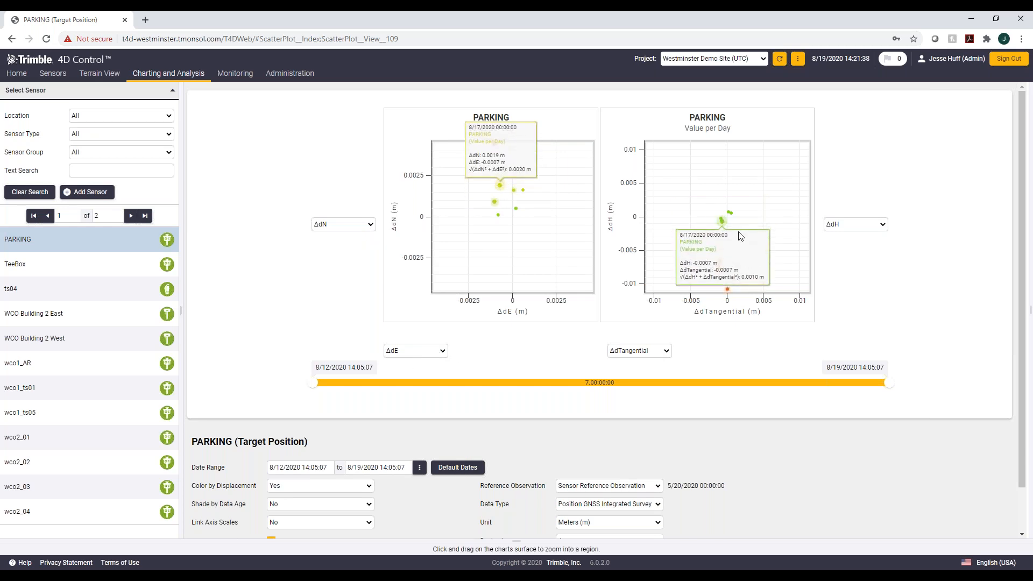
click(666, 350)
click(634, 379)
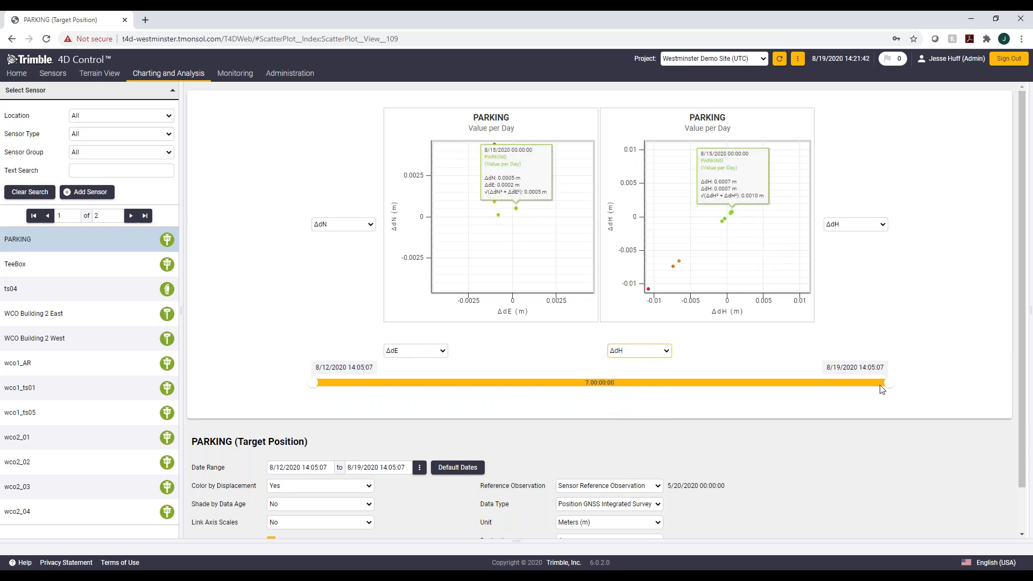
Step: Move the highlighted date range slider handles to step through the plotted observations
drag(887, 393, 331, 380)
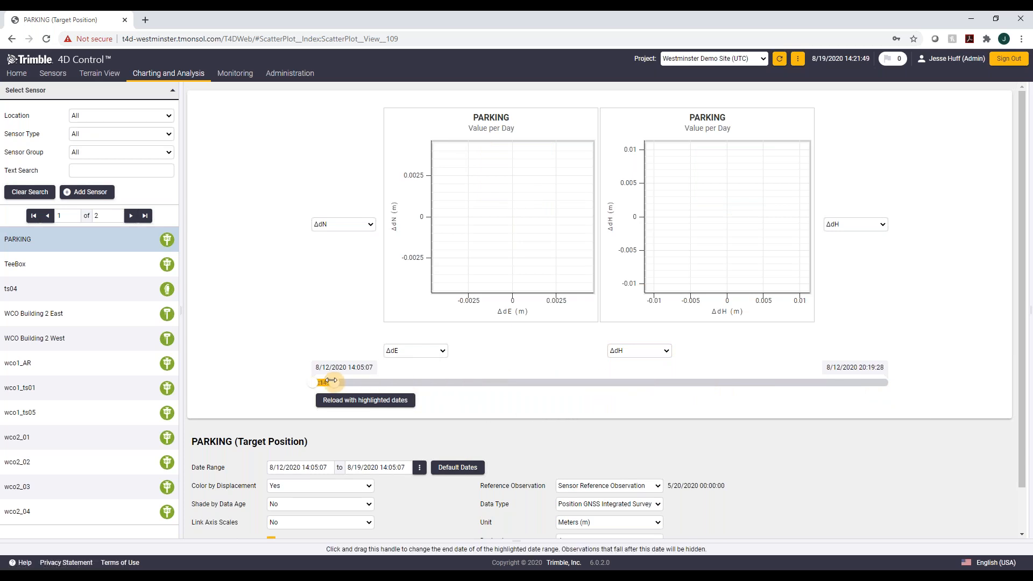
drag(329, 381, 356, 373)
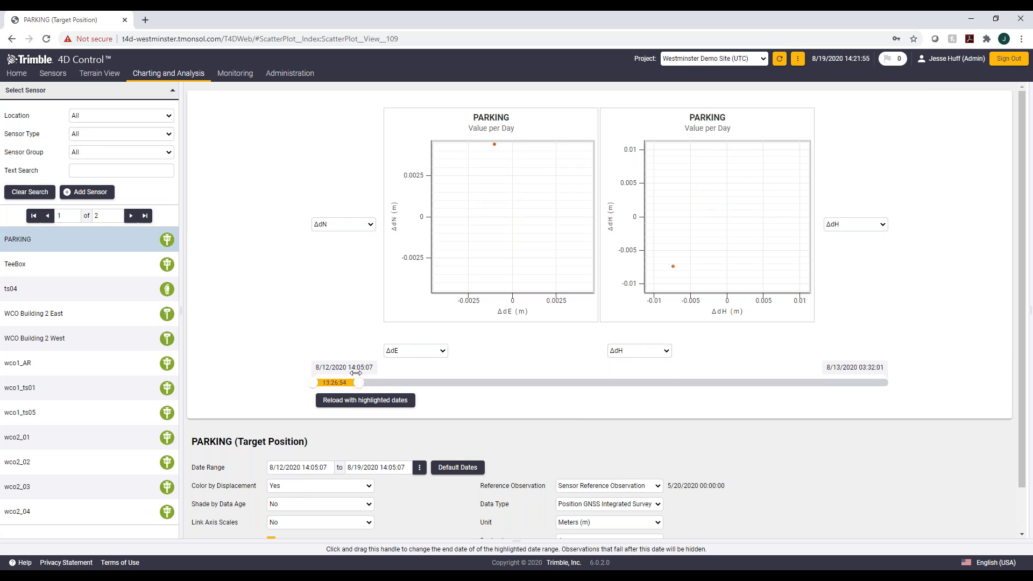
mouse_move(488, 162)
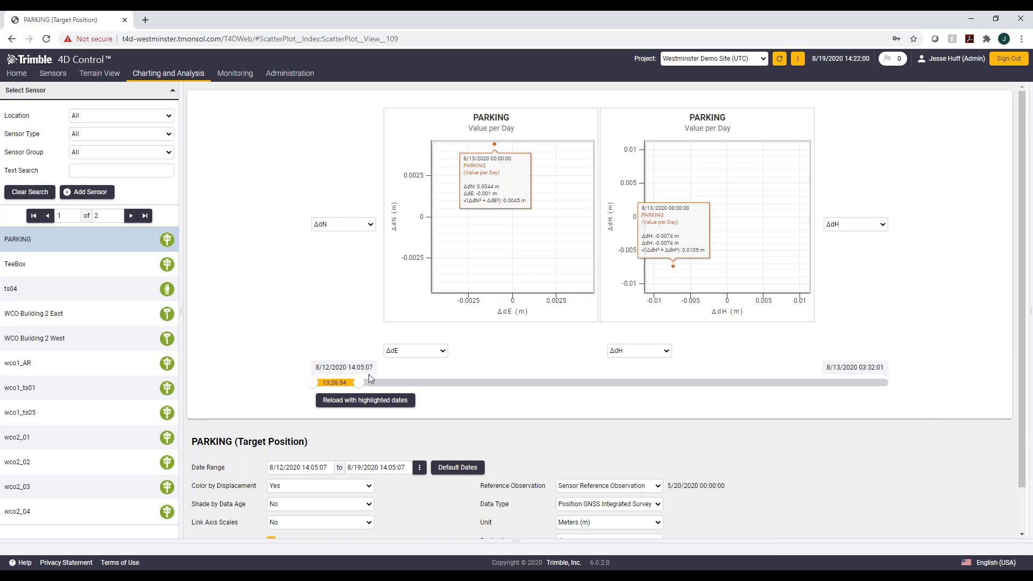
drag(359, 383, 878, 366)
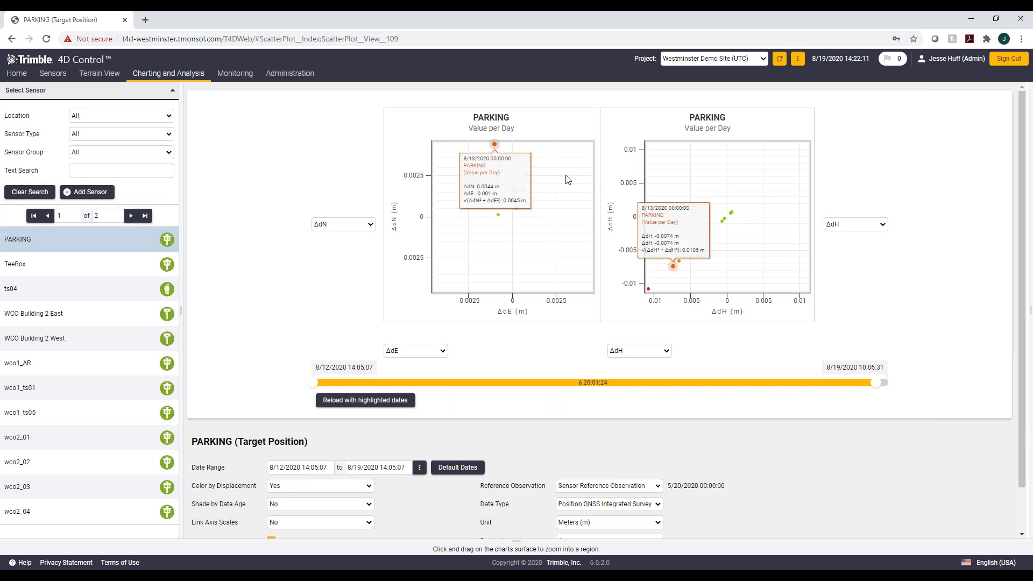
mouse_move(524, 212)
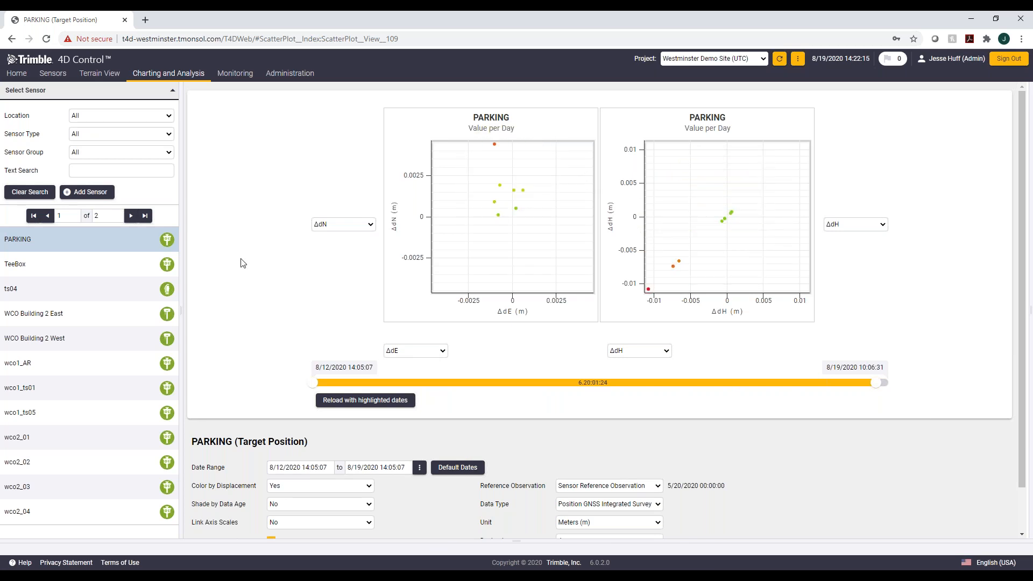
Step: Review the Color by Displacement options in the scatter plot settings
scroll(279, 401, down, 1)
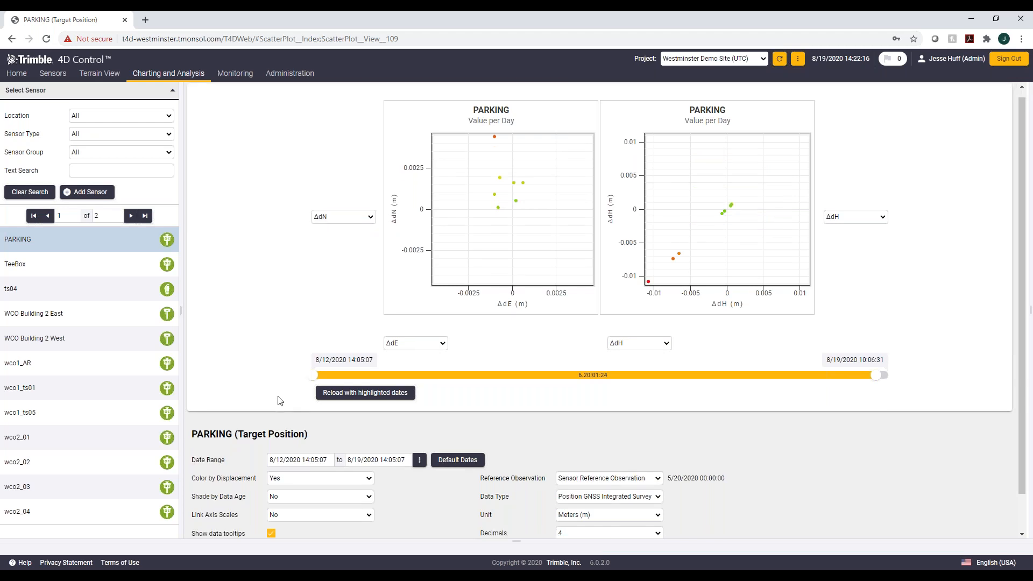
scroll(278, 401, down, 1)
click(296, 438)
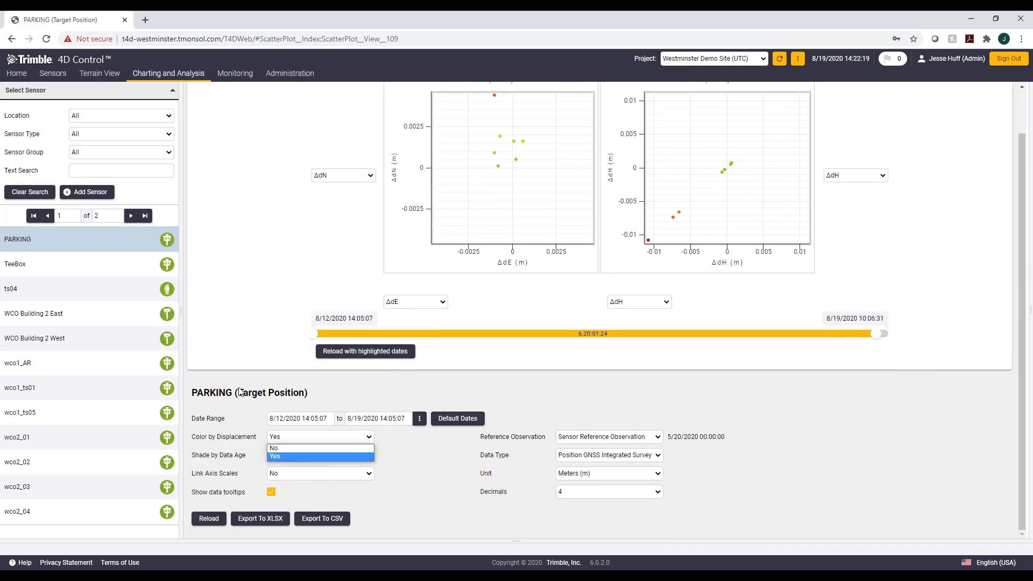
click(257, 470)
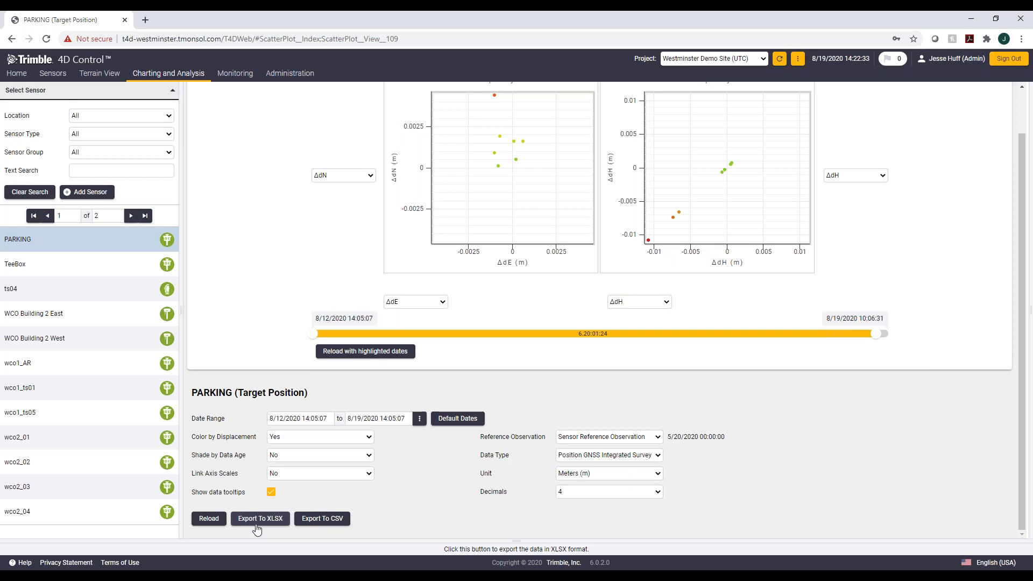
Step: Open the Analysis page and browse the Owner filter options
mouse_move(180, 67)
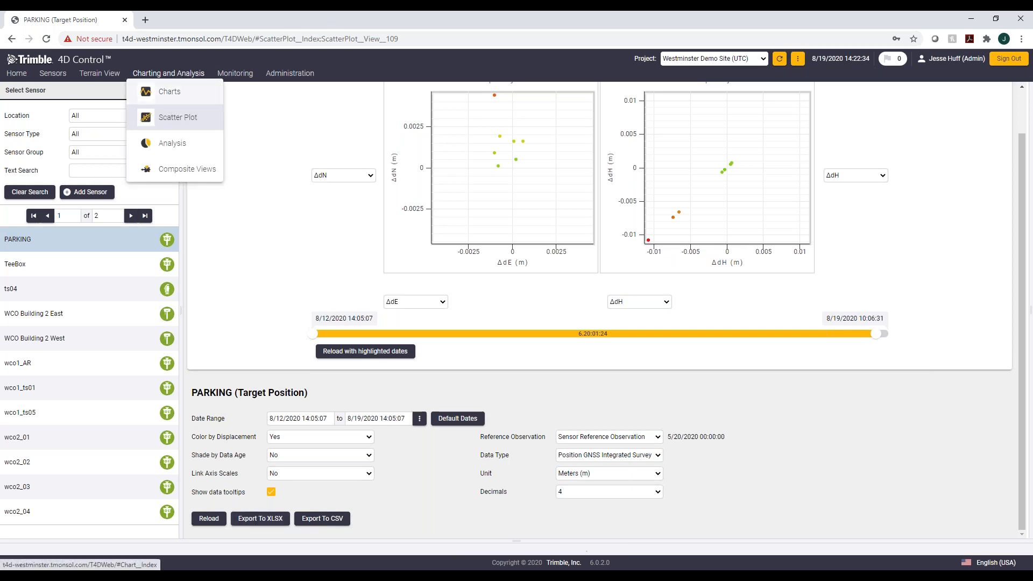
click(177, 144)
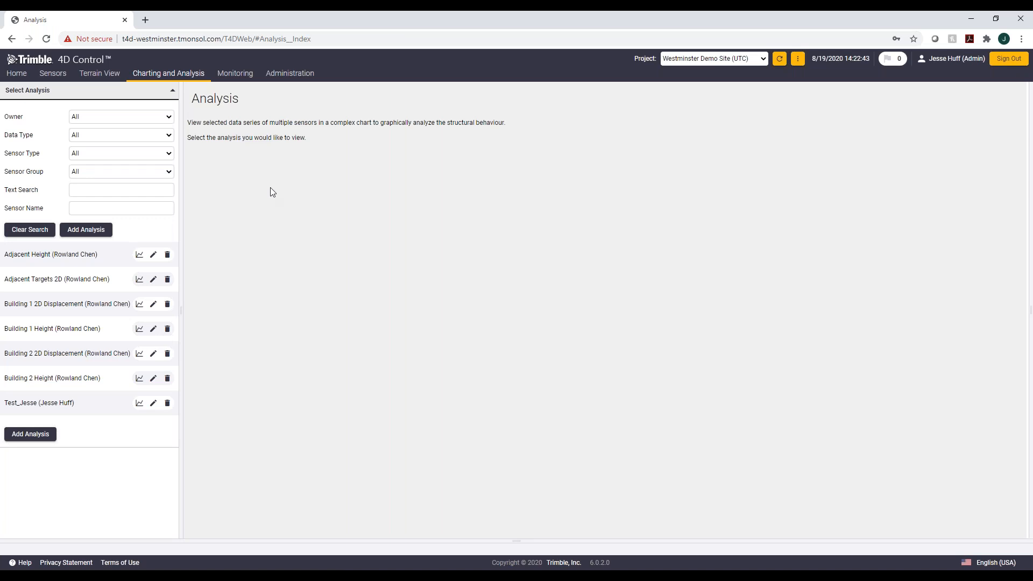
click(169, 116)
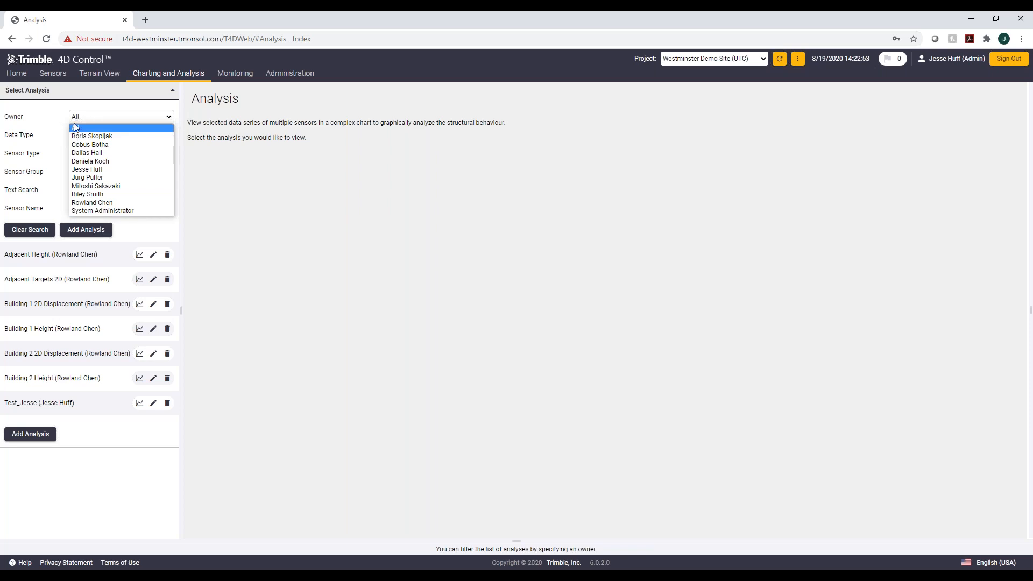
key(Down)
key(Down)
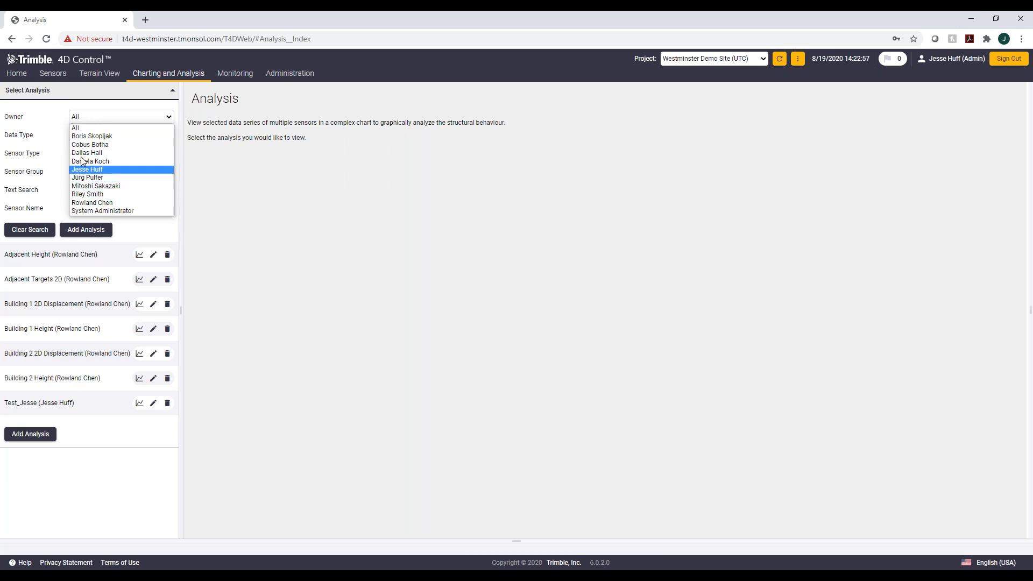
click(41, 117)
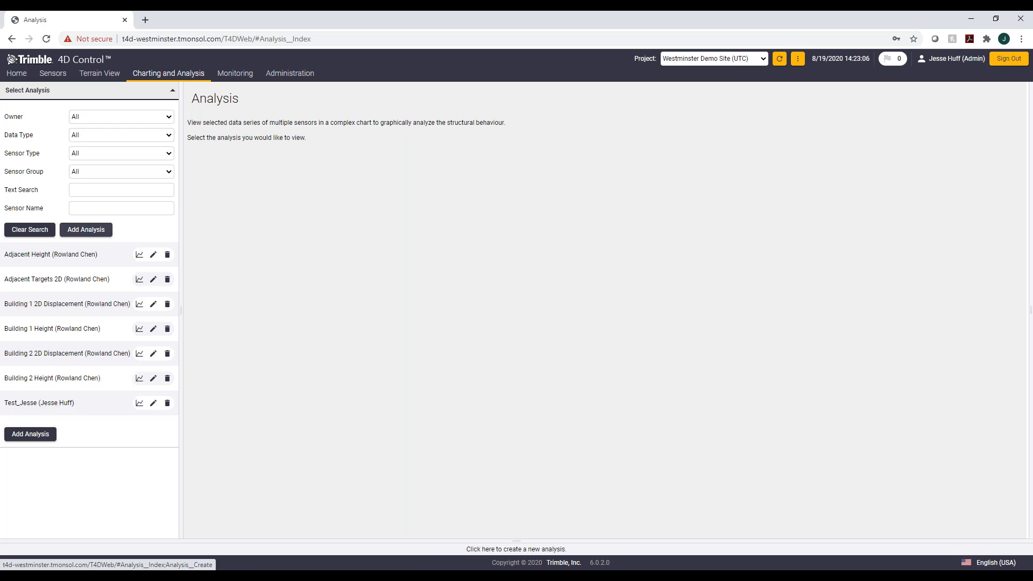
Step: Start a new analysis and name it "Power User Chart"
click(369, 217)
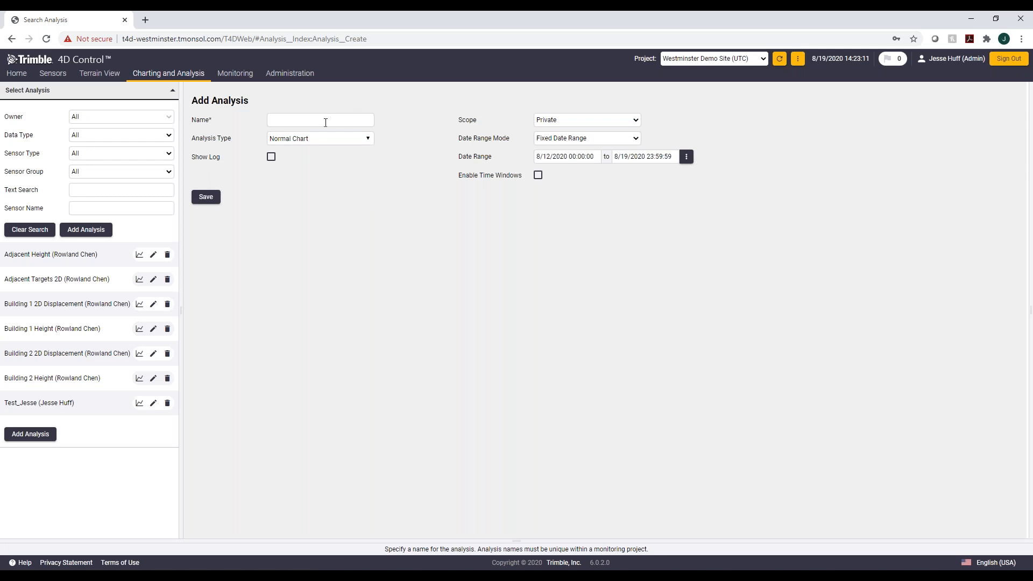
click(326, 122)
text(Powe)
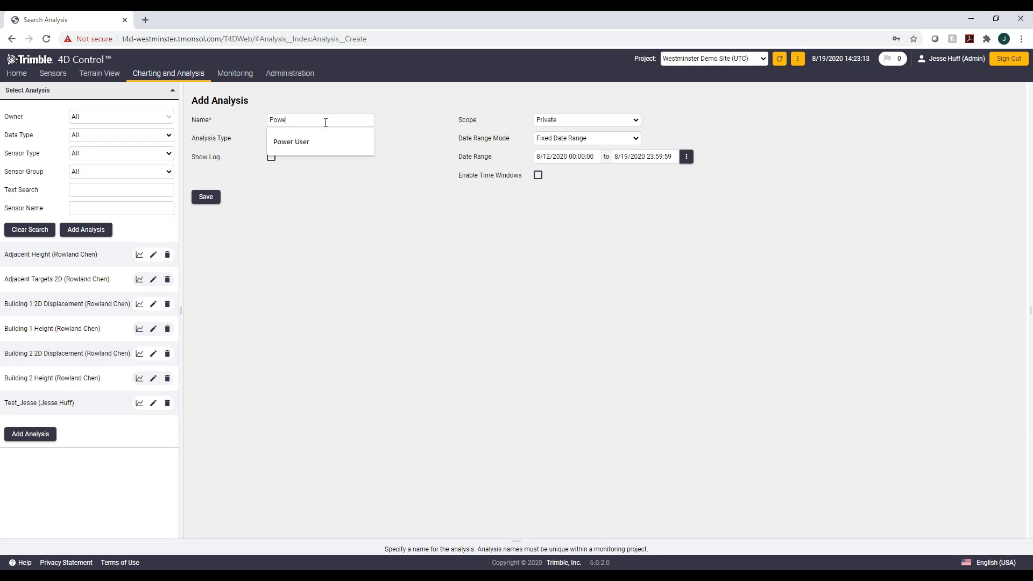
text(r USer)
key(BackSpace)
key(BackSpace)
text(ser)
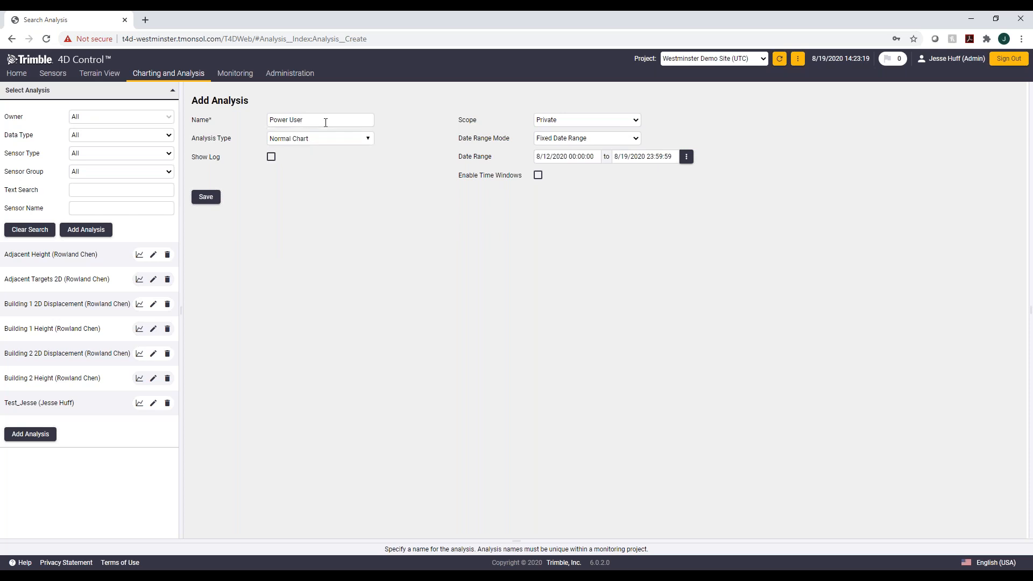
text( Chart)
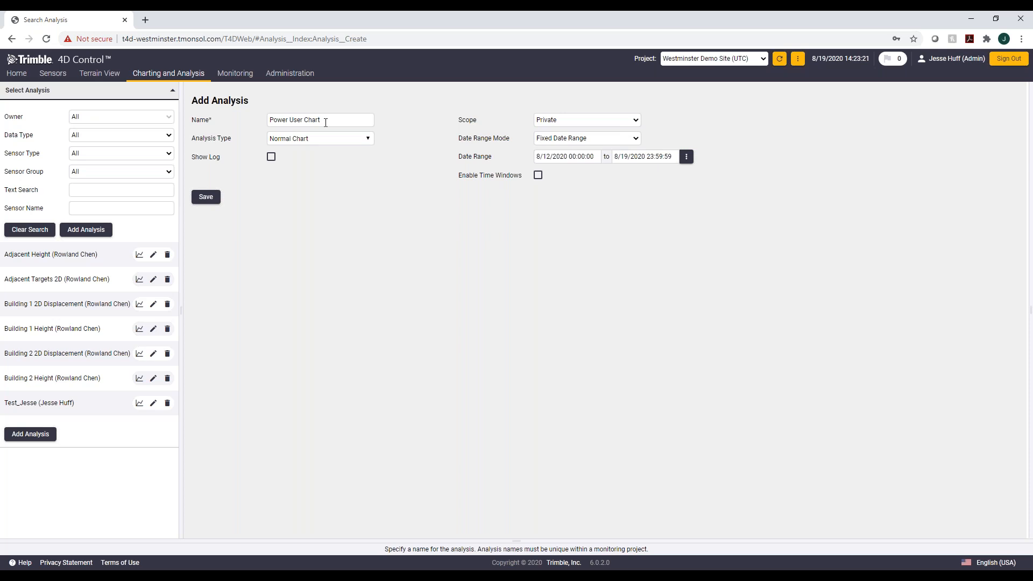
Step: Keep Normal Chart as the analysis type and enable Show Log
click(349, 143)
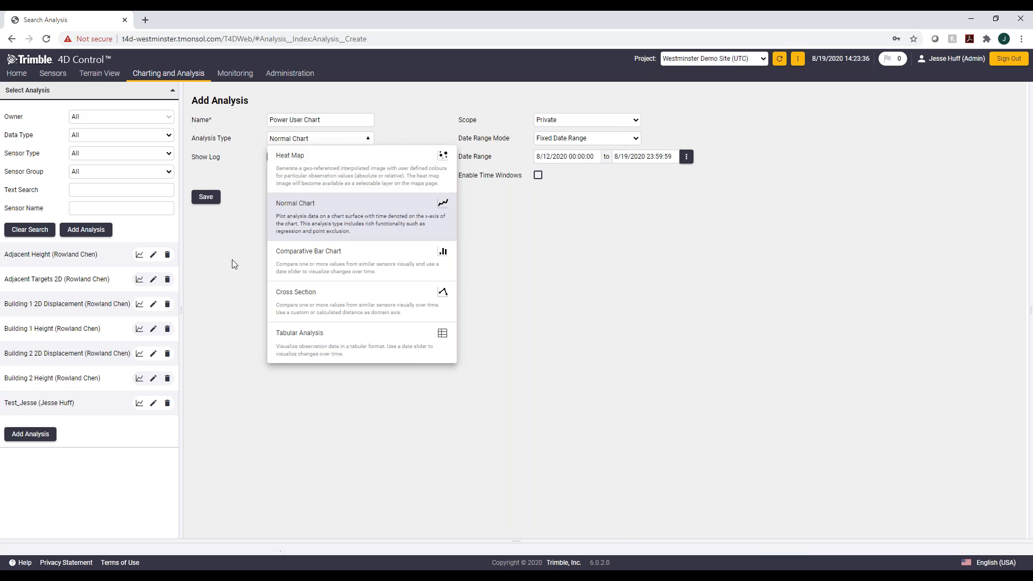
click(276, 221)
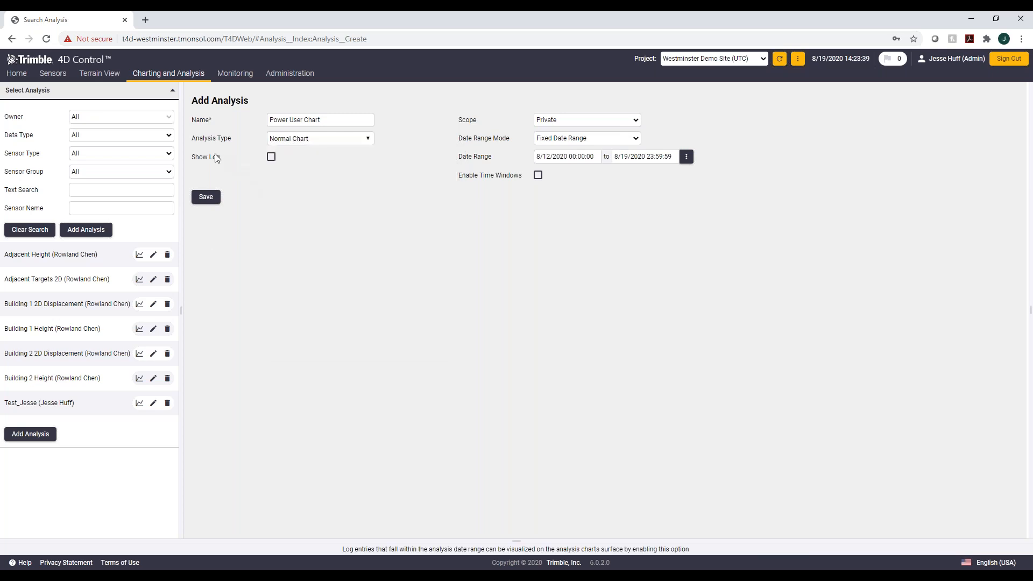
click(271, 157)
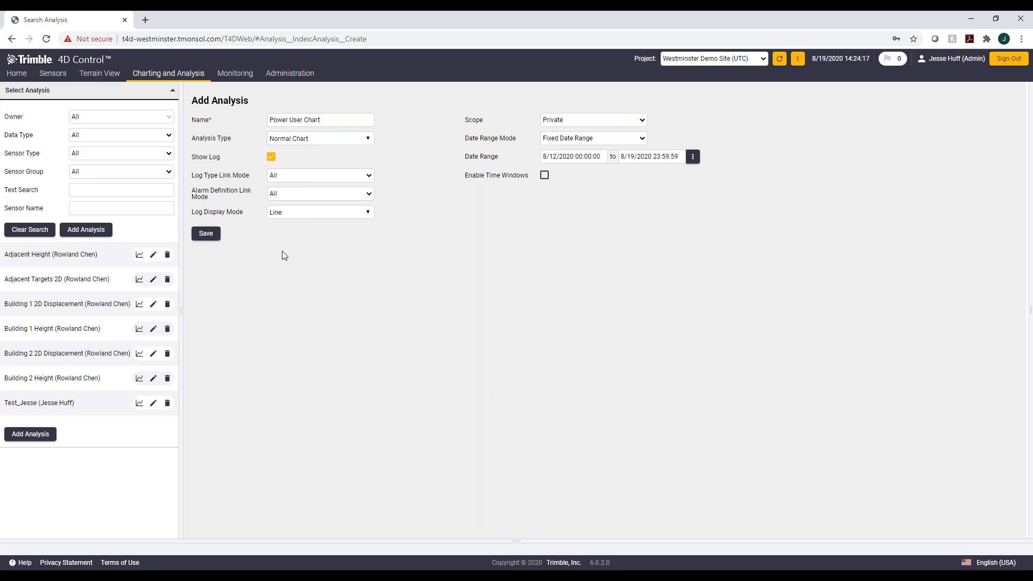
Step: Set the log display mode to Icon
click(319, 213)
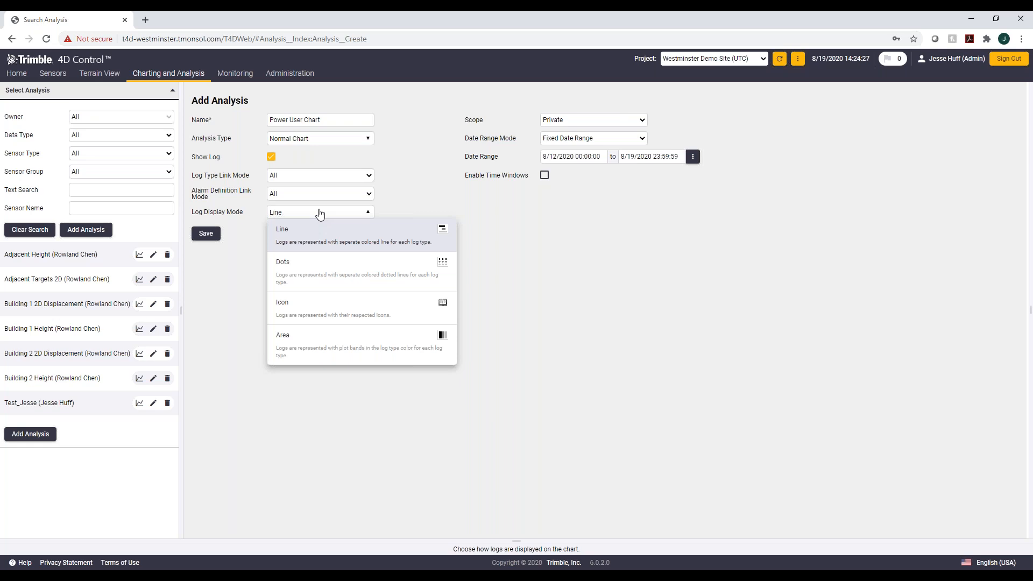
click(395, 154)
click(366, 144)
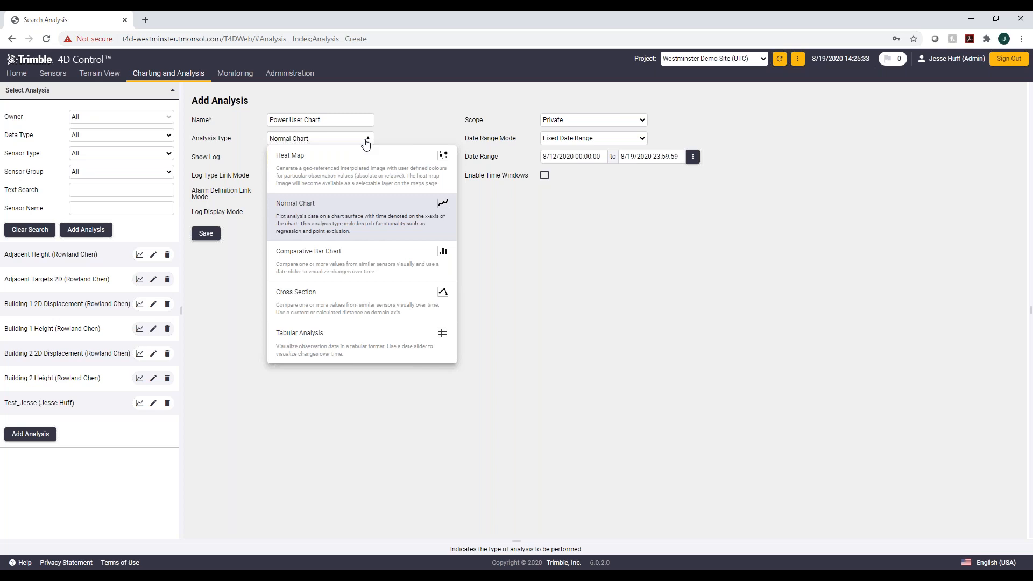
click(497, 371)
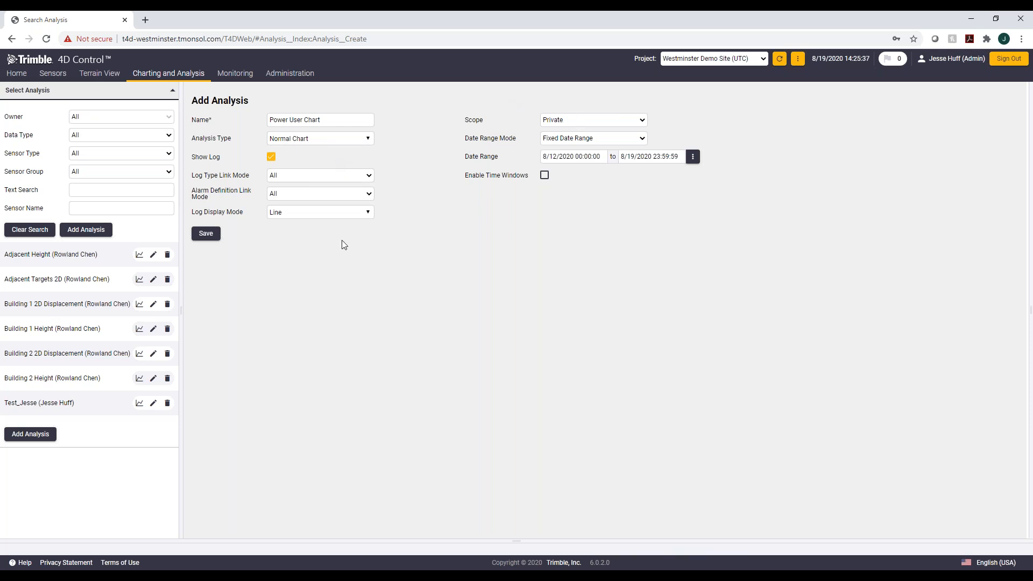
click(337, 212)
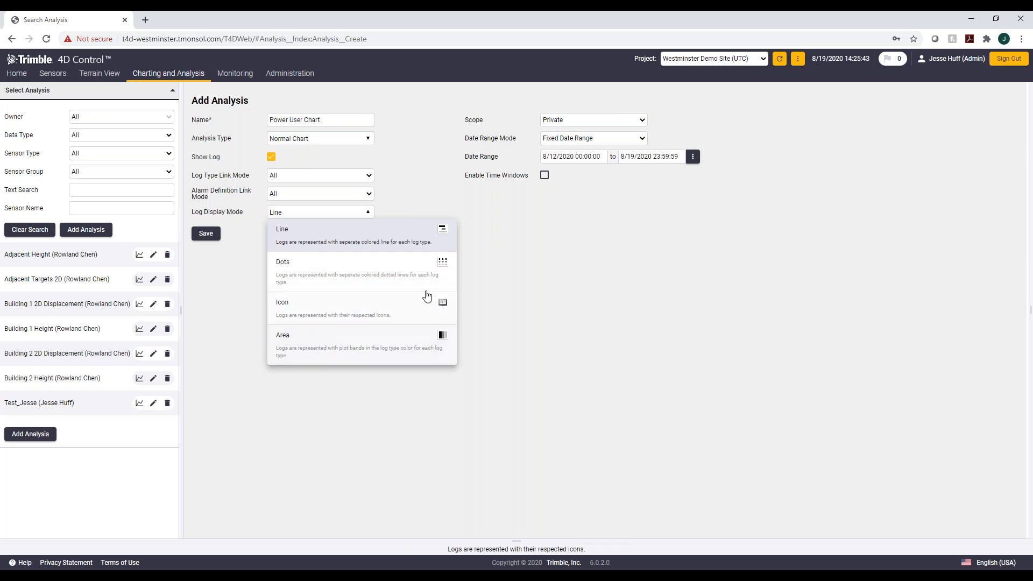
click(353, 240)
click(347, 217)
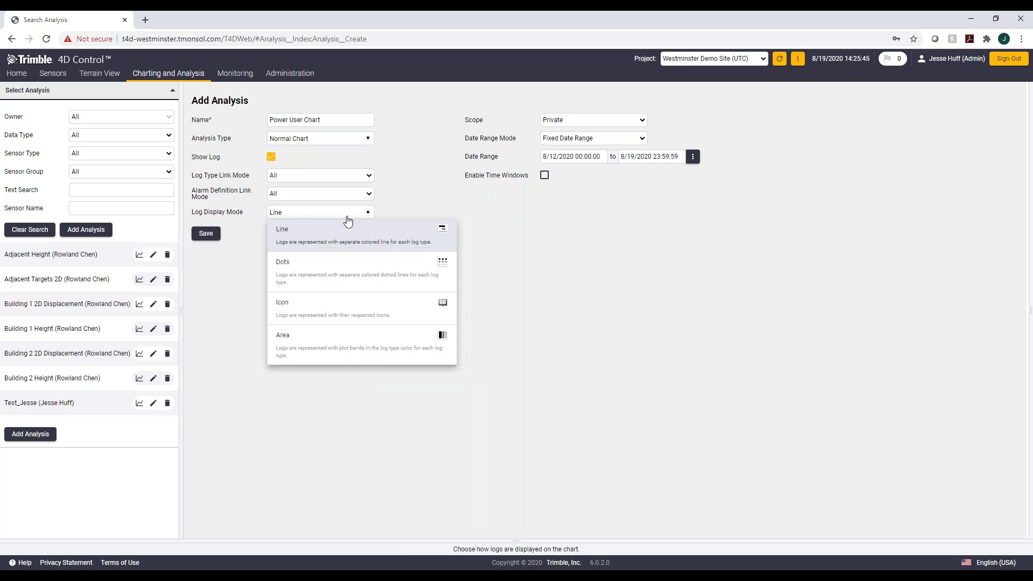
click(330, 313)
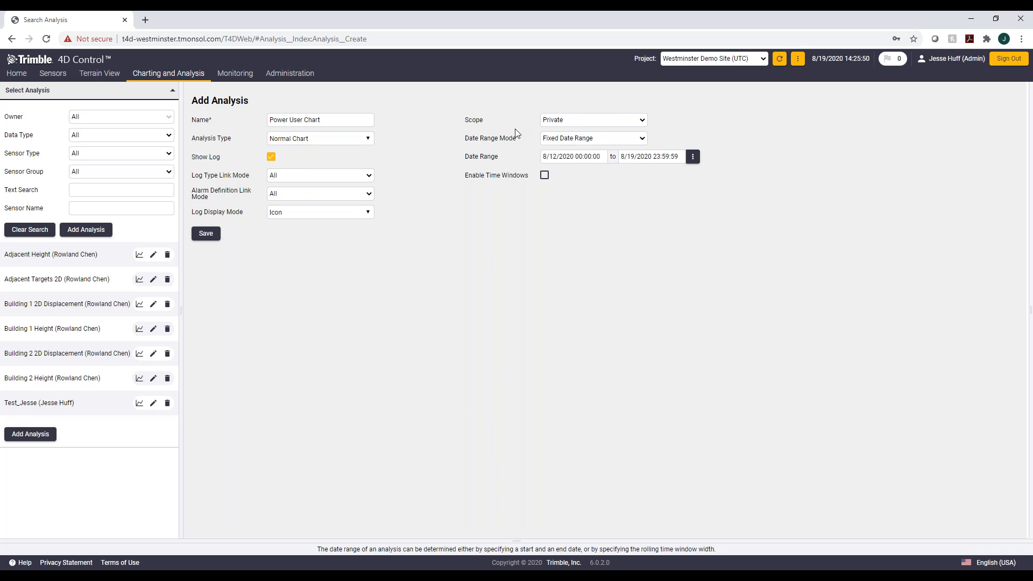
Step: Set the analysis scope to Public and save the new analysis
click(559, 123)
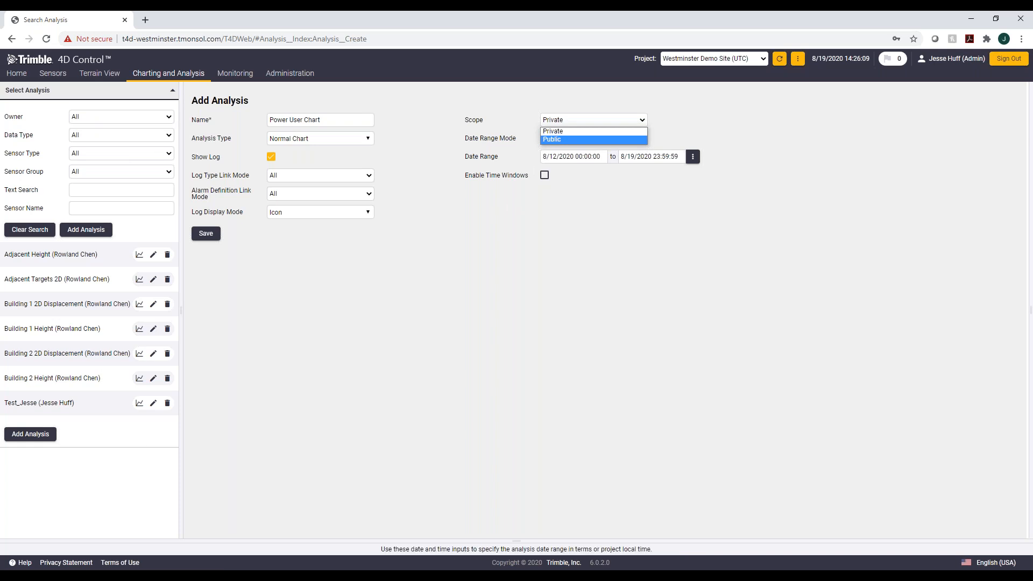
click(554, 140)
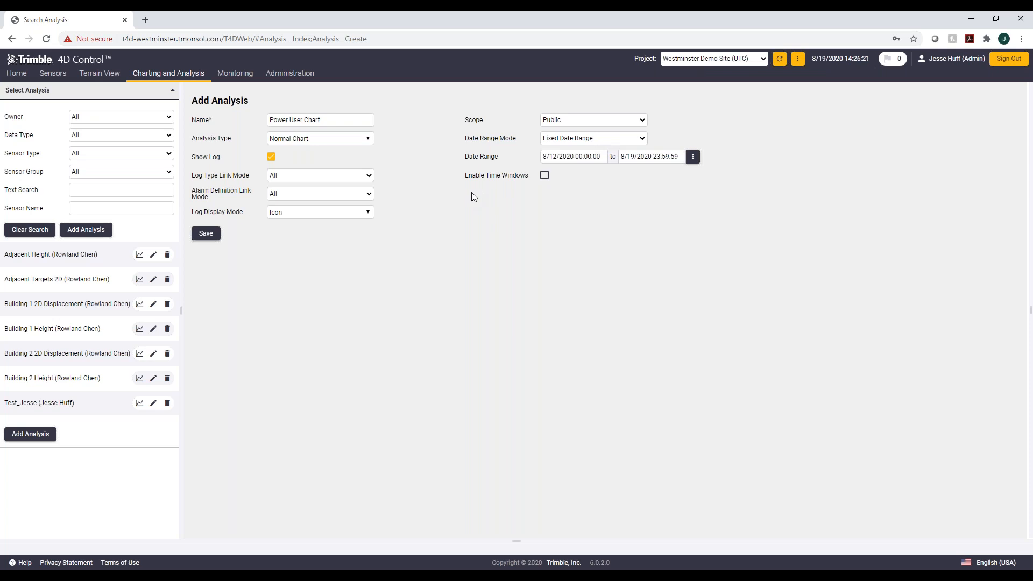
click(544, 176)
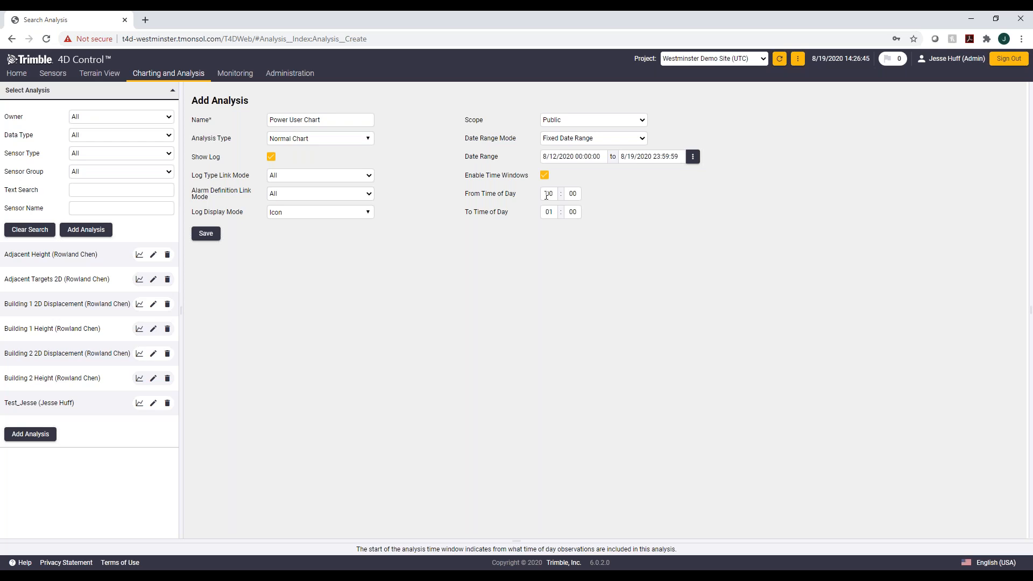
click(544, 176)
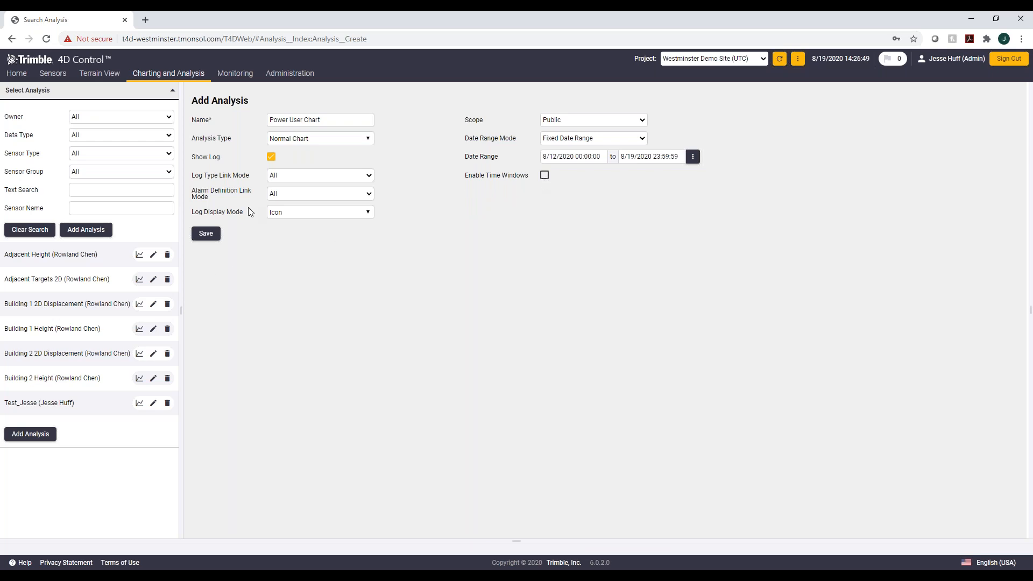
click(207, 233)
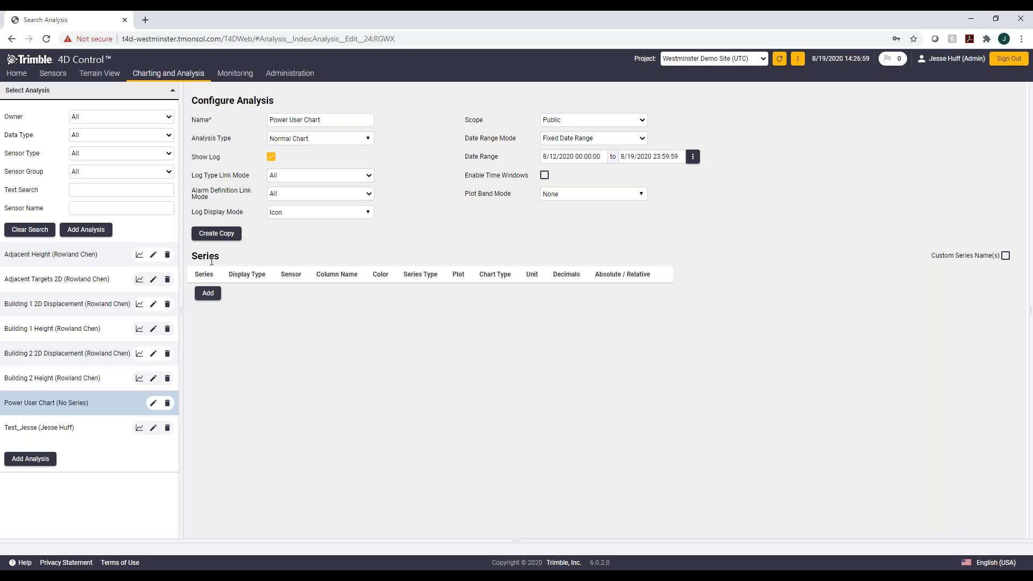
Step: Add a series using Position GNSS Integrated Survey data with Multi-Sensor selection
click(208, 293)
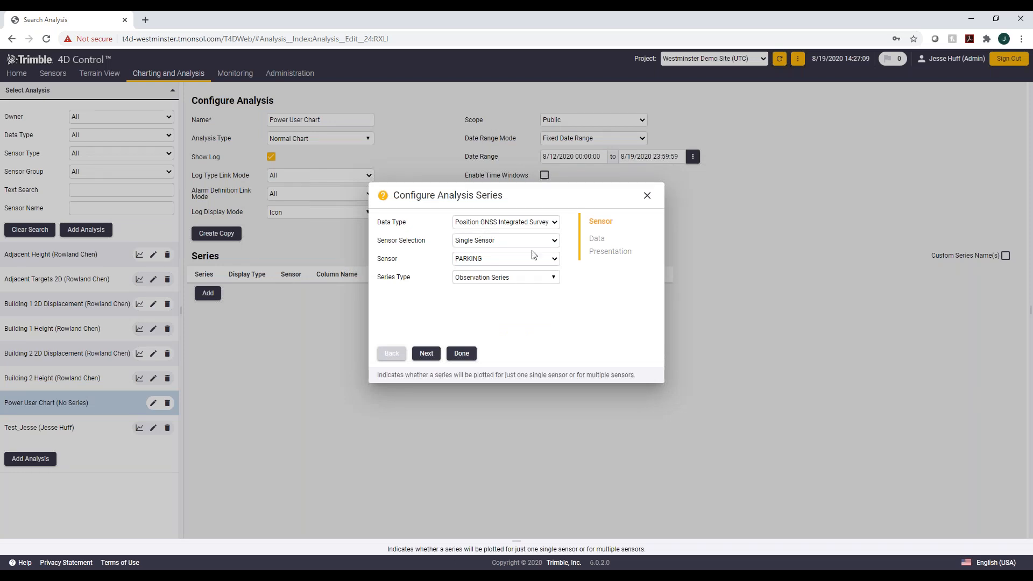
click(501, 225)
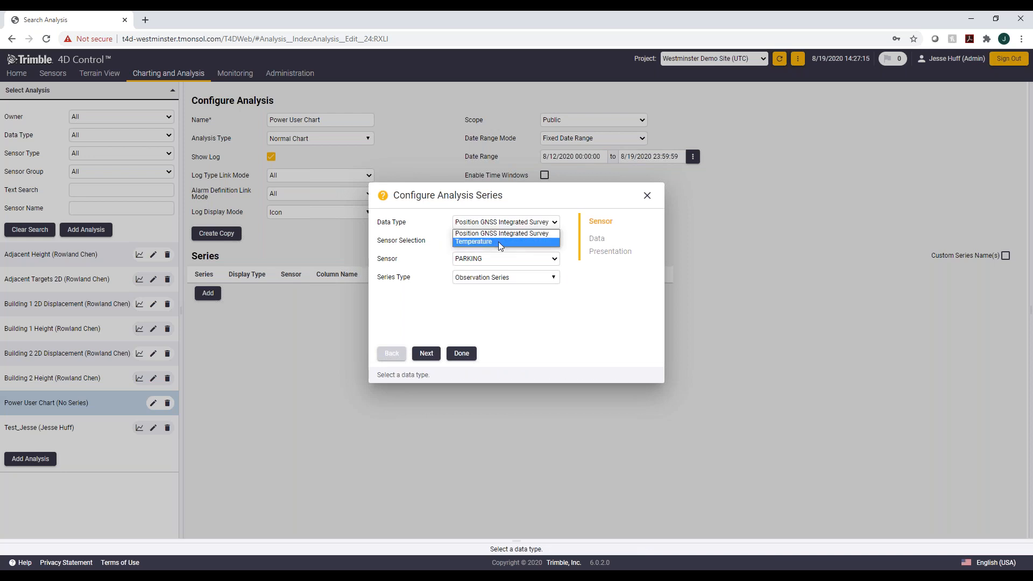
click(540, 234)
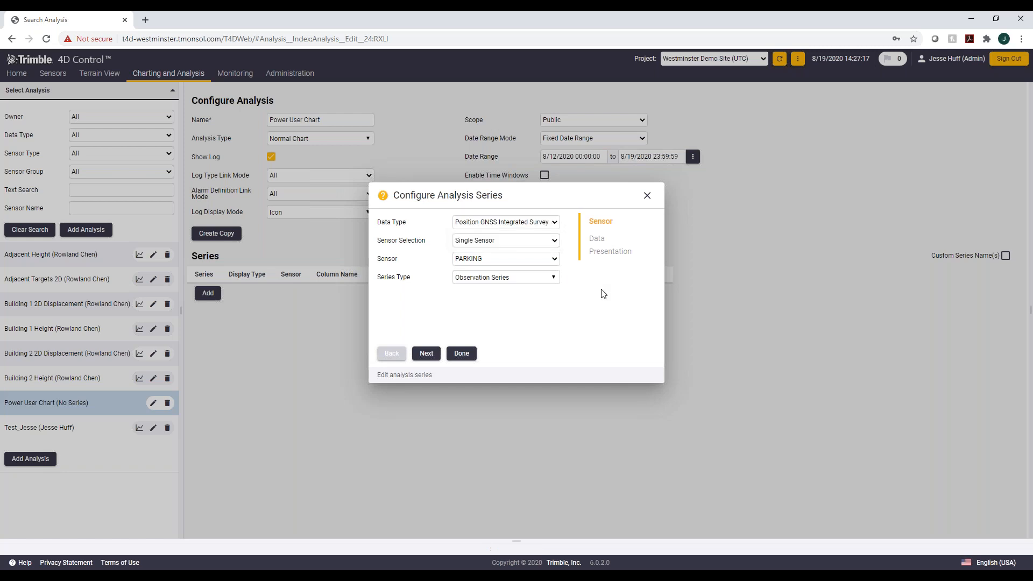
click(544, 242)
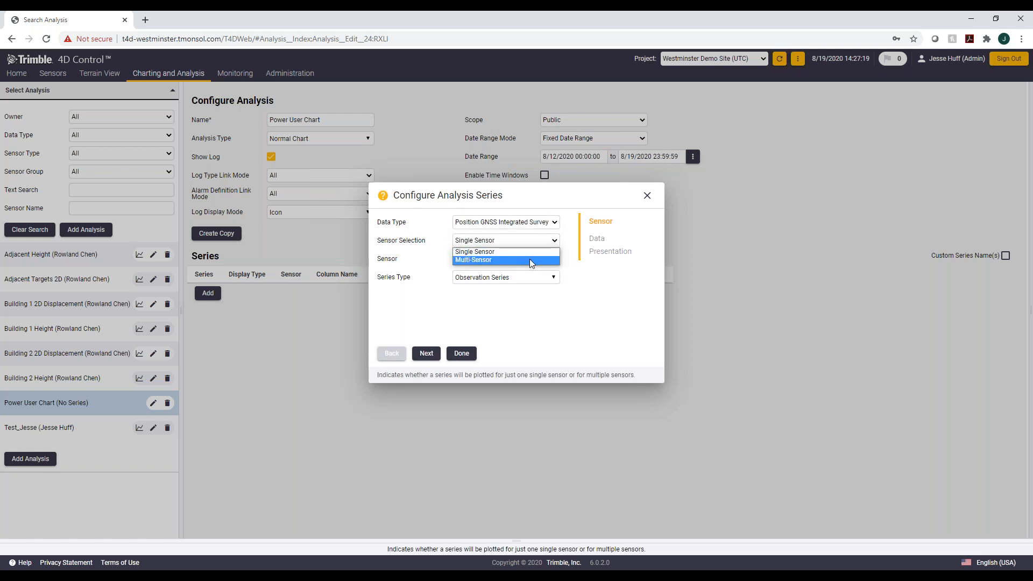
click(529, 259)
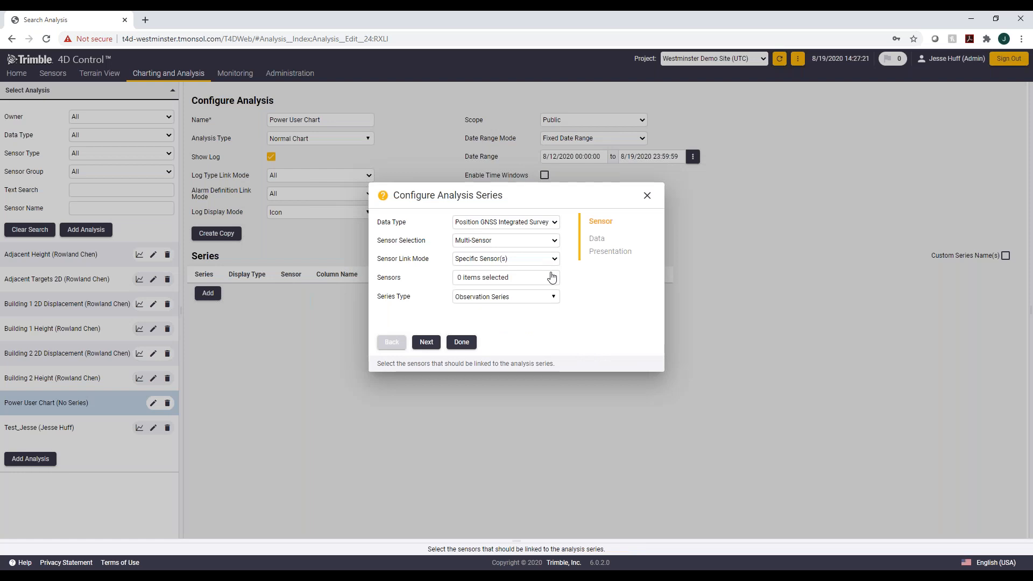
Step: Select sensors ts04, wco1_ts01, wco2_04, wco2_06 and wco2_01 for the series
click(551, 276)
drag(650, 309, 648, 318)
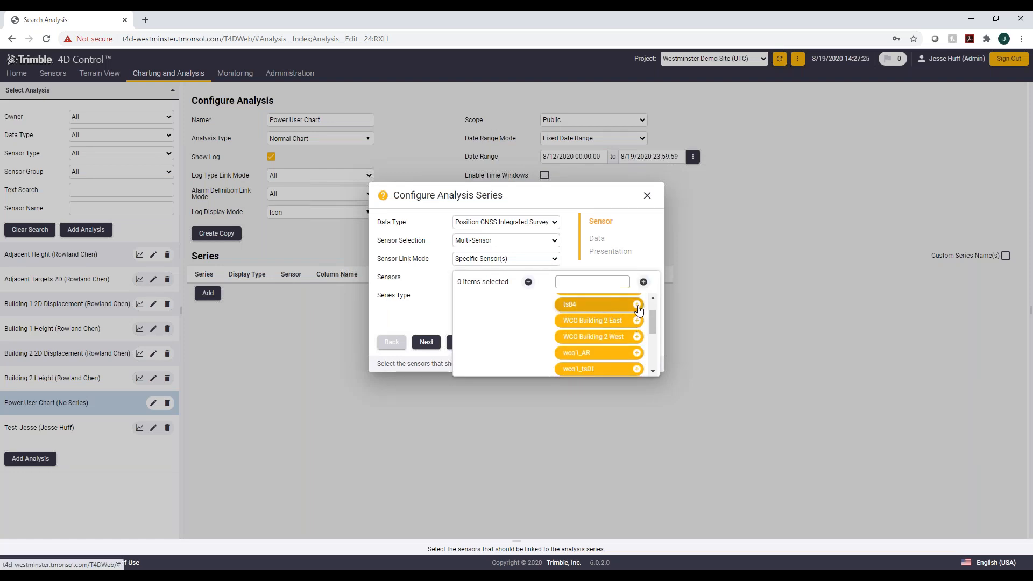
click(637, 304)
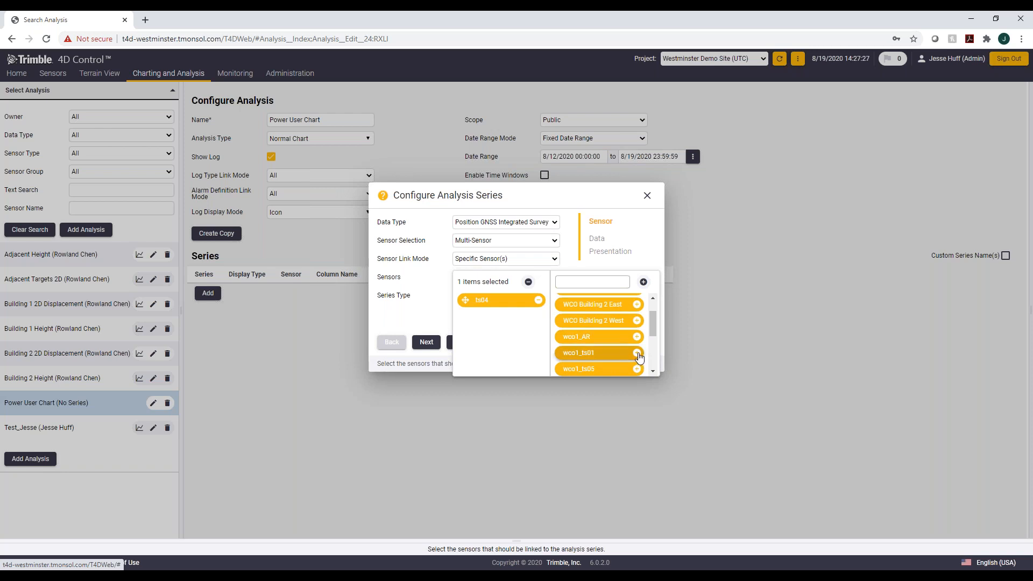
click(637, 354)
drag(650, 329, 649, 359)
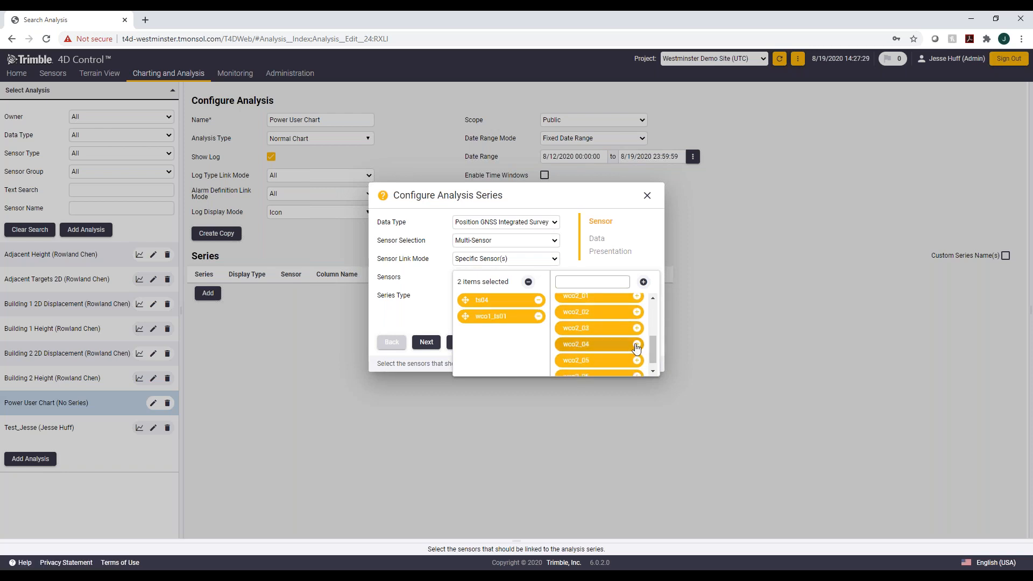
click(636, 350)
click(636, 369)
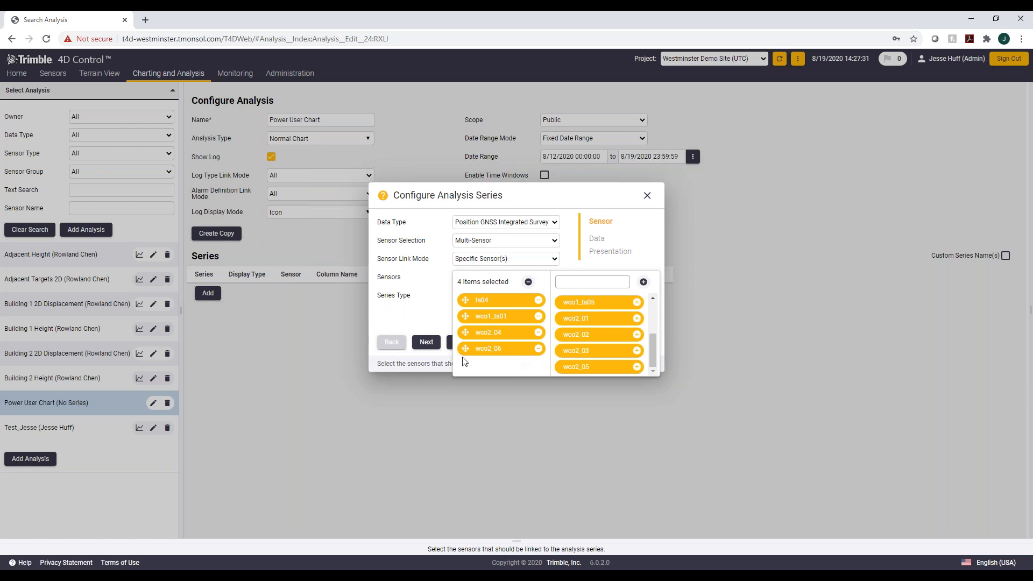
click(637, 318)
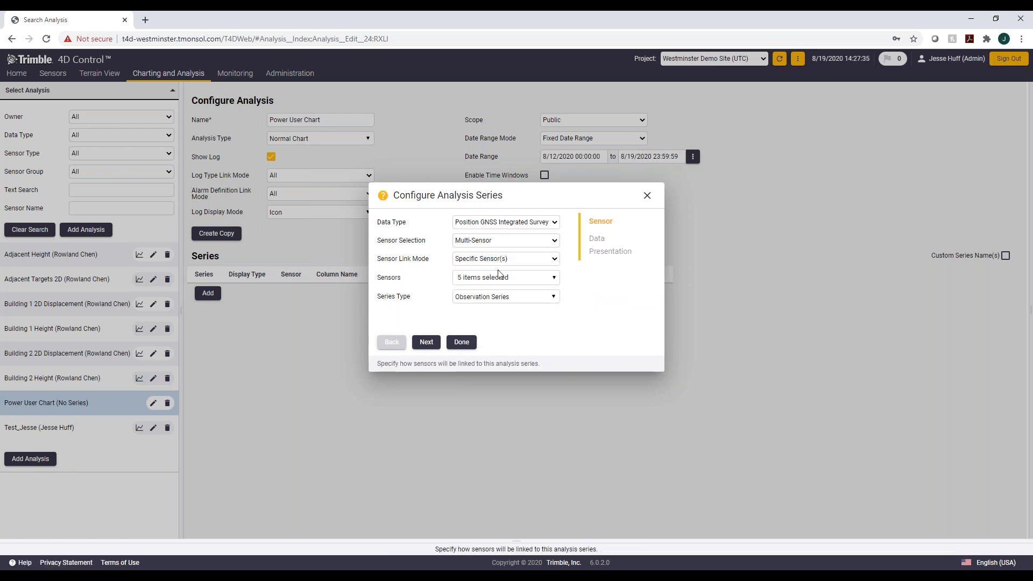
Step: Keep Observation Series as the series type and continue to the Data page
click(492, 296)
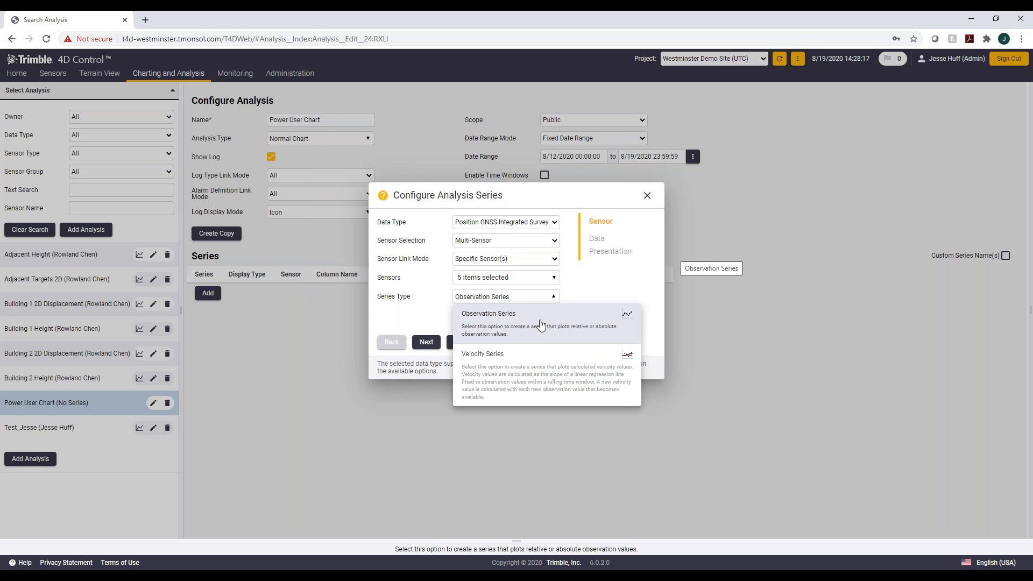
click(562, 330)
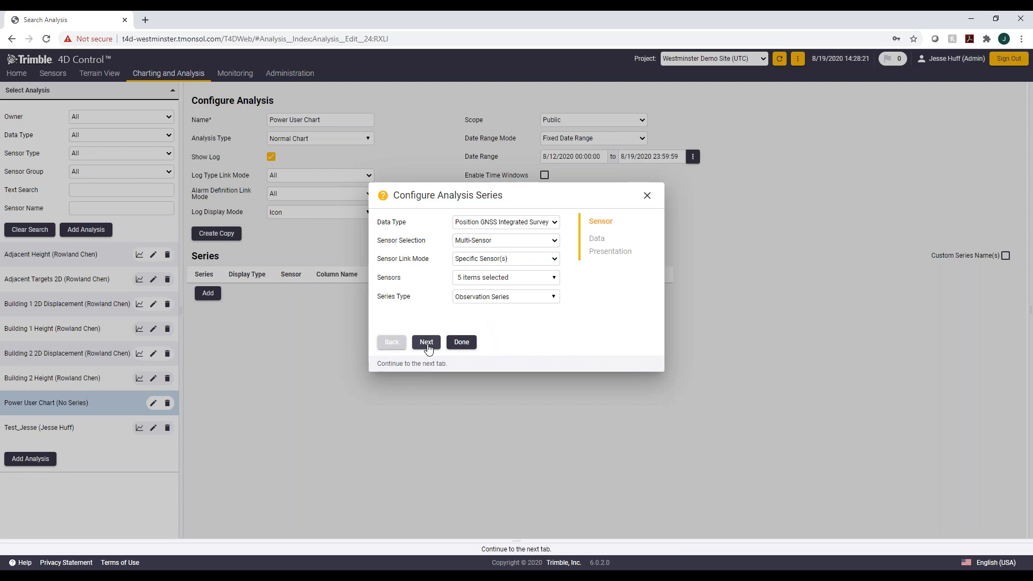
click(426, 344)
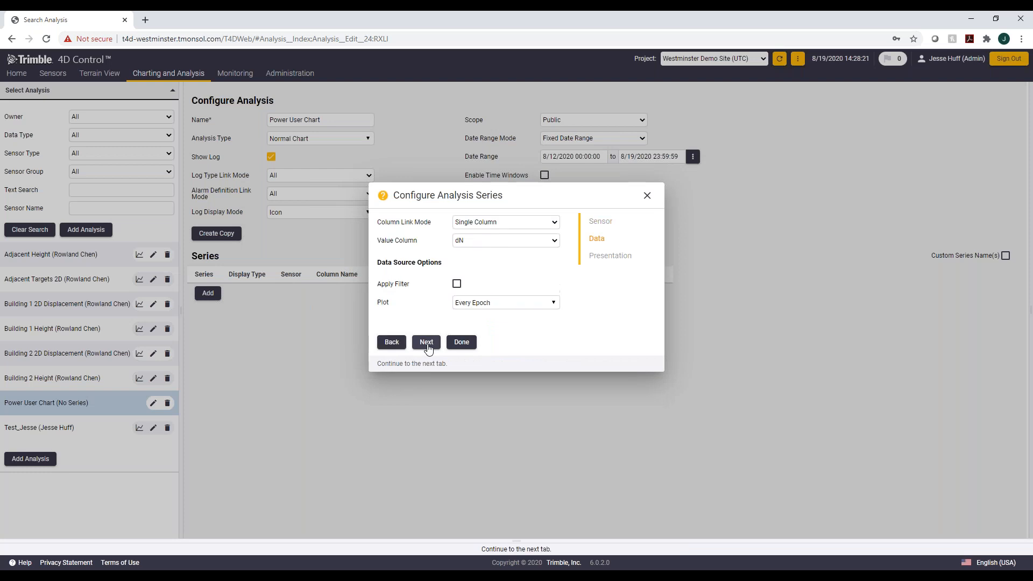
Step: Set the column link mode to Multi-Column and choose d3D and dN as value columns
click(524, 222)
click(529, 240)
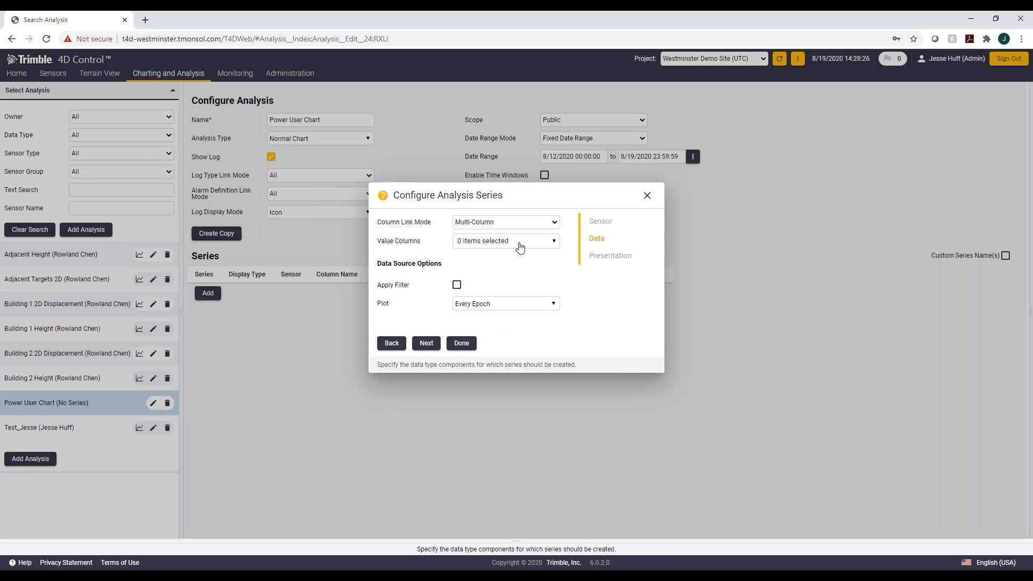
click(519, 245)
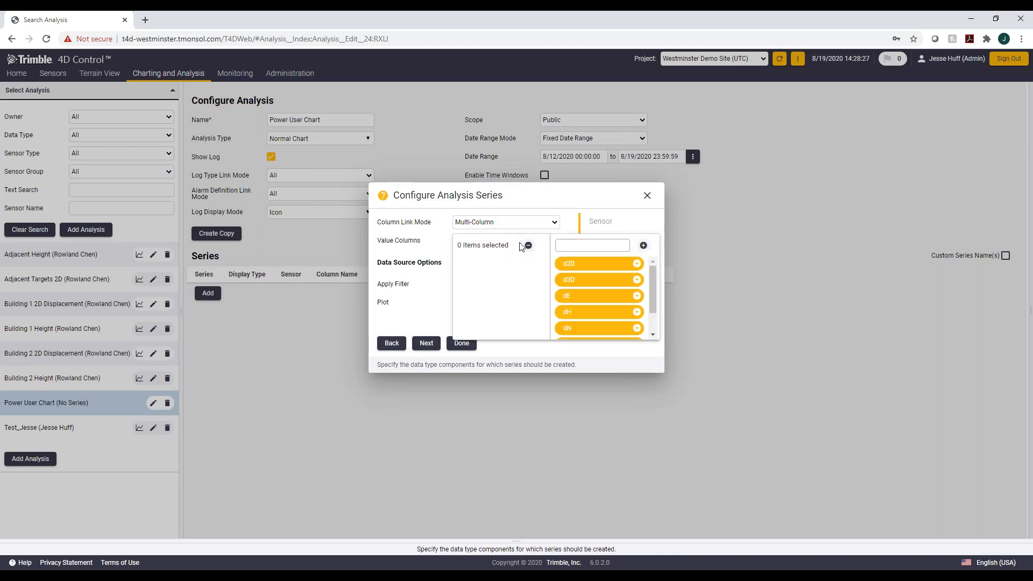
click(637, 281)
drag(651, 289, 647, 298)
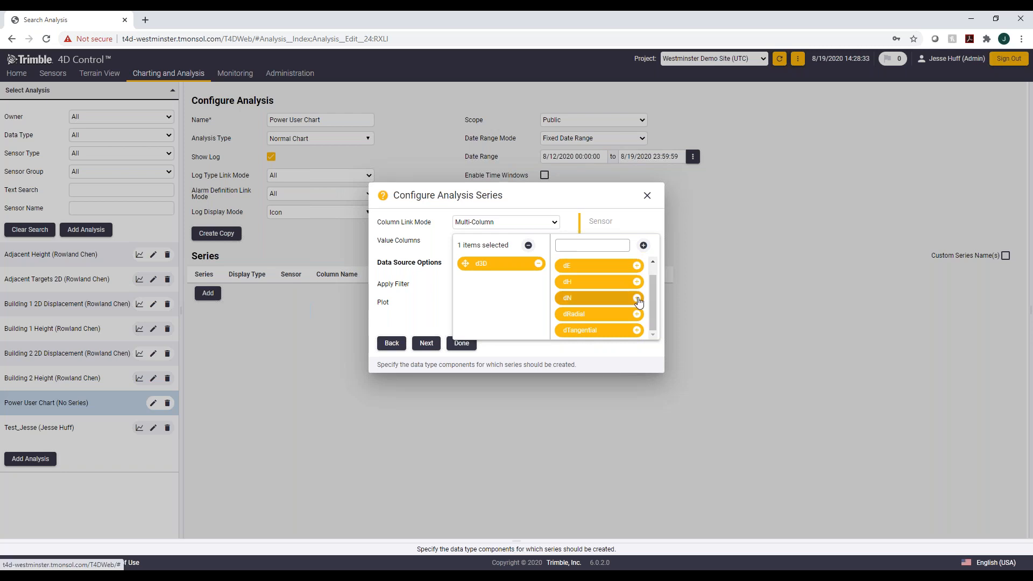
click(637, 298)
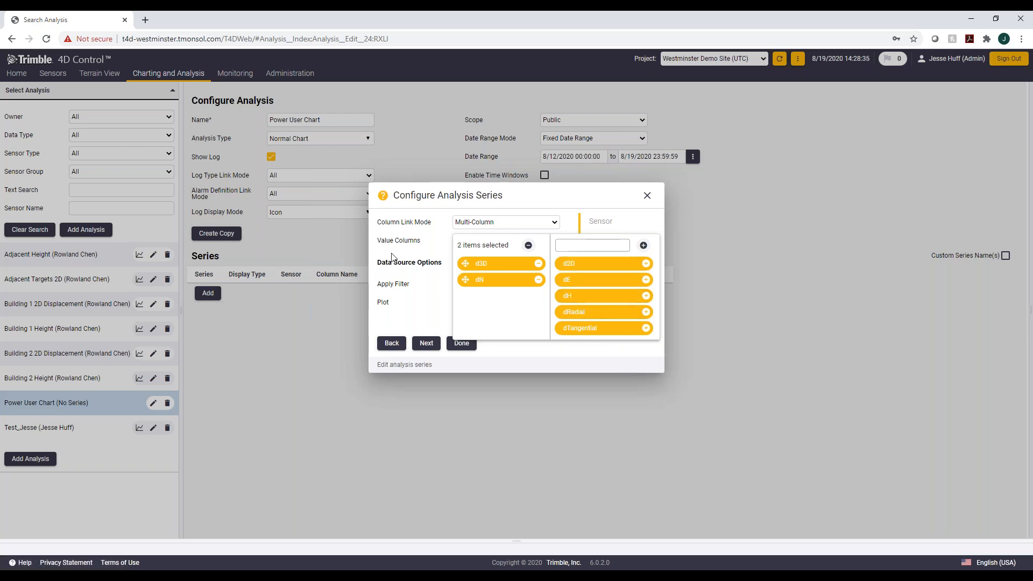
click(404, 291)
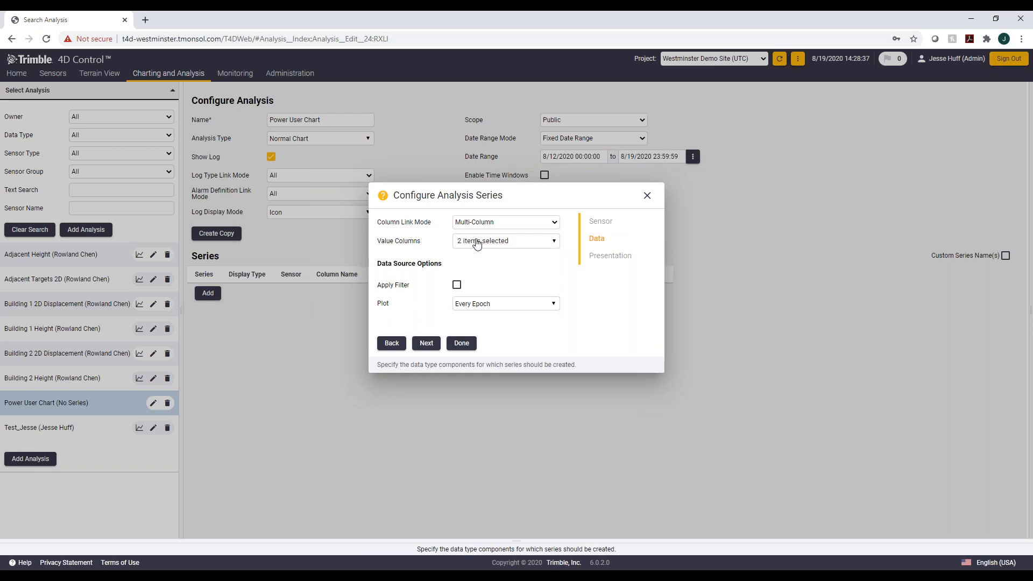
Step: Keep Every Epoch as the plot data source and continue to the Presentation page
click(473, 304)
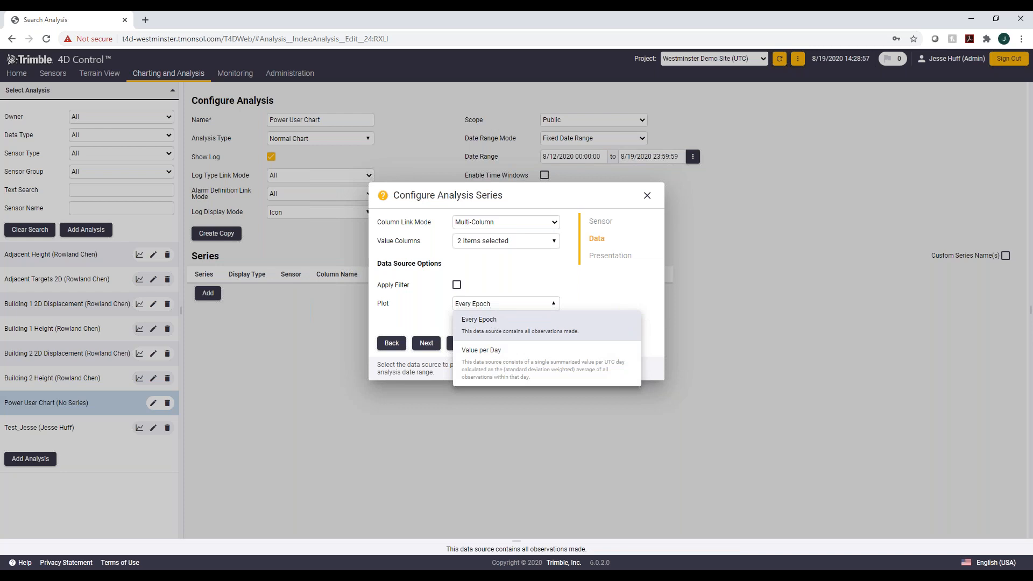
click(402, 302)
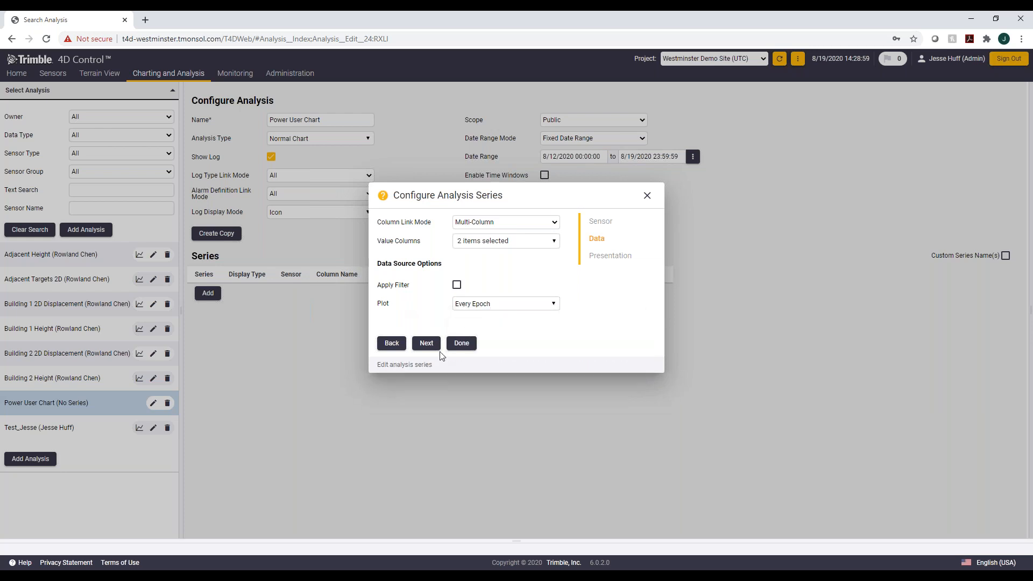
click(426, 344)
Step: Set the series line type to Spline and the unit to Millimeters (mm)
click(508, 220)
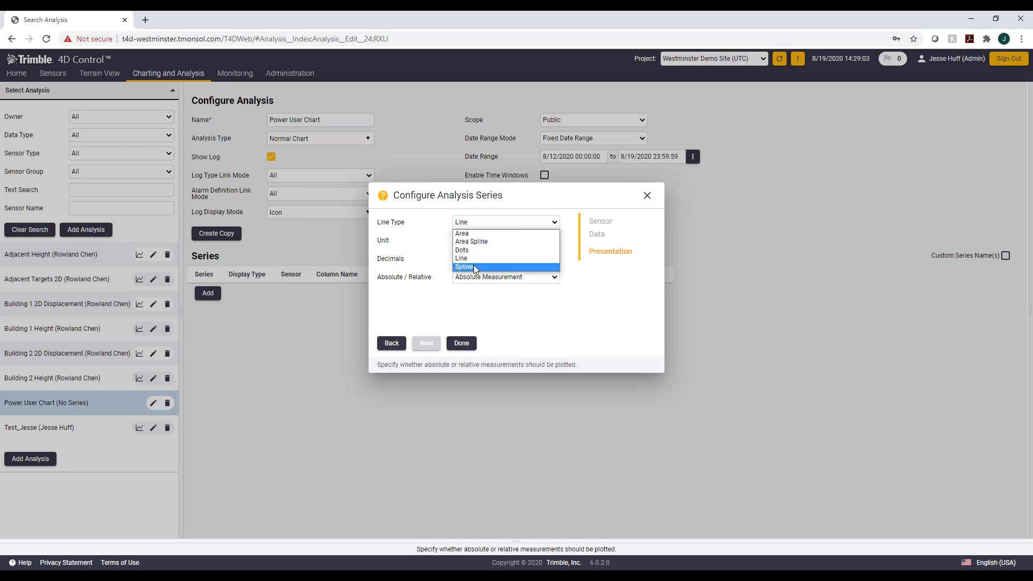
click(473, 266)
click(510, 240)
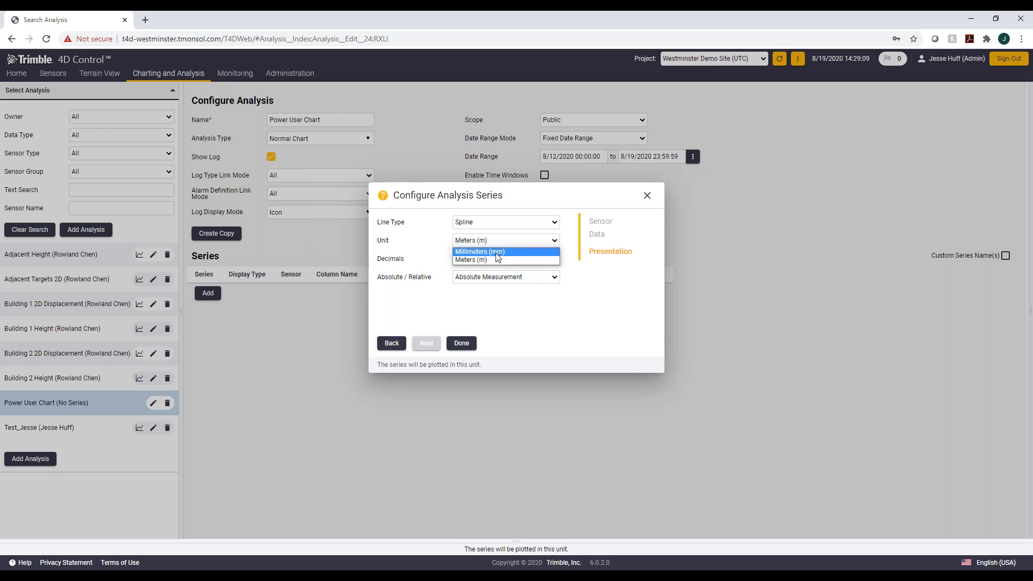
click(497, 252)
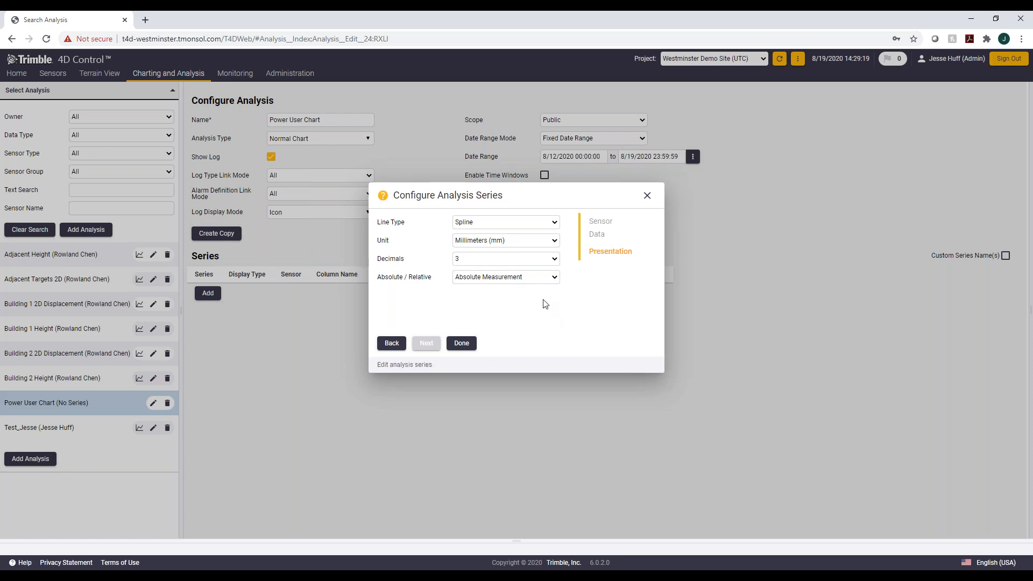
Step: Keep Absolute Measurement as the absolute/relative option and finish the series configuration
click(500, 280)
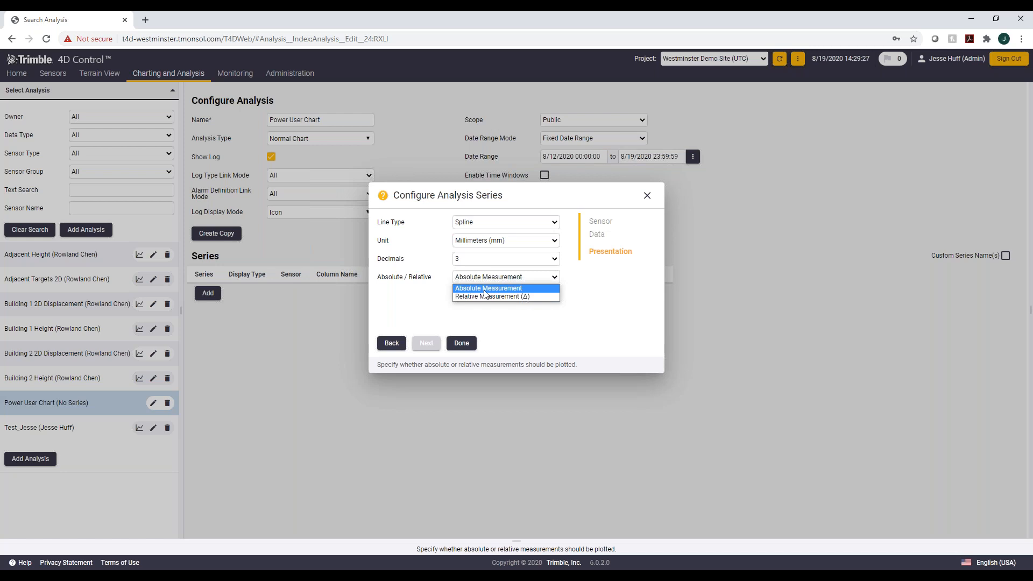
click(491, 289)
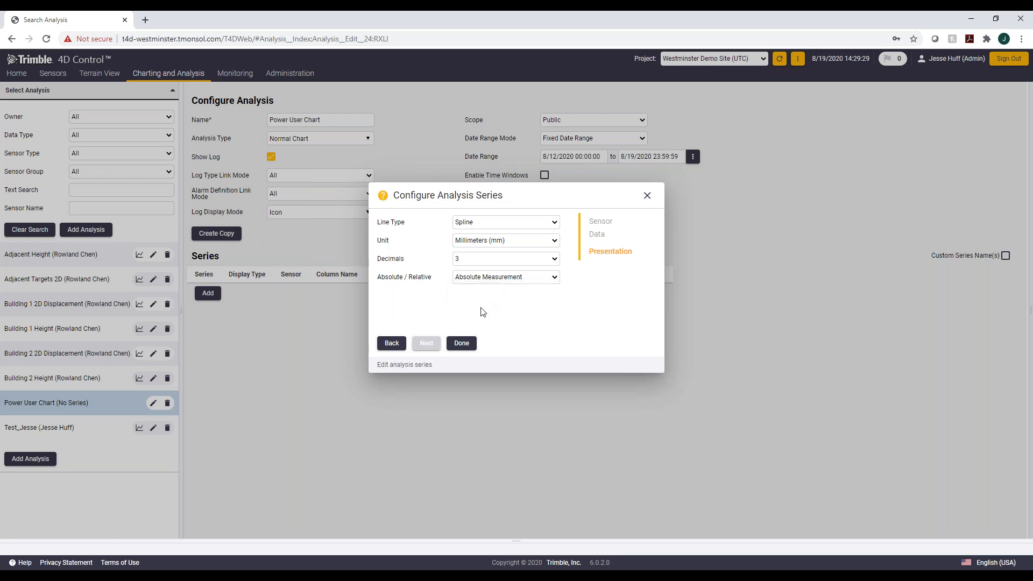
click(463, 345)
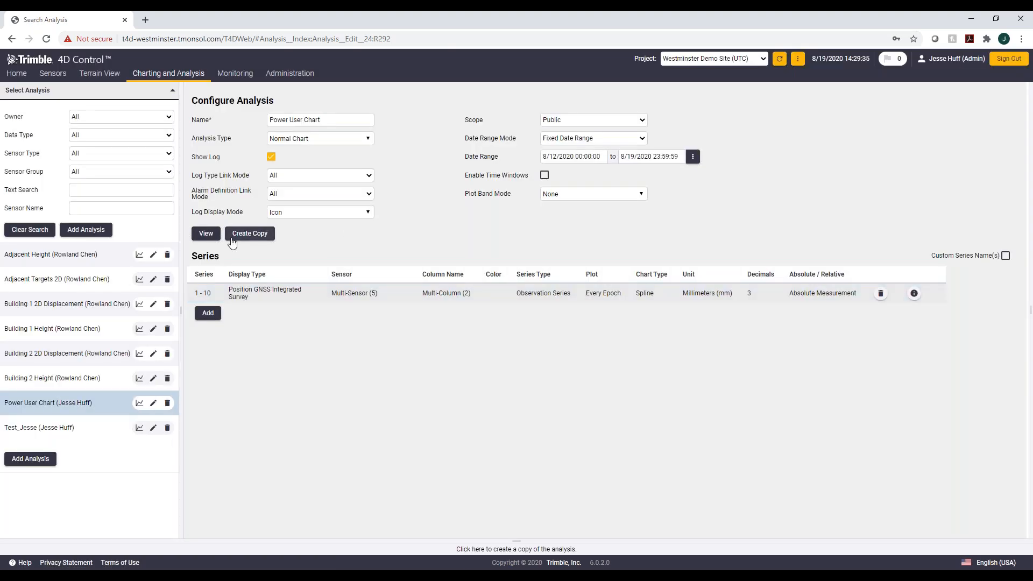
Step: Open the Power User Chart view and hide several series by toggling their legend entries
click(209, 238)
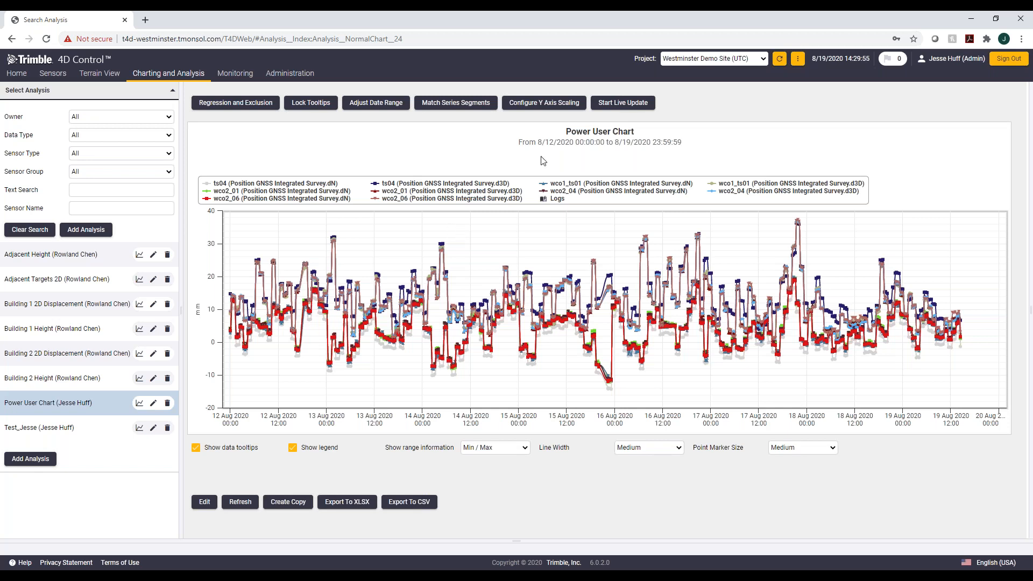
click(566, 193)
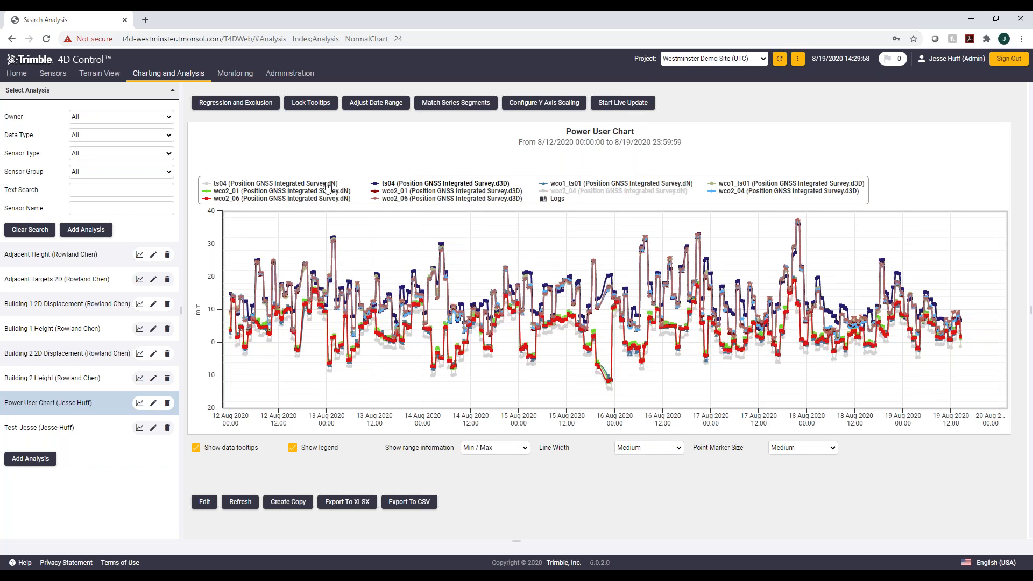
click(328, 200)
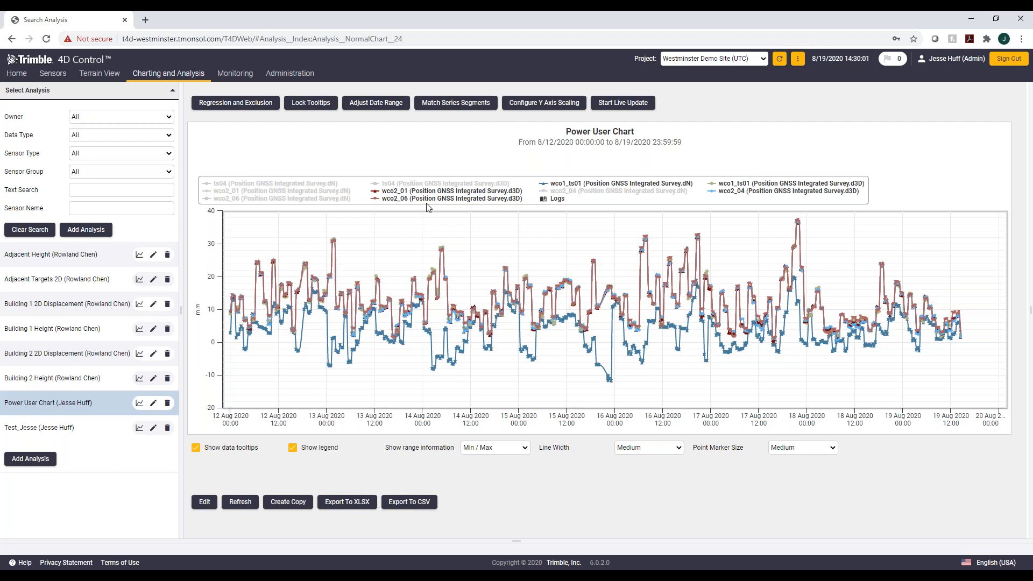
Step: Open the Regression and Exclusion panel and hide all series except wco2_01 d3D in the legend
click(245, 104)
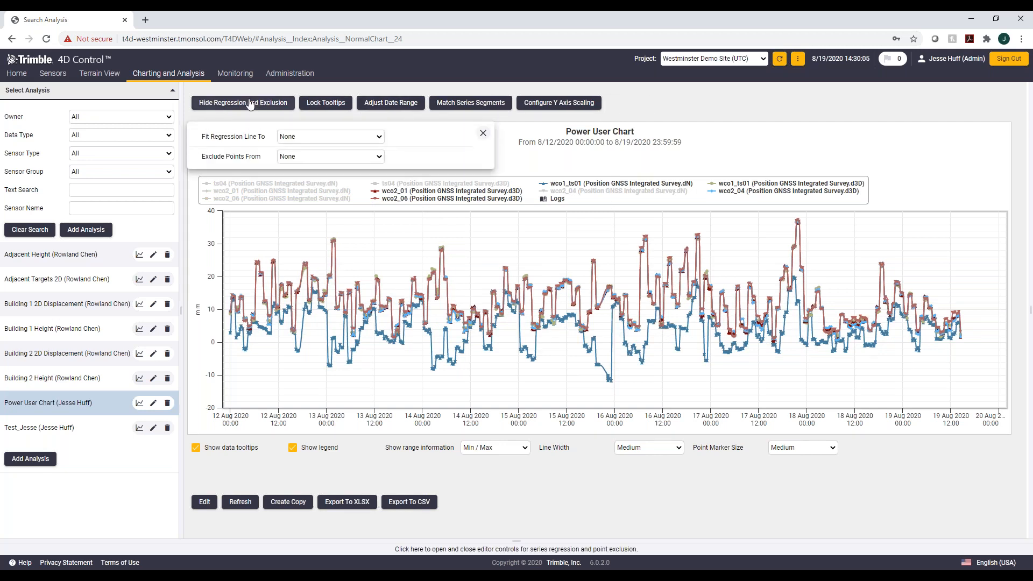
click(304, 137)
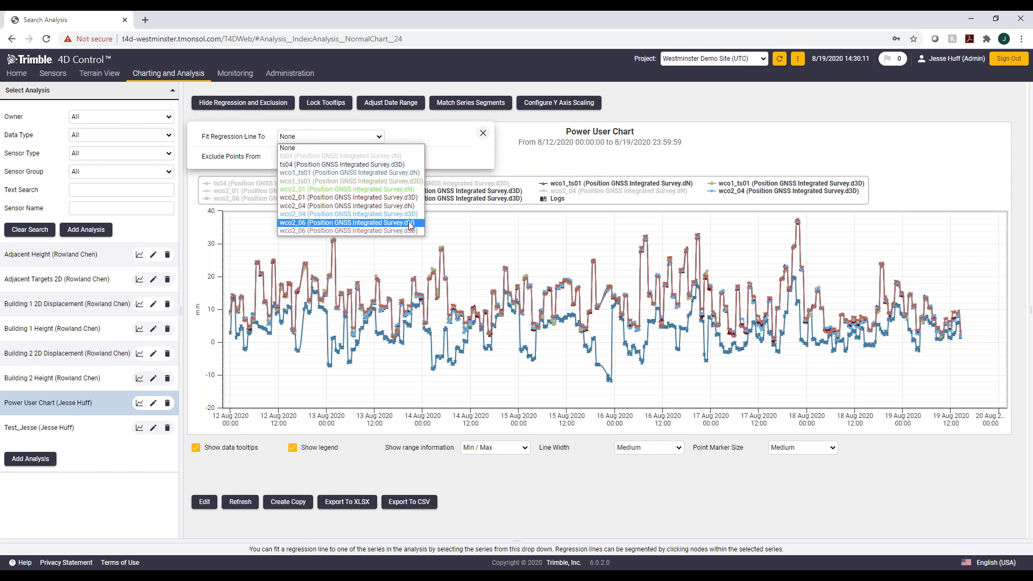
click(786, 139)
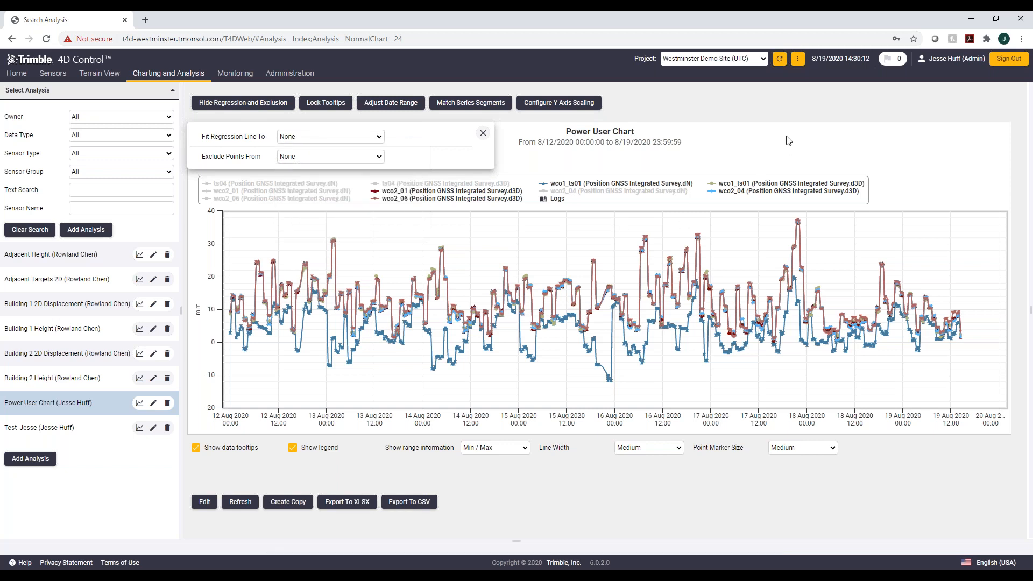
click(473, 198)
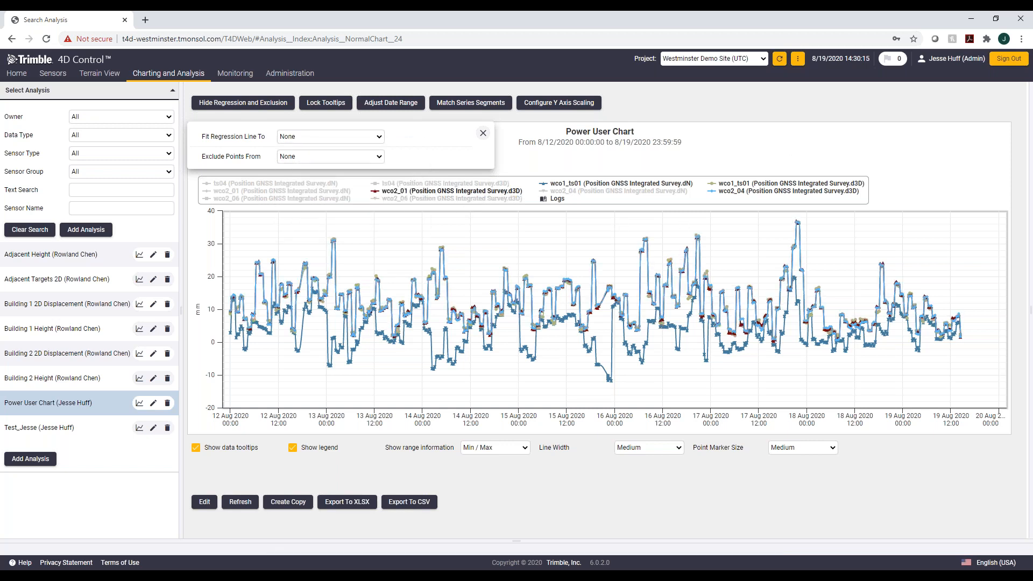
click(816, 192)
click(723, 184)
click(603, 184)
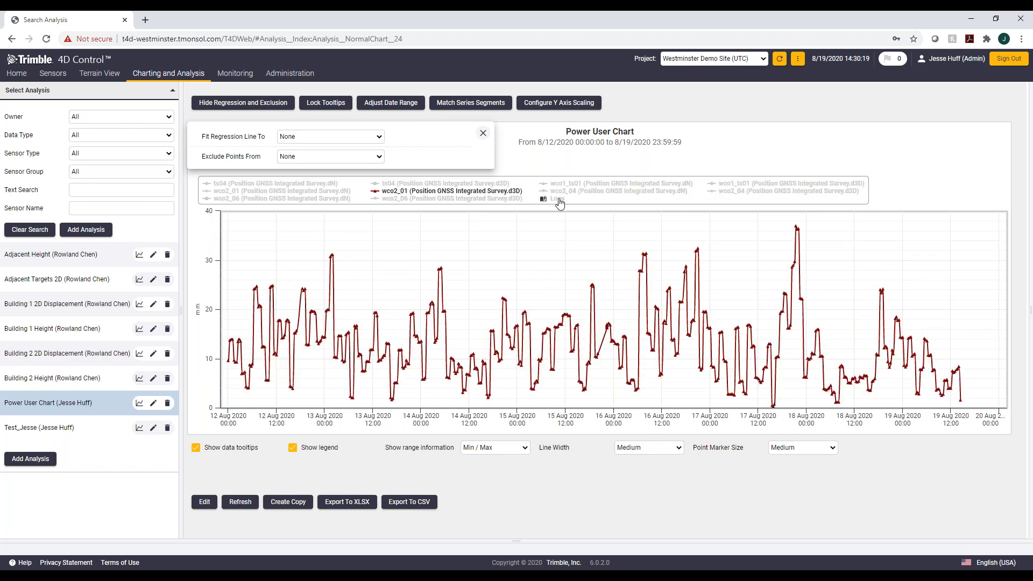
Step: Fit a regression line to the wco2_06 (Position GNSS Integrated Survey.d3D) series
mouse_move(275, 354)
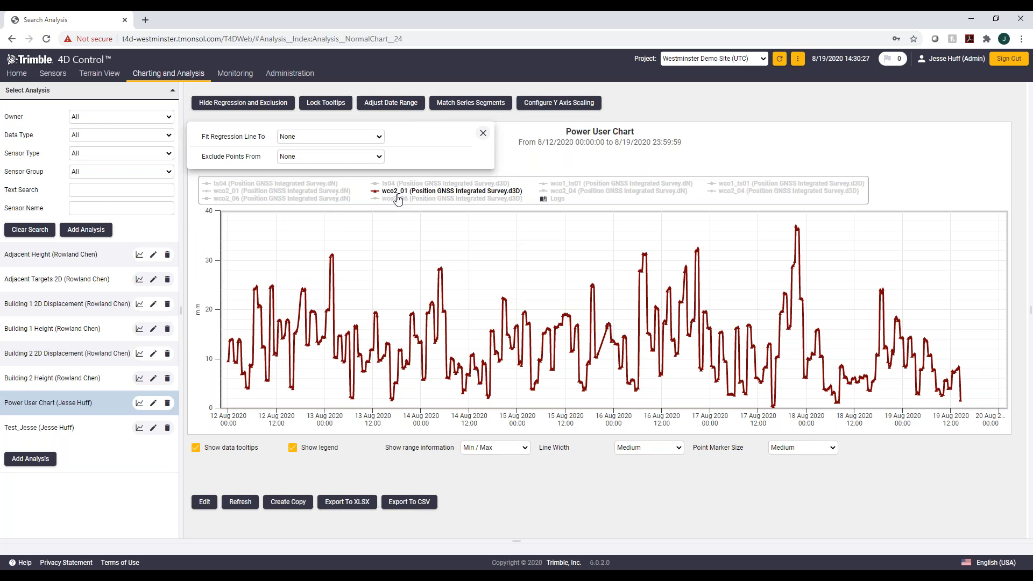
mouse_move(357, 357)
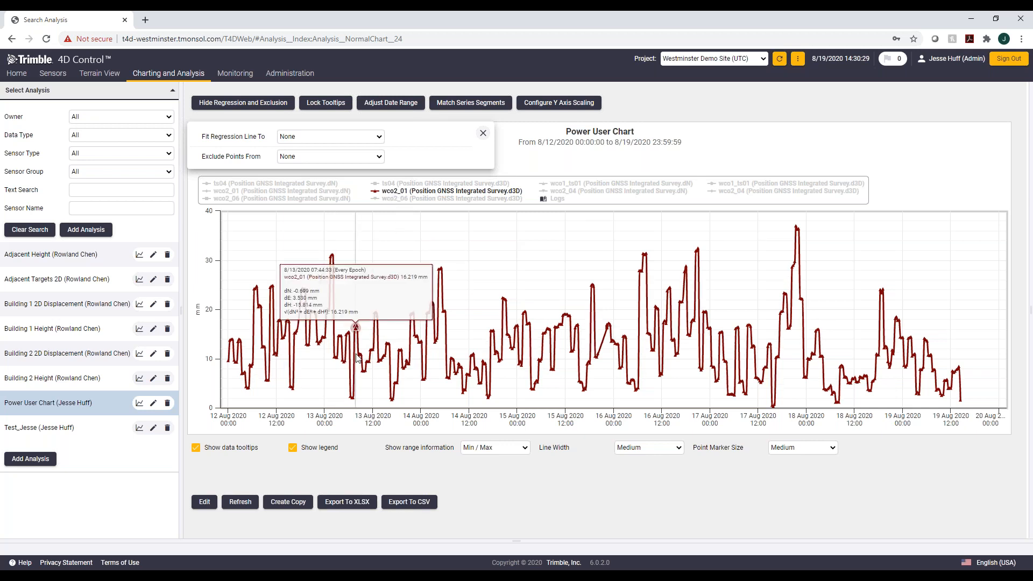
click(311, 137)
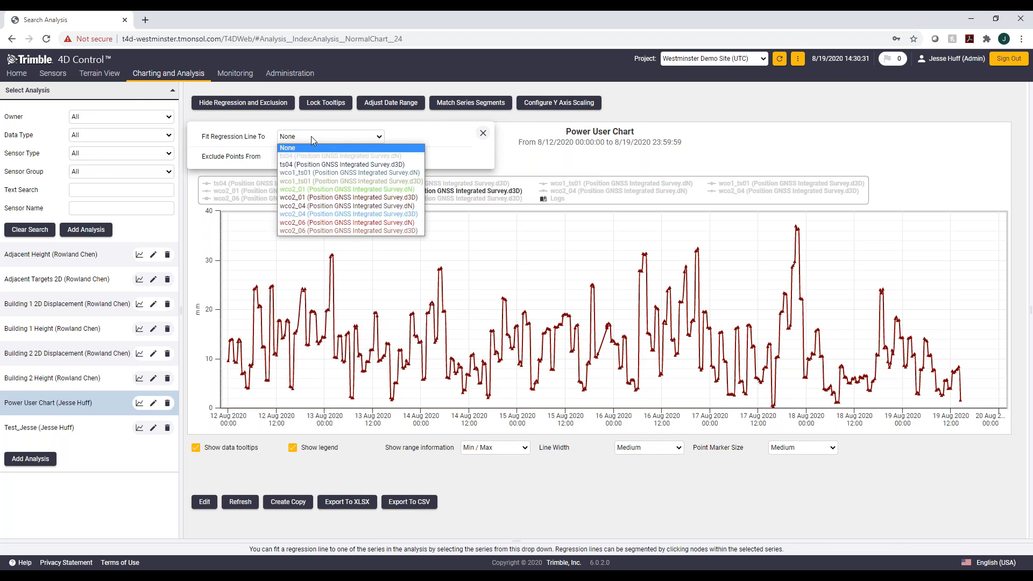
click(384, 232)
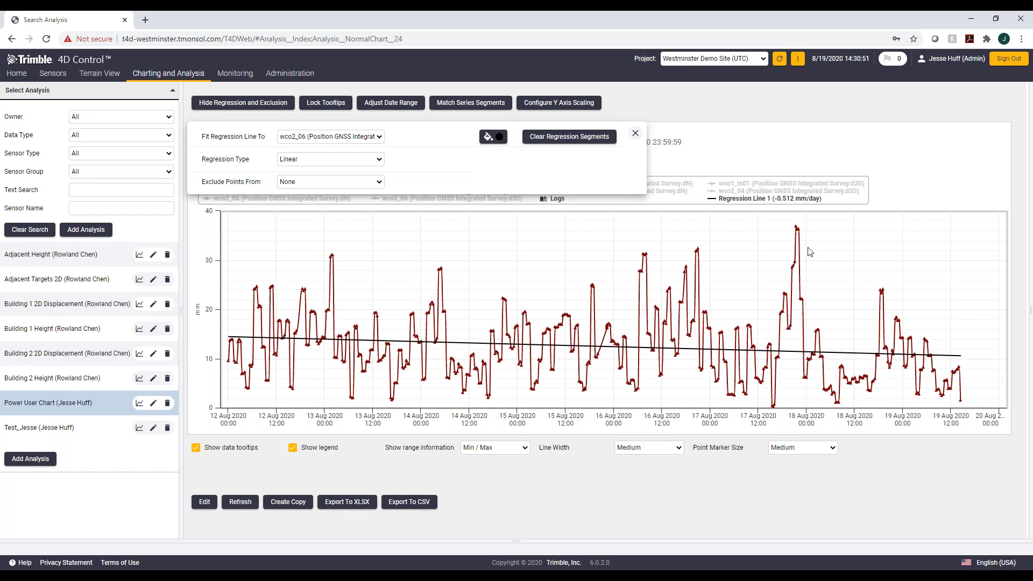
Step: Choose the wco2_06 series for excluding points from the chart
mouse_move(799, 231)
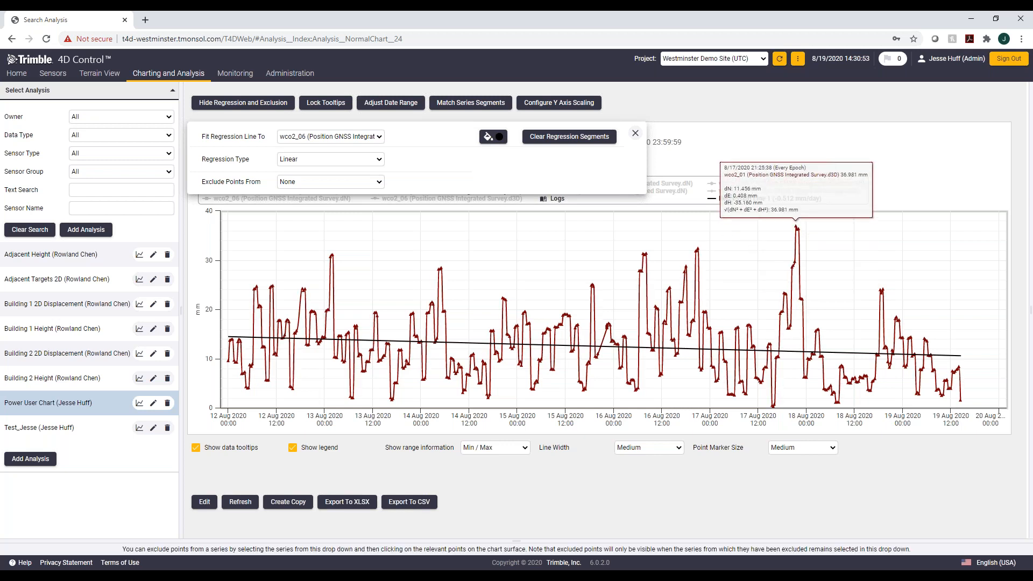
click(376, 185)
click(366, 276)
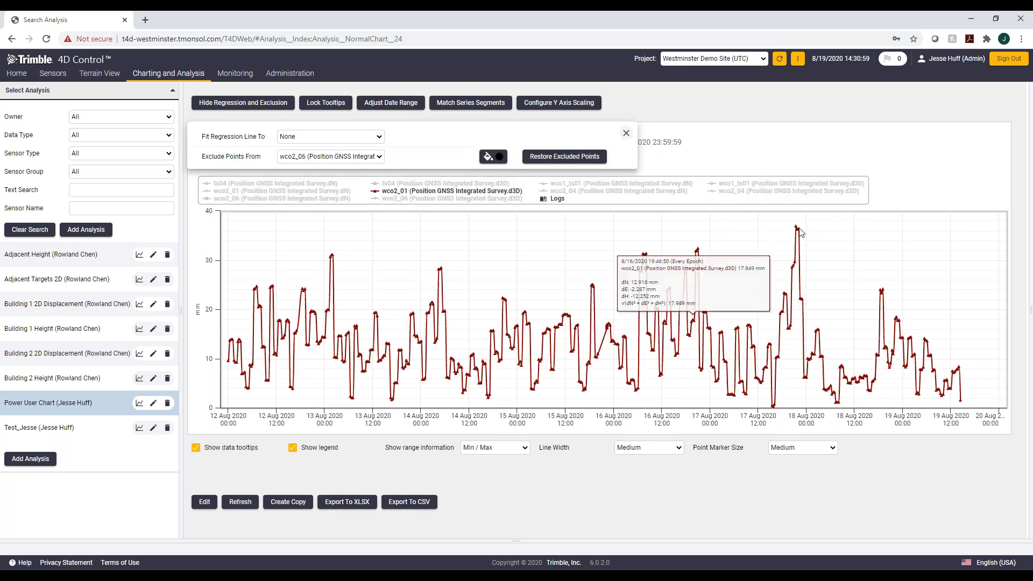
mouse_move(796, 230)
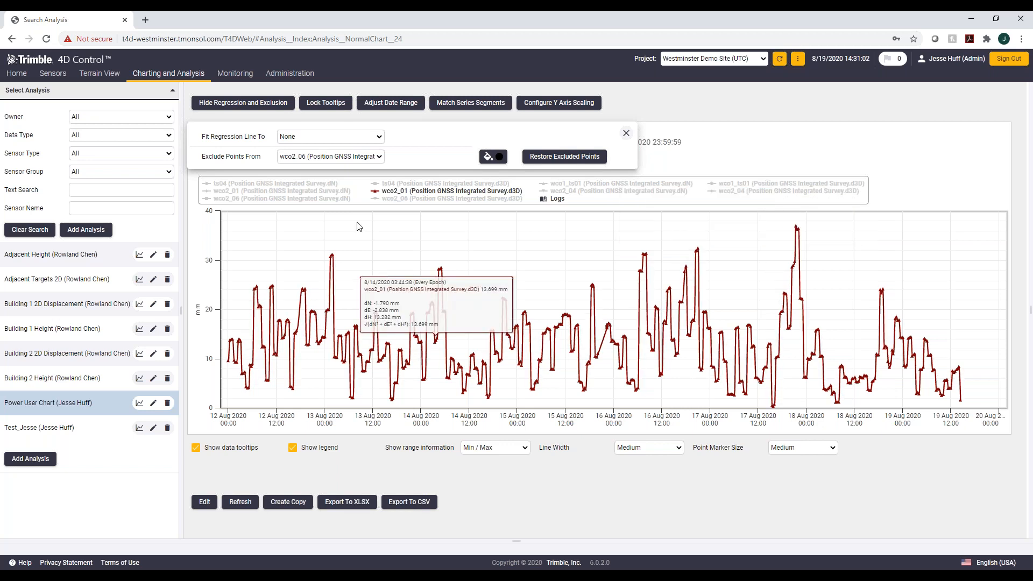
Step: Fit the regression line to the wco2_06 d3D series again
click(340, 136)
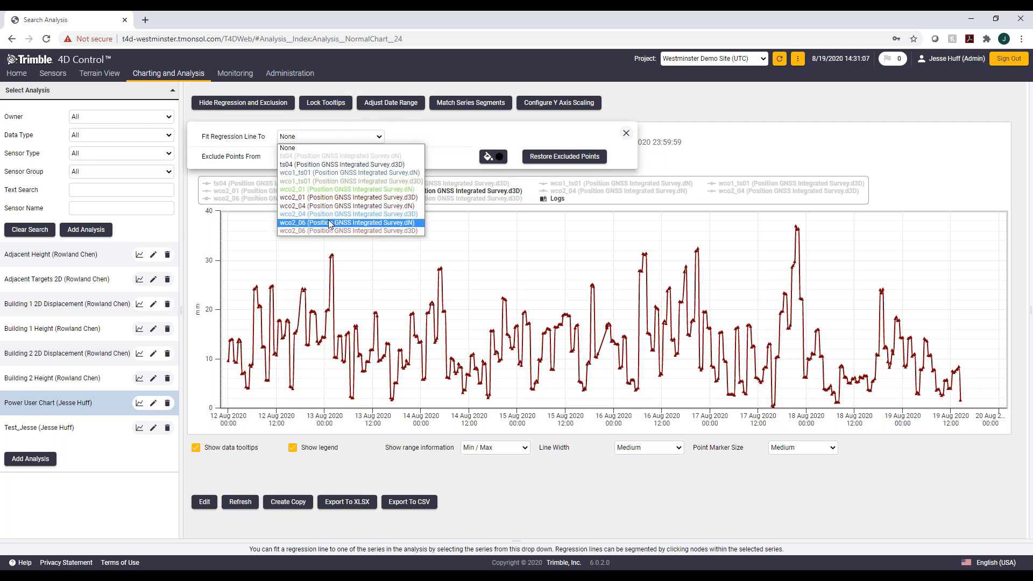
key(Return)
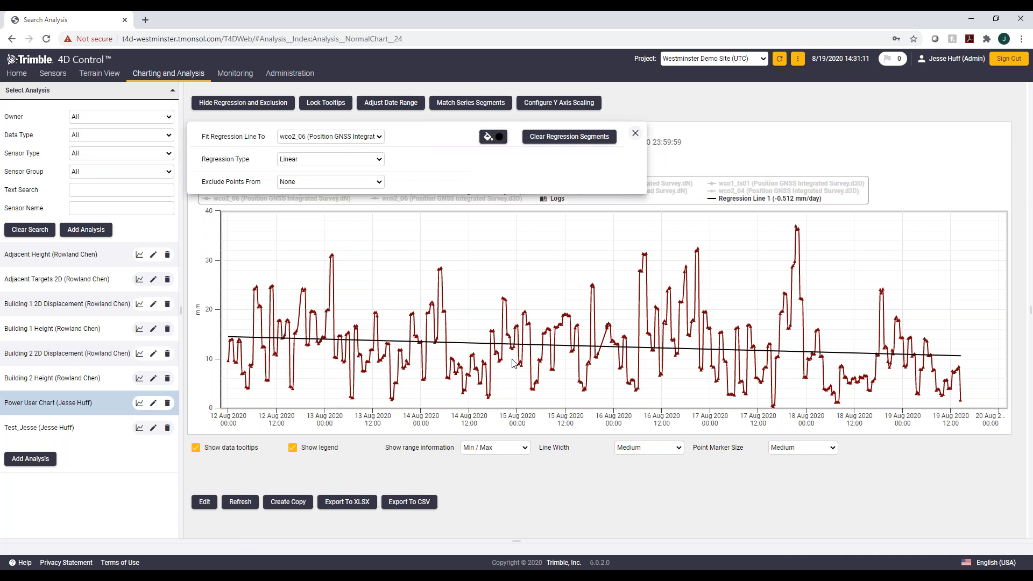
Step: Change the regression line colour to yellow d9d927
click(492, 141)
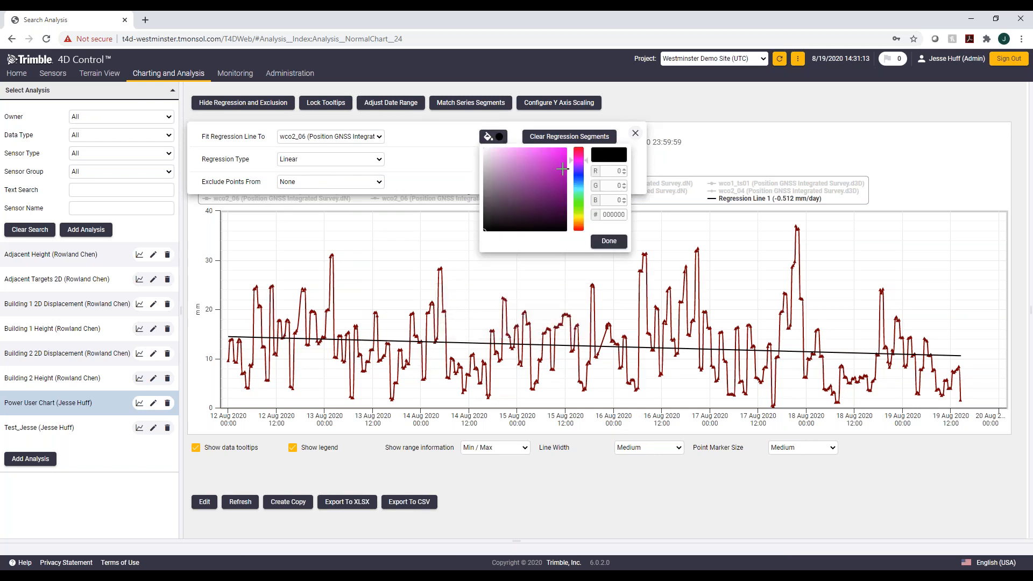
mouse_move(615, 345)
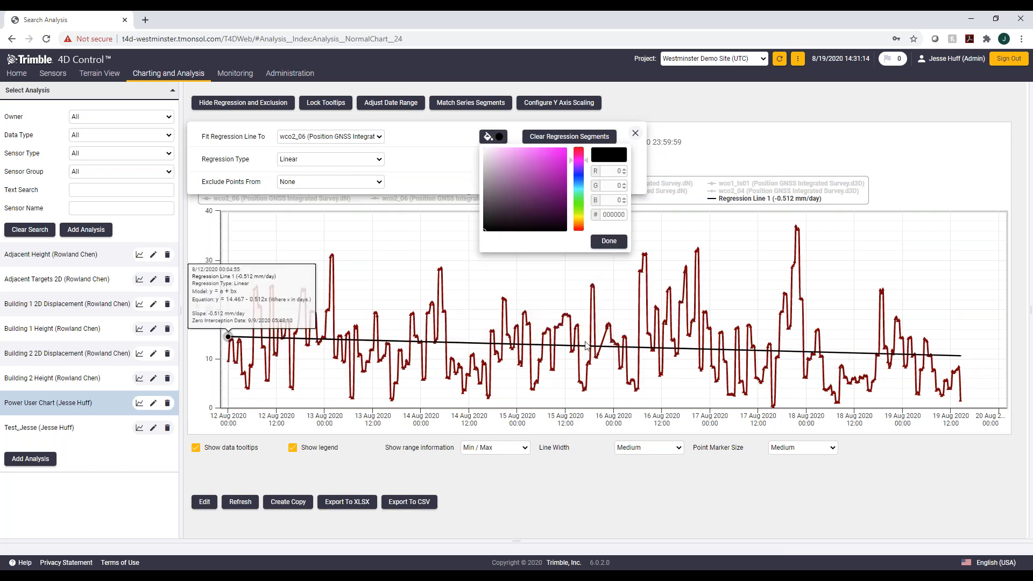
click(577, 164)
drag(578, 164, 578, 215)
click(552, 159)
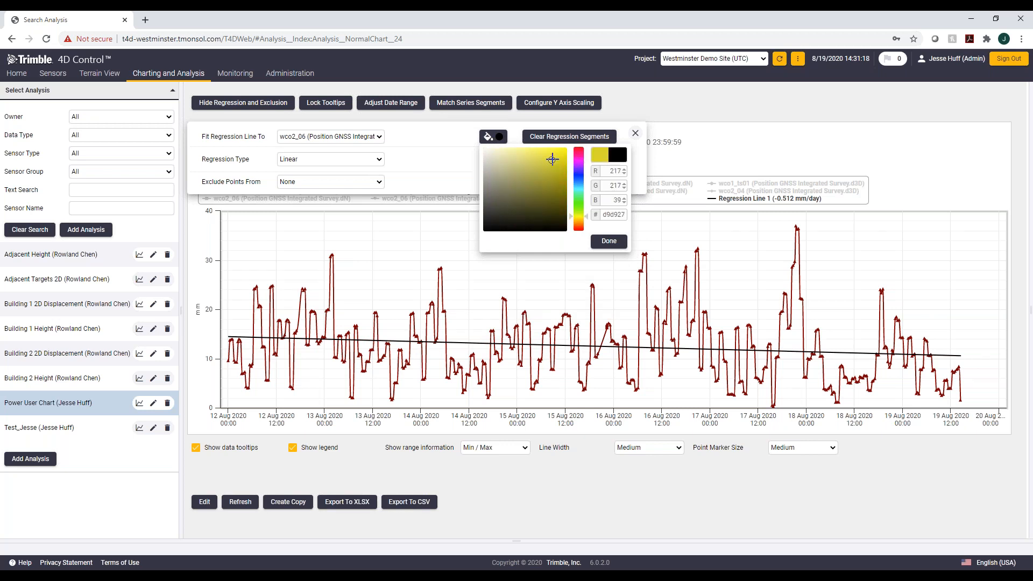
click(609, 241)
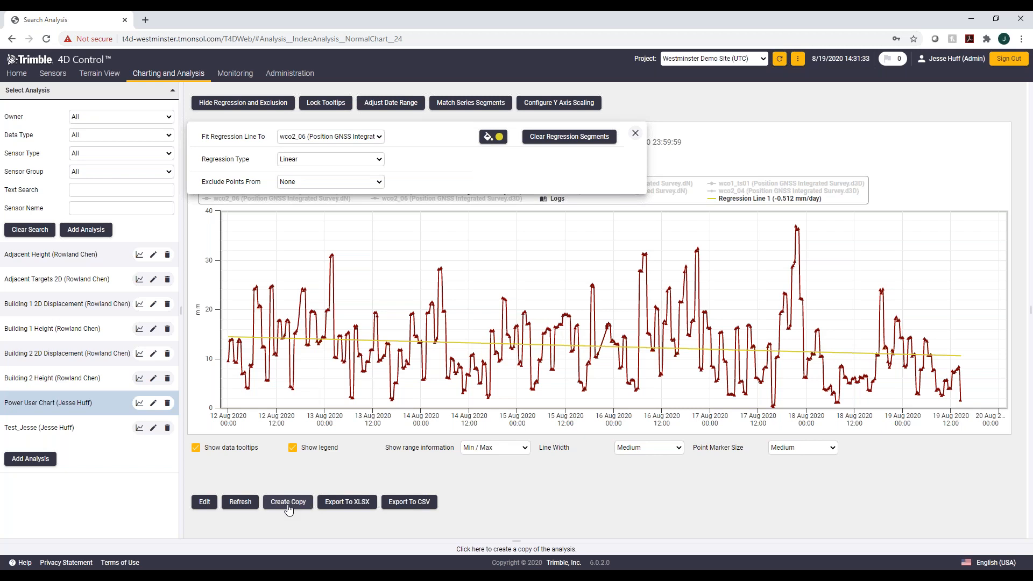
Step: Edit the Power User Chart analysis and add a new series with Temperature data type and Multi-Sensor selection
click(205, 502)
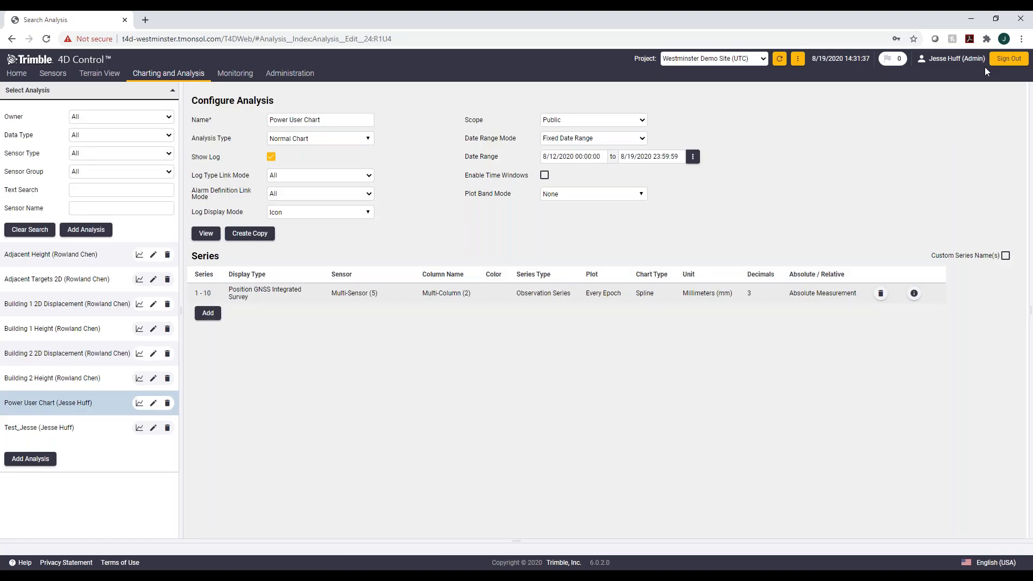
click(210, 316)
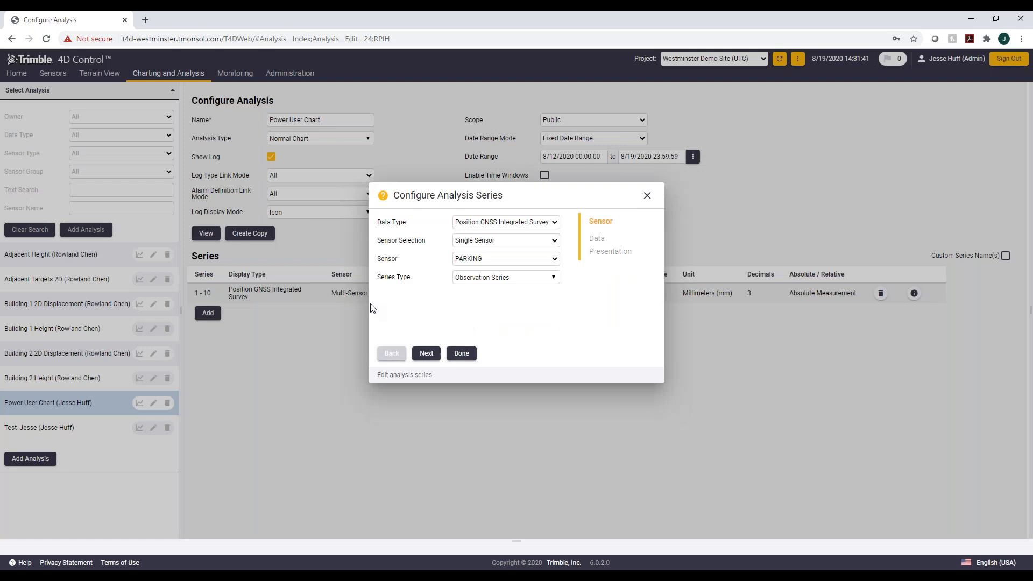
click(498, 222)
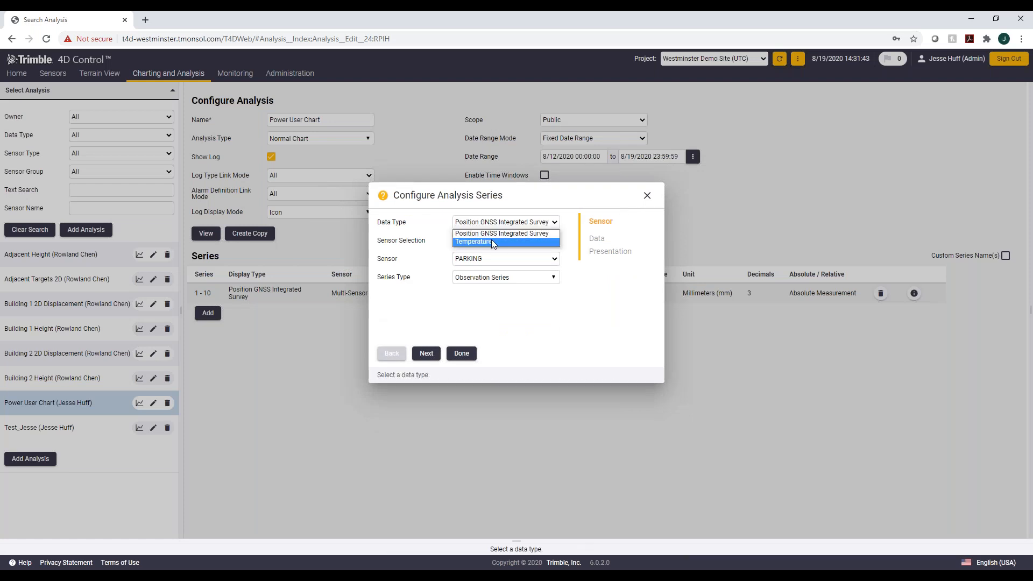
click(491, 240)
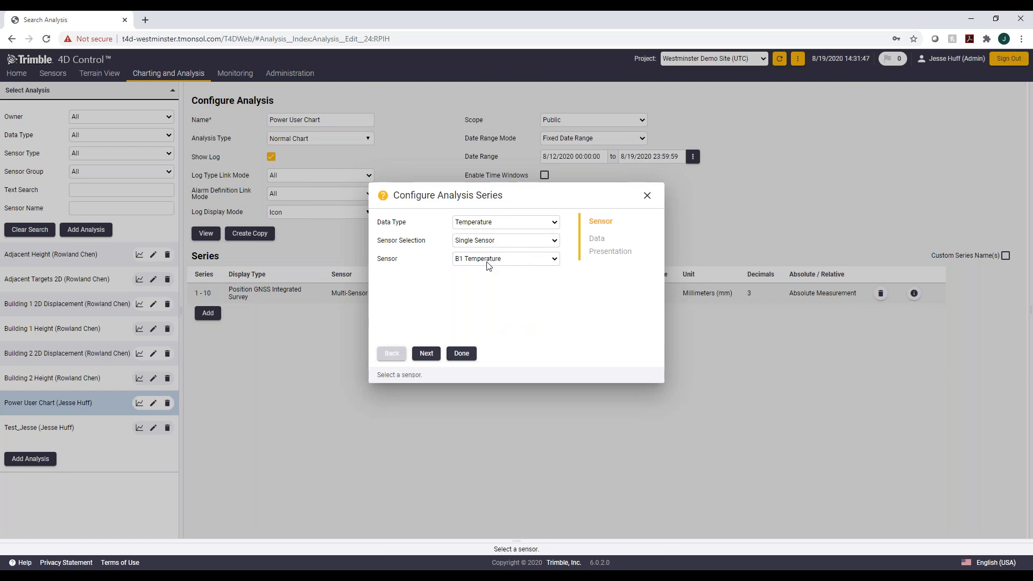
click(472, 241)
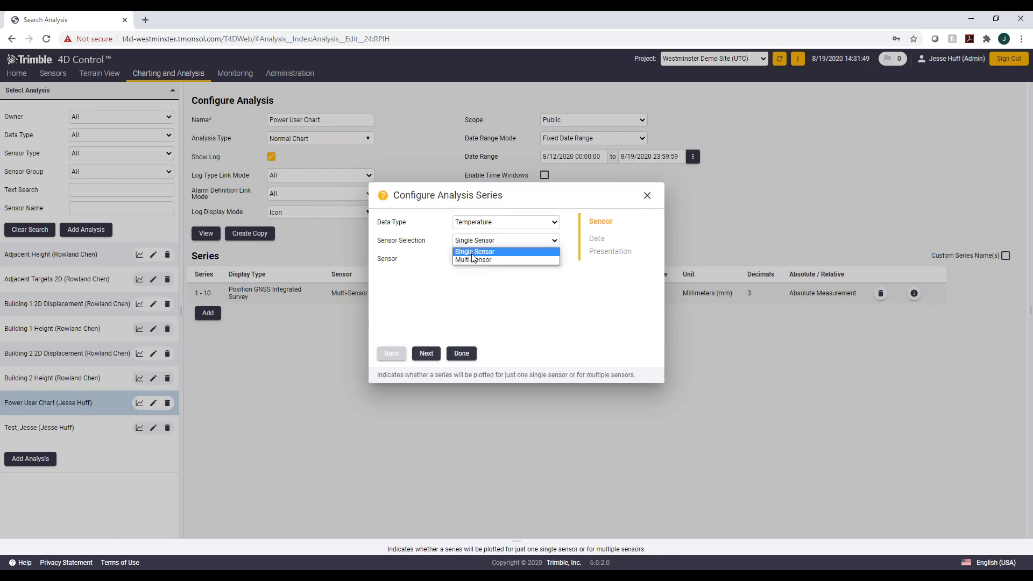
click(474, 261)
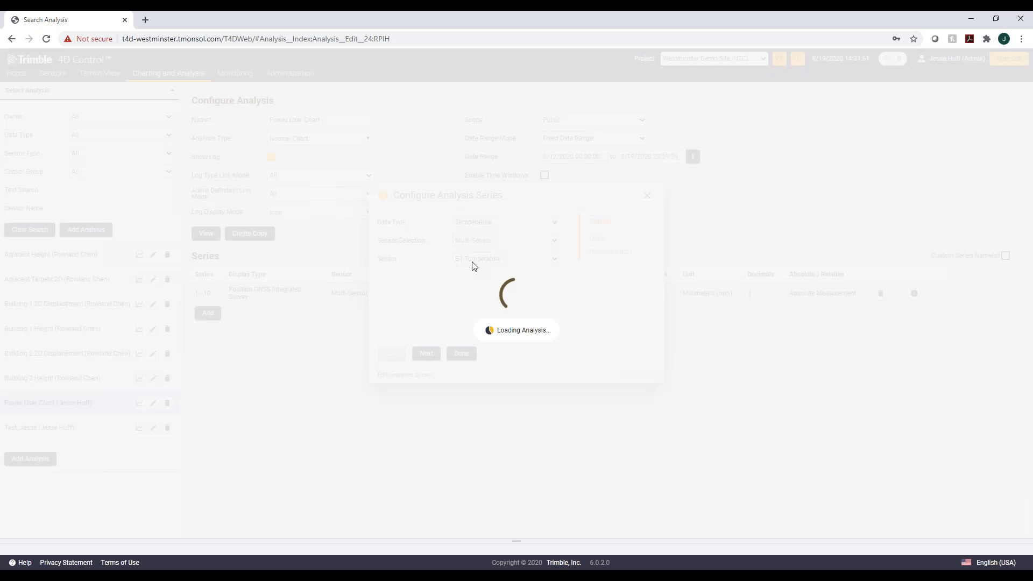
Step: Link the series to specific sensors, select the B1 Temperature sensor, and continue to the data options
click(547, 262)
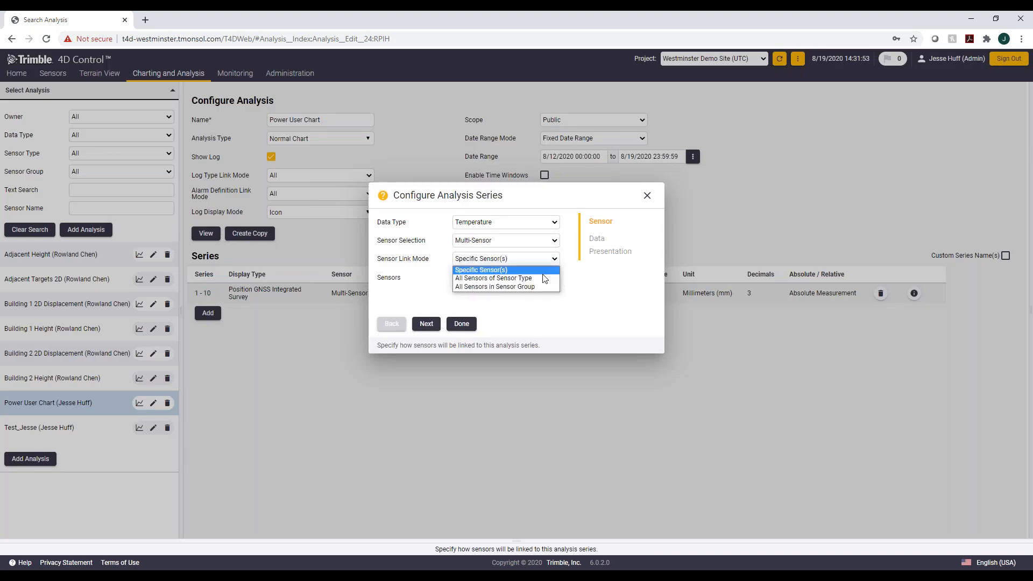
click(545, 272)
click(555, 280)
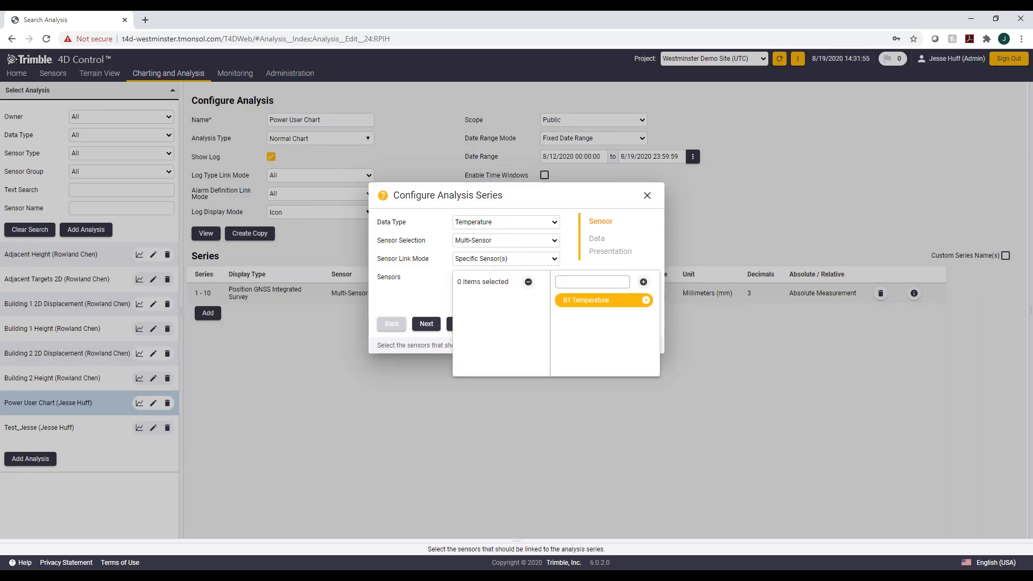
click(646, 302)
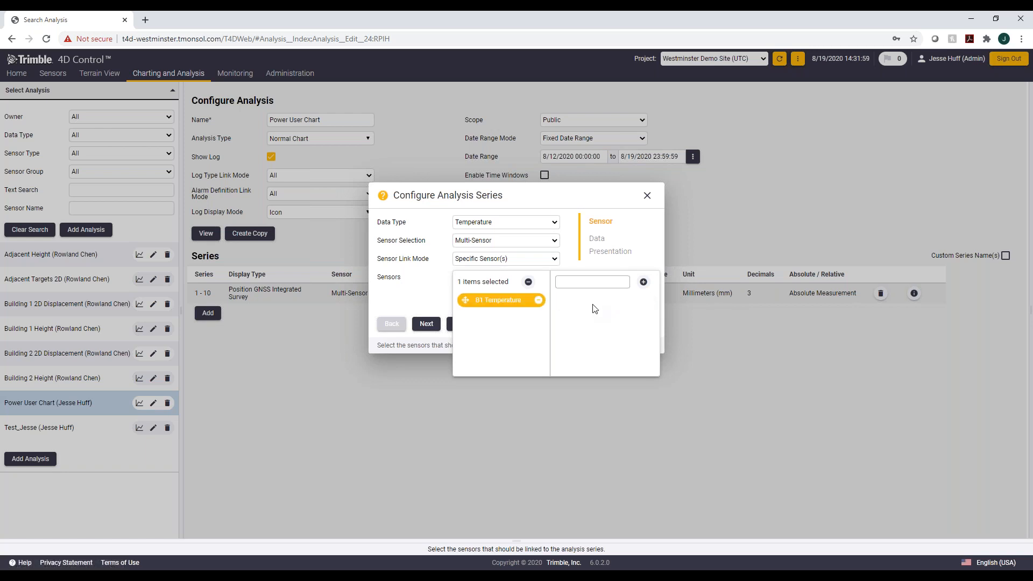
click(430, 295)
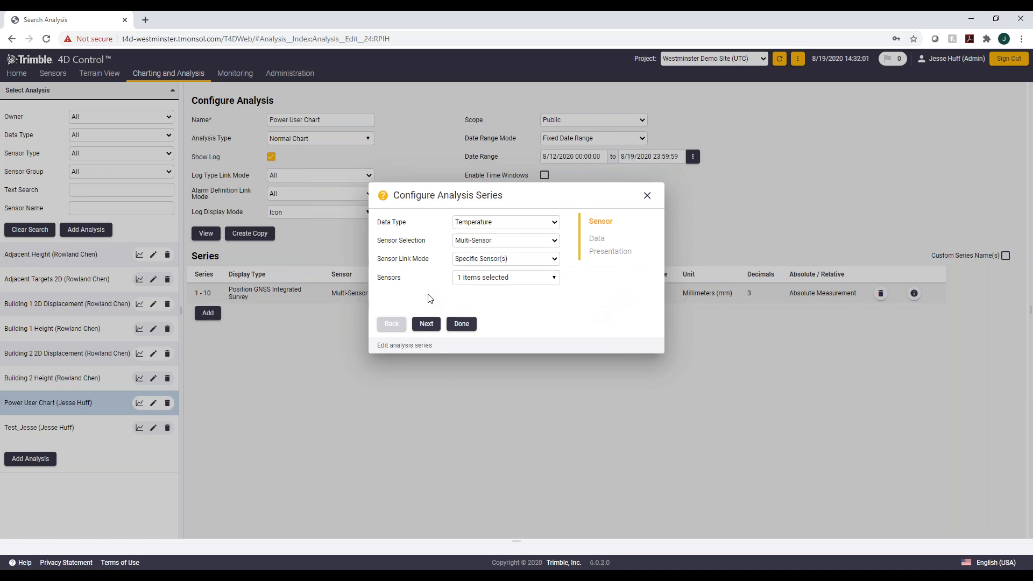
click(426, 324)
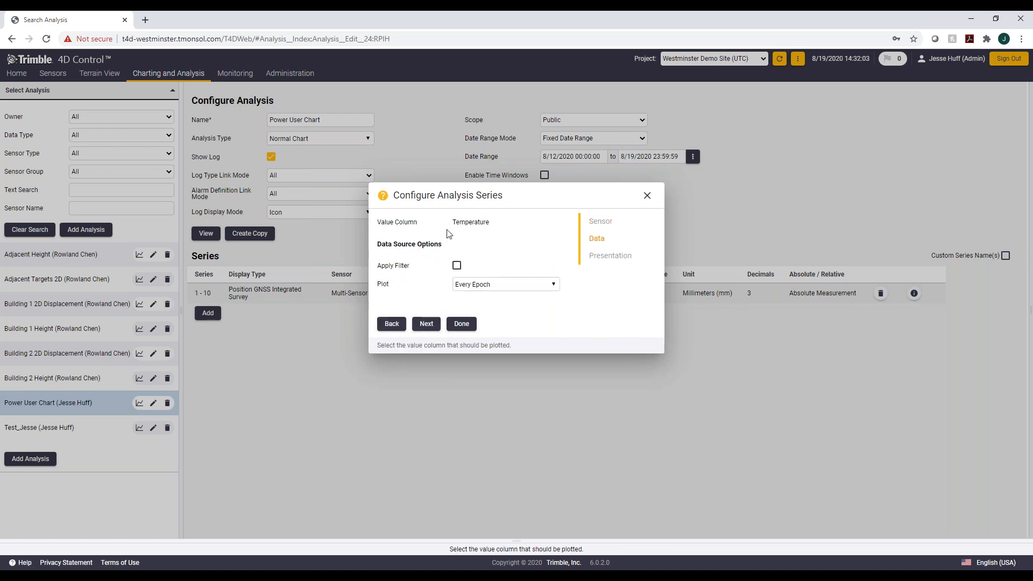
Step: Keep the Every Epoch plot, set the temperature series line type to Spline, and finish the series
click(472, 283)
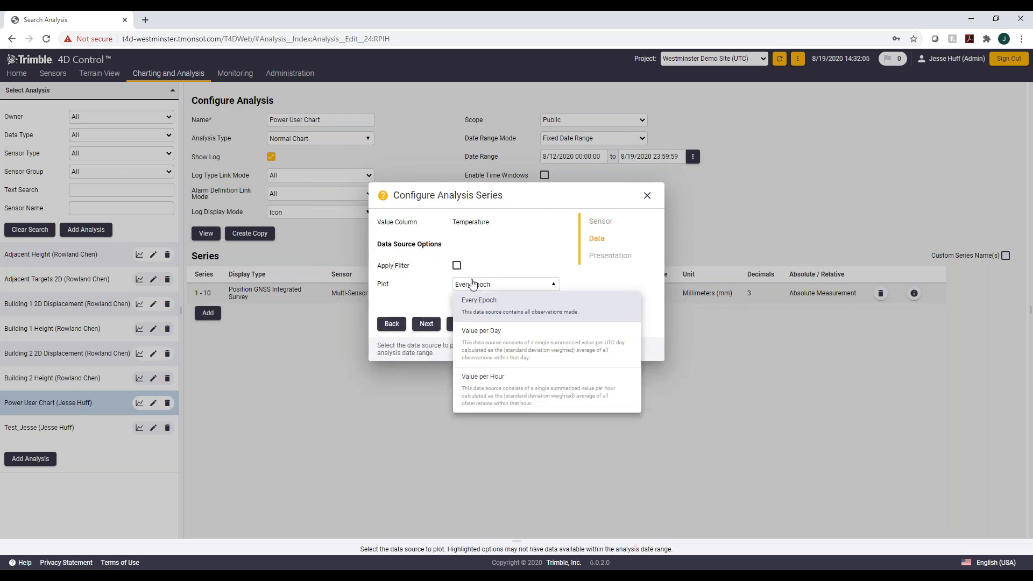
click(465, 258)
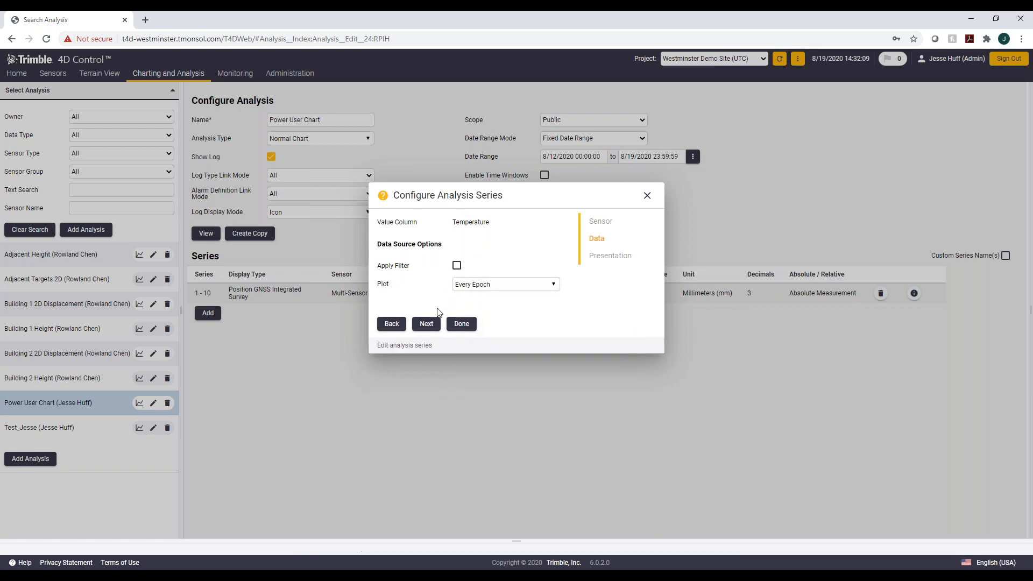
click(426, 324)
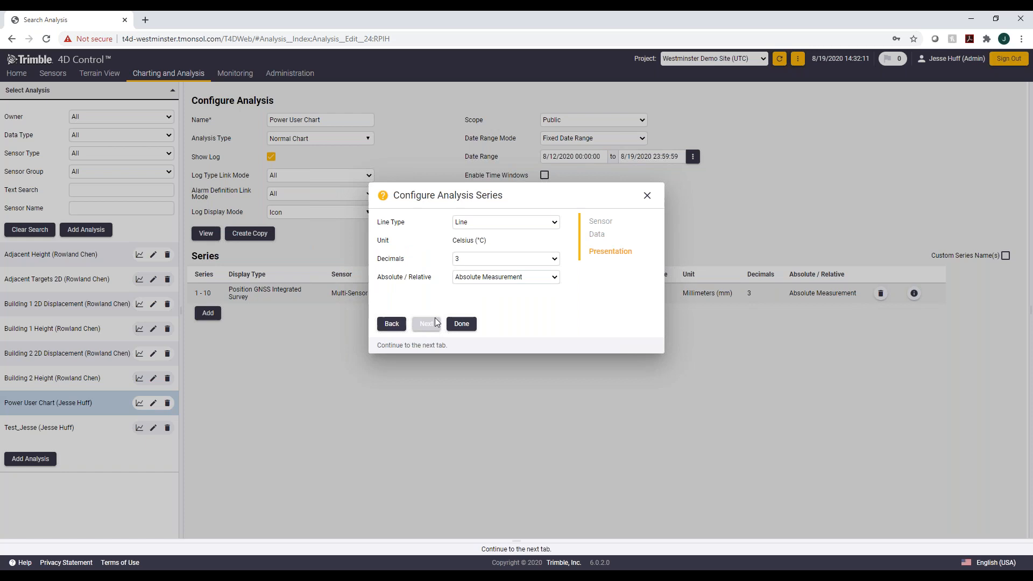
click(536, 222)
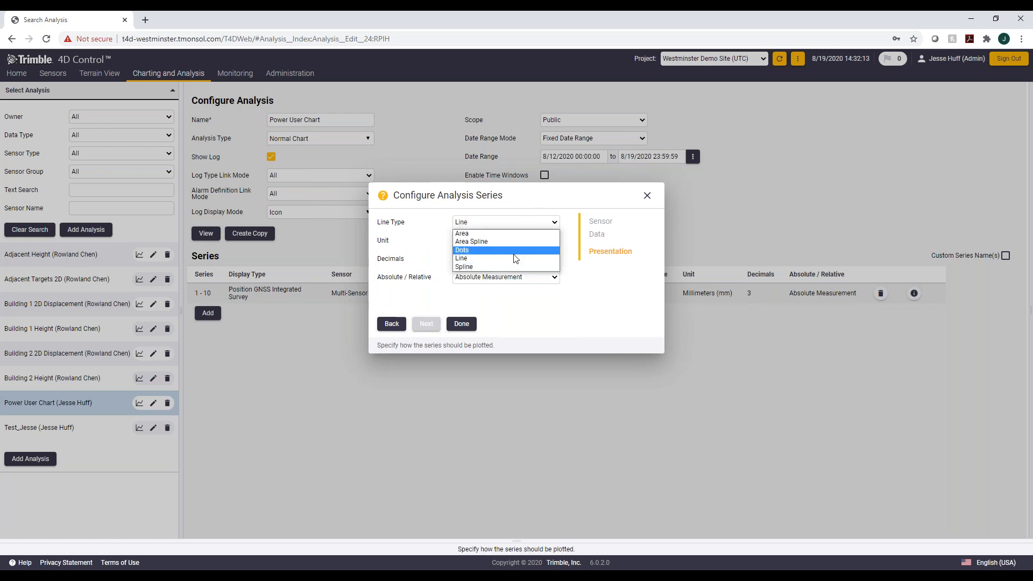
click(508, 266)
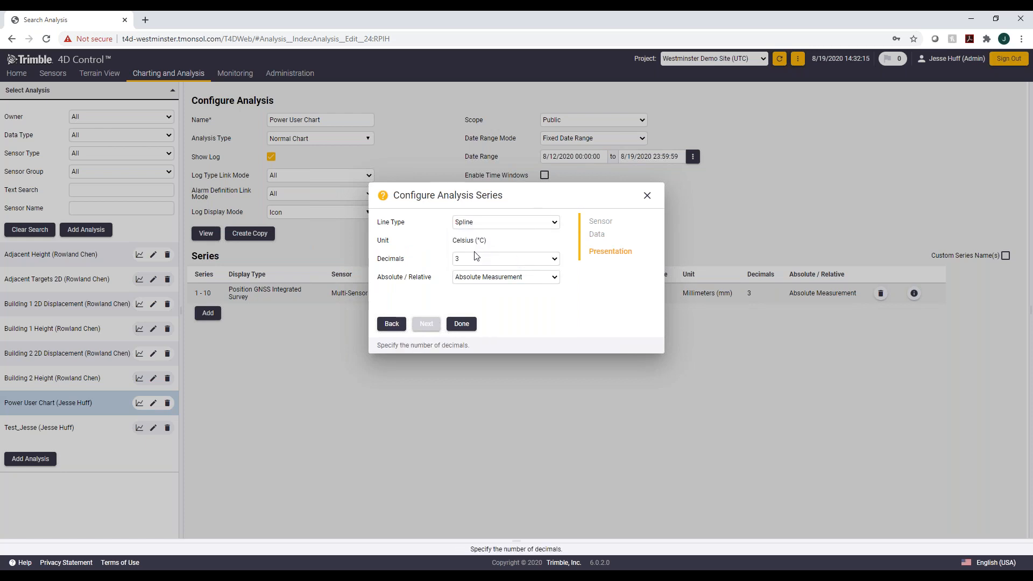
click(462, 325)
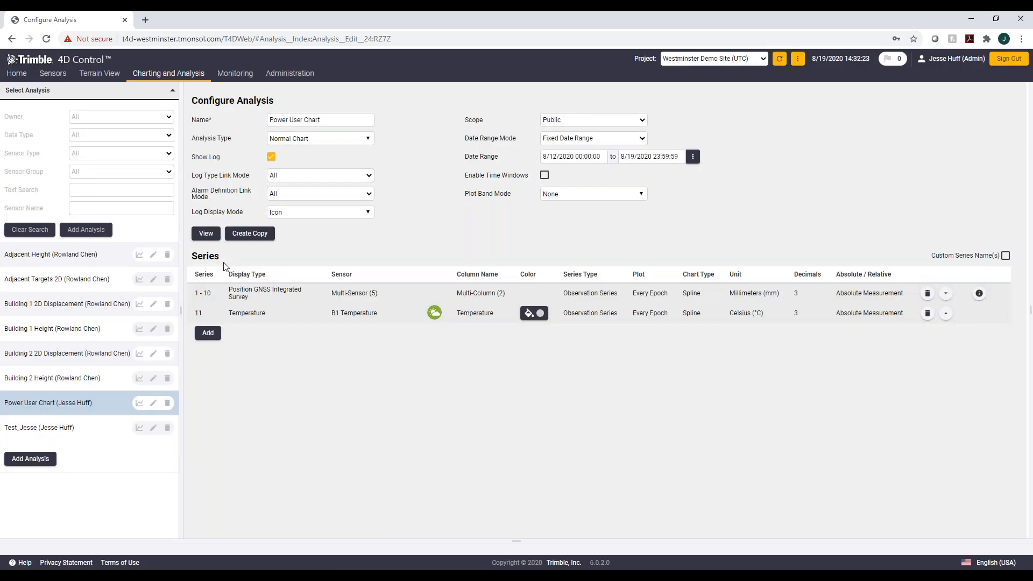
Step: Display the updated chart and zoom into the early hours of 14 Aug 2020 to inspect the series
click(206, 235)
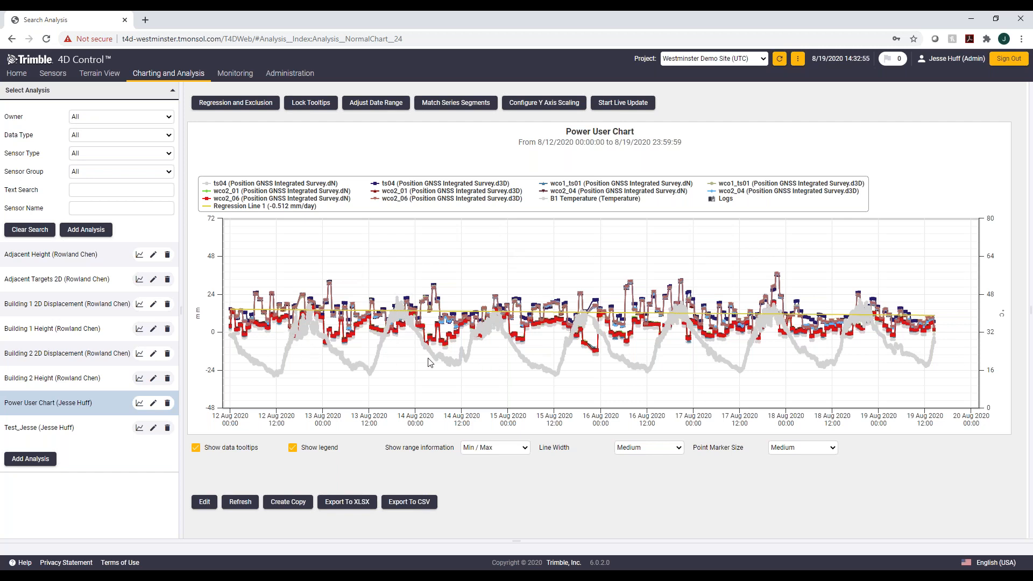
scroll(431, 359, up, 5)
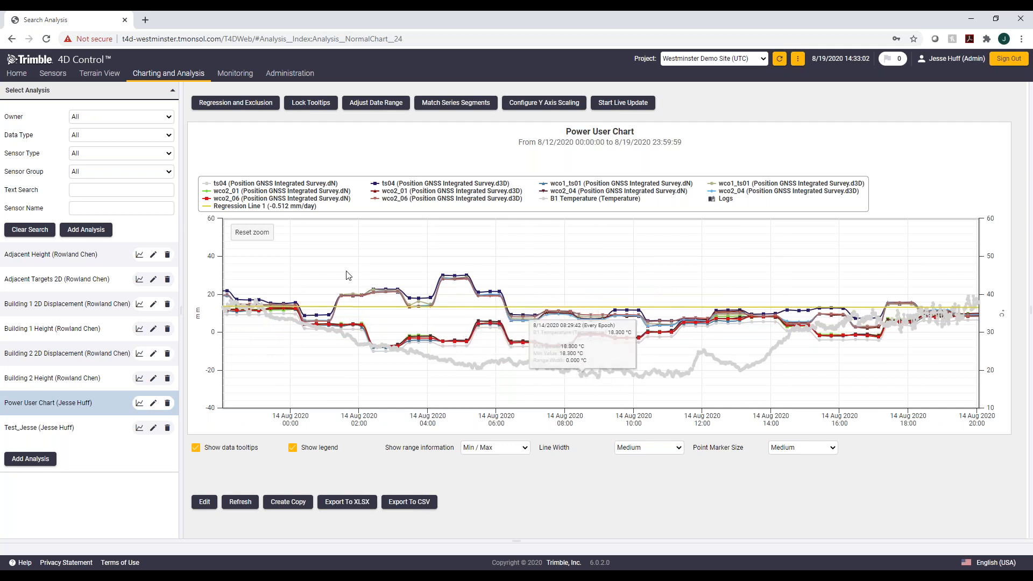
drag(282, 265, 519, 277)
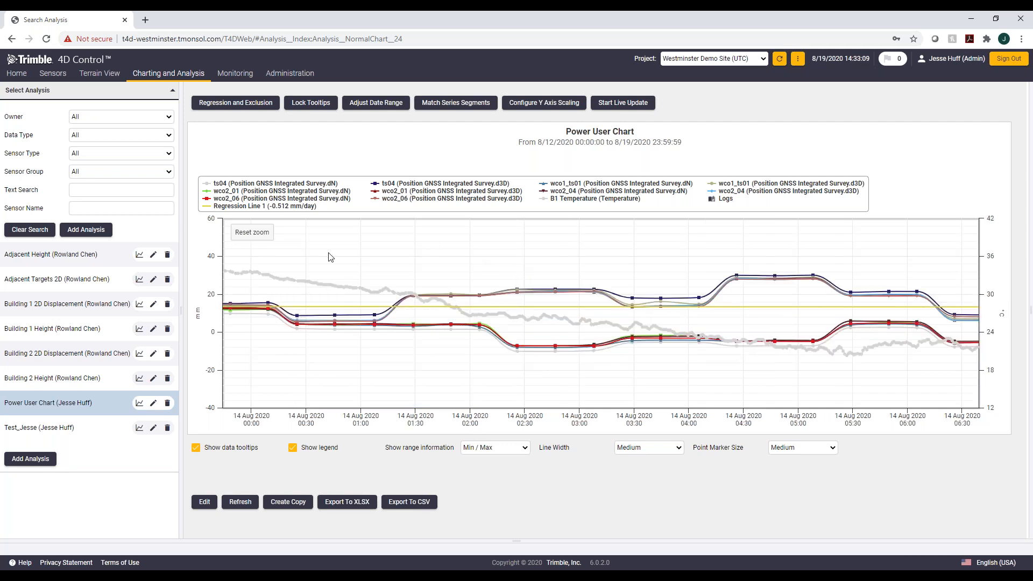
mouse_move(343, 321)
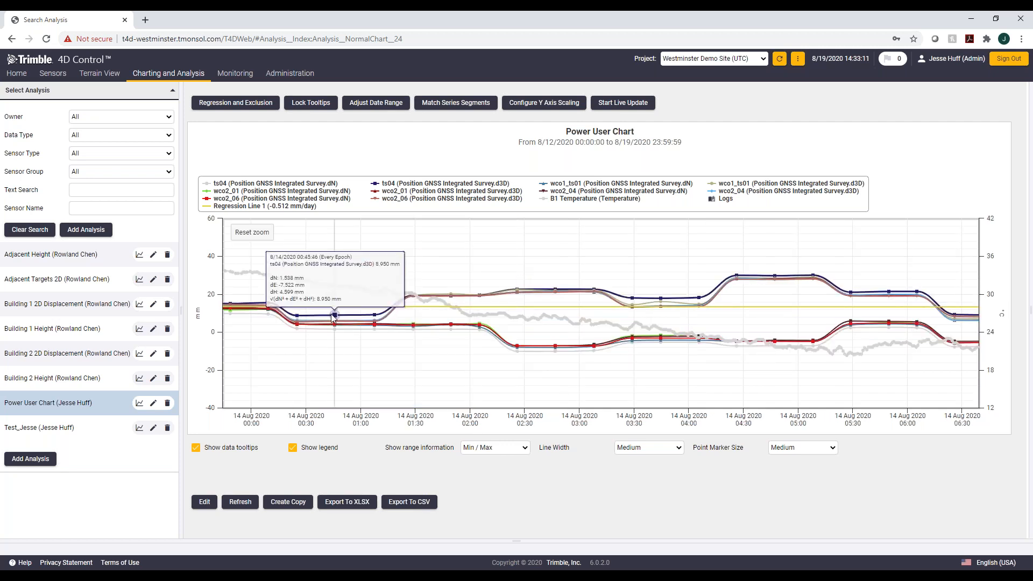
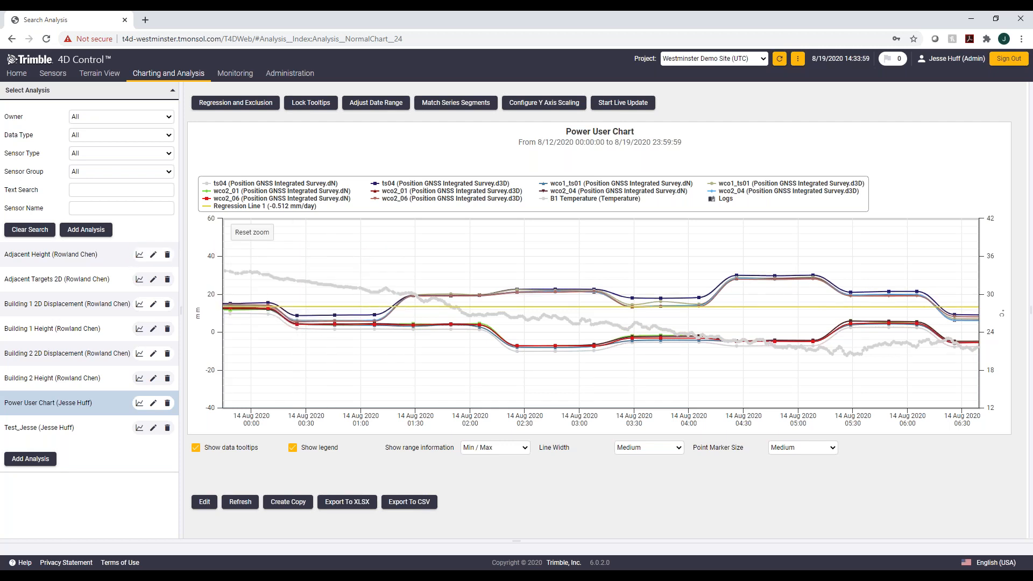
Step: Open the WCO composite view, inspect a sensor icon's tooltip, and narrow the time slider to about the first five hours
mouse_move(194, 73)
click(185, 170)
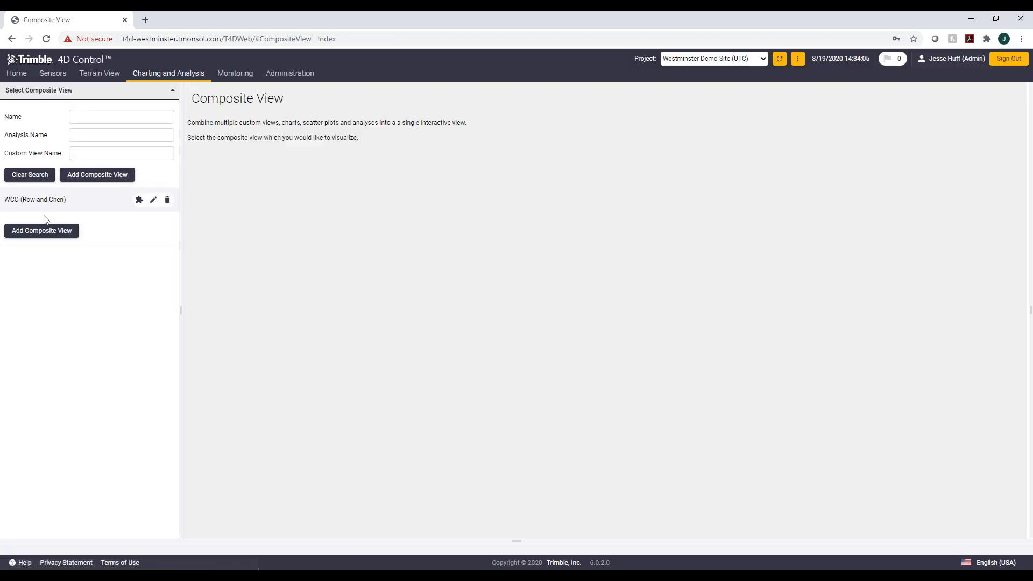
click(39, 200)
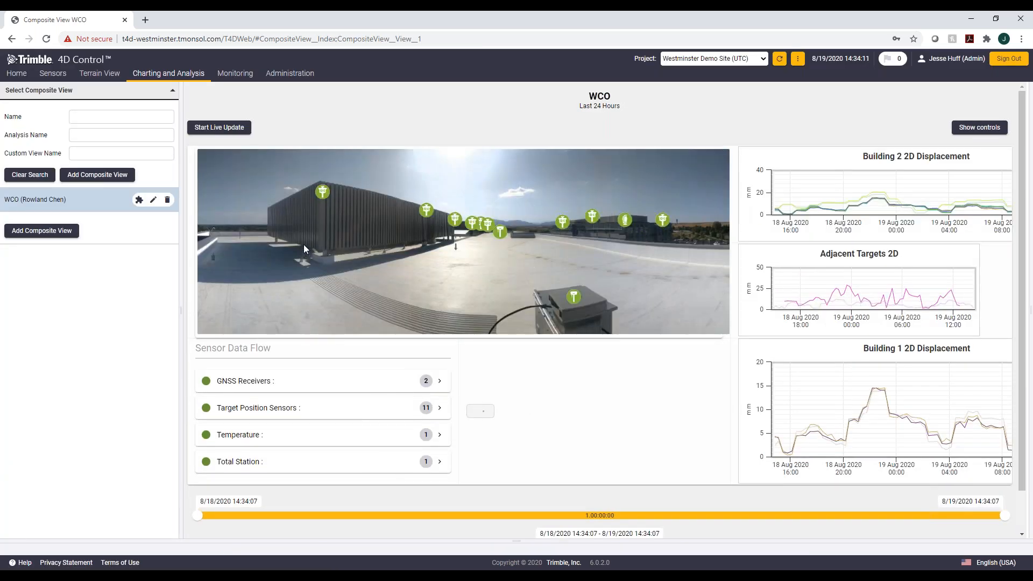
mouse_move(321, 200)
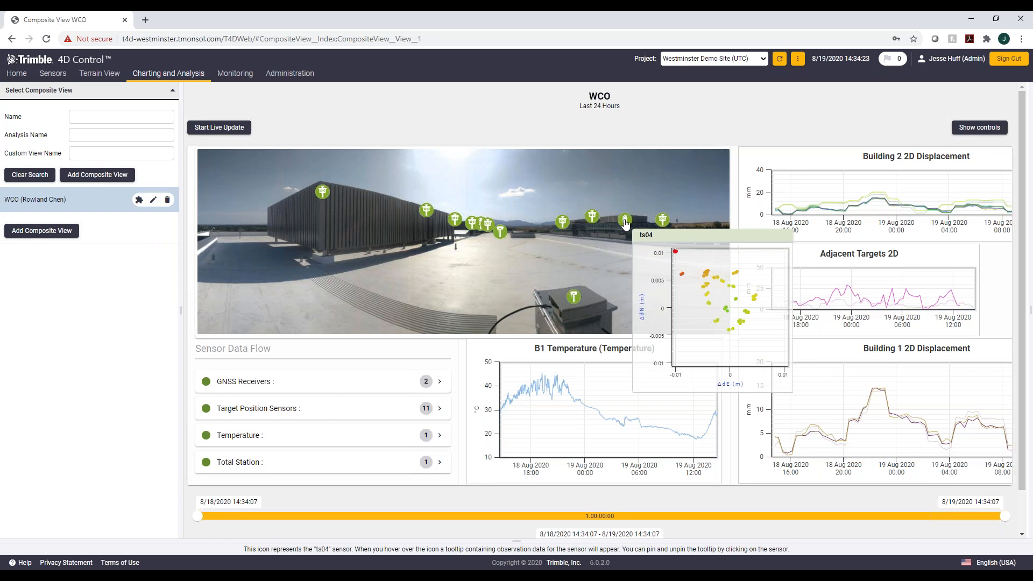
mouse_move(592, 220)
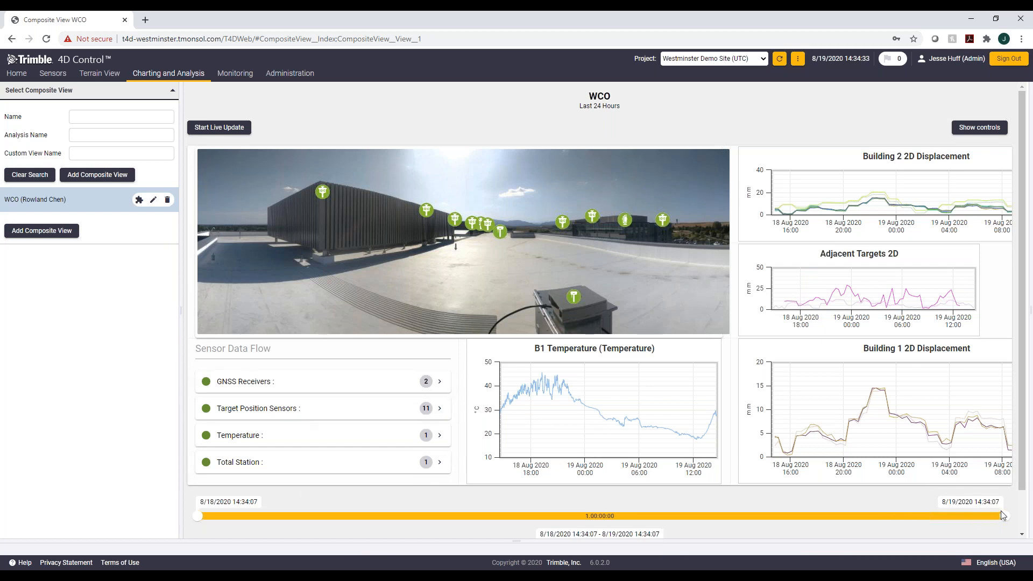
drag(1003, 515, 961, 516)
drag(867, 529, 369, 492)
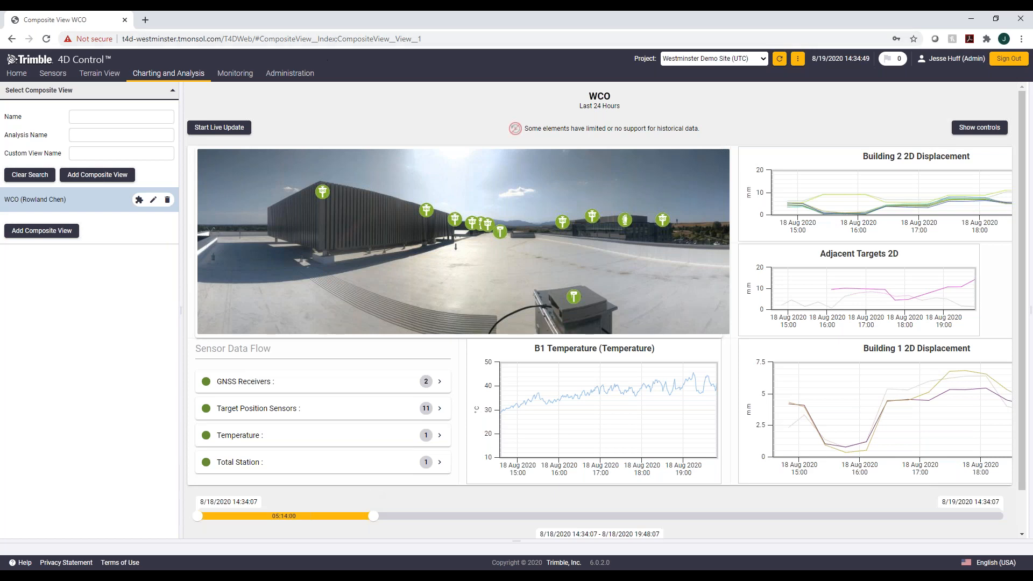
Step: Add a new composite view named Power User with the Two Panes - Horizontal layout and save it
click(97, 176)
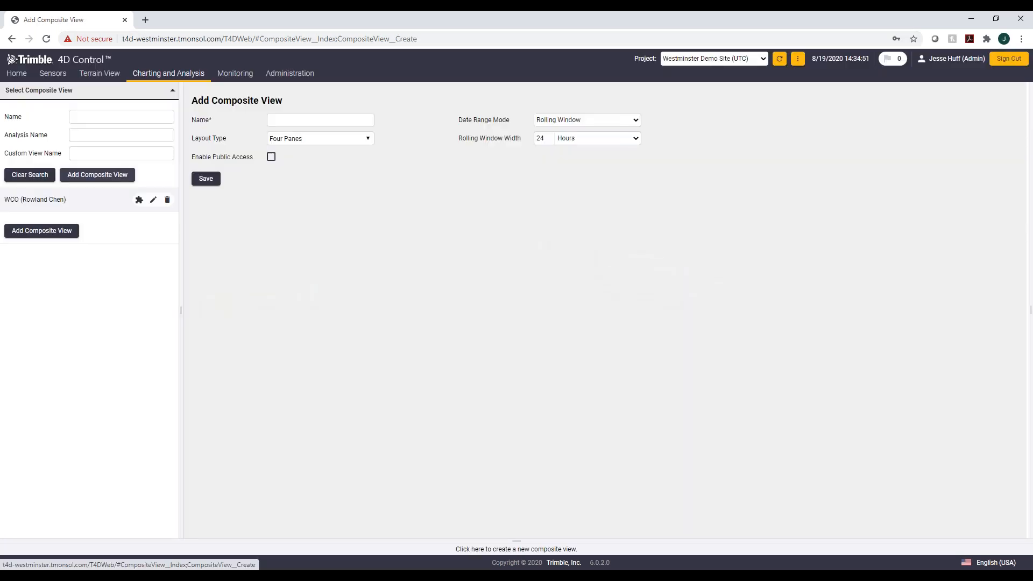
click(293, 120)
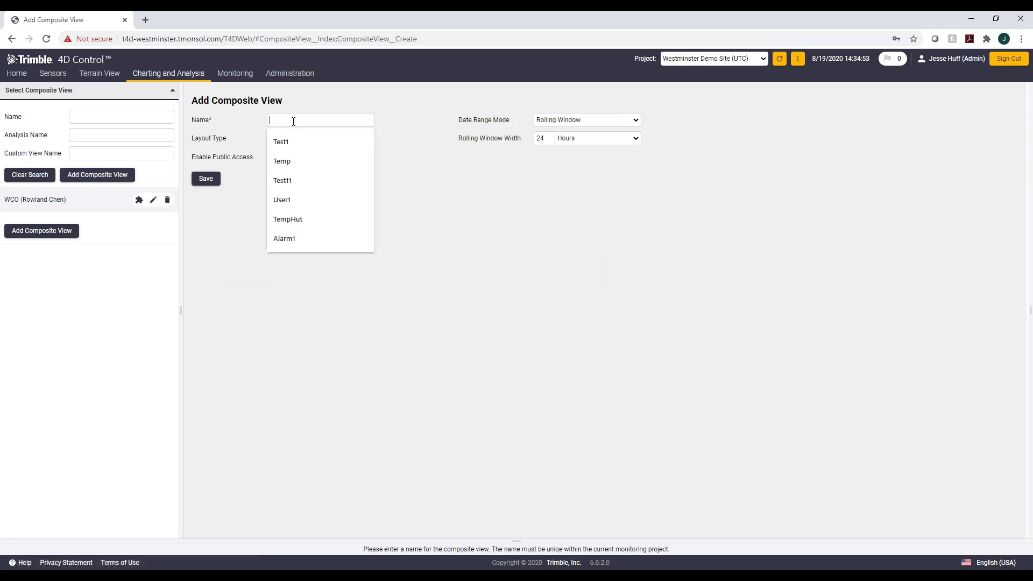
text(Powe)
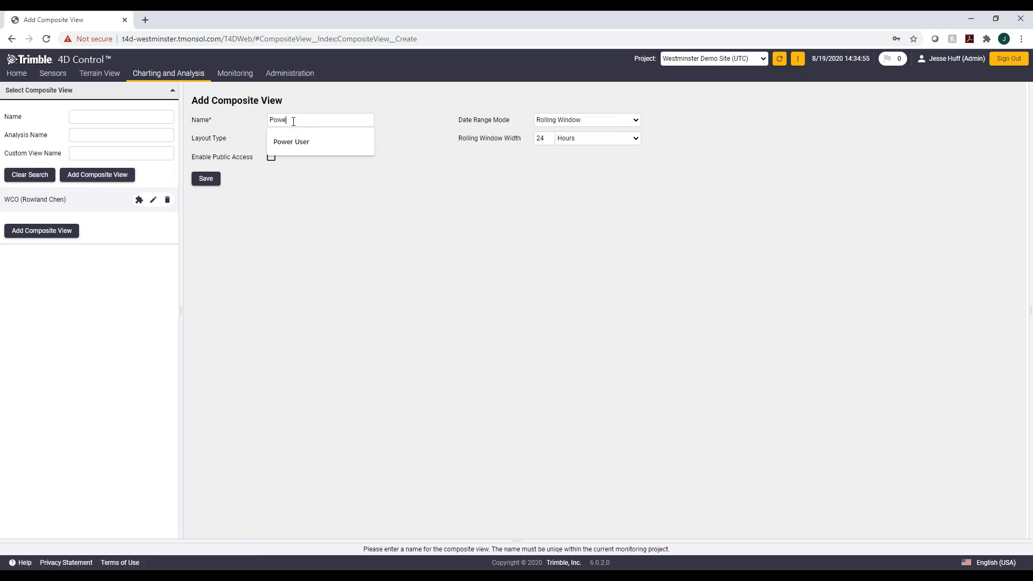
text(r User)
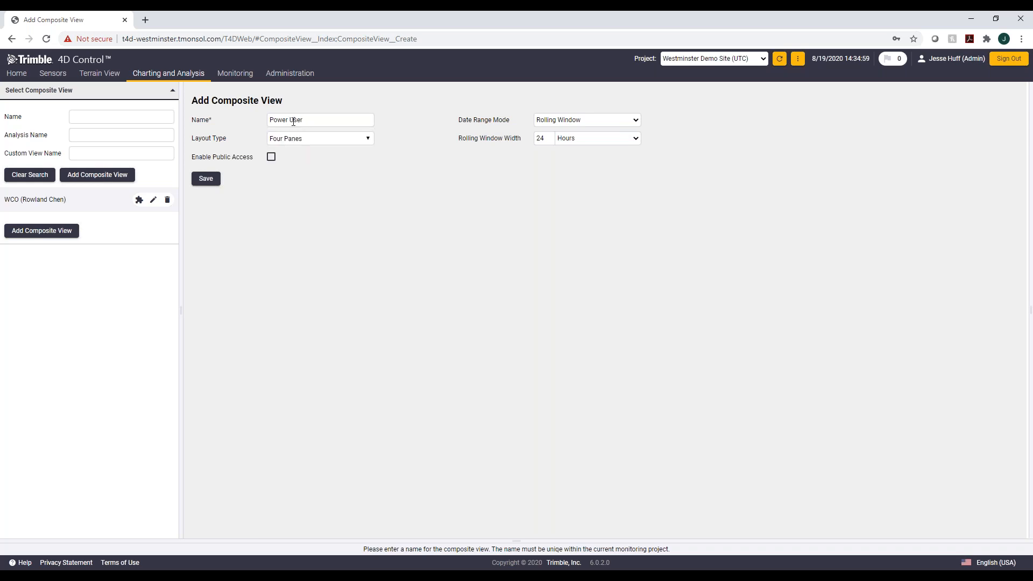
click(312, 142)
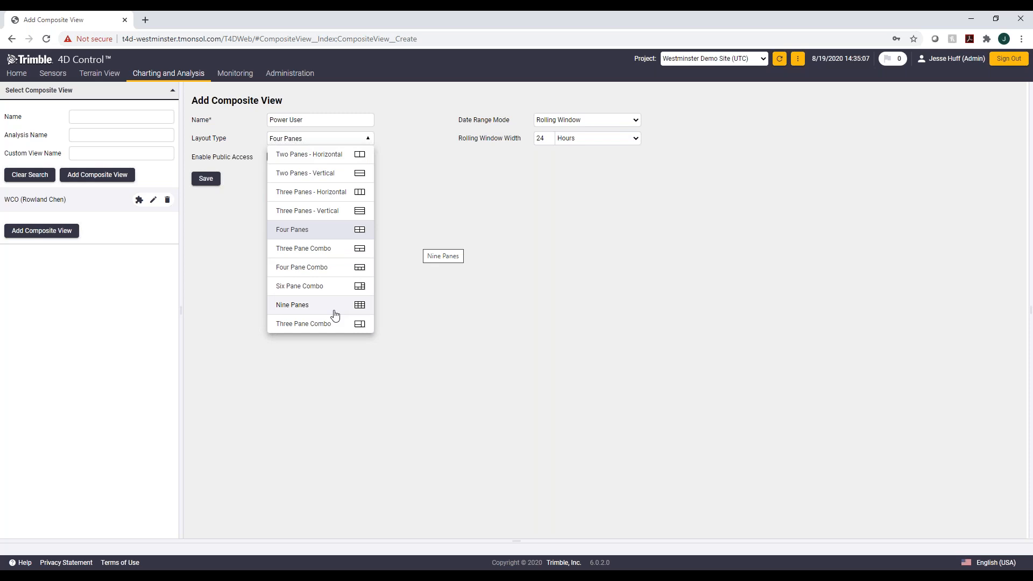
click(332, 156)
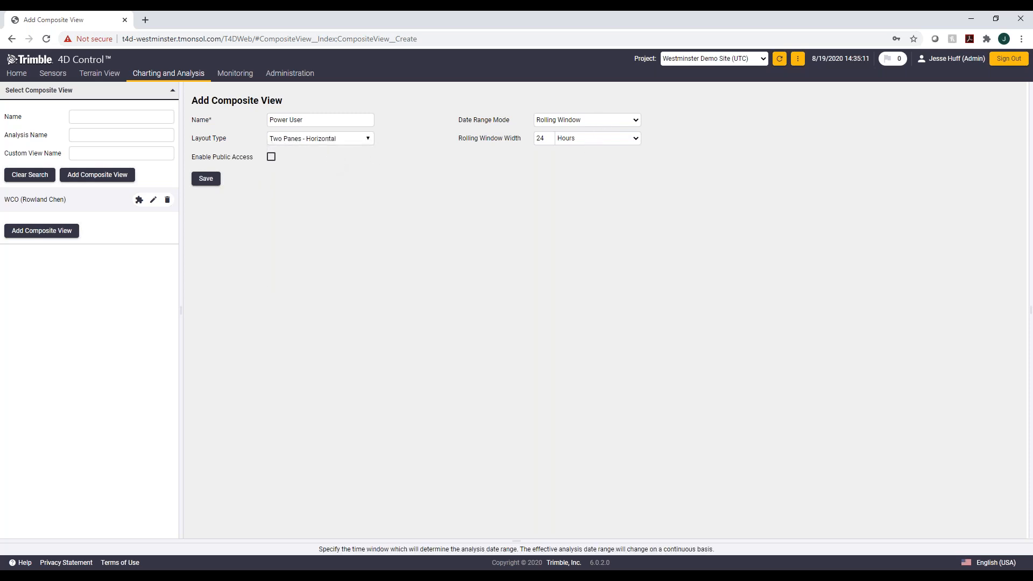
click(207, 178)
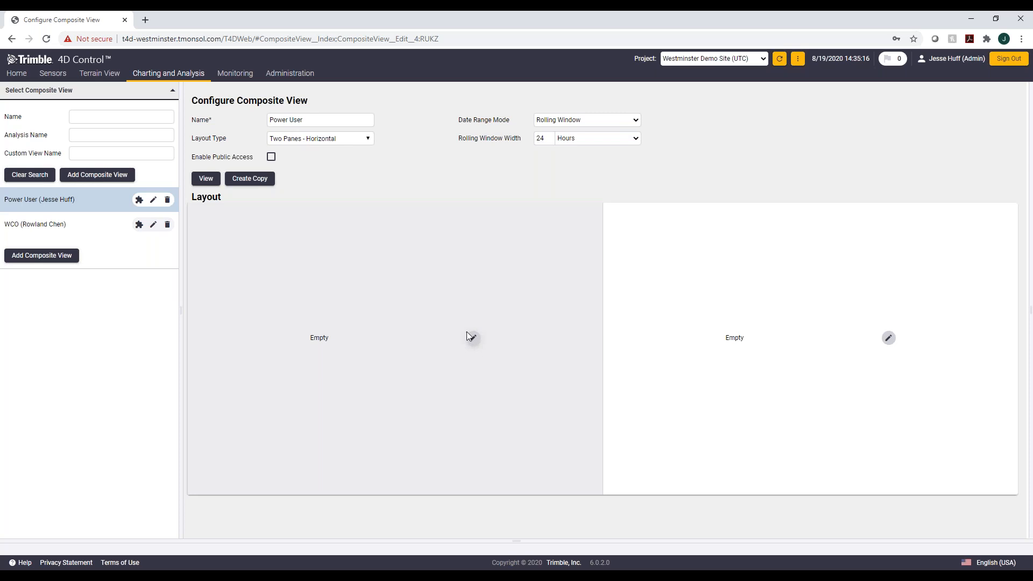
Step: Set the left pane to an Analysis element showing the Power User Chart
click(472, 338)
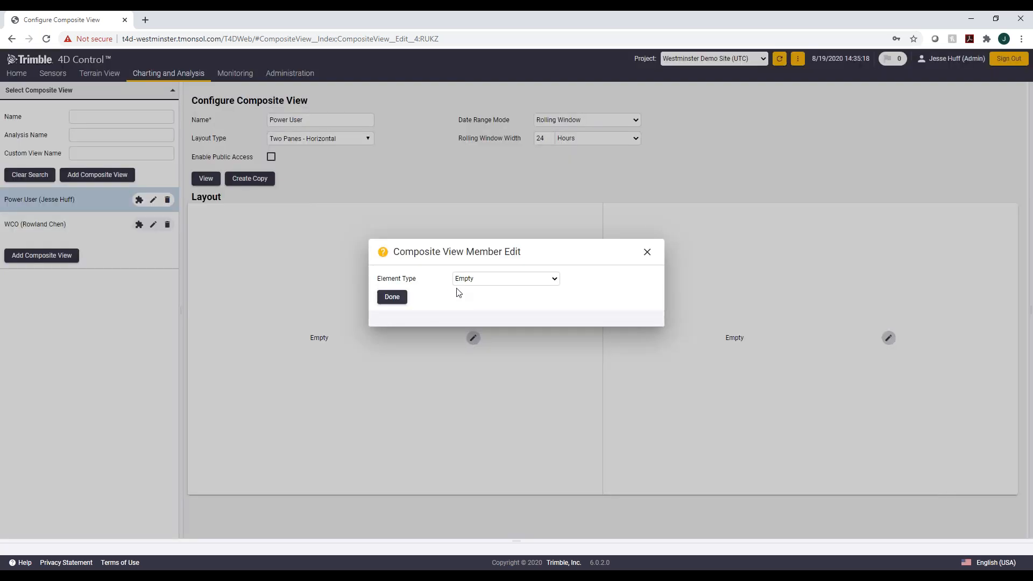
click(505, 279)
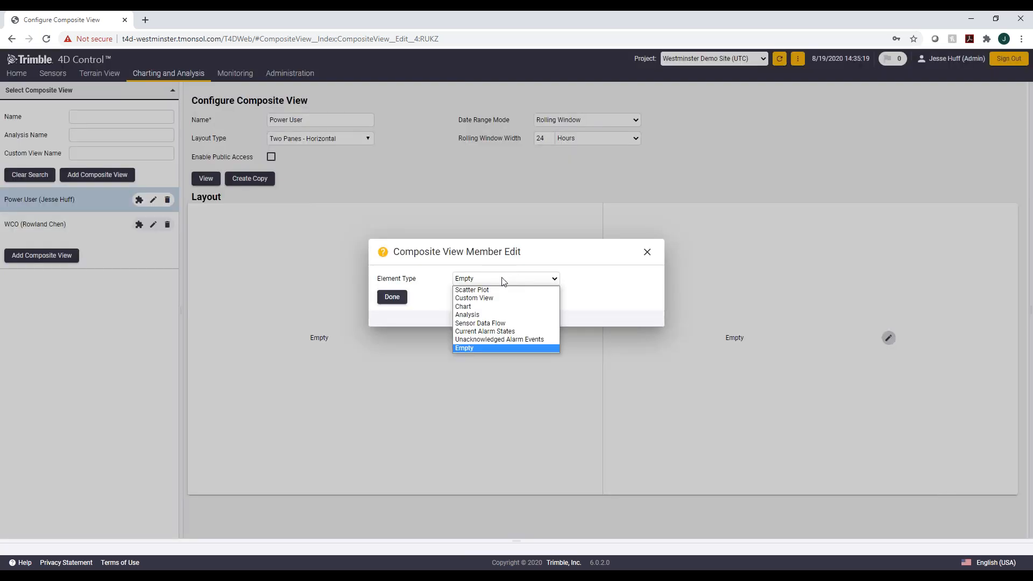
click(483, 315)
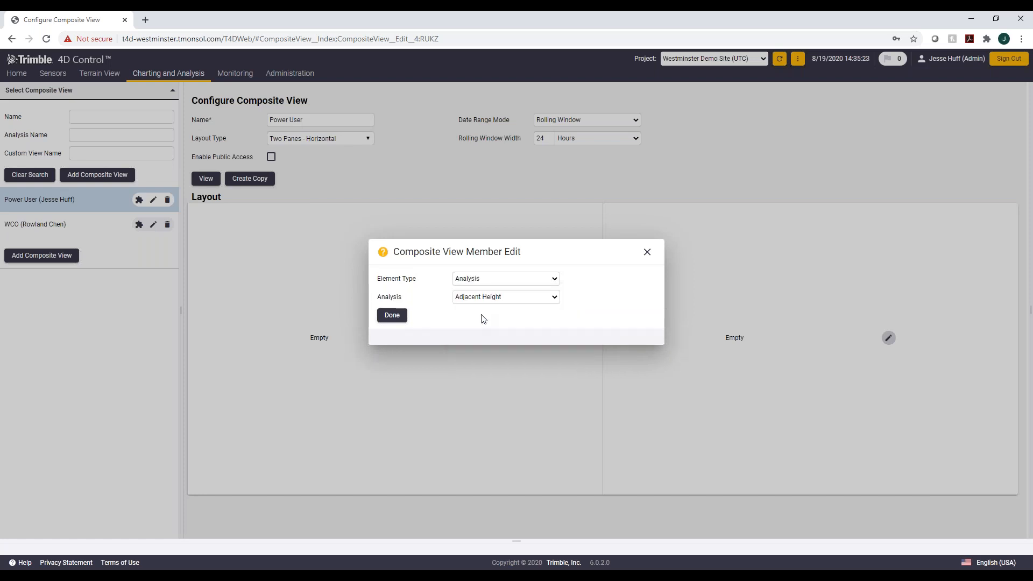
click(510, 298)
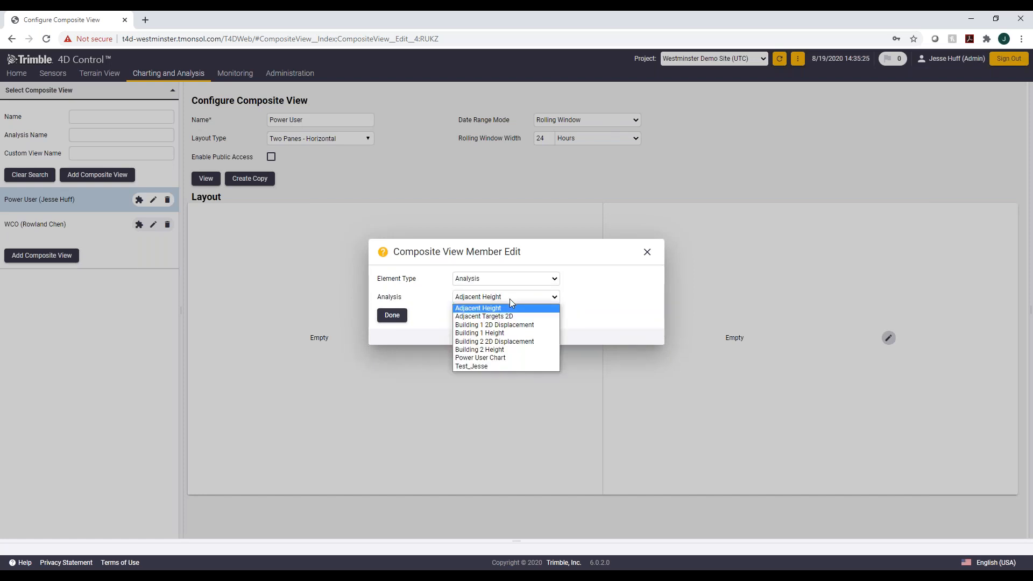
click(502, 359)
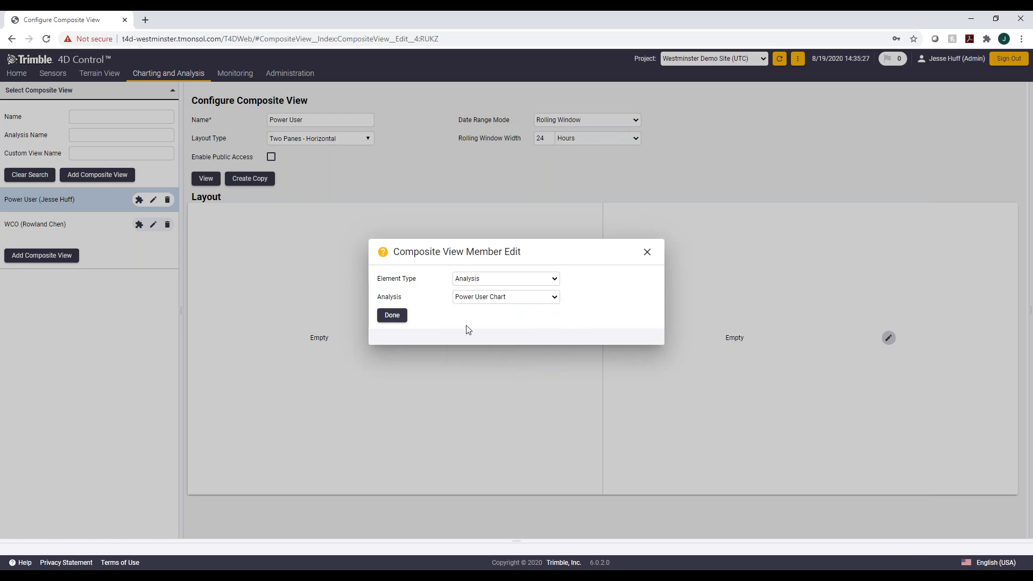
click(391, 315)
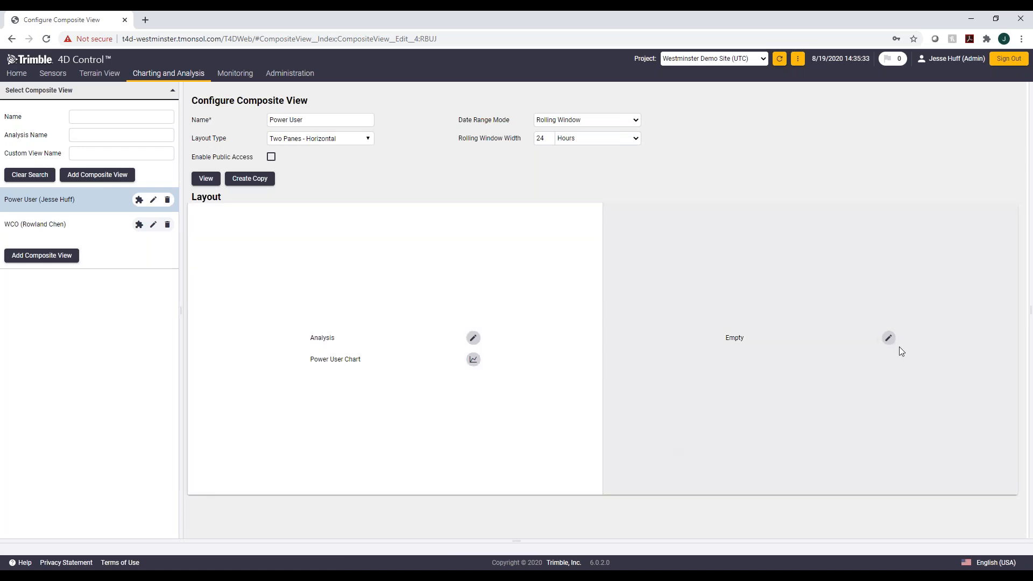
Step: Set the right pane to a Scatter Plot element for the ts04 sensor
click(888, 338)
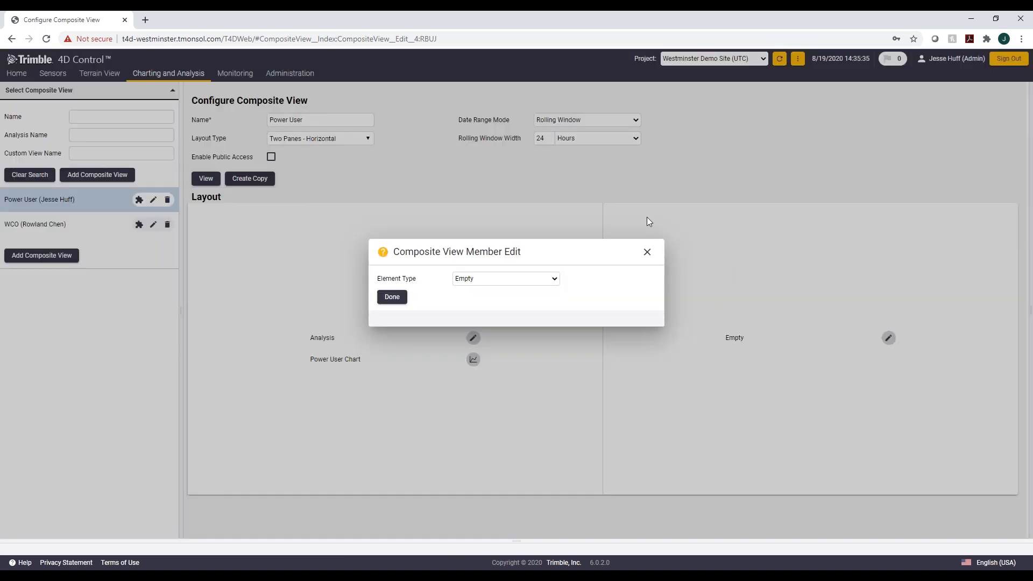
click(541, 279)
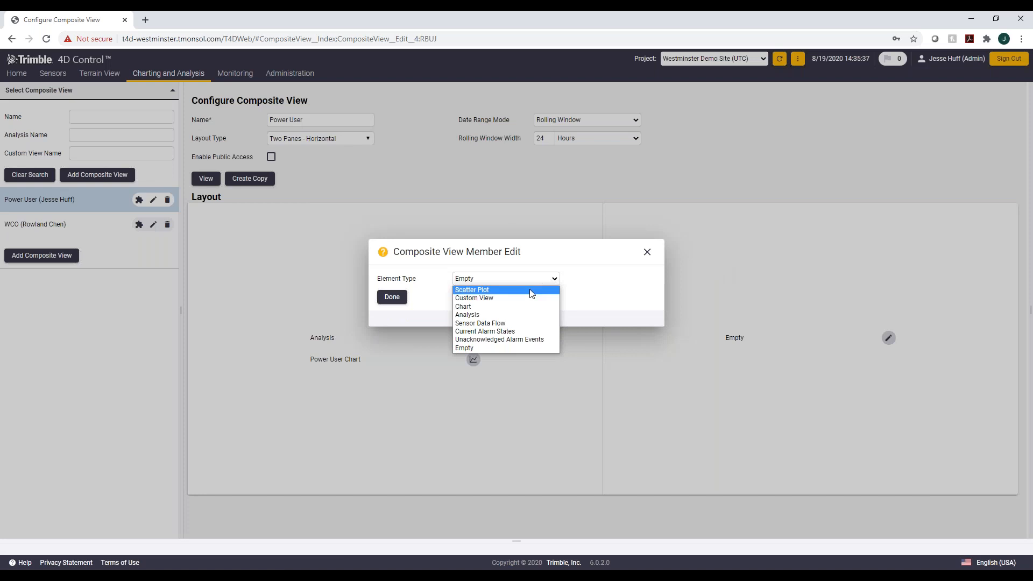
click(530, 290)
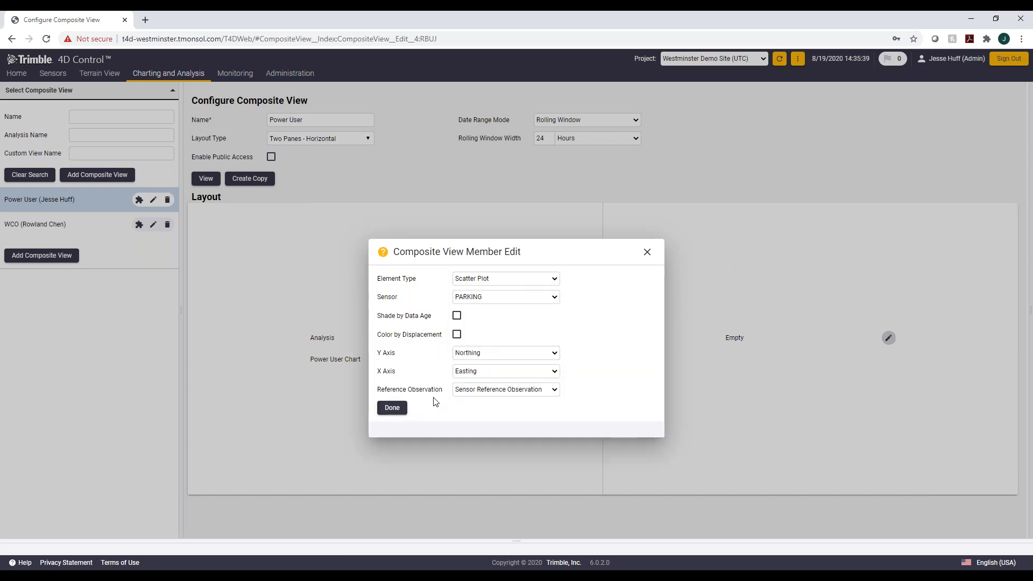
click(547, 302)
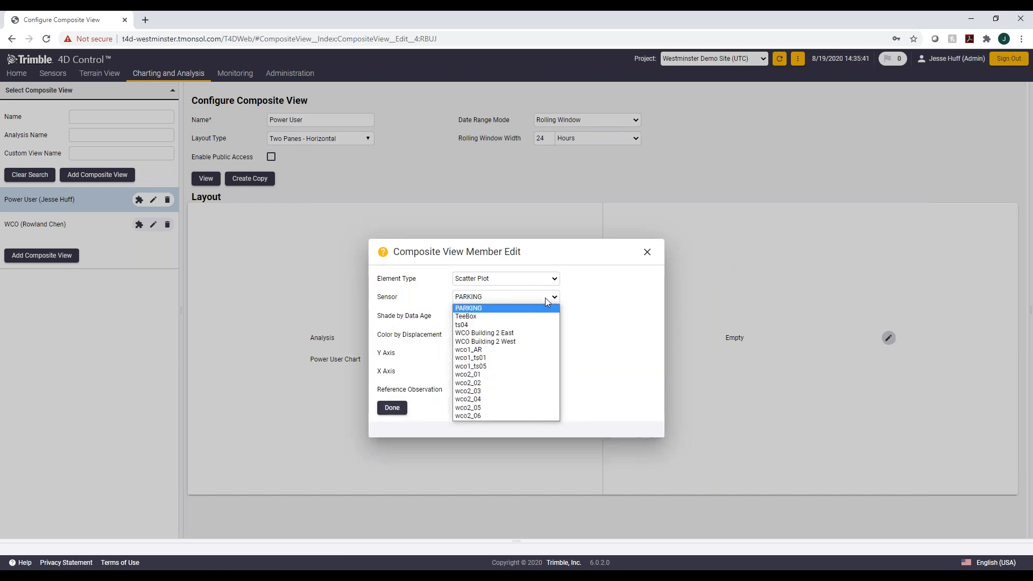
click(503, 325)
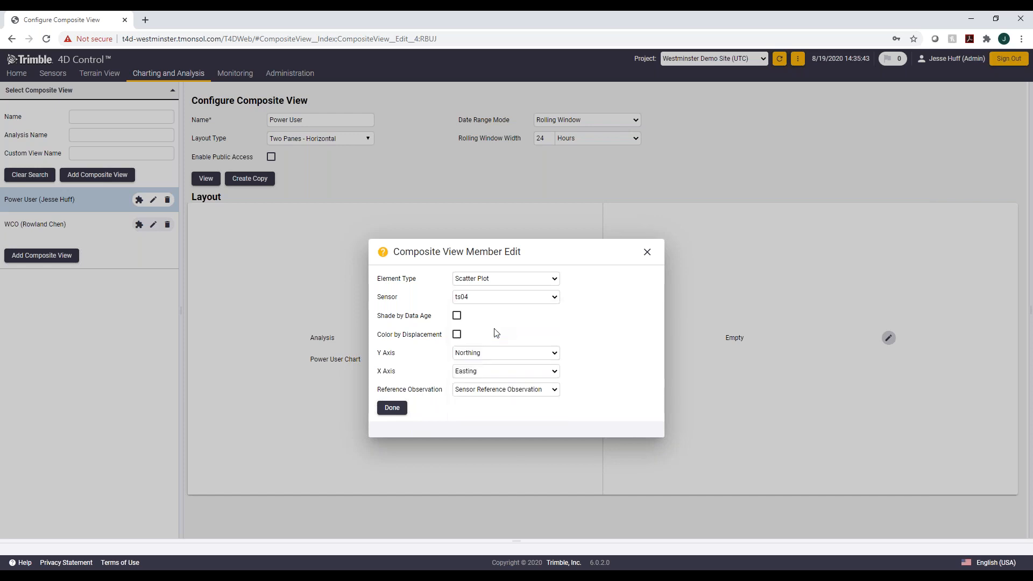
click(394, 408)
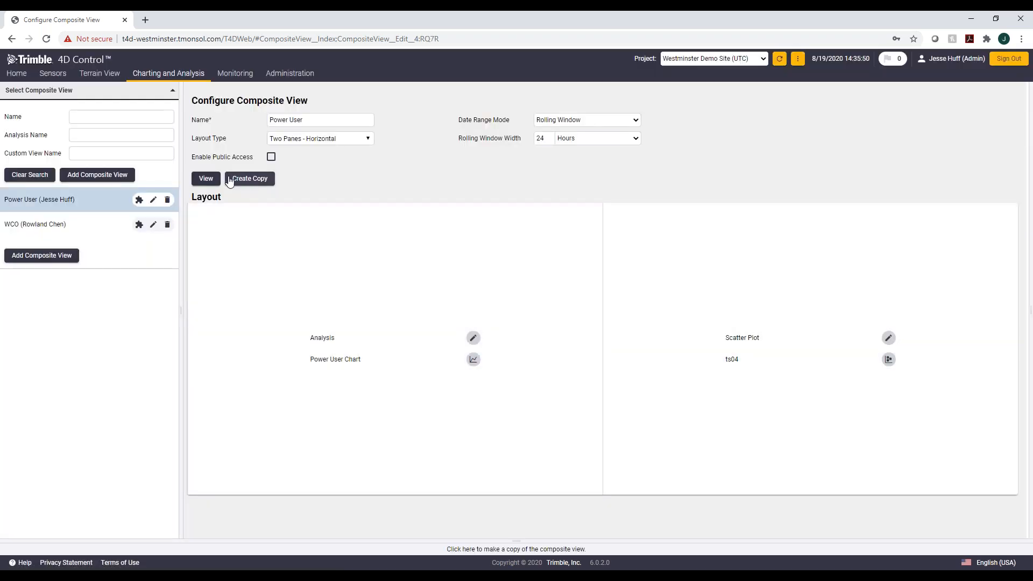
Step: View the composite view and set the chart line width to Thick in its controls
click(204, 178)
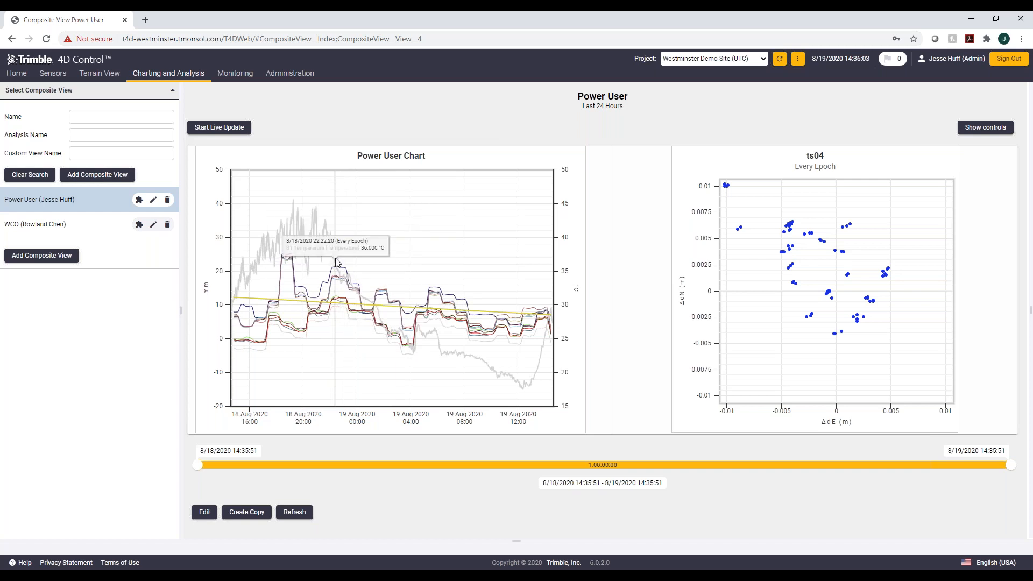
click(985, 126)
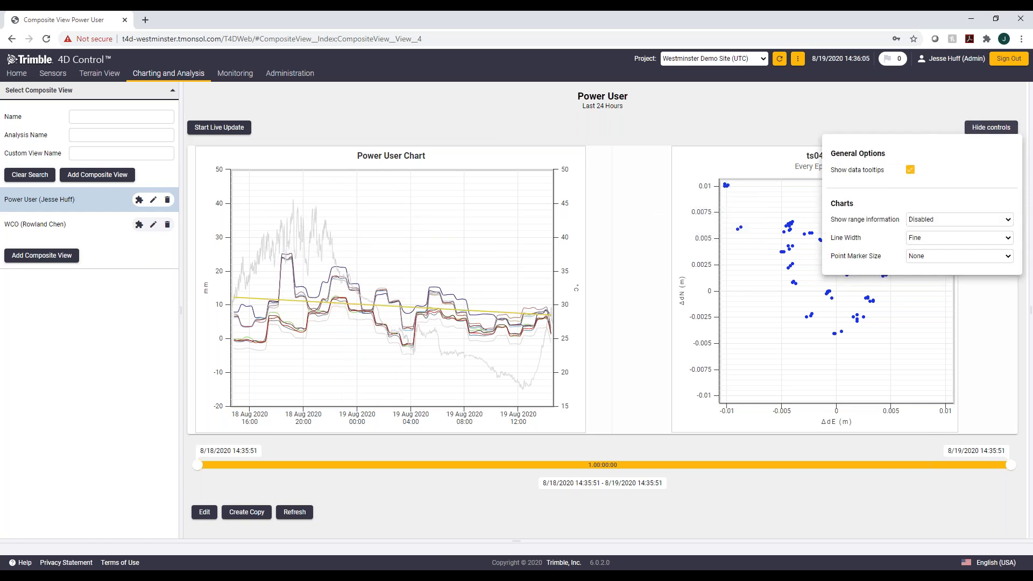
click(962, 237)
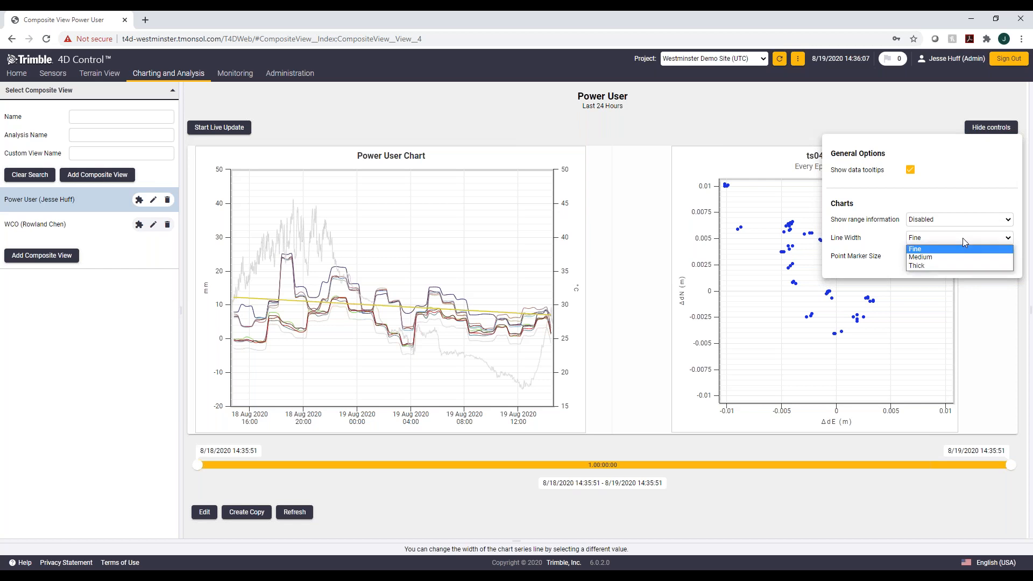
click(954, 265)
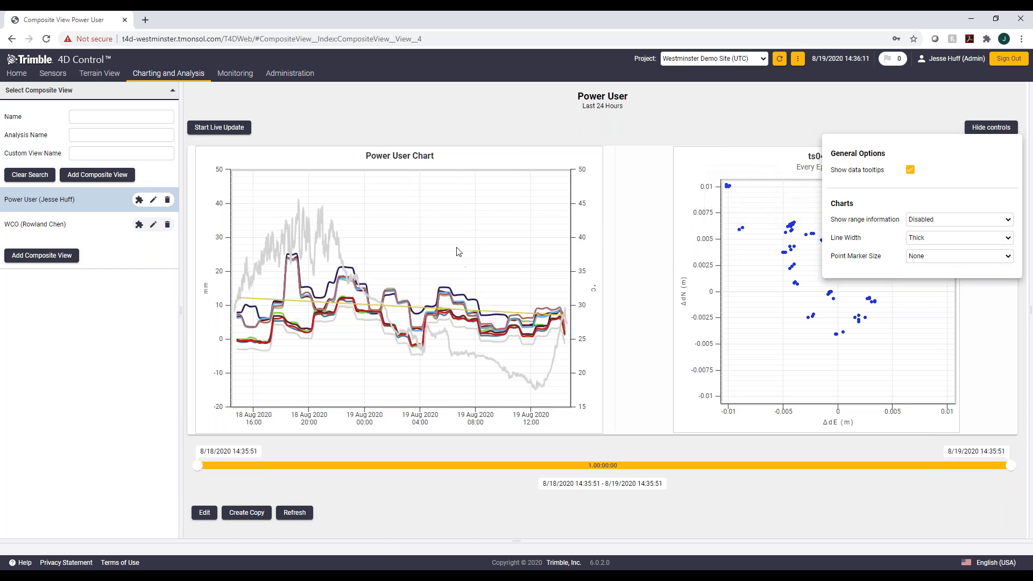
Step: Adjust the time window slider to inspect different spans of the composite view
drag(1013, 466, 535, 453)
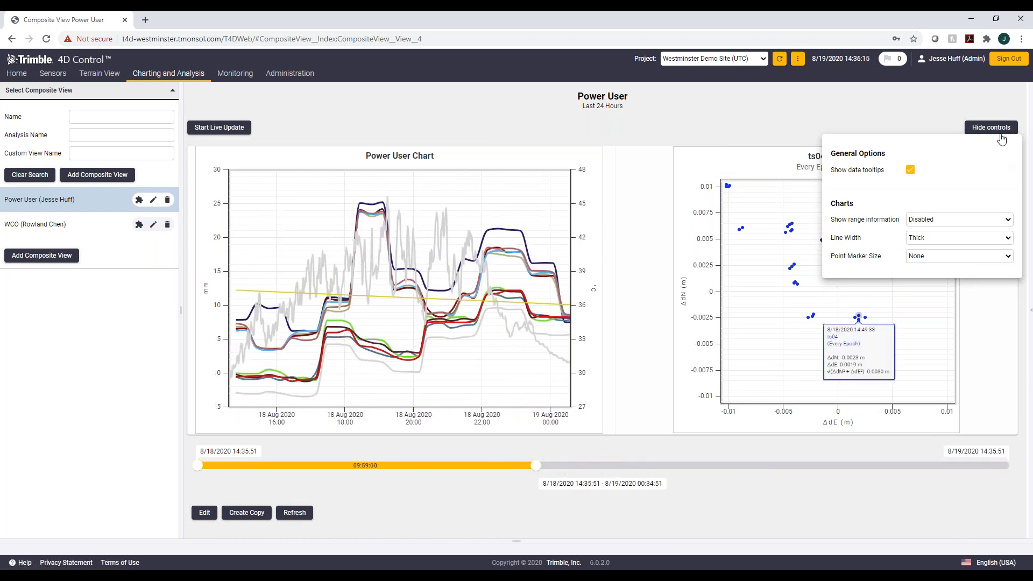
click(991, 127)
drag(535, 467, 782, 476)
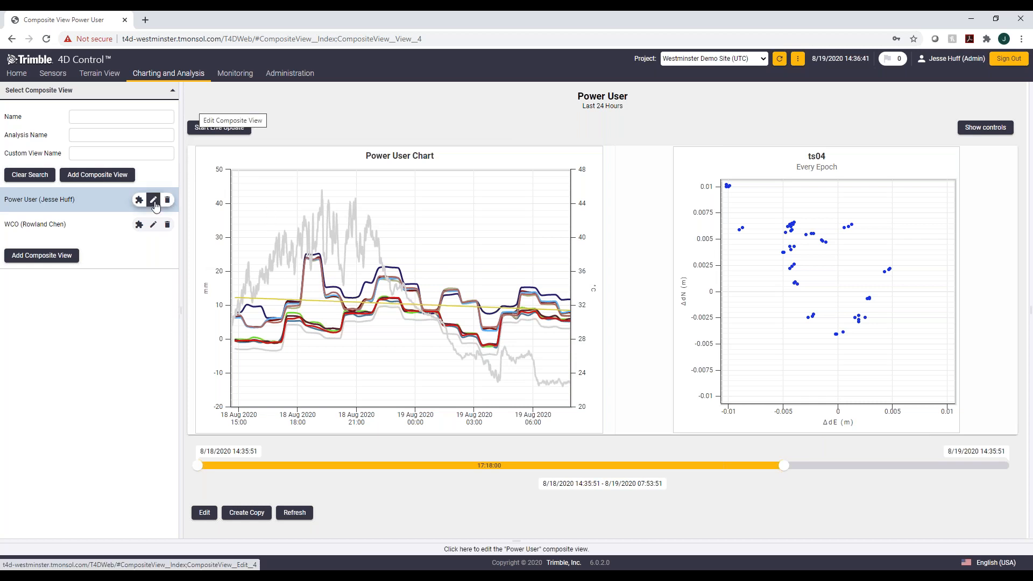
Step: Enable public access for the Power User composite view, save it, and reopen the view
click(153, 201)
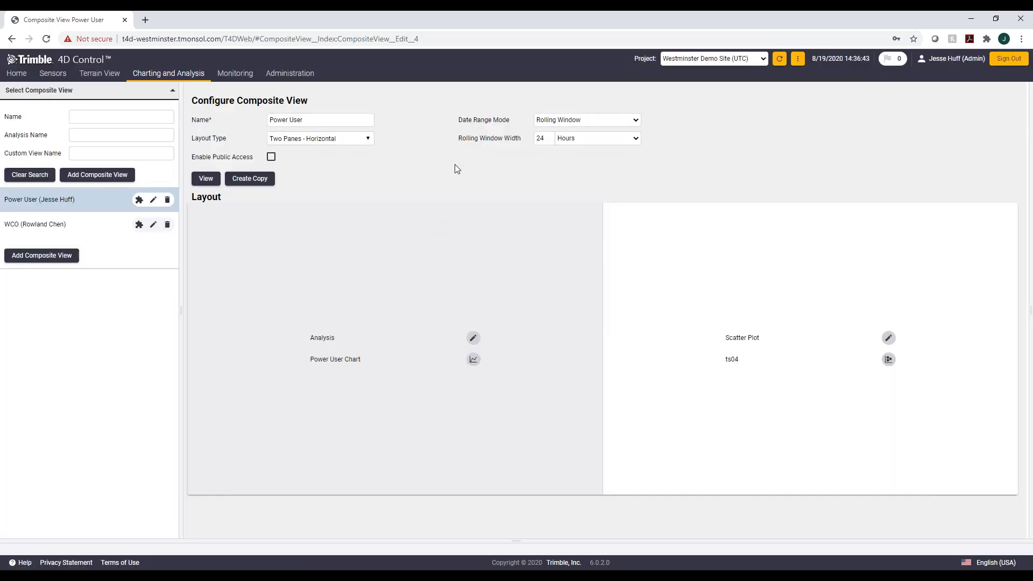
click(271, 156)
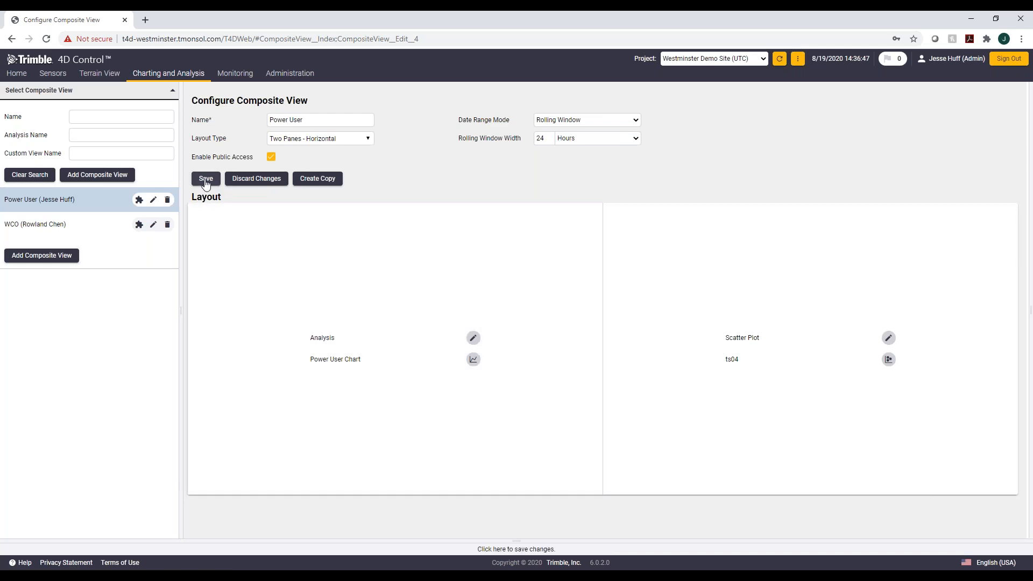
click(203, 180)
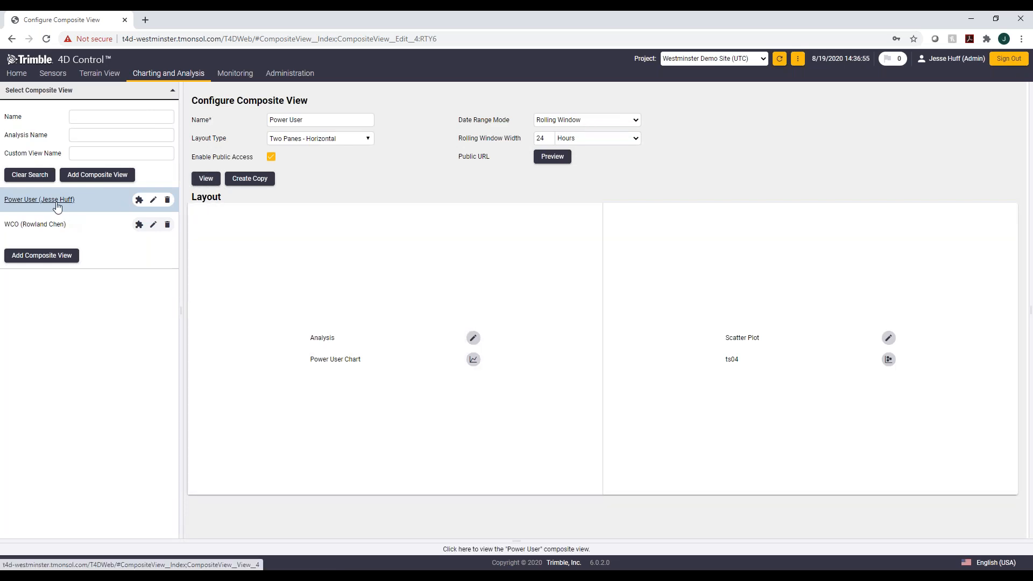
click(67, 203)
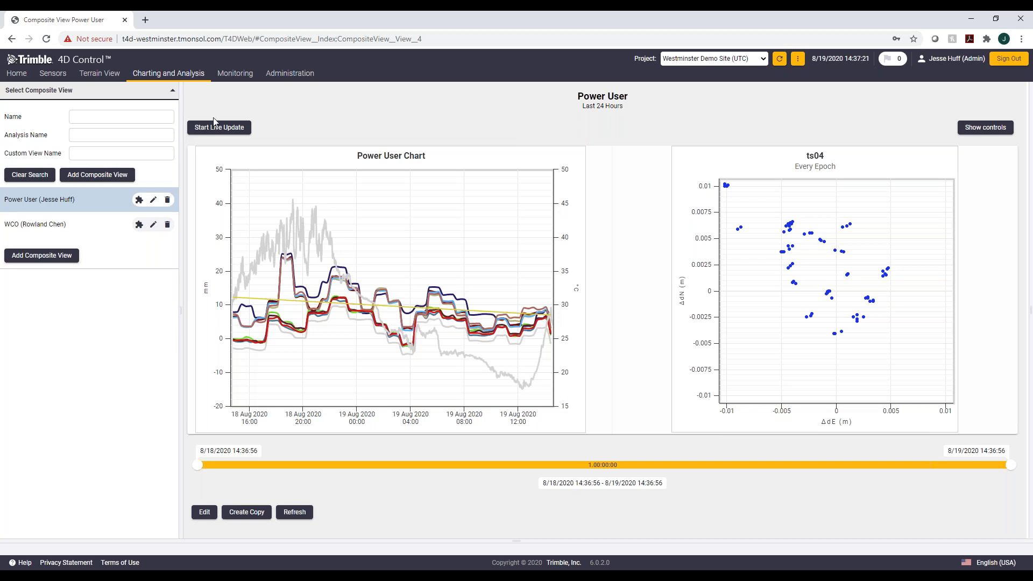
mouse_move(211, 81)
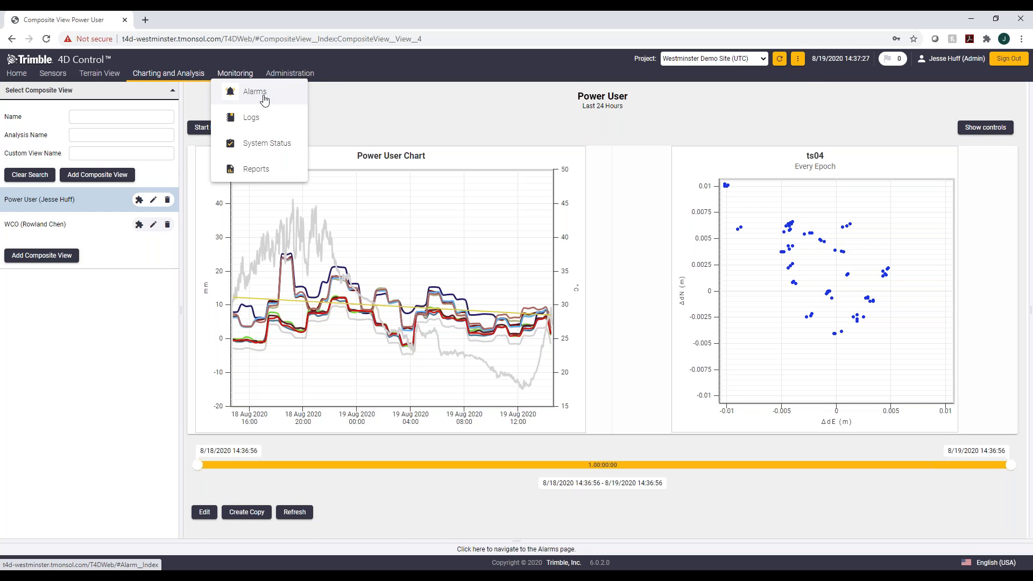
Step: Open the Alarms page, start a new alarm definition, and name it Power User
click(264, 100)
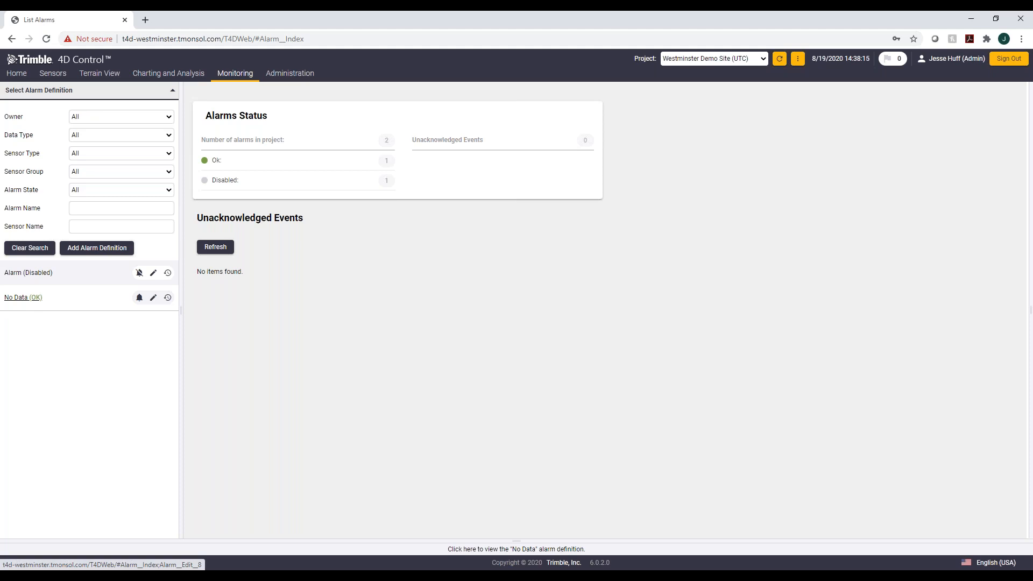
click(106, 253)
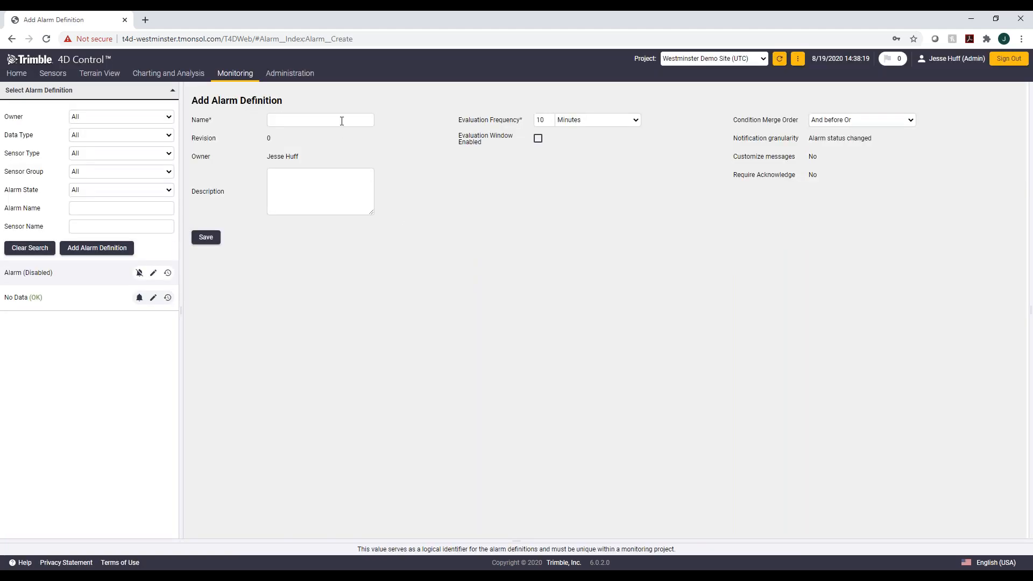
click(339, 120)
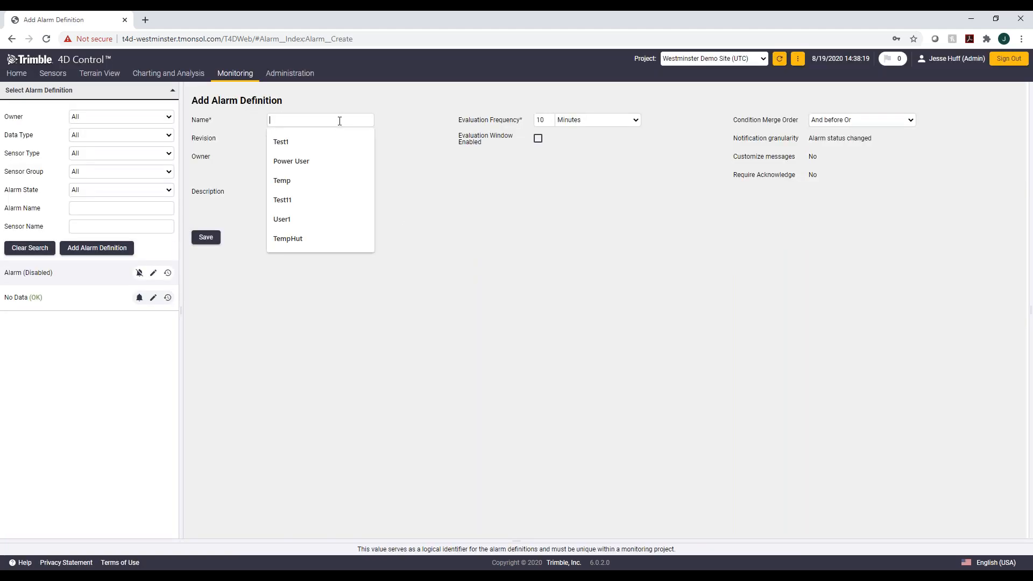
click(320, 161)
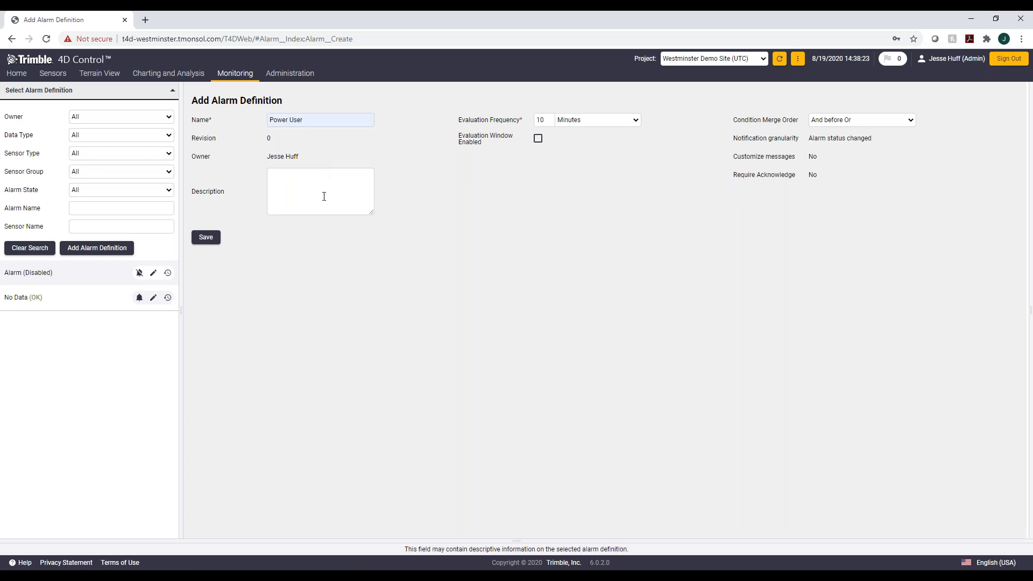
Step: Enter the alarm definition description Demo Alarm
click(328, 189)
text(Demo ALarm)
key(BackSpace)
key(BackSpace)
key(BackSpace)
text(larm)
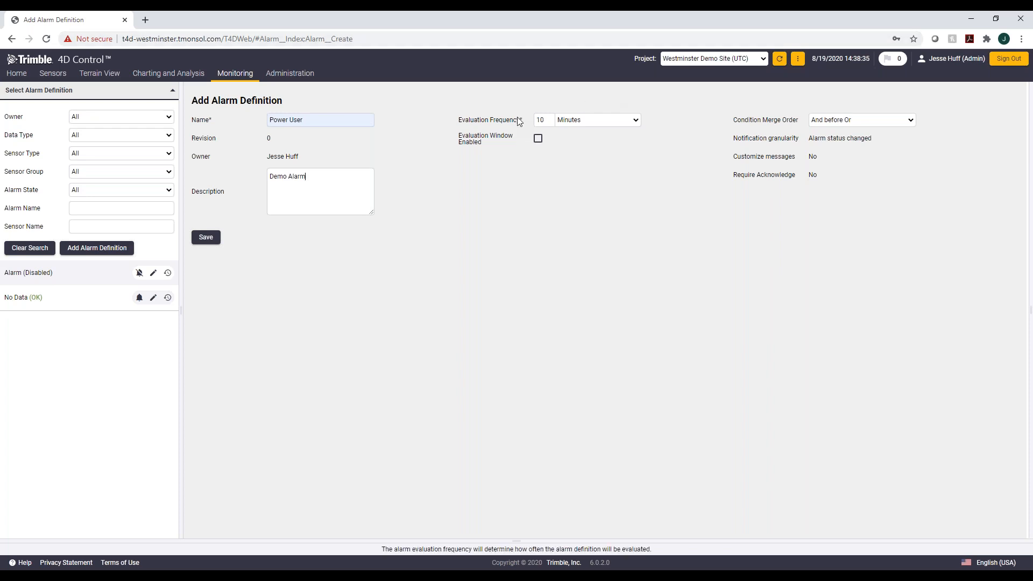
Step: Review the evaluation frequency and condition merge order options, then save the alarm definition
click(607, 121)
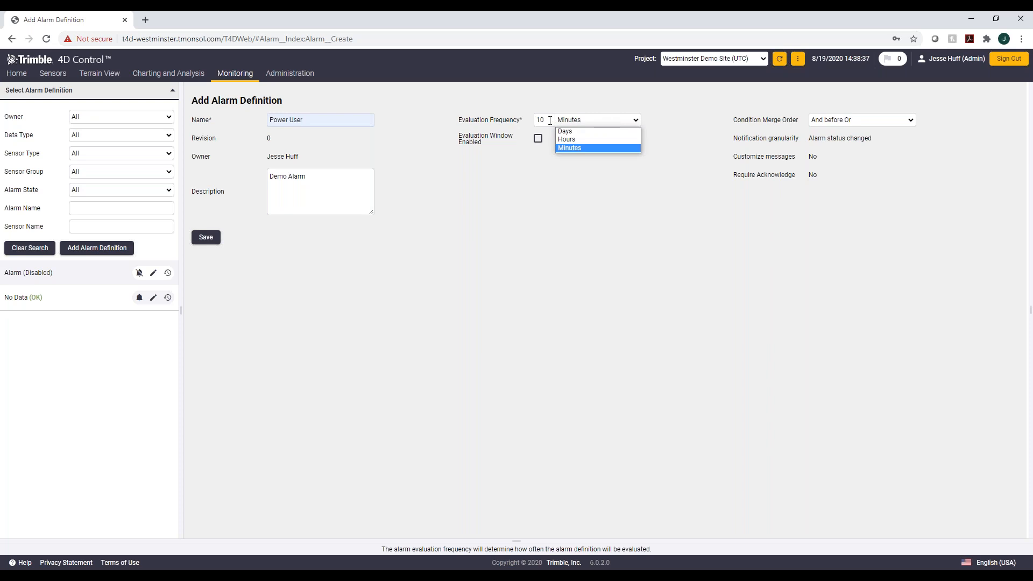
click(525, 209)
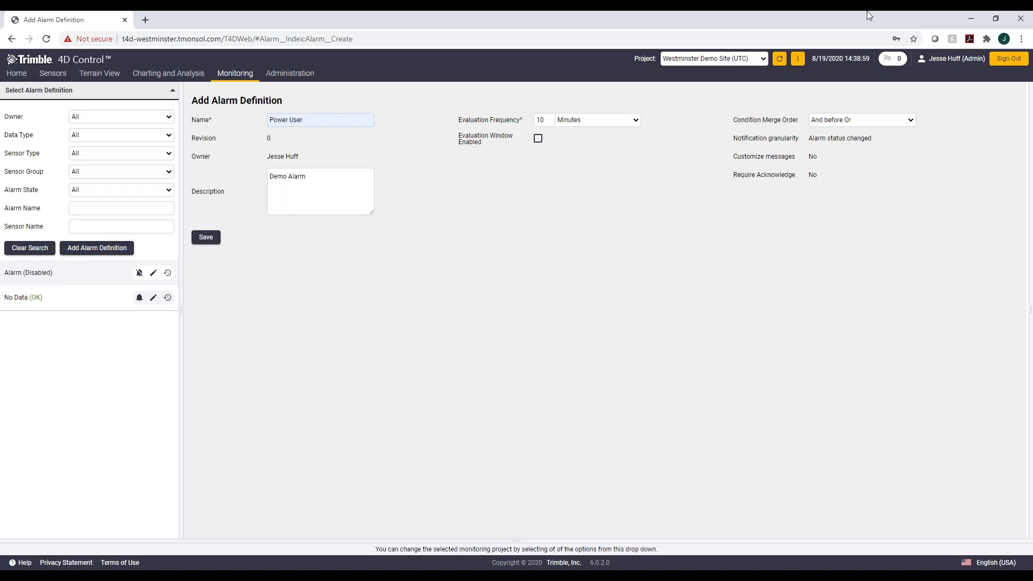
click(833, 120)
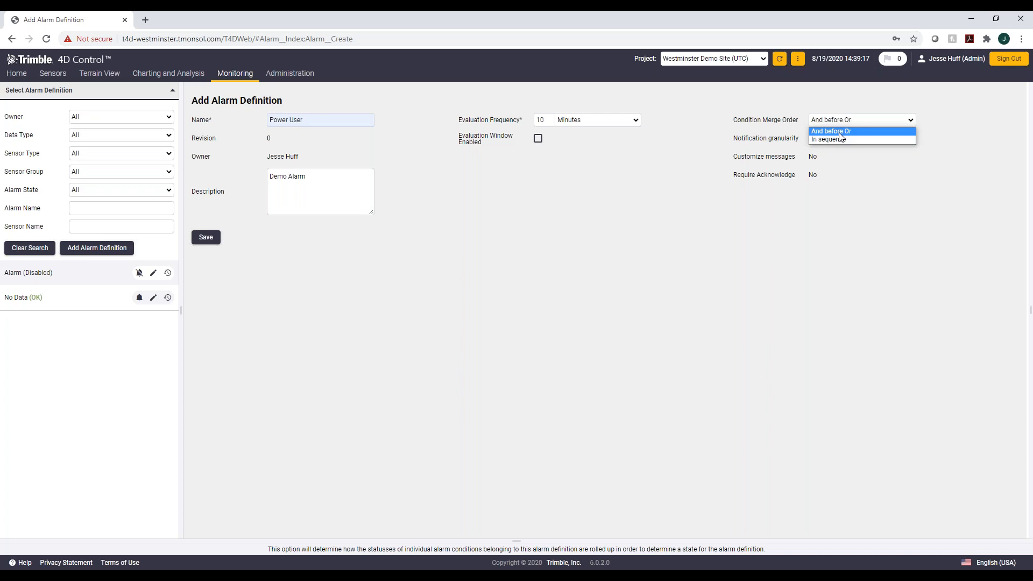
click(831, 167)
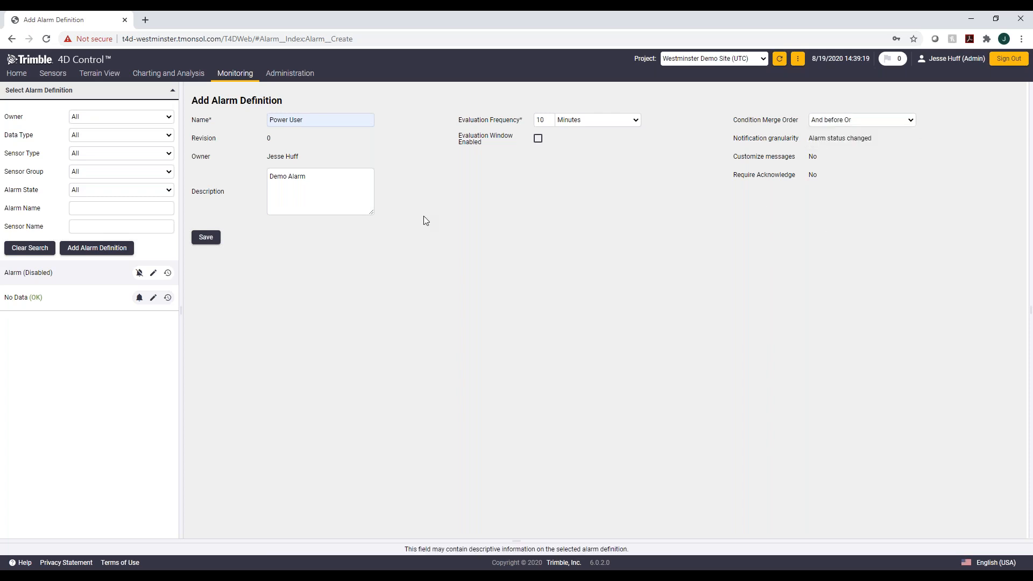
click(206, 237)
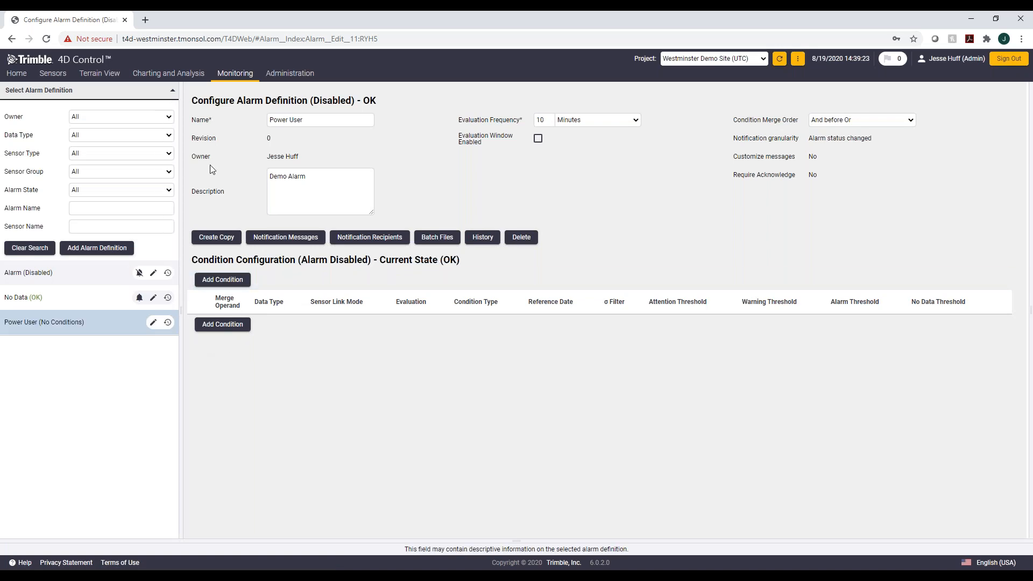
Step: Add an alarm condition monitoring the specific sensors TeeBox, ts04, wcs2_03 and wcs2_04
mouse_move(176, 82)
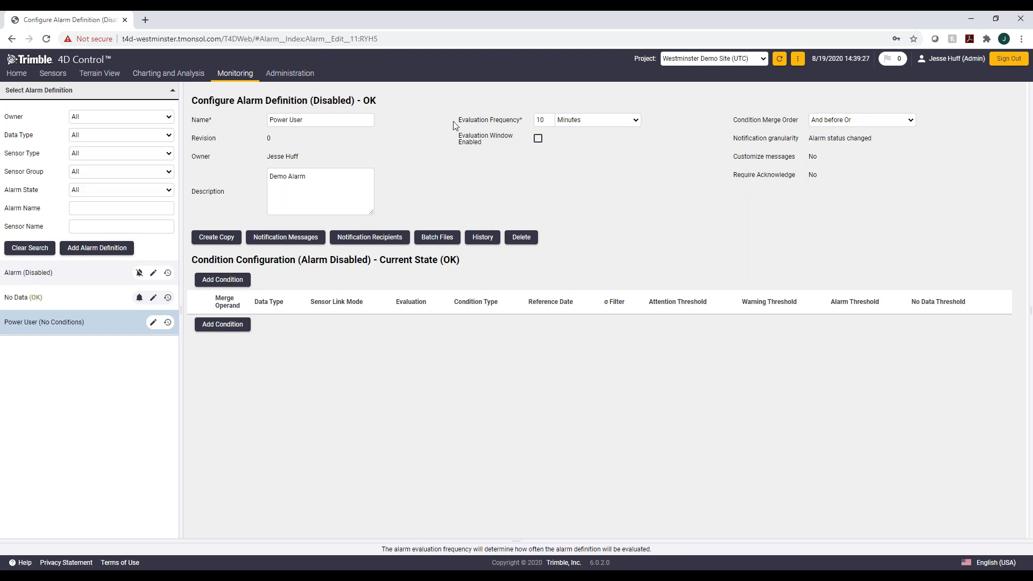
click(222, 324)
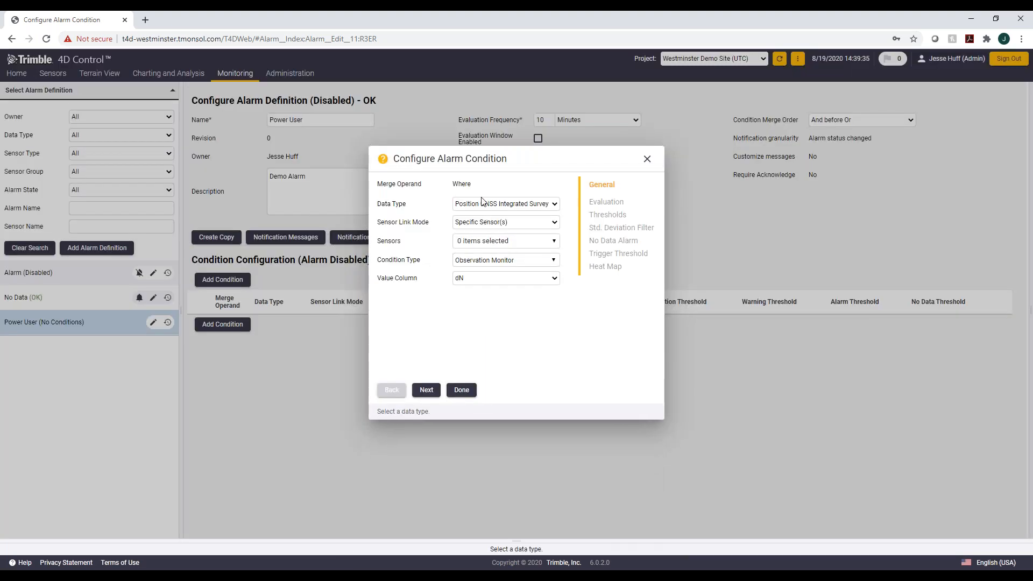
click(512, 225)
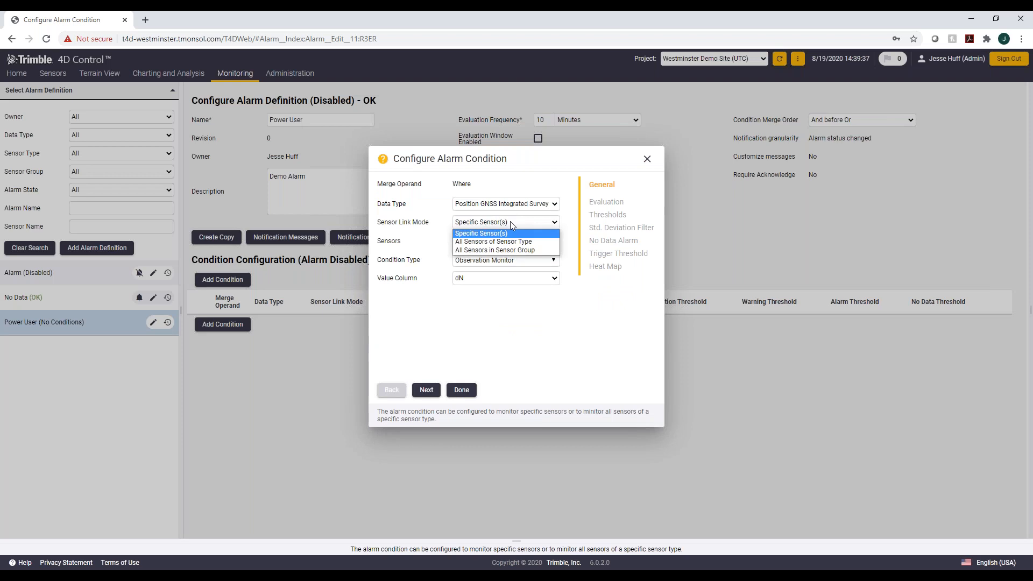
click(517, 235)
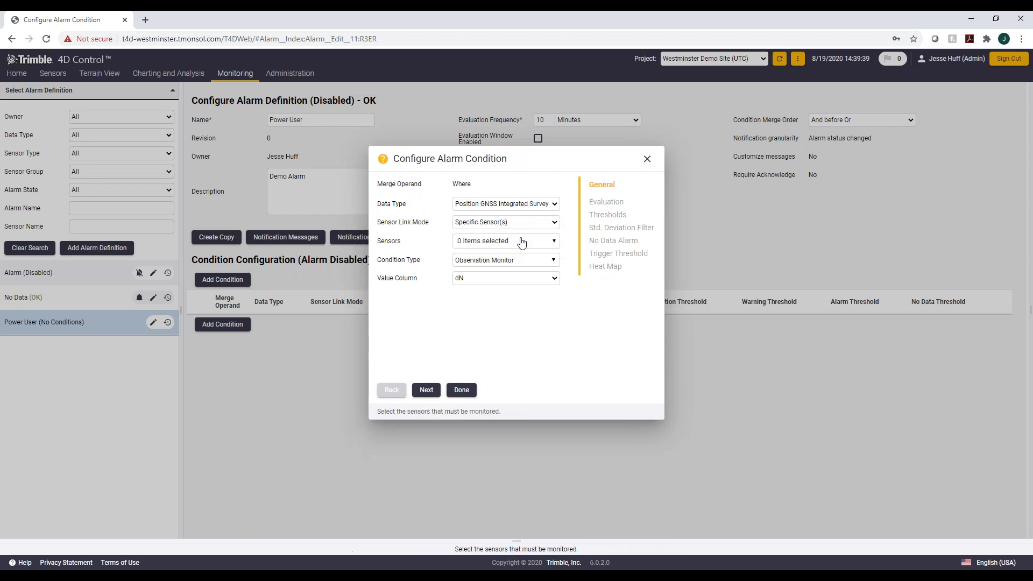
click(521, 240)
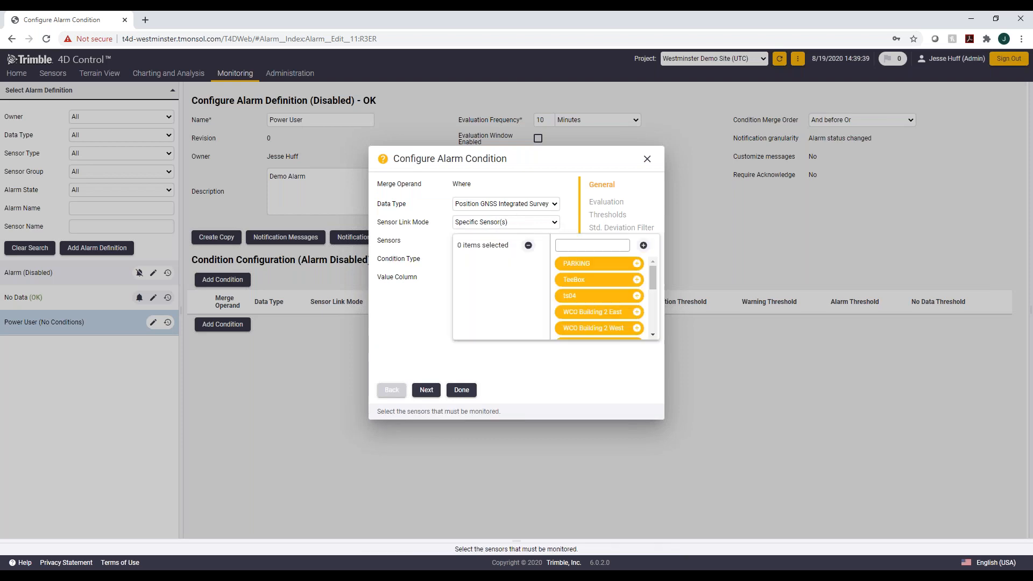
click(637, 280)
click(637, 280)
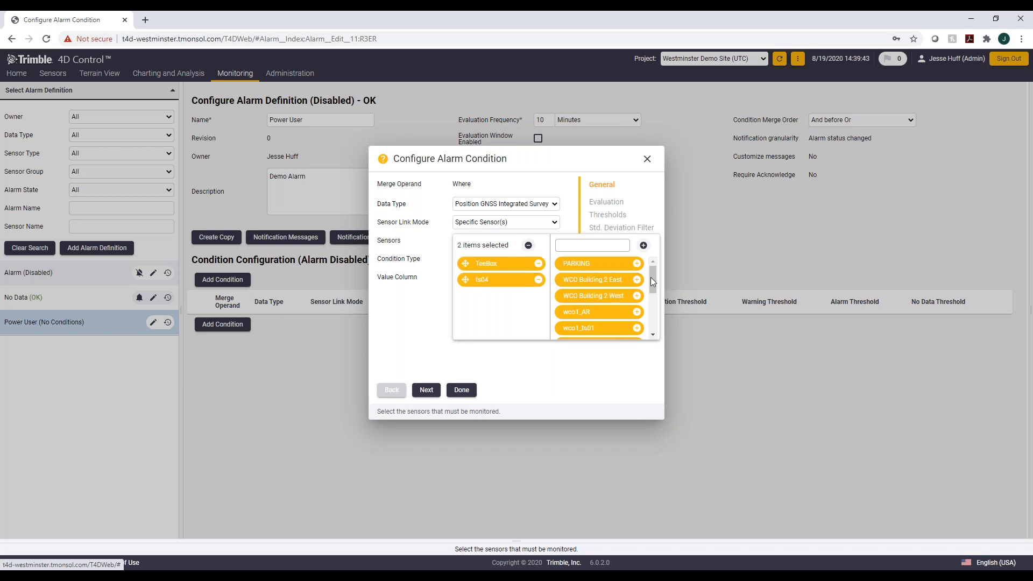
drag(655, 275, 662, 310)
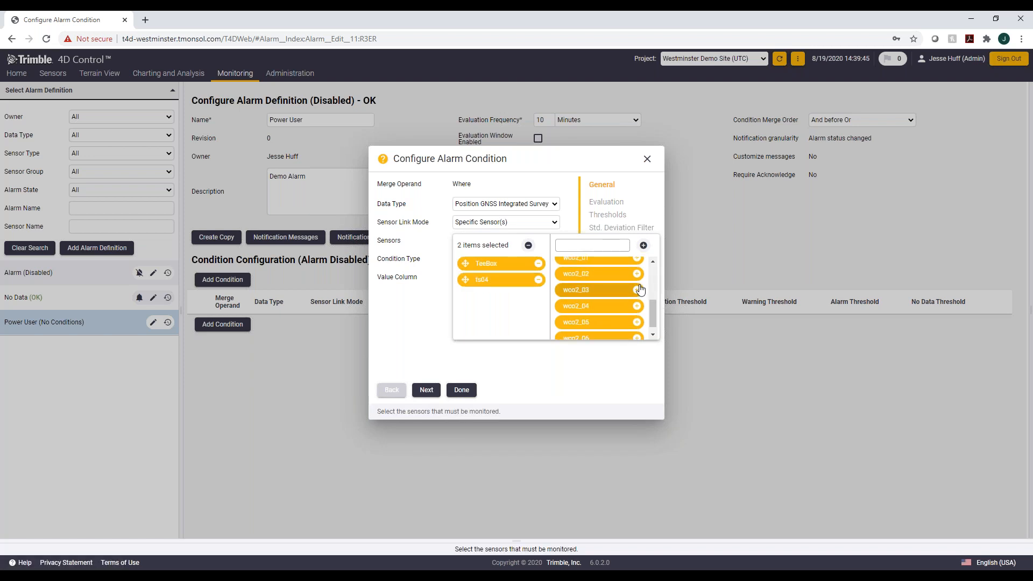
click(637, 289)
click(636, 304)
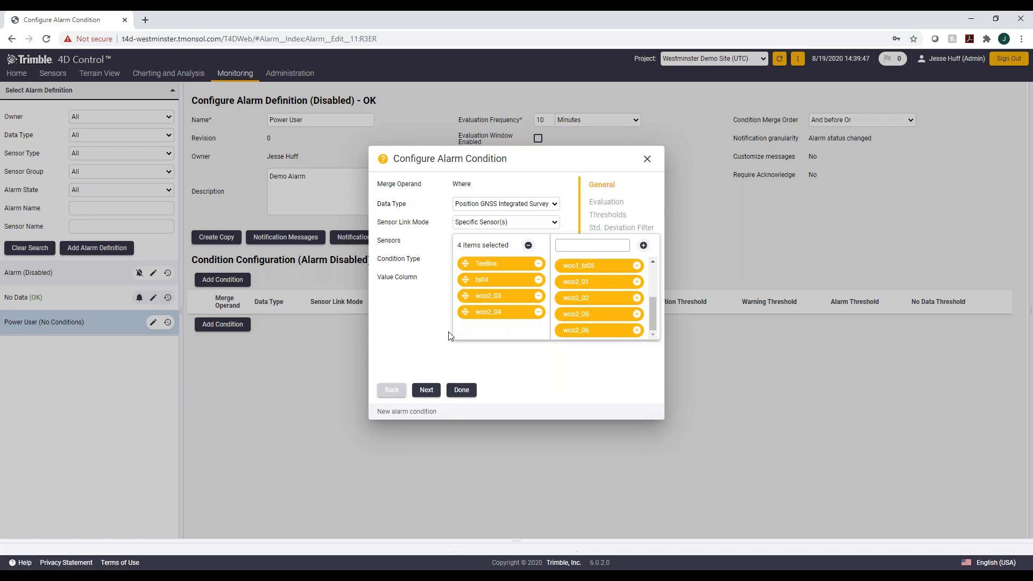
click(451, 336)
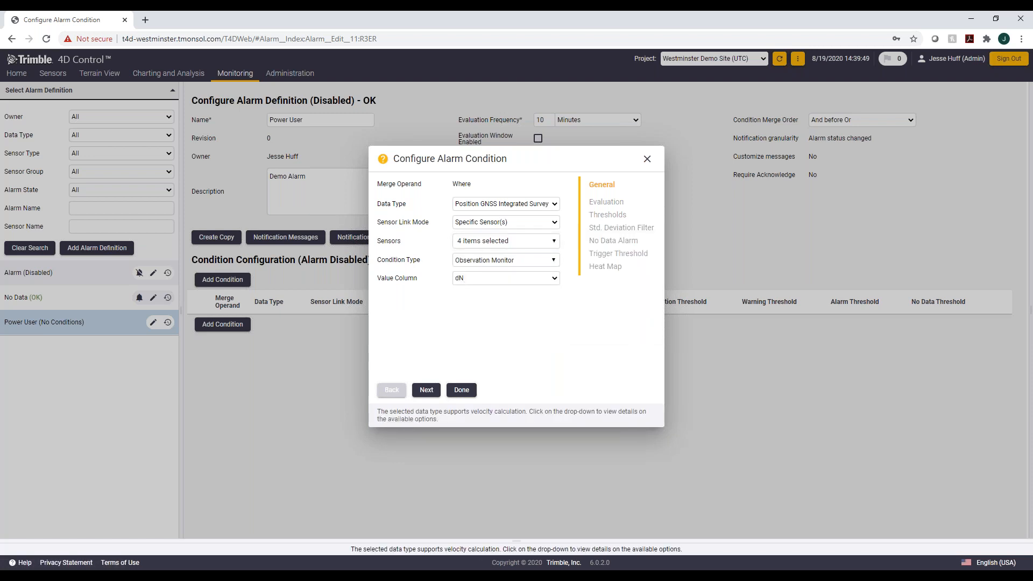
Step: Set the condition type to Observation Monitor with value column dN and move to the evaluation settings
click(476, 260)
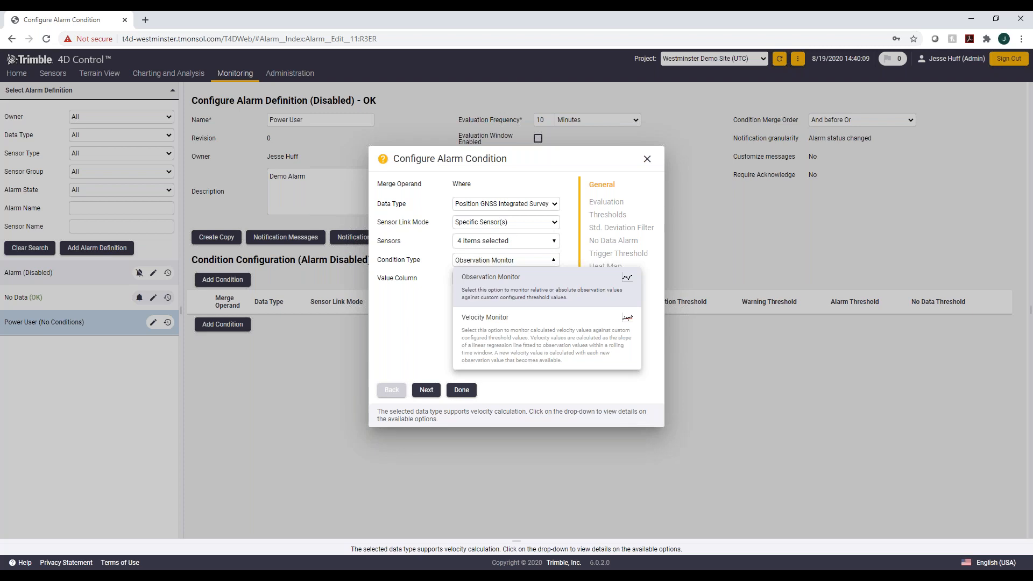
click(494, 286)
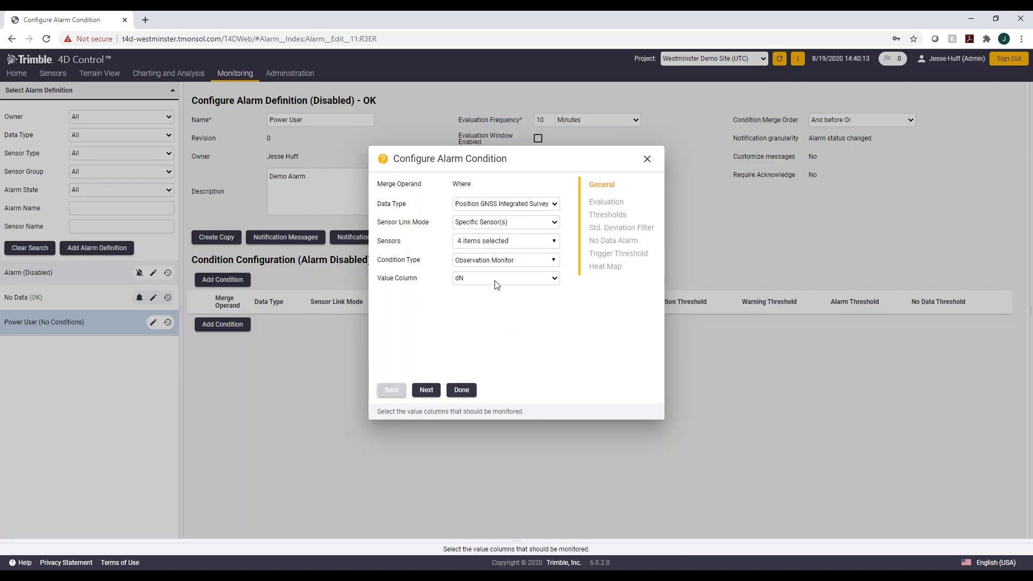
click(495, 280)
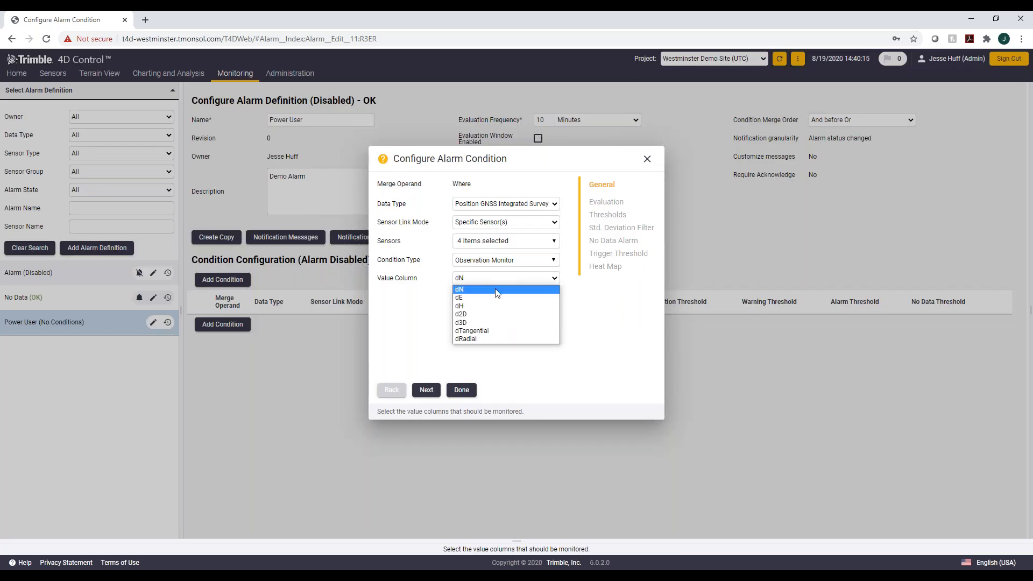
click(494, 289)
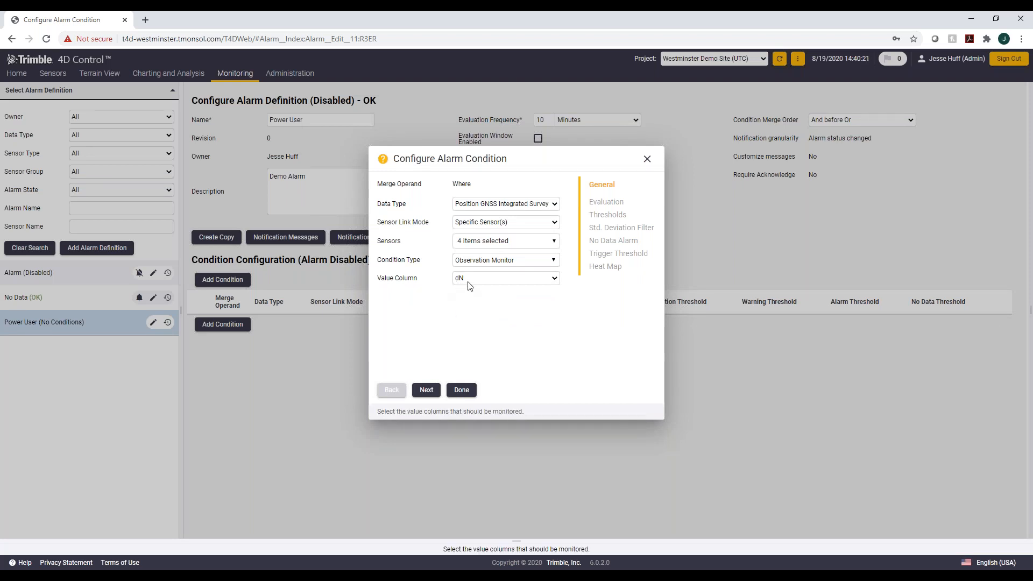
click(426, 389)
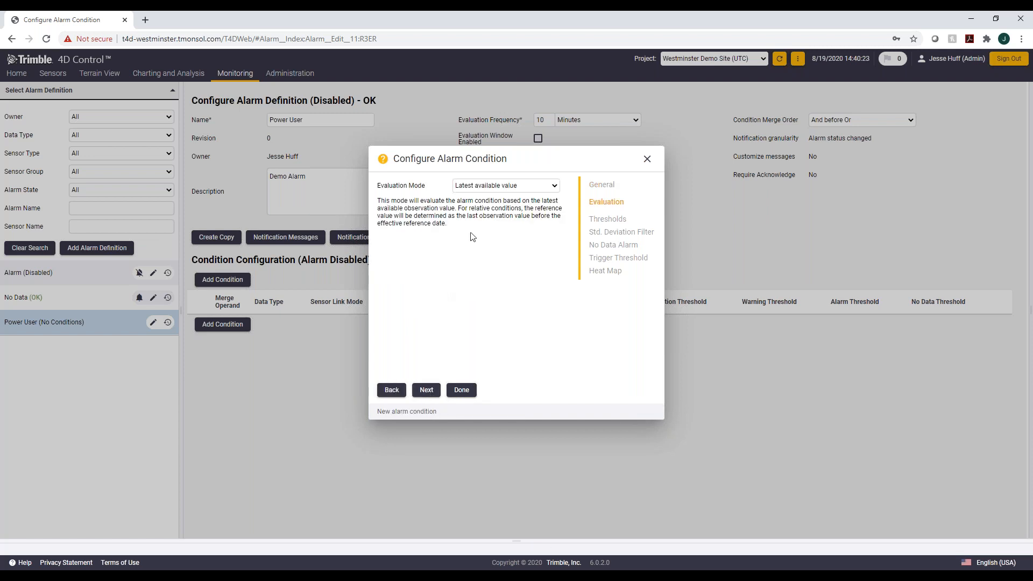
Step: Keep the Latest available value evaluation mode and continue to the threshold settings
click(474, 190)
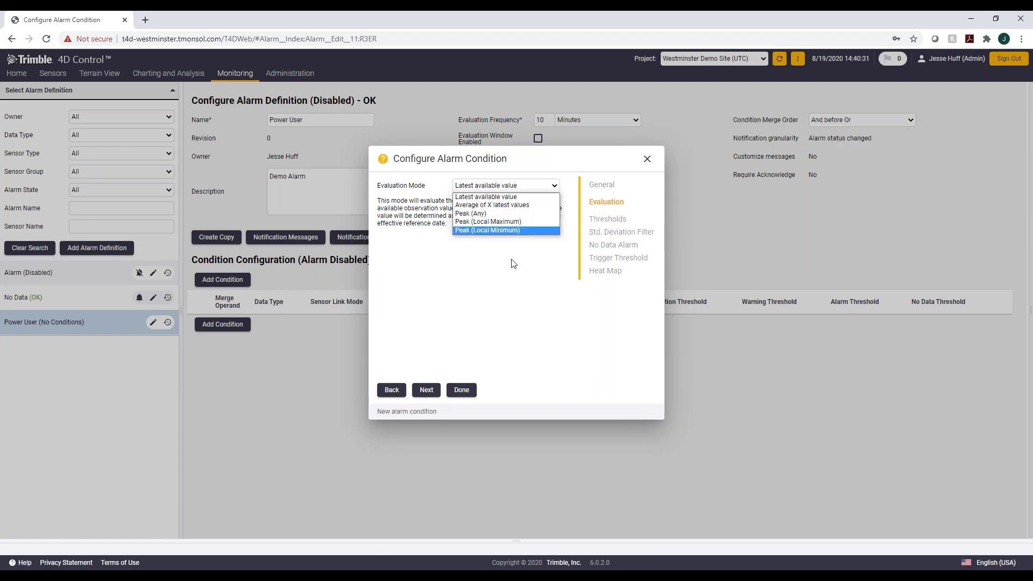
click(506, 277)
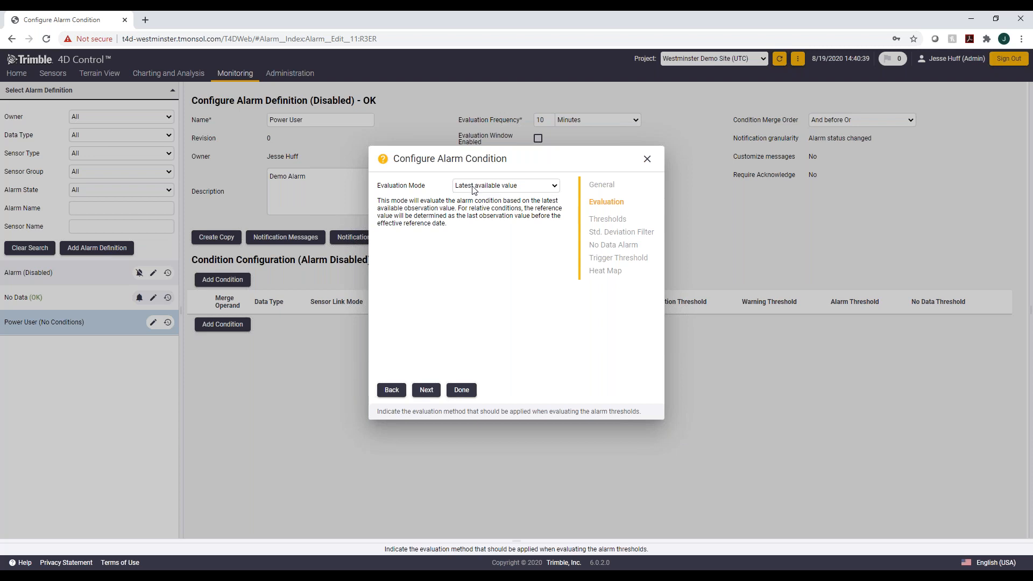
click(428, 391)
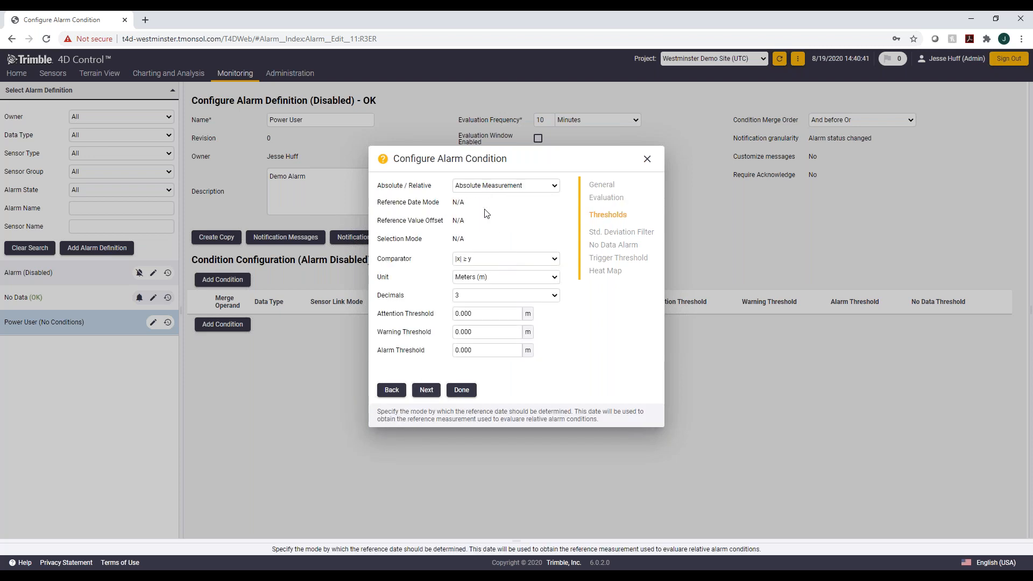
Step: Keep Absolute Measurement, set the threshold unit to Millimeters (mm), and review the comparator options
click(491, 186)
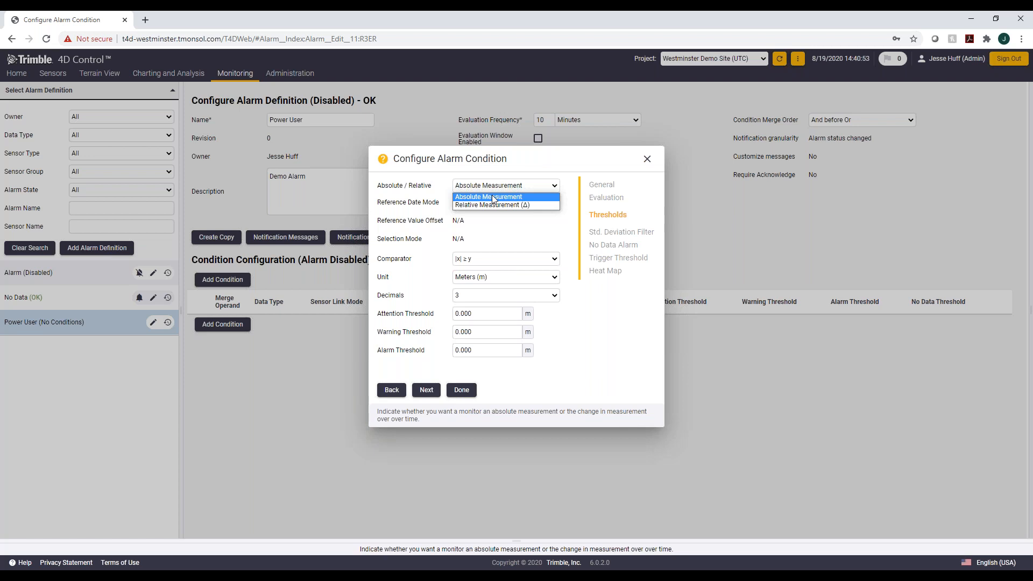
click(500, 238)
click(511, 277)
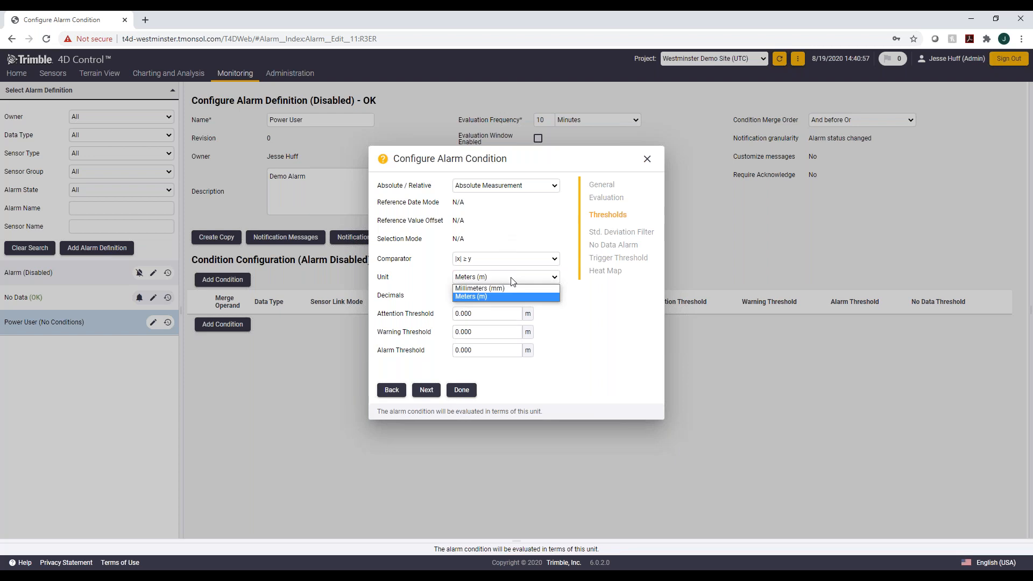
click(500, 289)
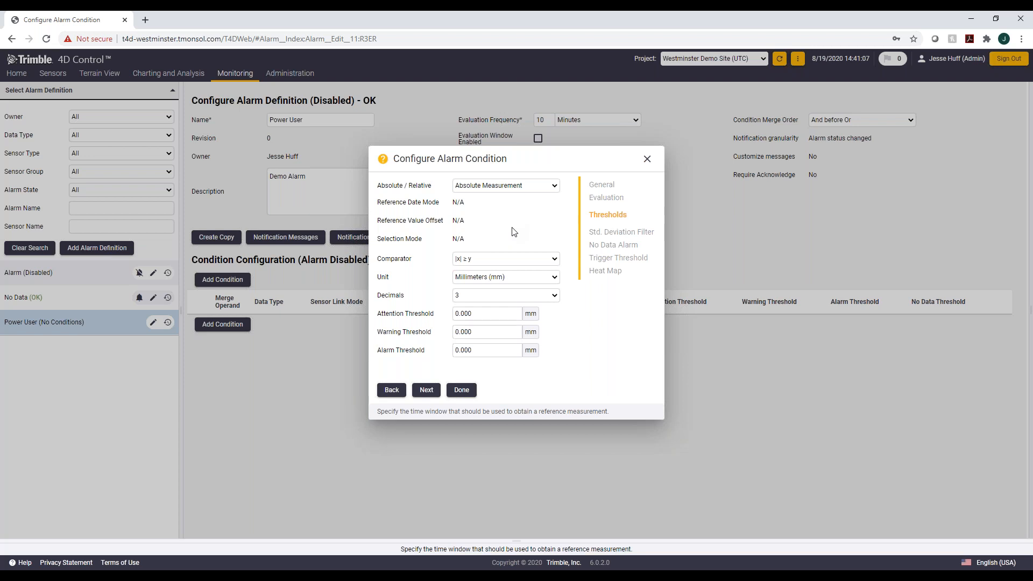
click(552, 258)
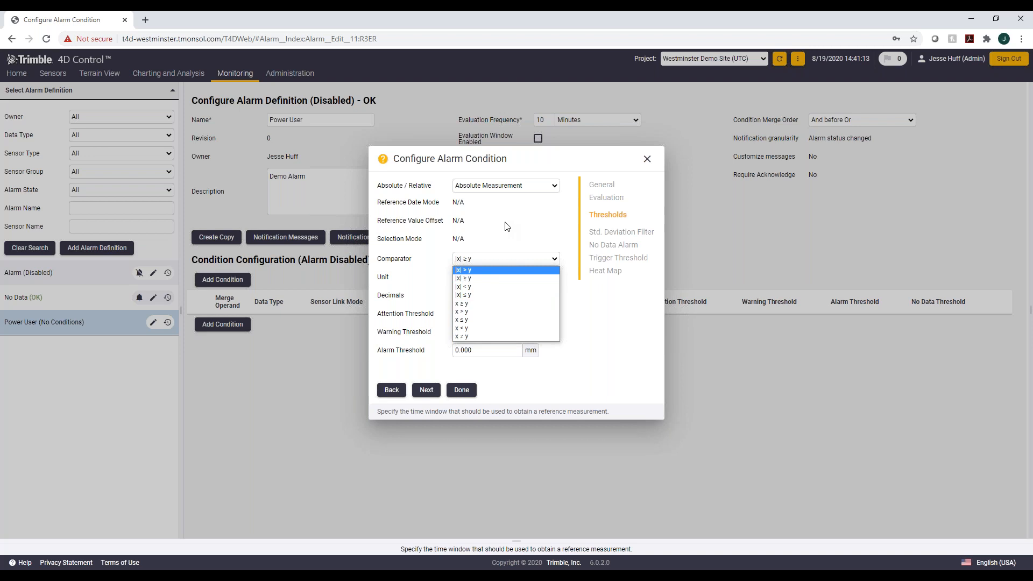
click(598, 329)
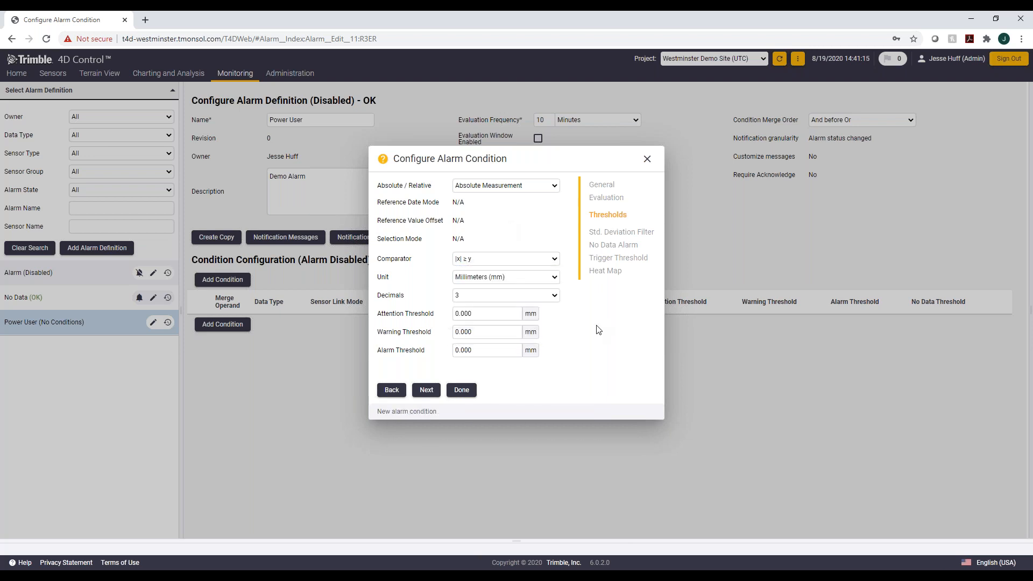
Step: Set the attention, warning and alarm thresholds to 0.001, 0.002 and 0.003 mm
click(480, 314)
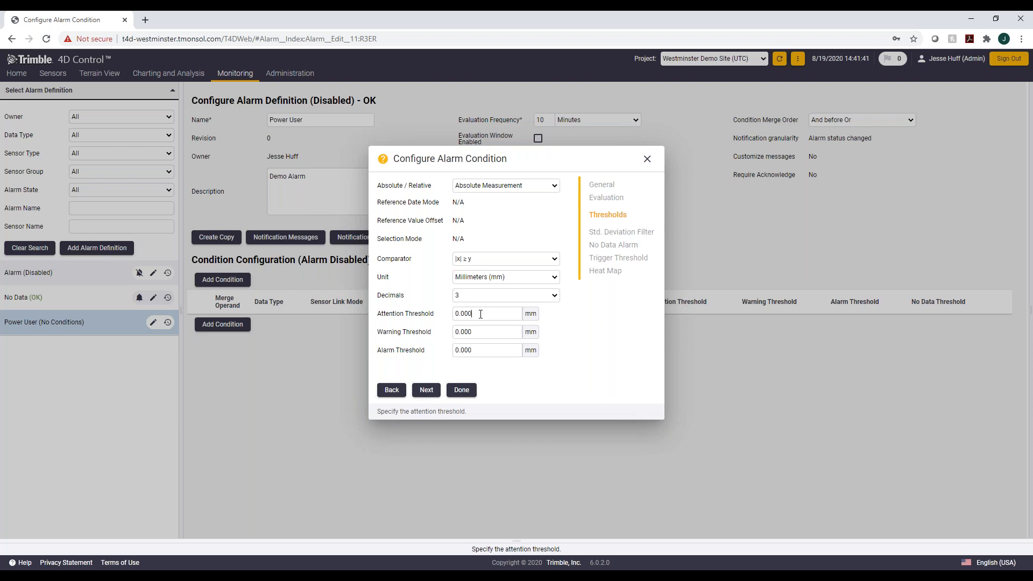
key(BackSpace)
text(1)
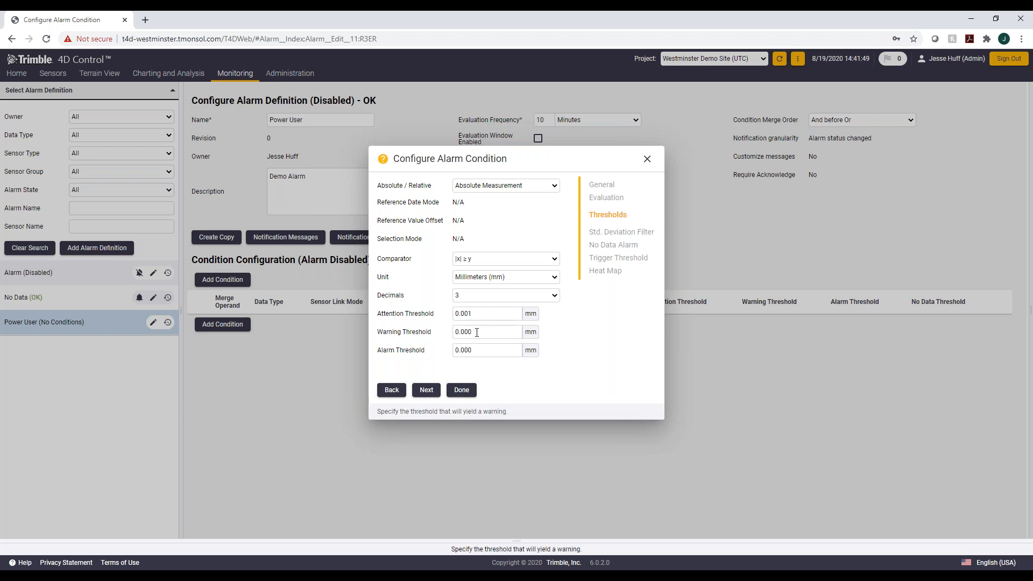
key(BackSpace)
text(2)
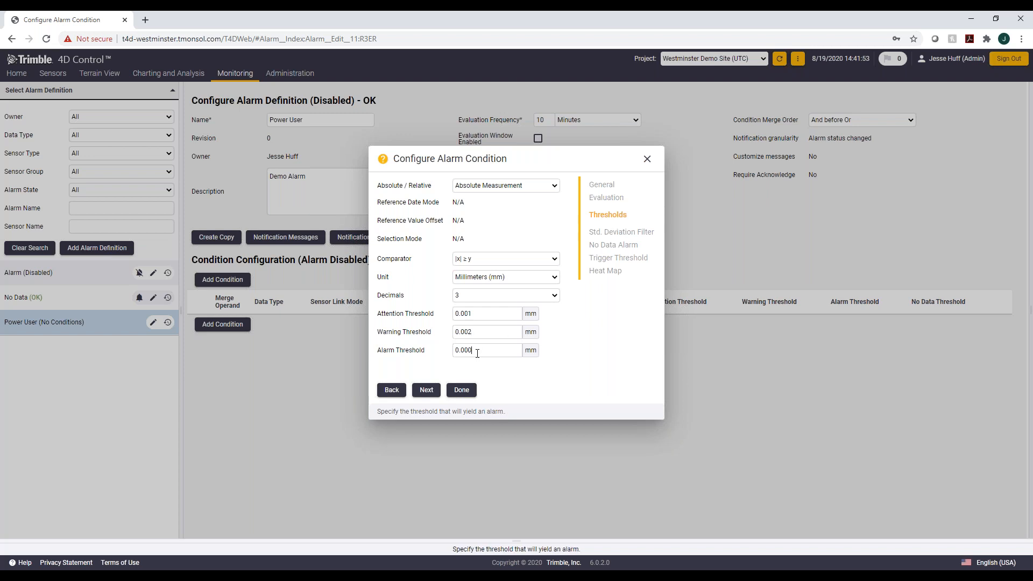
key(BackSpace)
text(3)
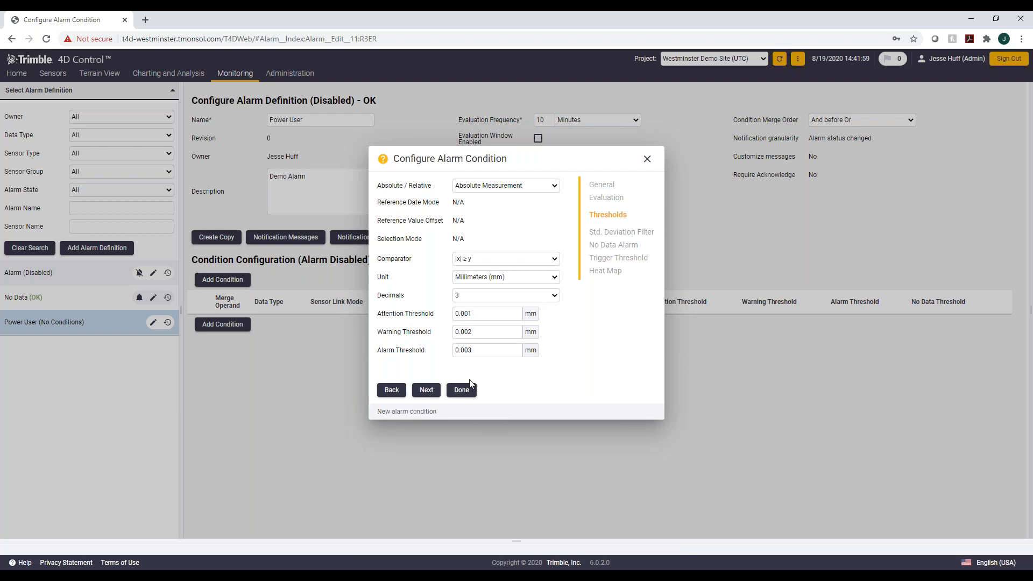
Step: Skip the standard deviation filter and enable a no-data alarm with a 2 Hours time window
click(430, 393)
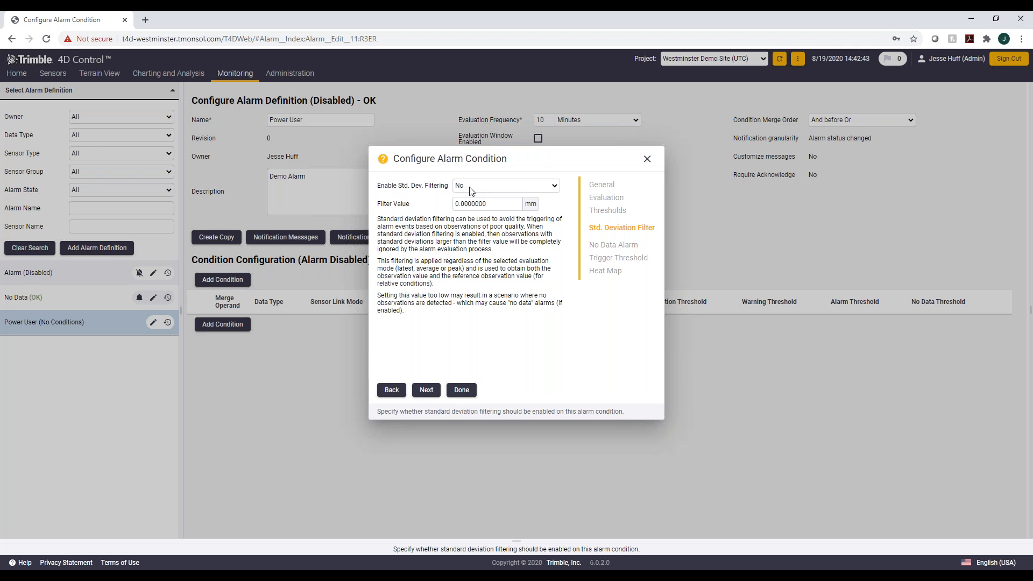
click(433, 390)
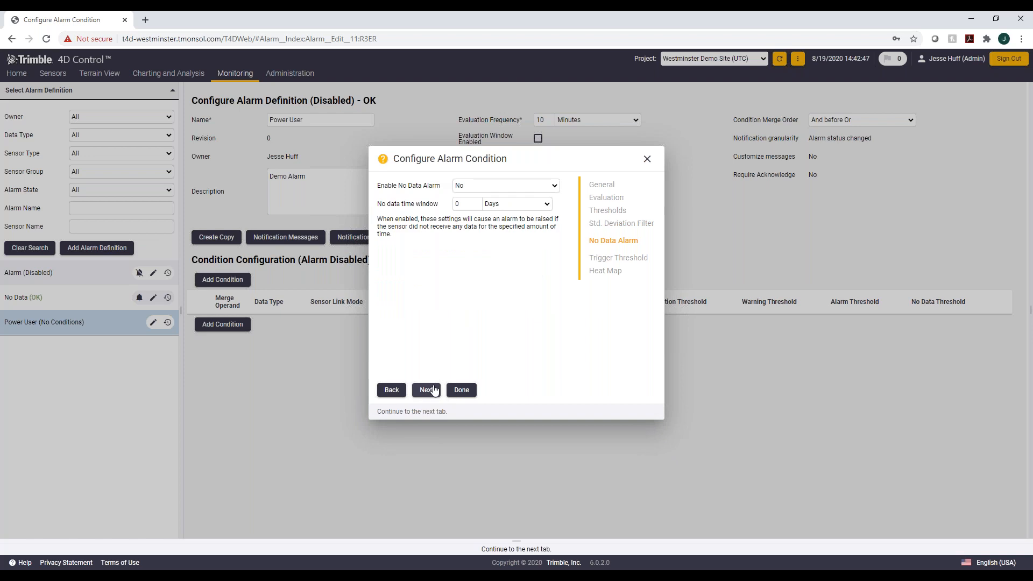
click(477, 185)
click(466, 206)
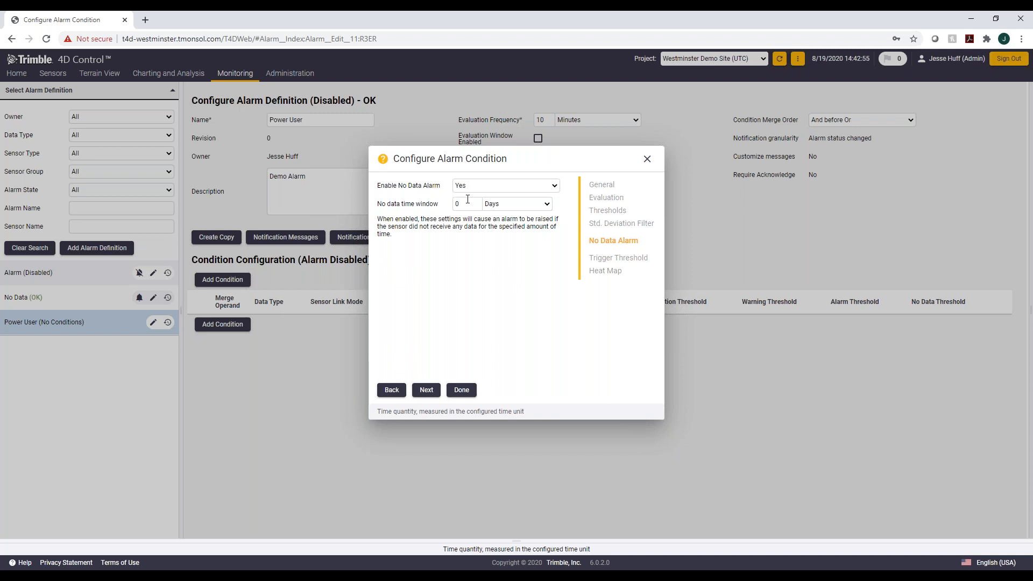
double_click(455, 204)
text(2)
click(546, 205)
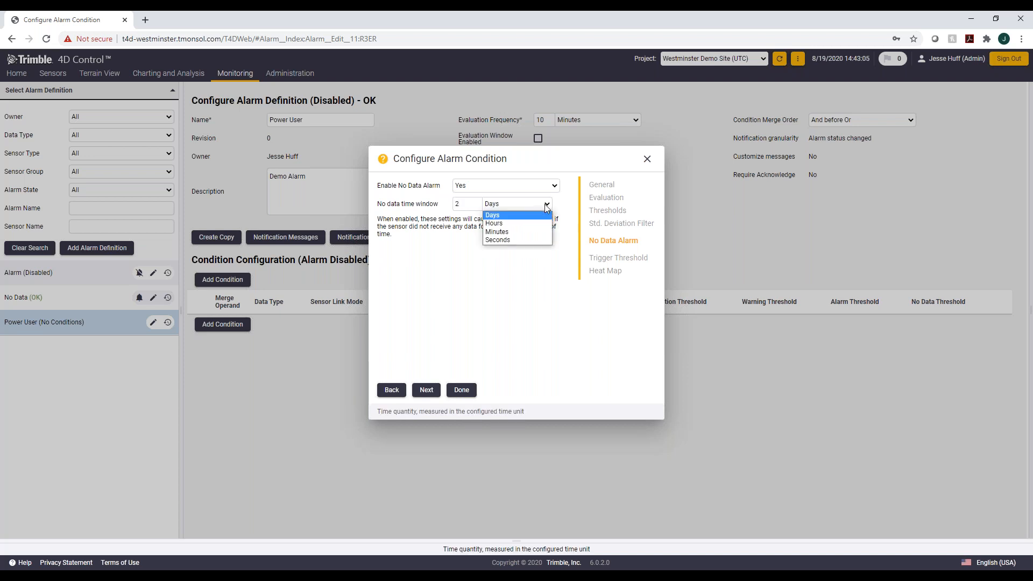
click(527, 228)
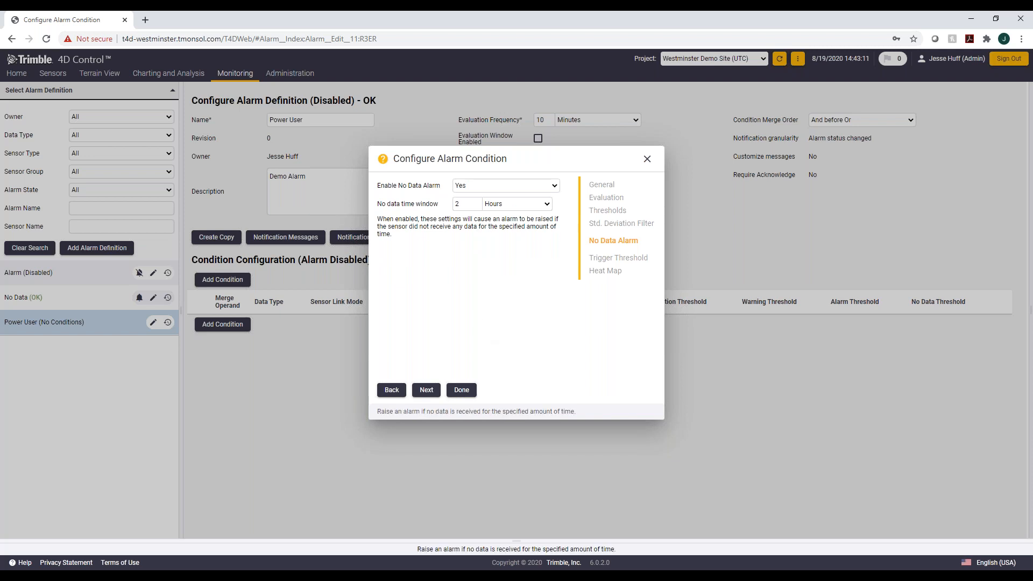
Step: Keep the trigger threshold type Any and continue to the heat map settings
click(425, 389)
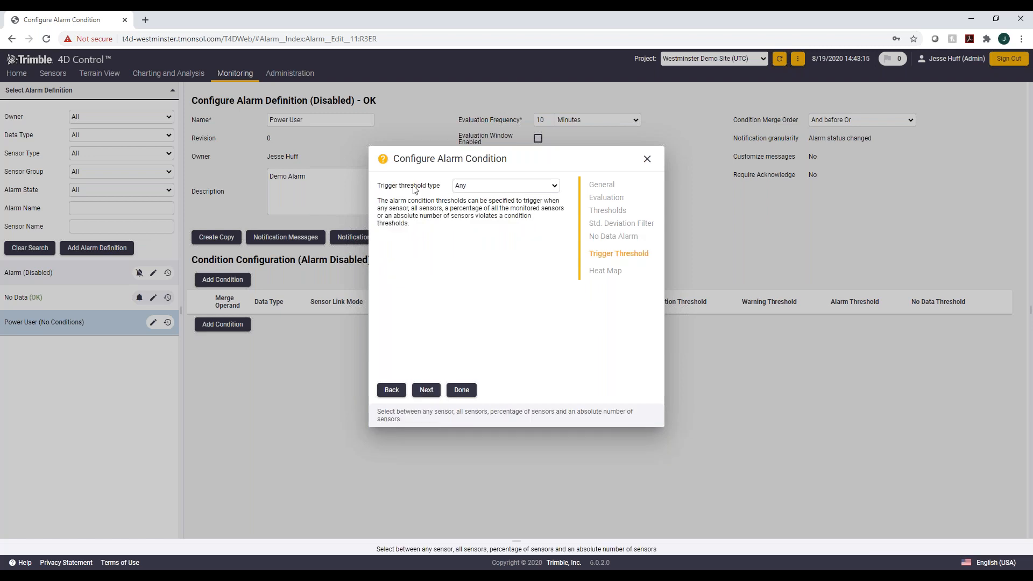
click(481, 189)
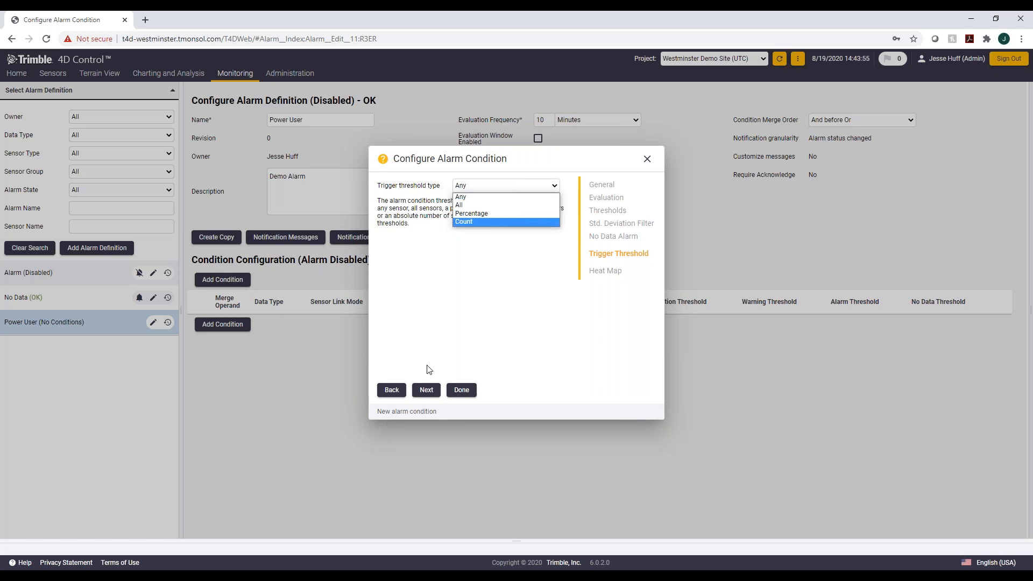
click(426, 389)
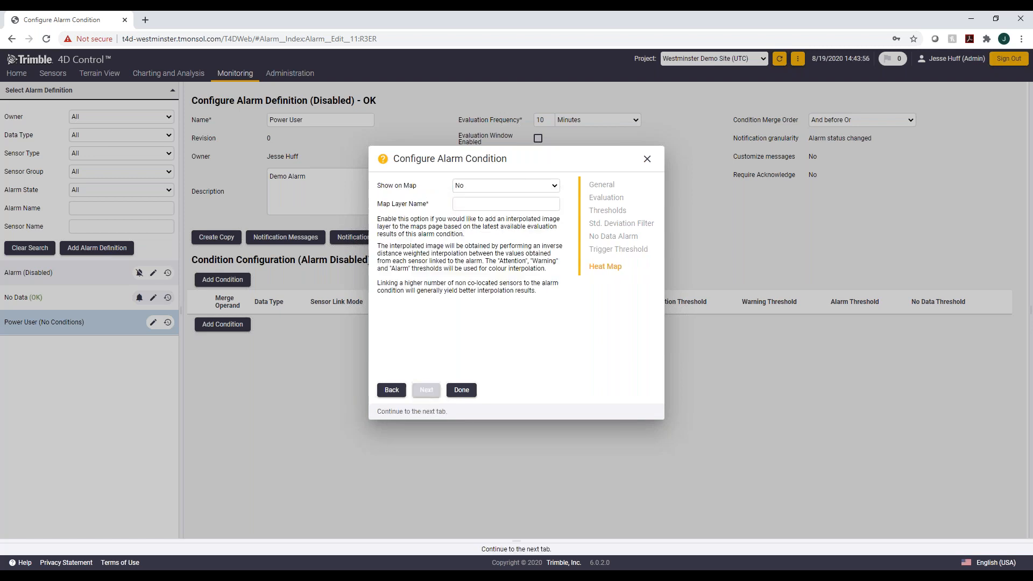
Step: Show the condition on the map with map layer name Power User and finish the alarm condition
click(477, 185)
click(461, 205)
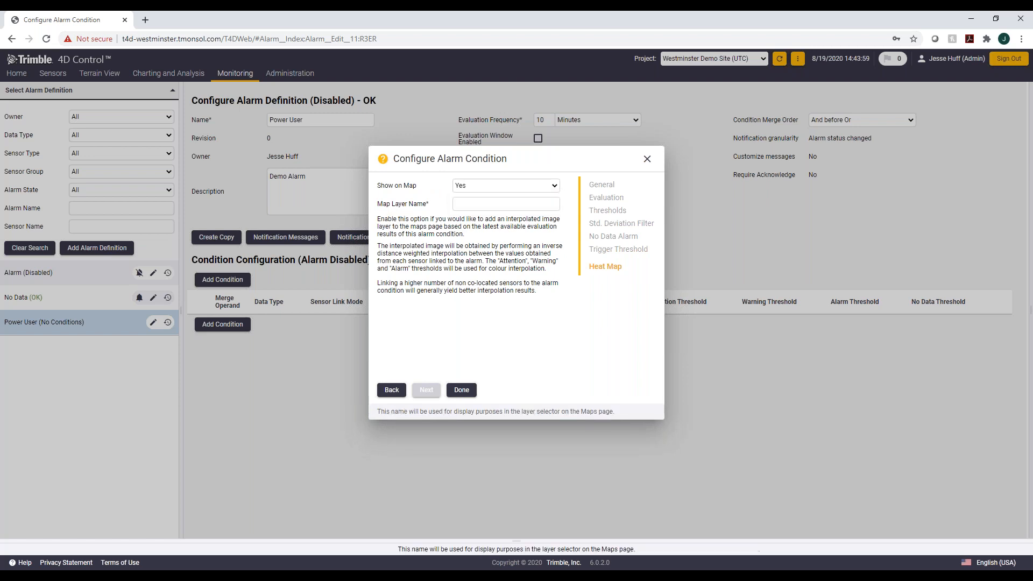
click(484, 204)
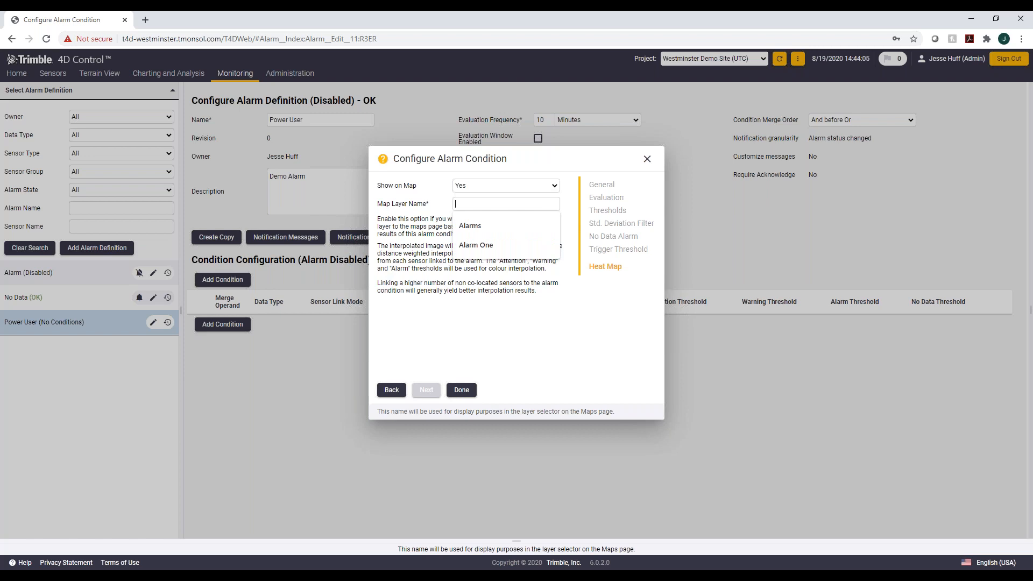
text(Power)
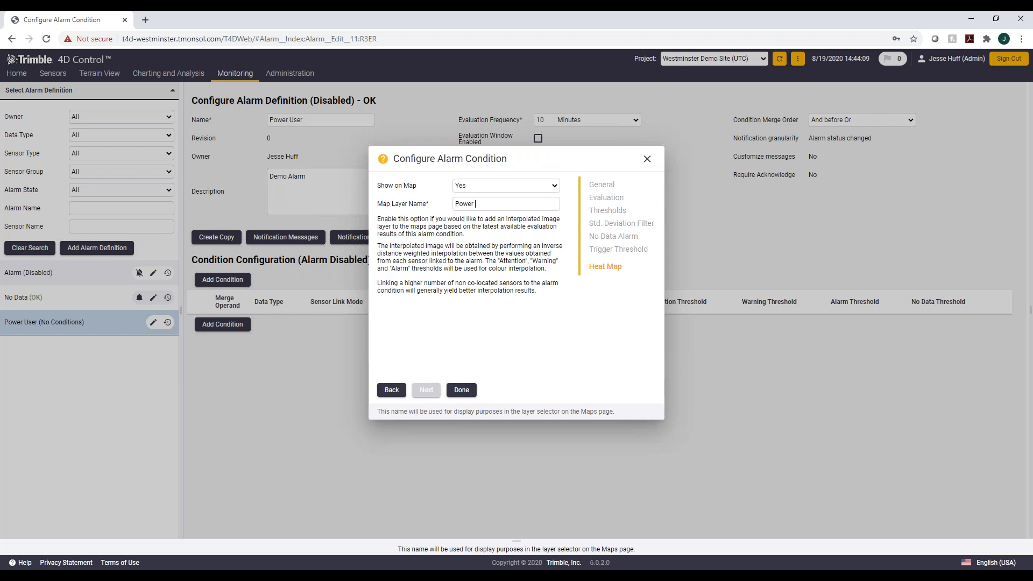
text(User)
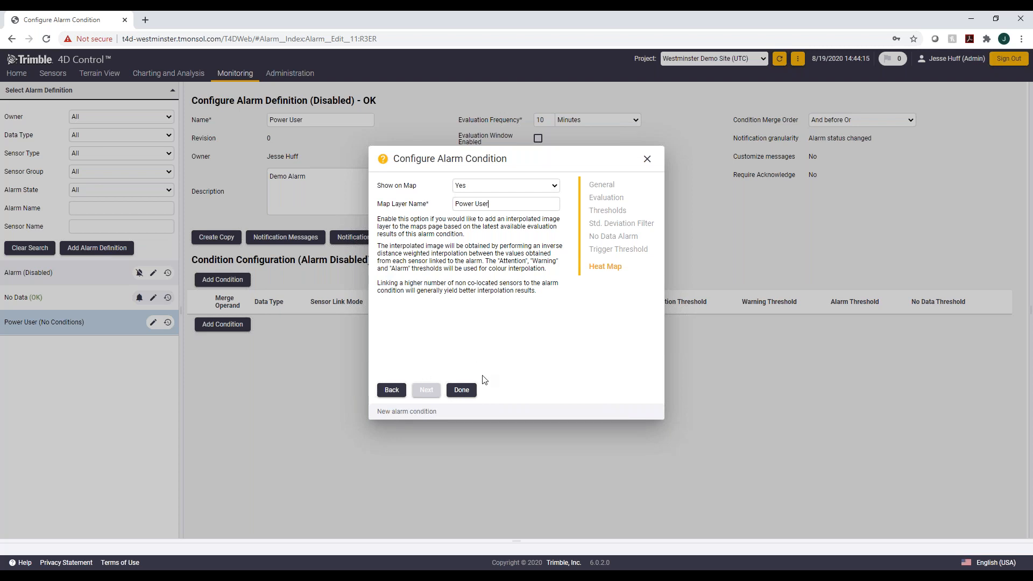
click(468, 391)
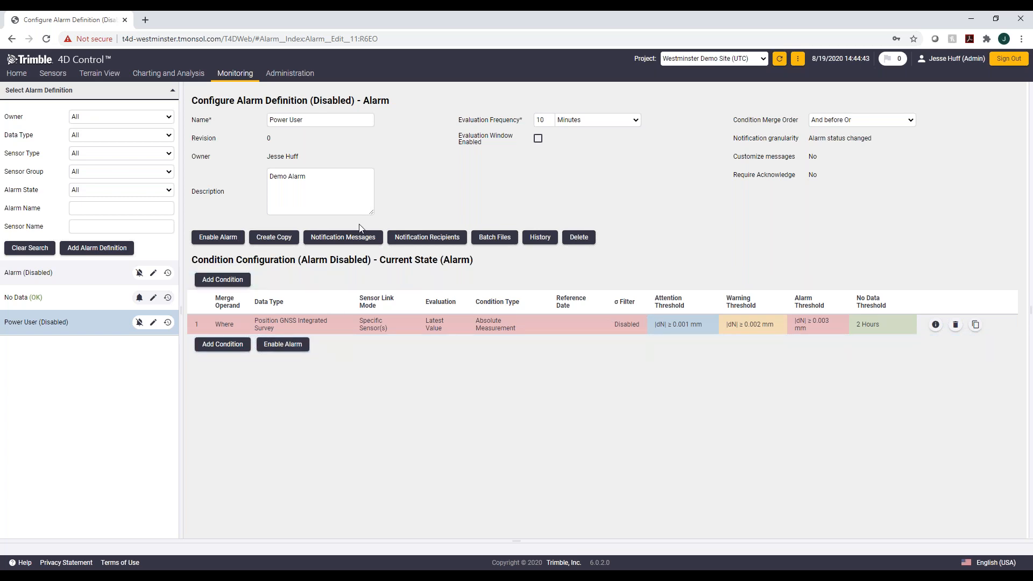
Step: Try enabling customized notification messages, then switch them back off and close the message settings
click(350, 237)
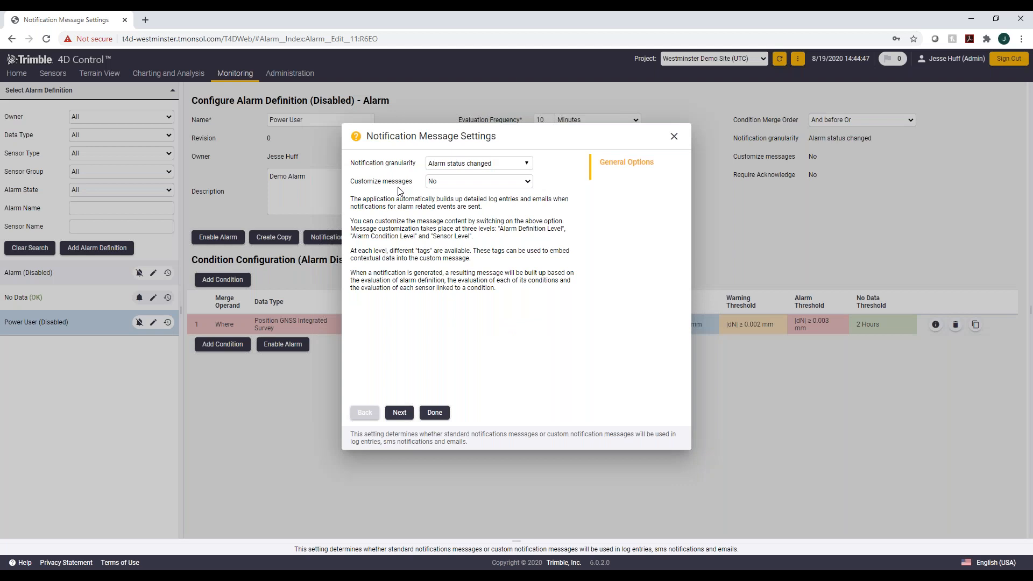
click(495, 163)
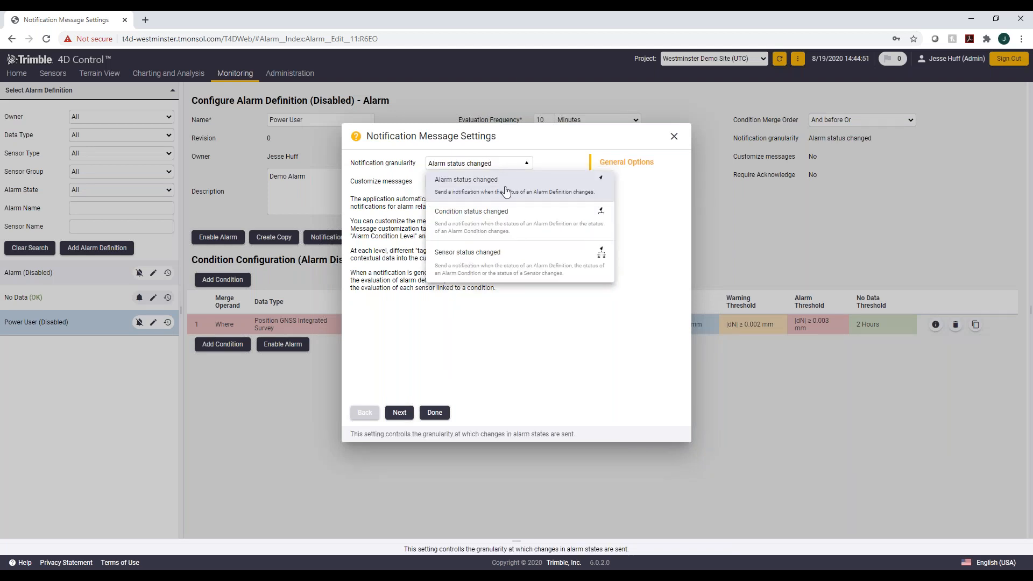
click(638, 315)
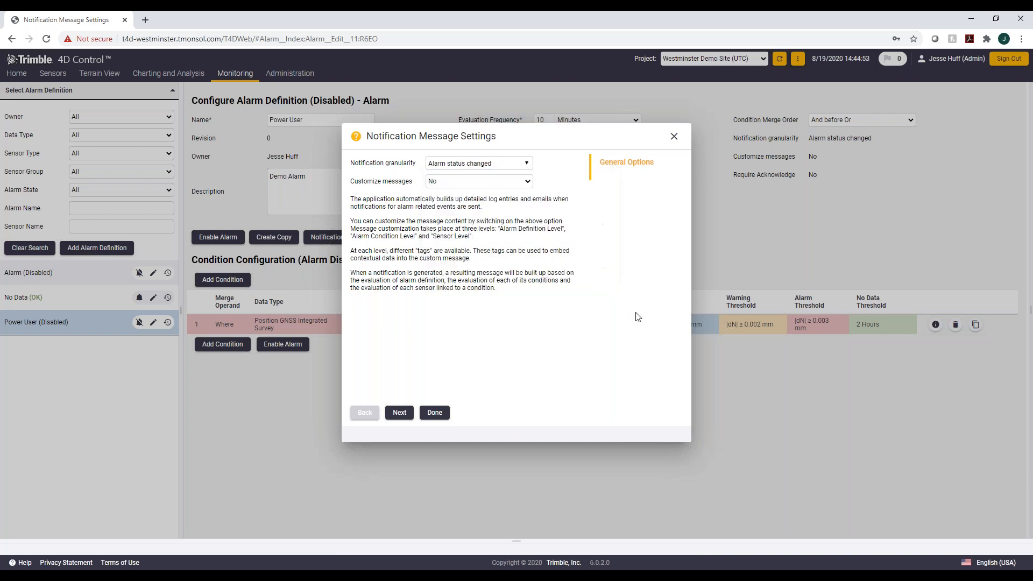
click(527, 181)
click(446, 200)
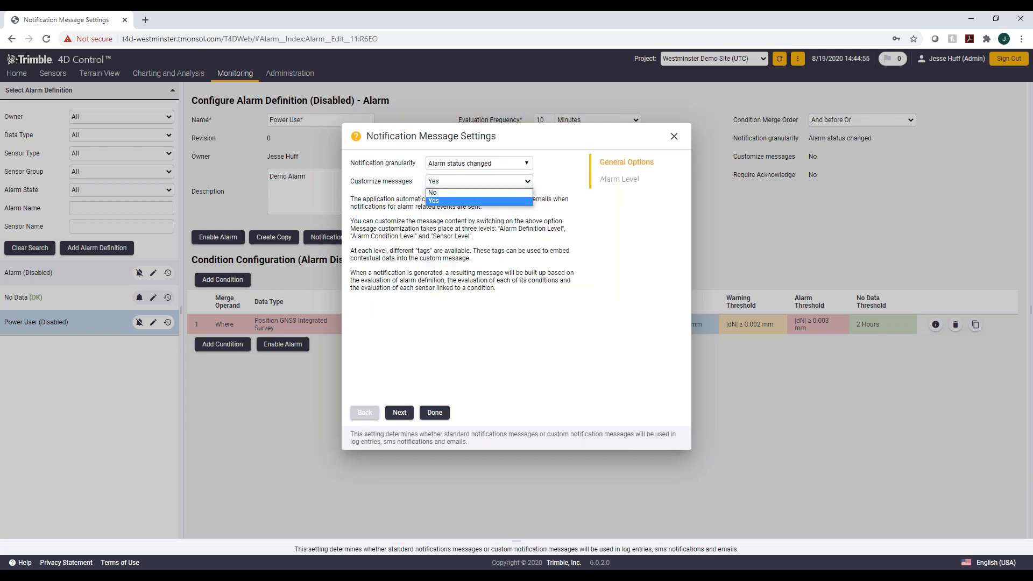
click(398, 413)
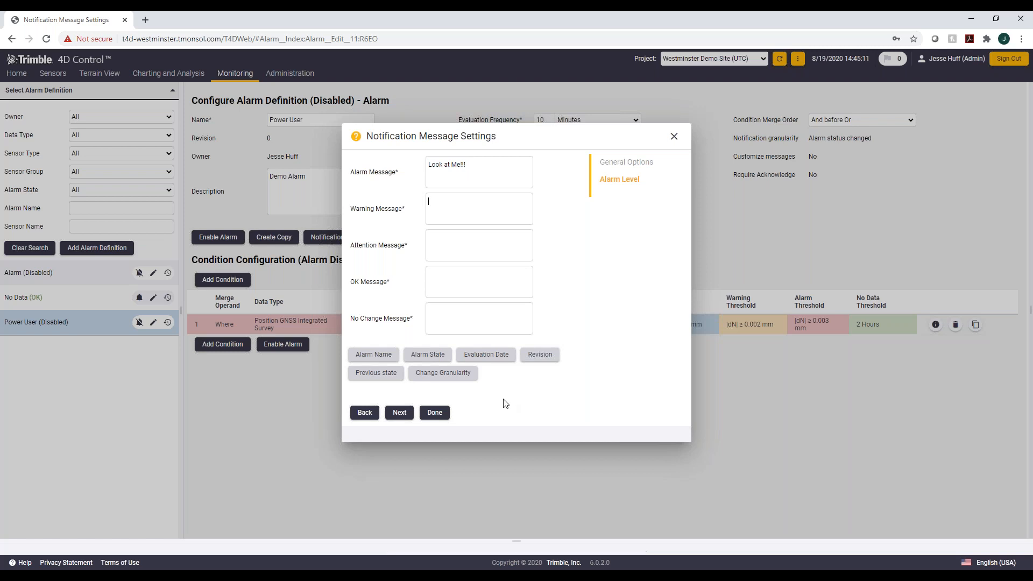
click(372, 414)
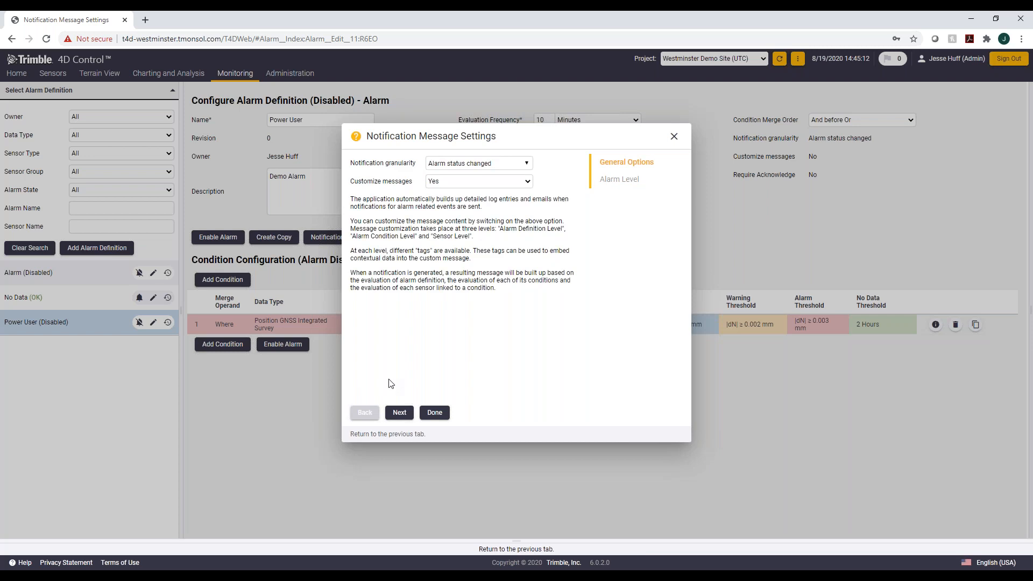
click(527, 182)
click(515, 200)
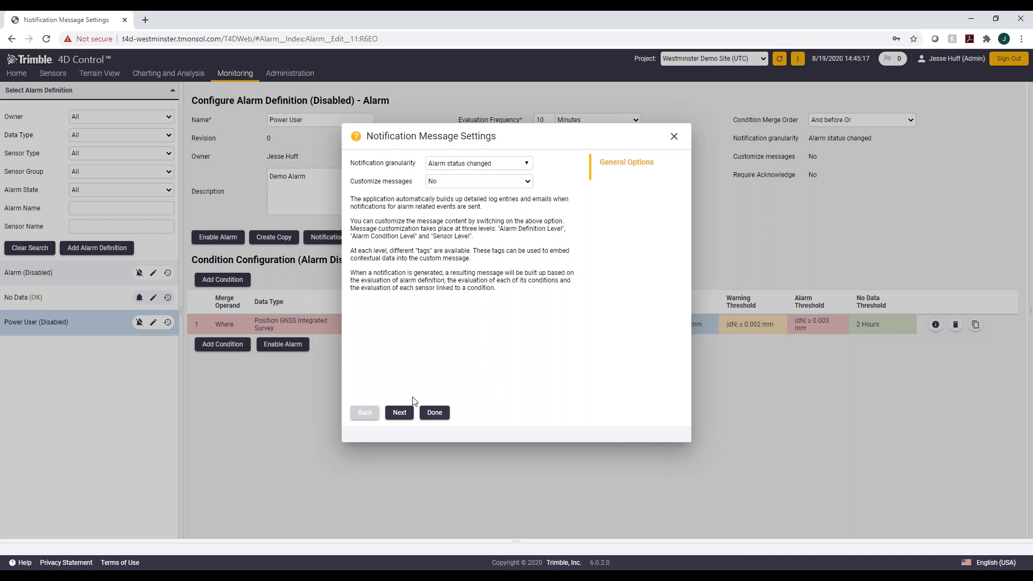
click(434, 419)
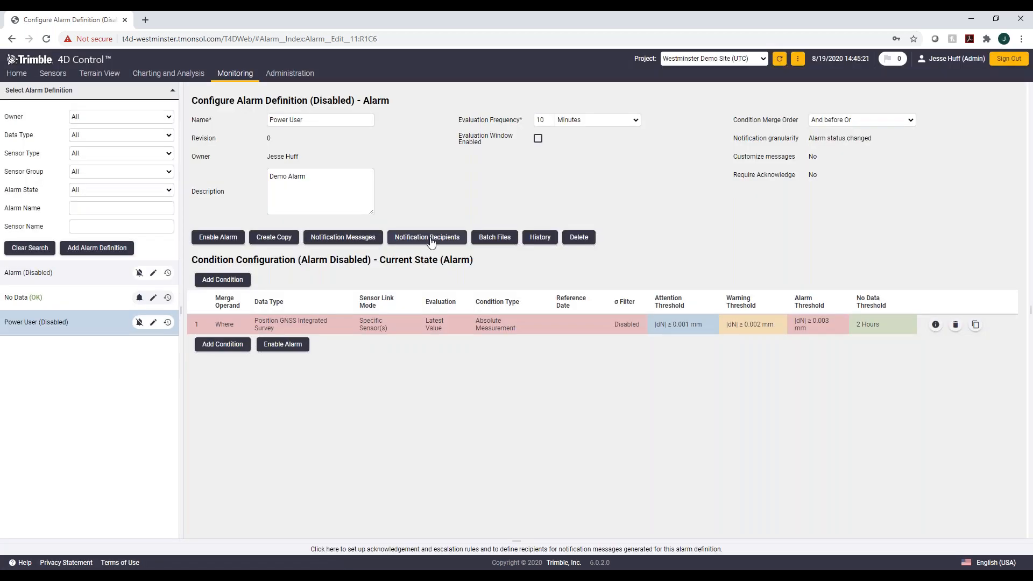
Step: Keep acknowledgement off and add a second specific user to the first-notification recipients
click(428, 237)
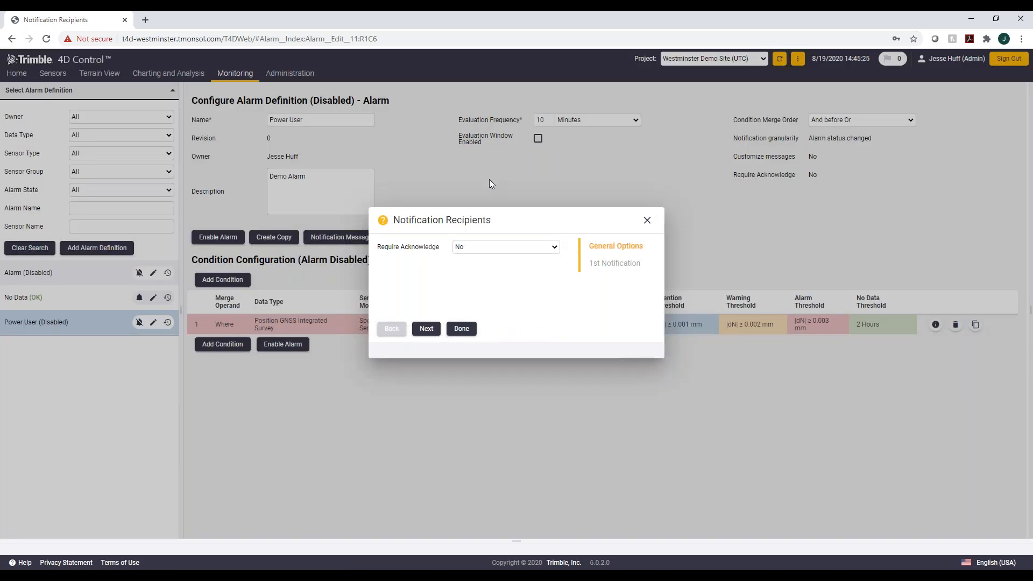
click(533, 247)
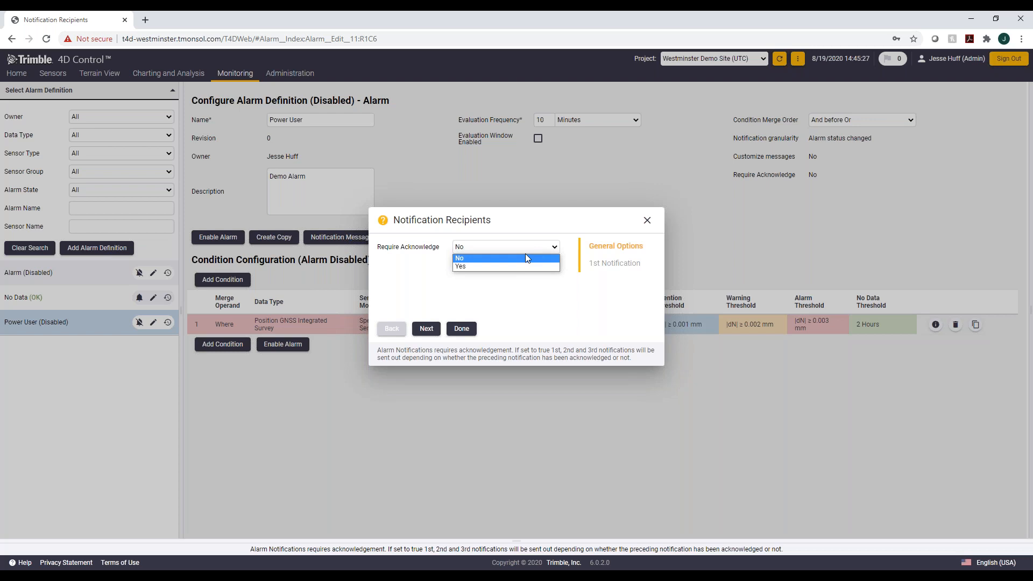
click(525, 257)
click(438, 329)
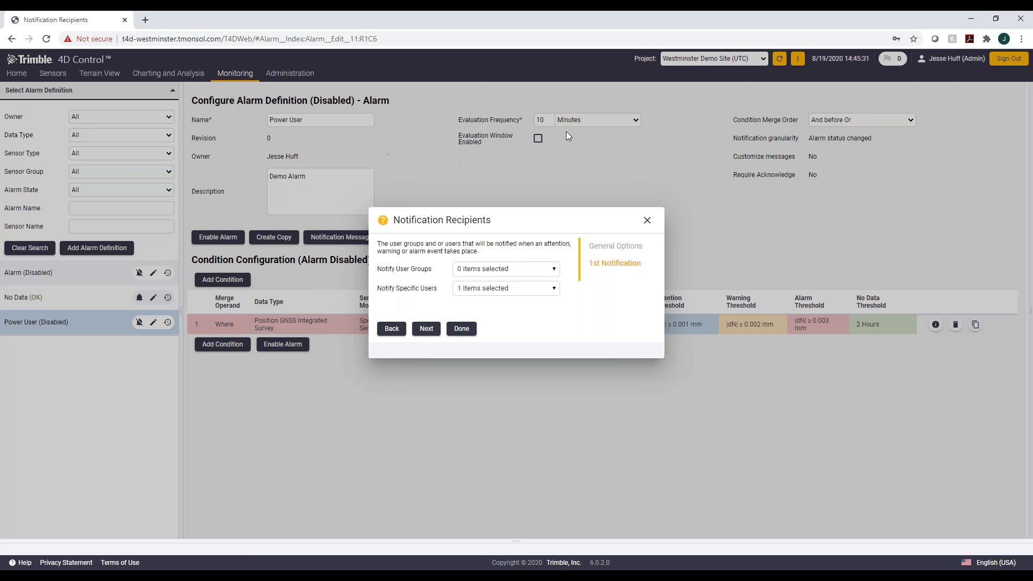
click(553, 288)
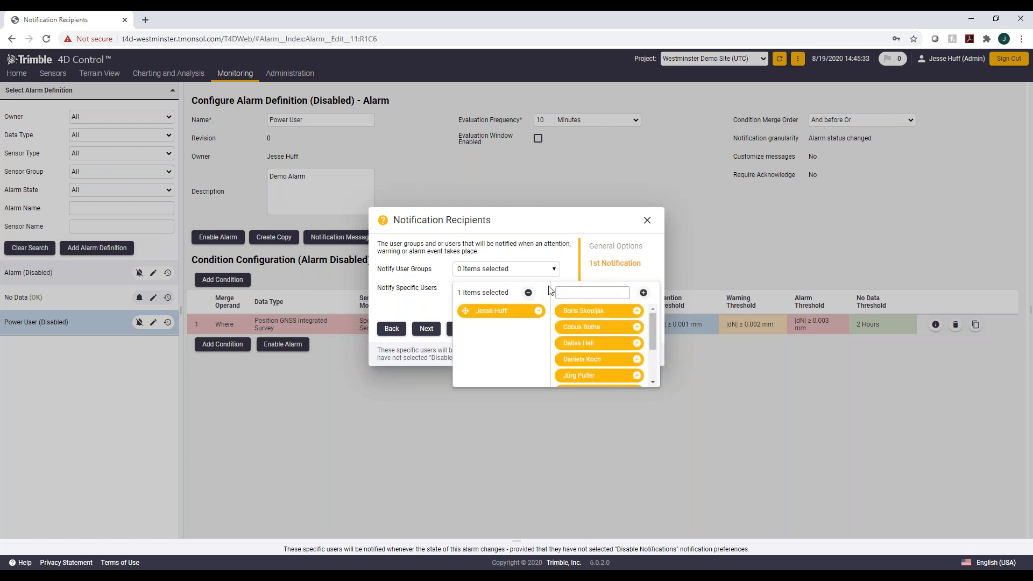
scroll(653, 339, down, 4)
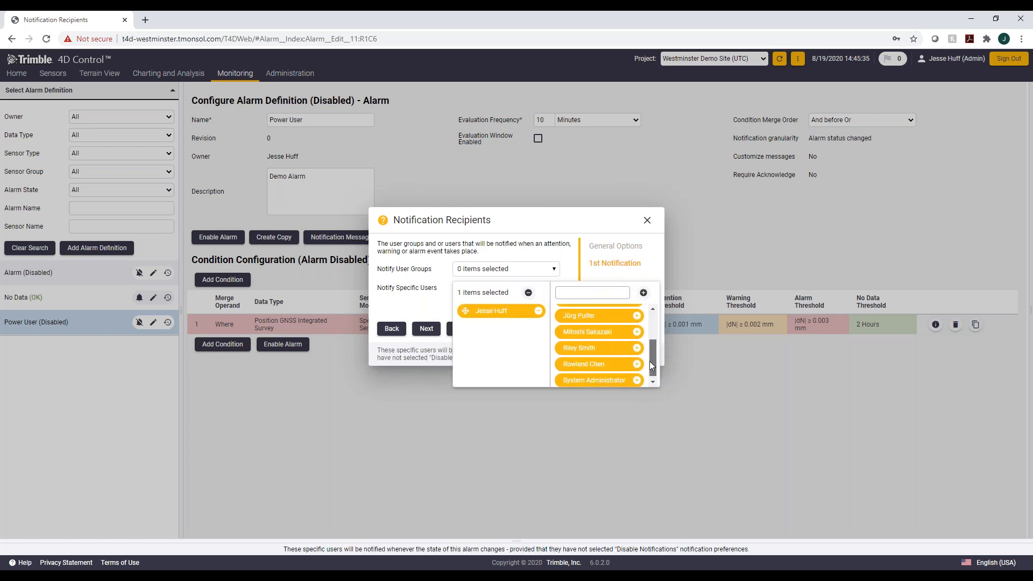
click(638, 350)
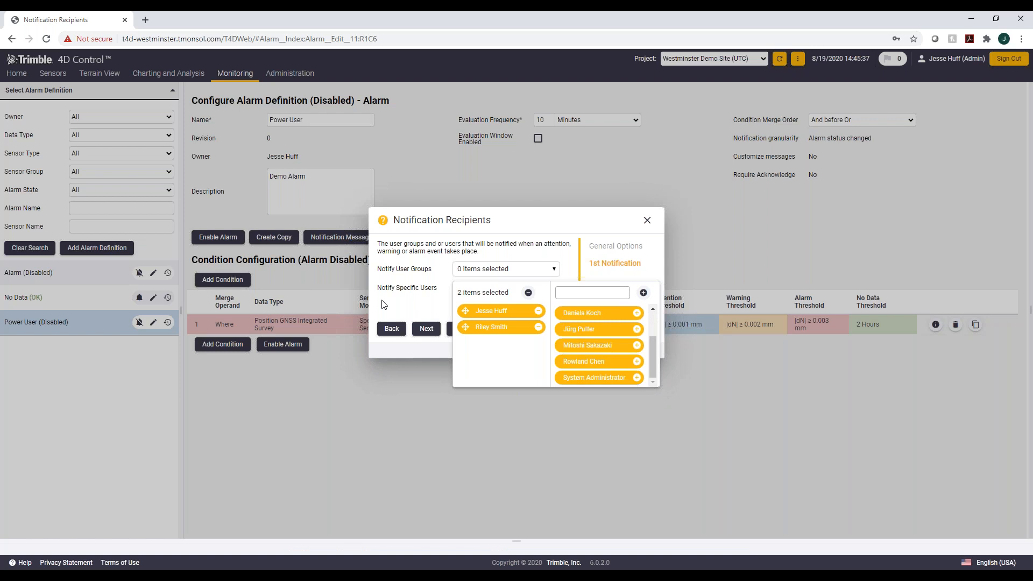
click(422, 312)
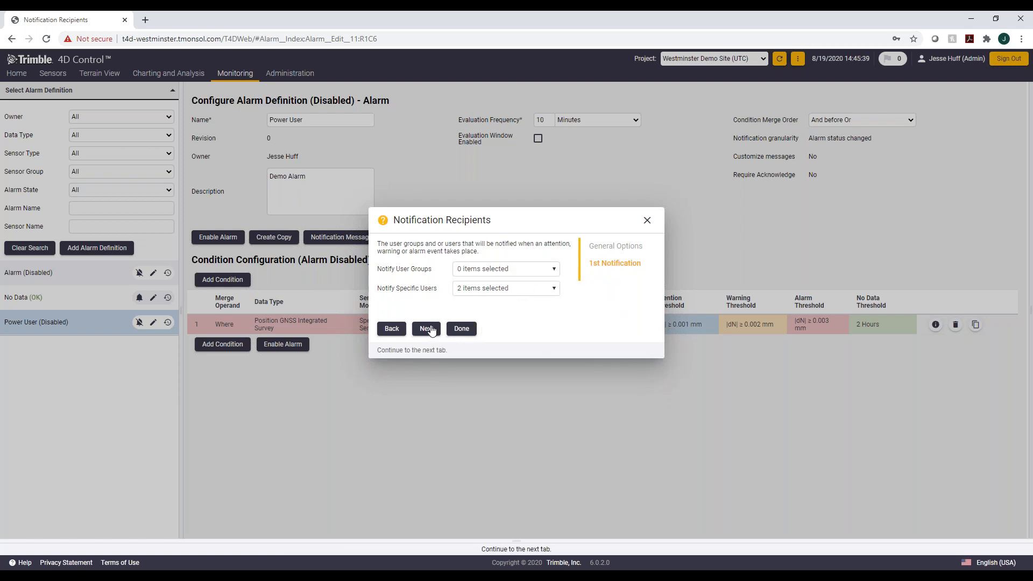
click(455, 335)
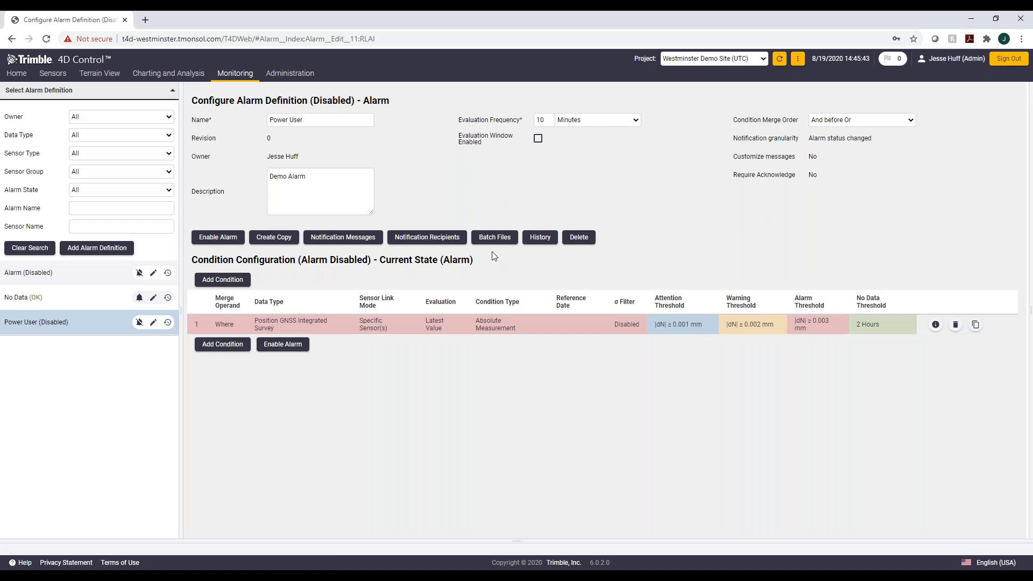
Step: Review the batch file execution options and close the dialog without saving
click(496, 244)
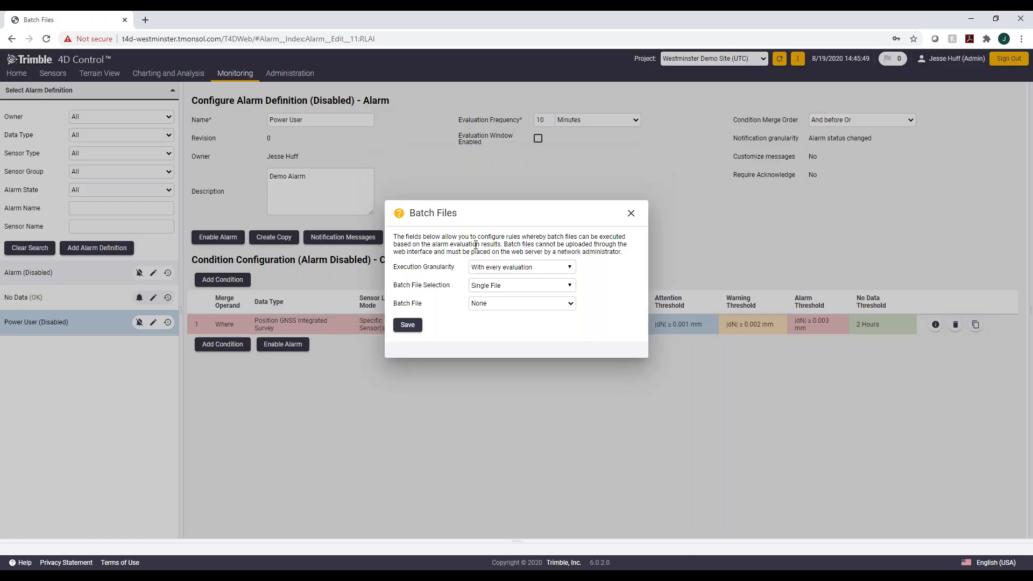
click(551, 289)
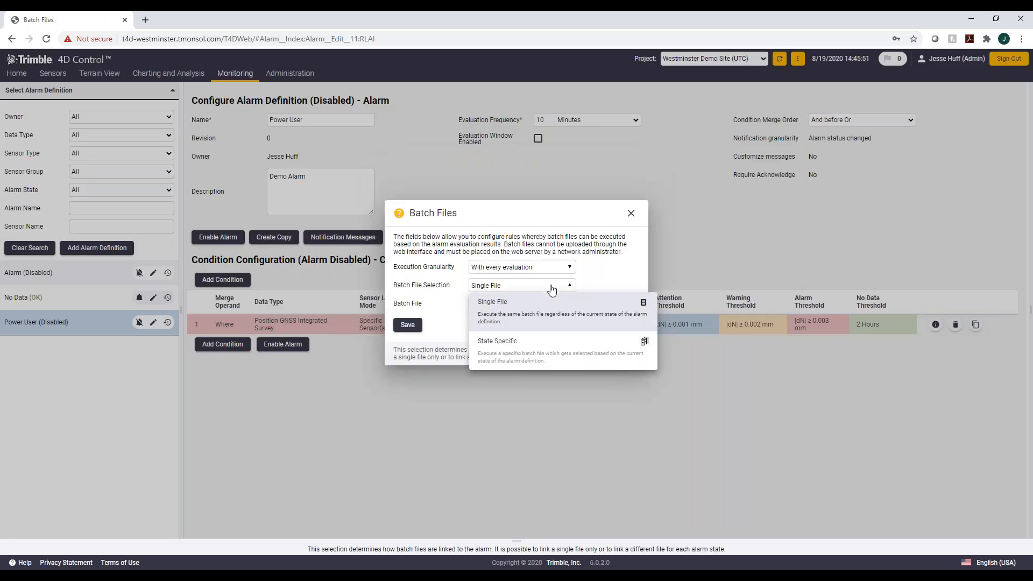
click(576, 307)
click(572, 305)
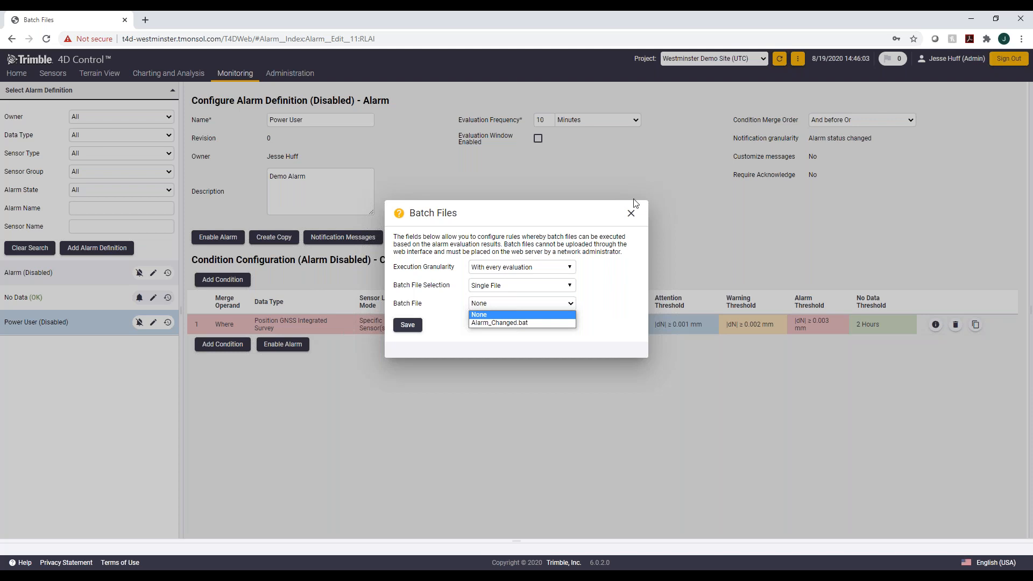
click(628, 214)
click(628, 214)
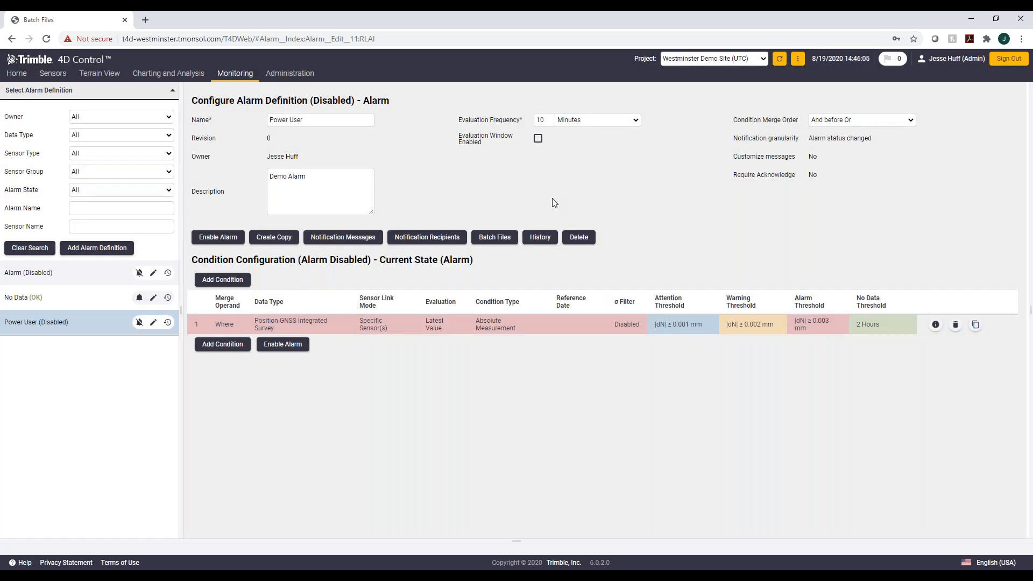
Step: Open the Power User alarm's evaluation history and refresh it
click(542, 239)
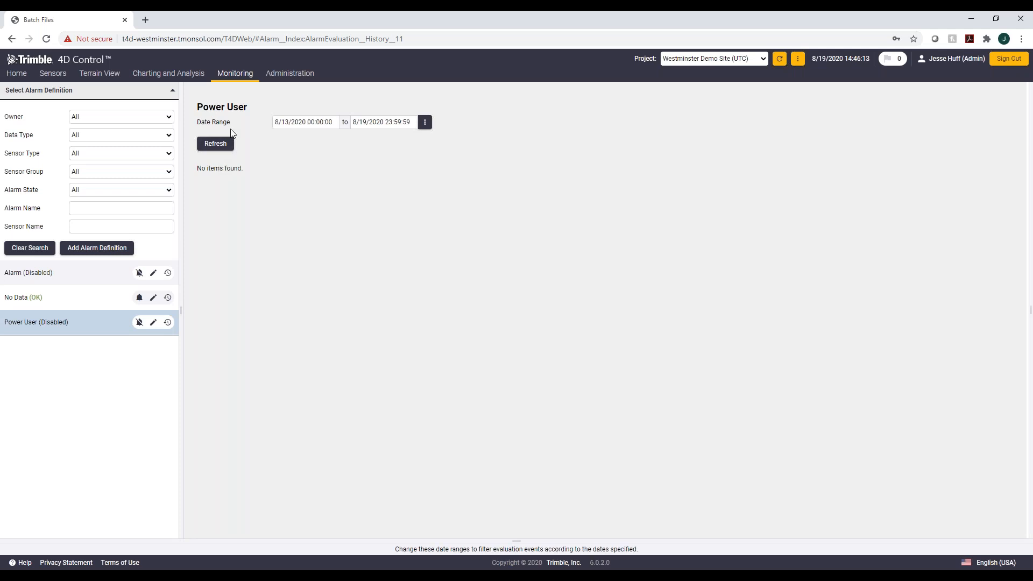
click(215, 143)
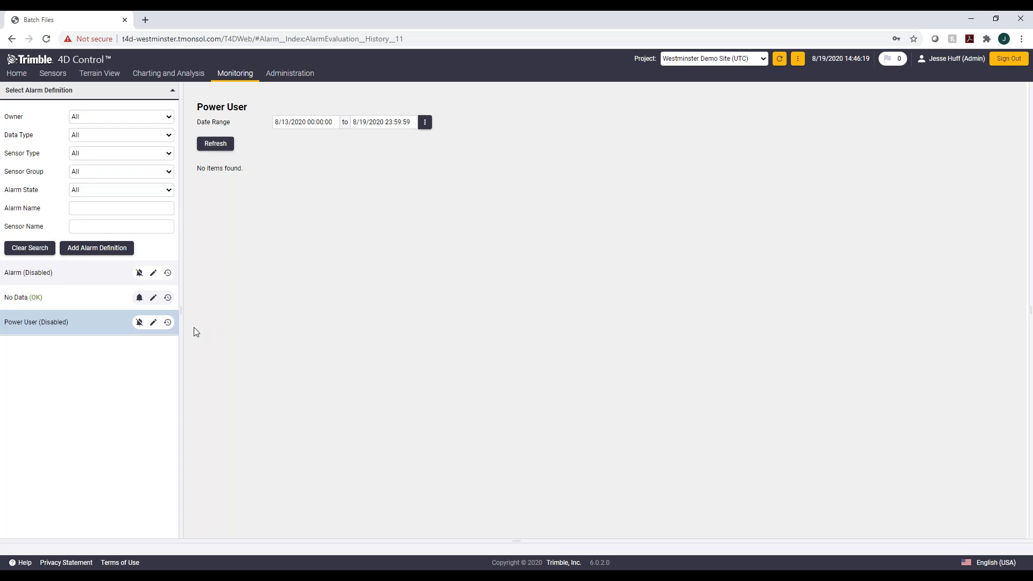
Step: Open the Power User alarm definition for editing and enable the alarm
click(59, 323)
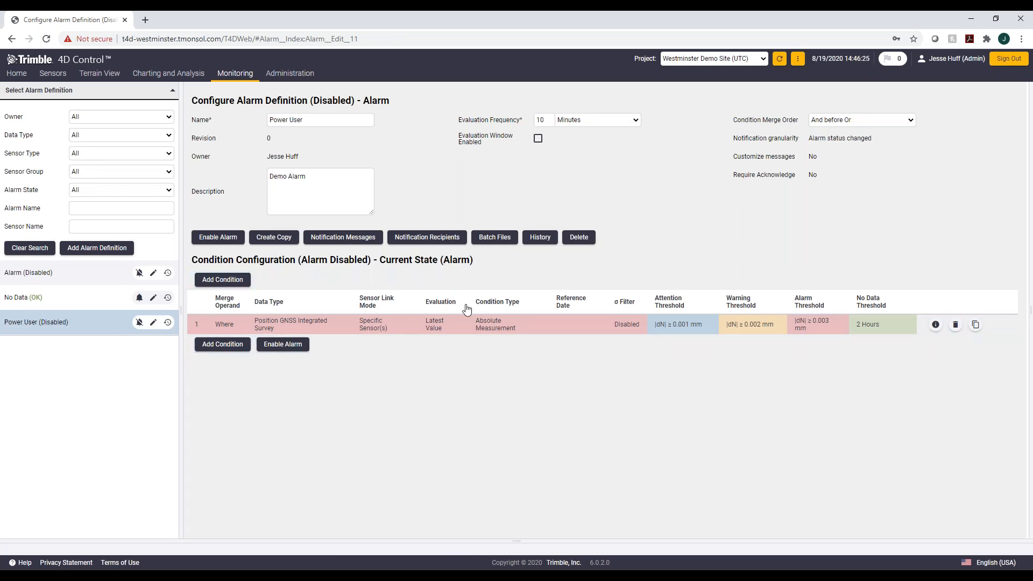
click(301, 343)
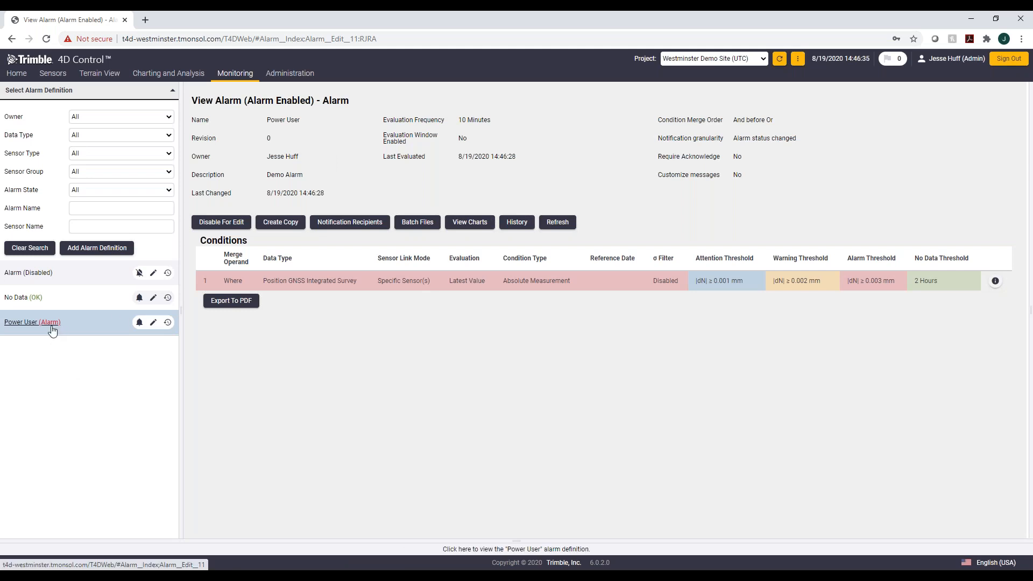
Step: Browse the Sensors and Home pages, then open the terrain Map and examine the sensor markers and their tooltips around the site
click(53, 75)
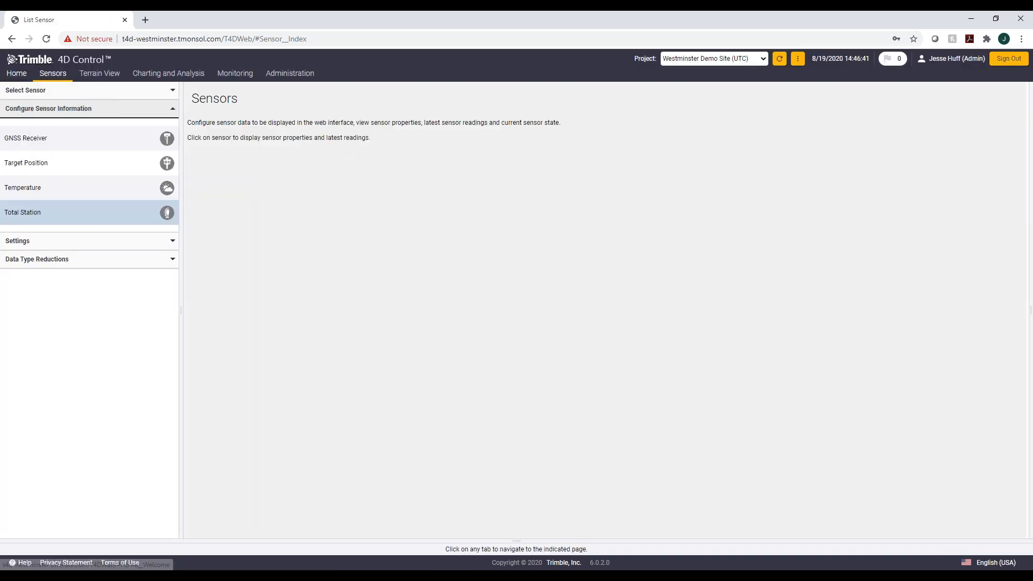
click(17, 73)
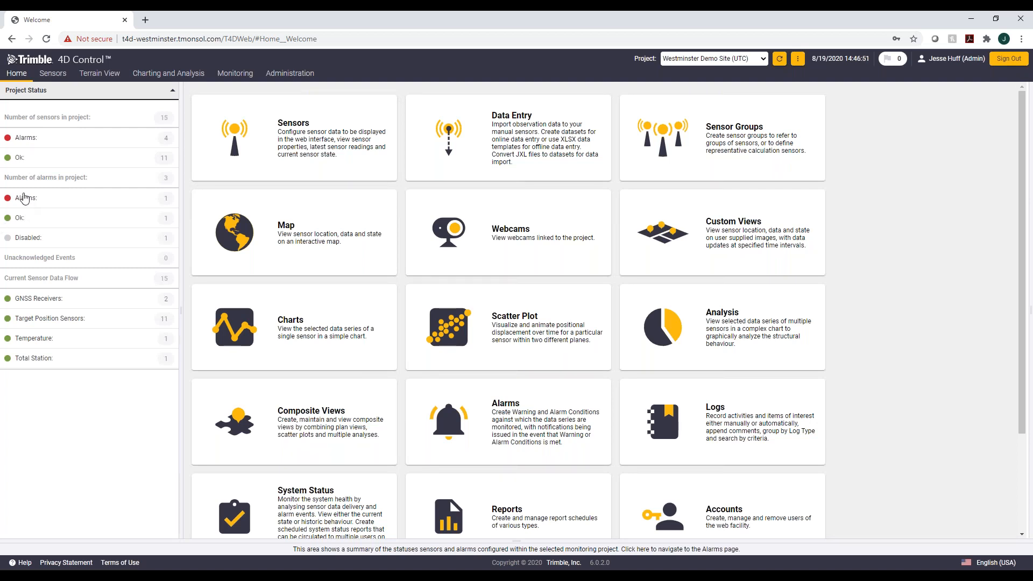
click(99, 73)
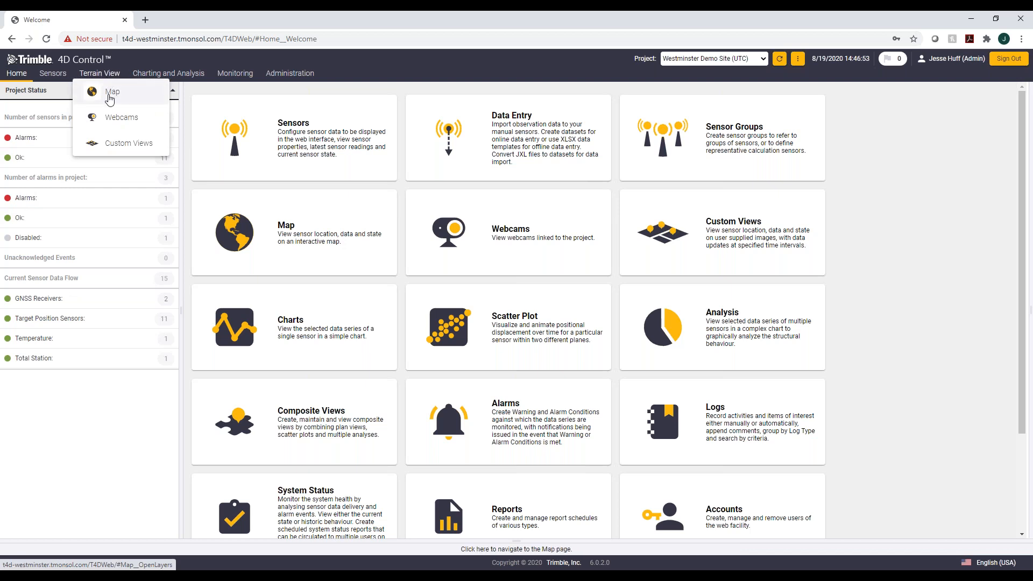
click(111, 94)
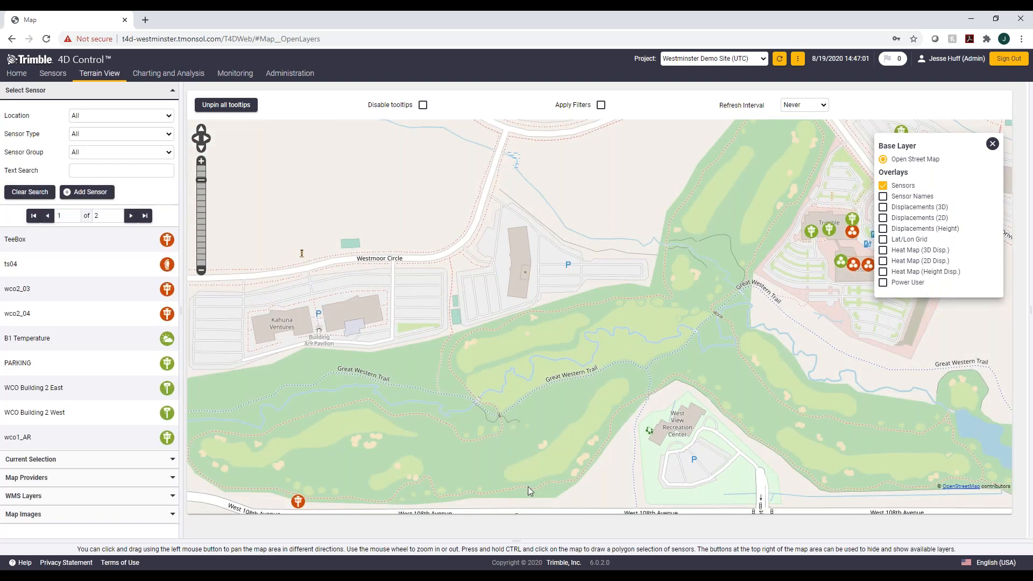
drag(668, 258, 386, 312)
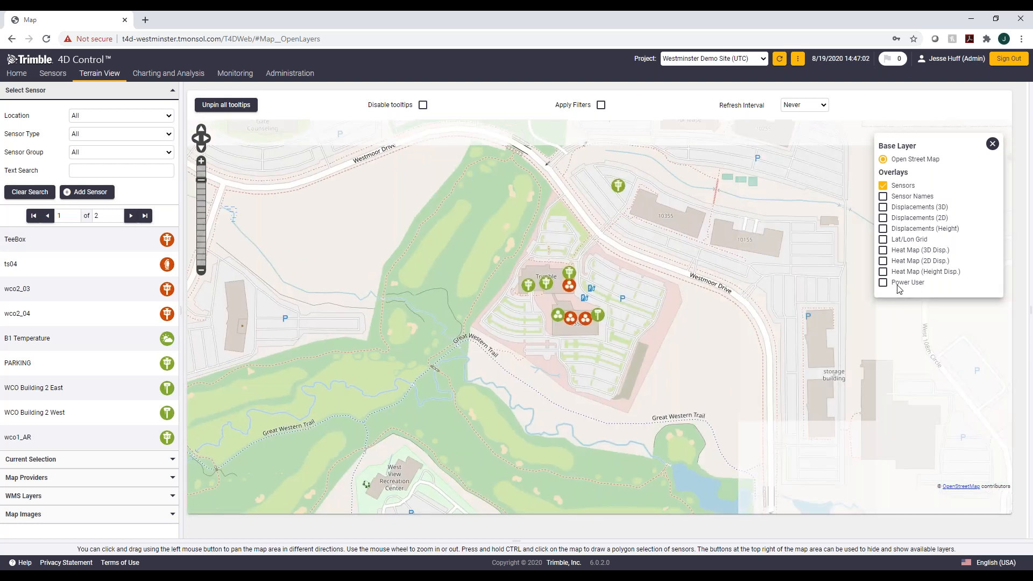
drag(649, 386, 931, 333)
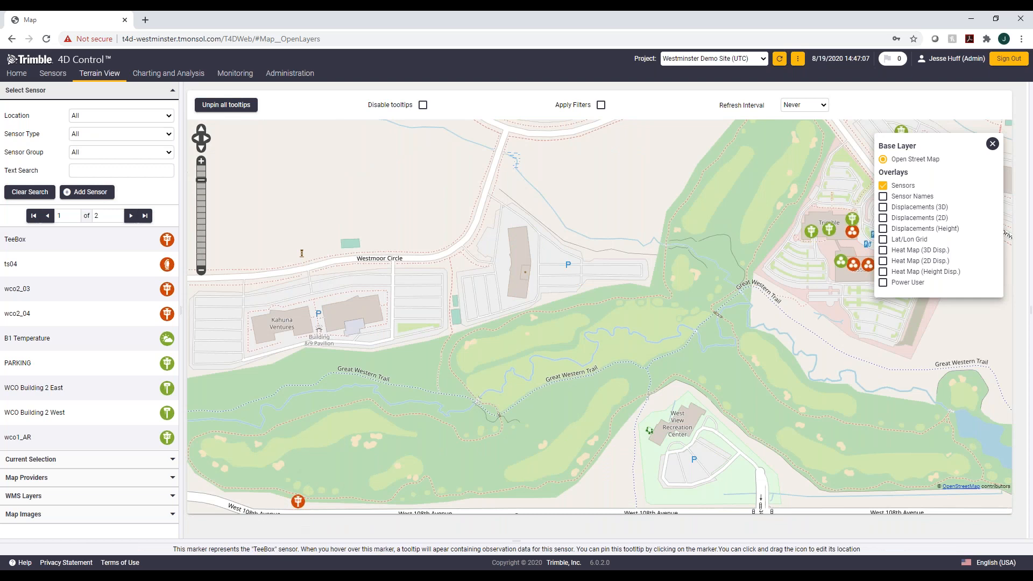
mouse_move(296, 500)
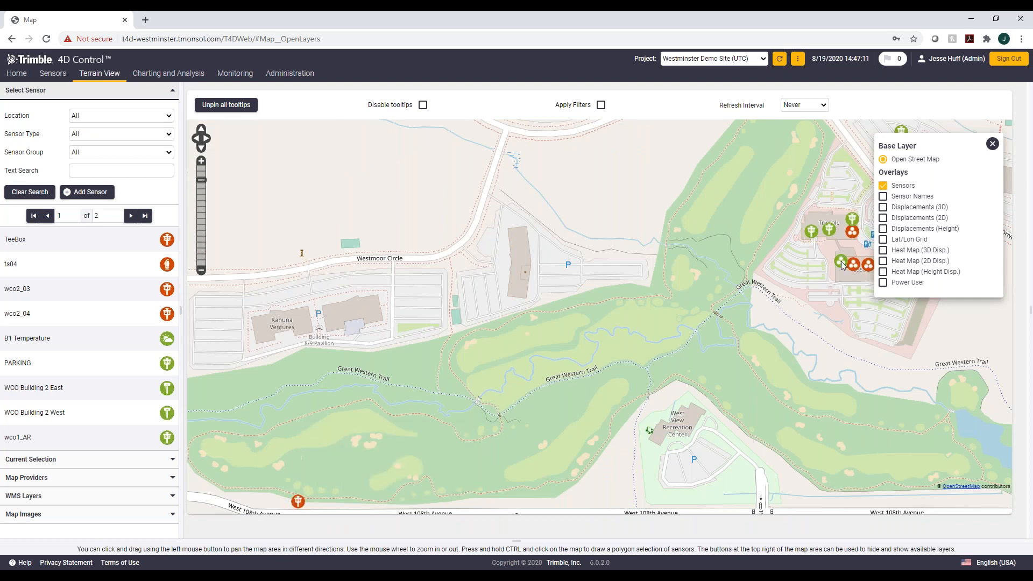
mouse_move(782, 322)
mouse_down()
mouse_move(722, 326)
mouse_move(699, 269)
mouse_up()
mouse_move(770, 185)
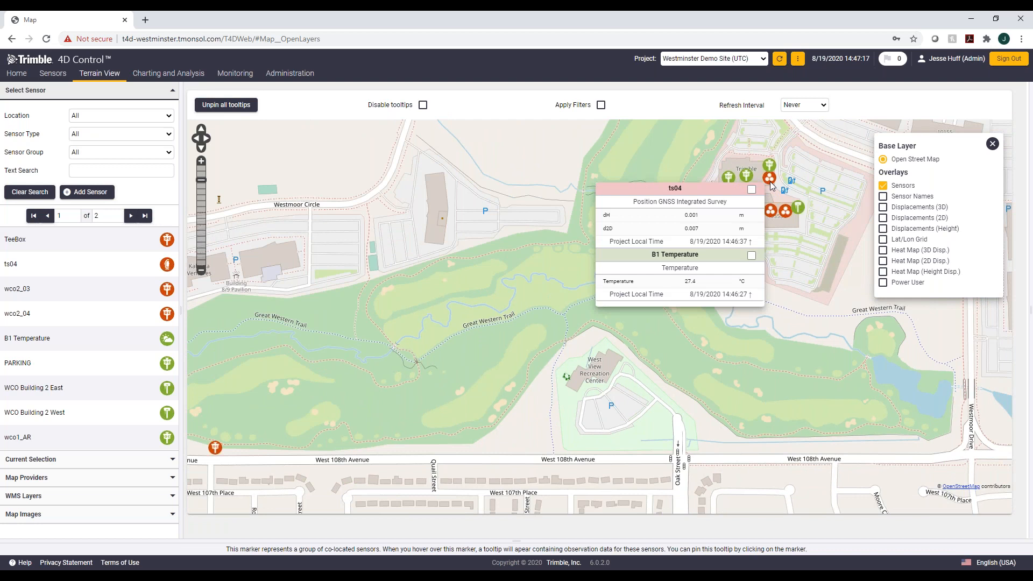
scroll(768, 239, up, 2)
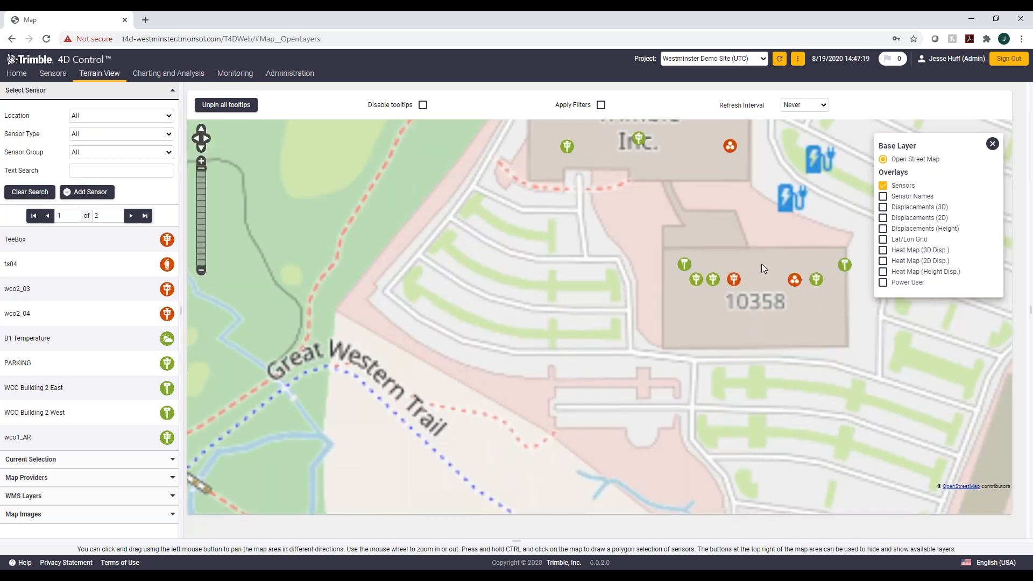
drag(759, 216, 666, 312)
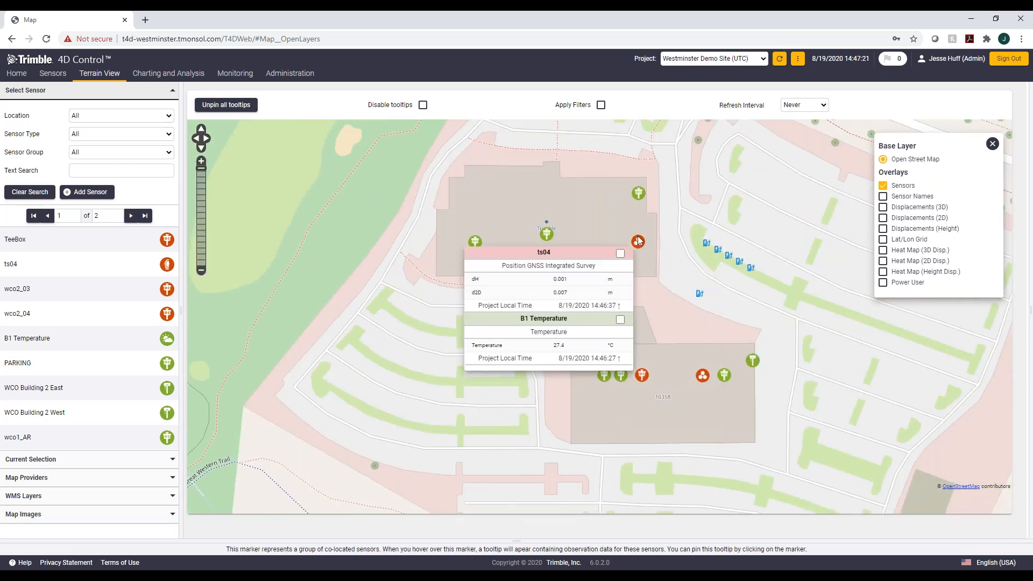
mouse_move(592, 359)
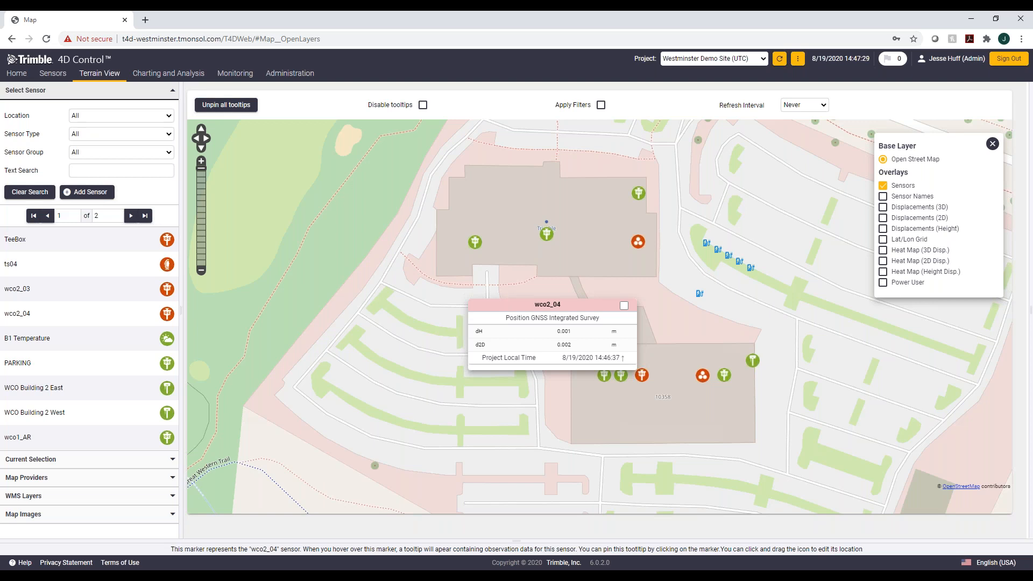
mouse_move(637, 242)
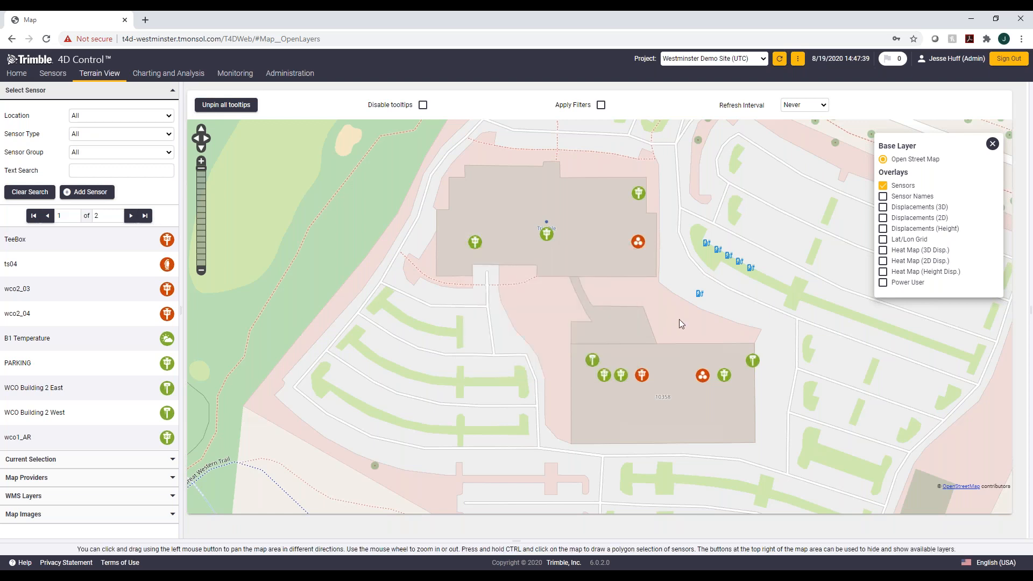
scroll(679, 319, down, 2)
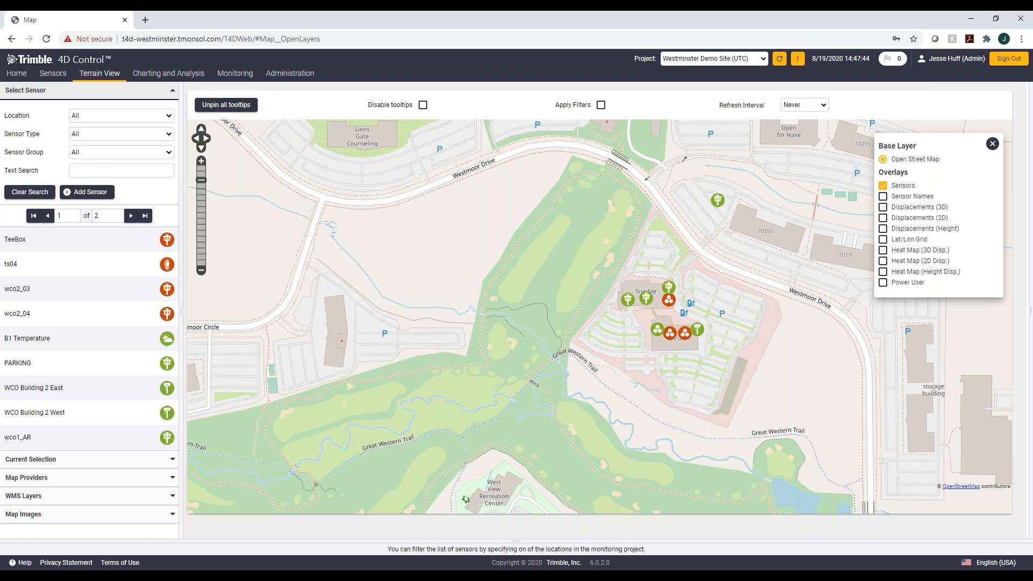
Step: Return to the alarm list, open the Power User alarm and disable it for editing
click(235, 74)
click(246, 92)
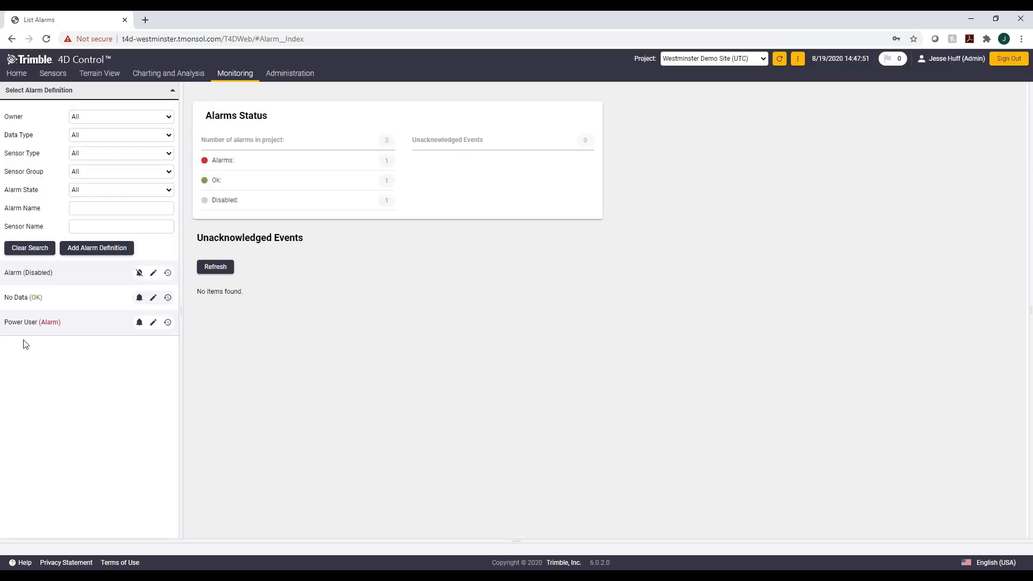
click(32, 323)
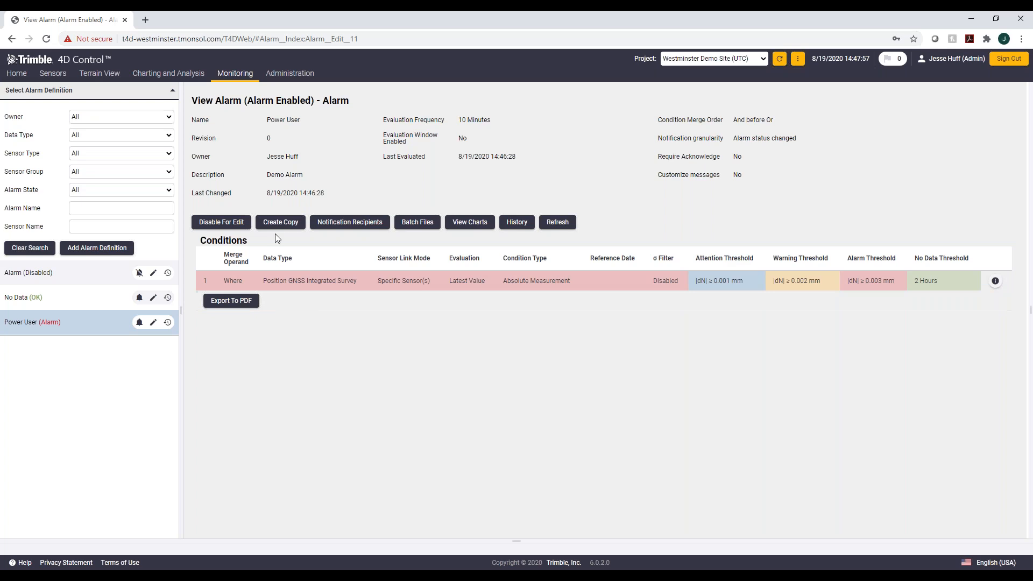
click(227, 226)
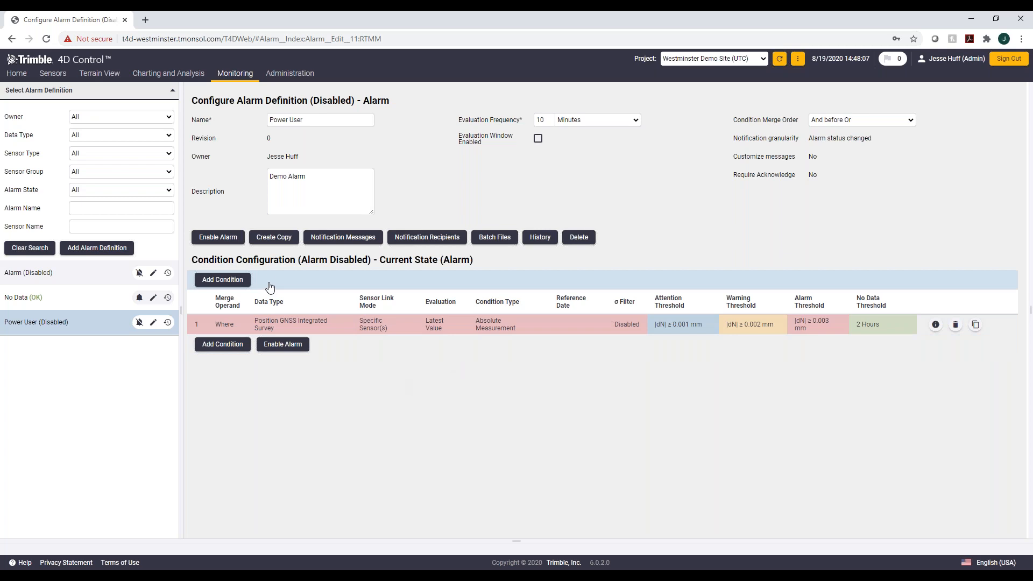
Step: Add a new And condition on Temperature data monitoring the specific sensor B1 Temperature, keeping the latest available value evaluation
click(211, 346)
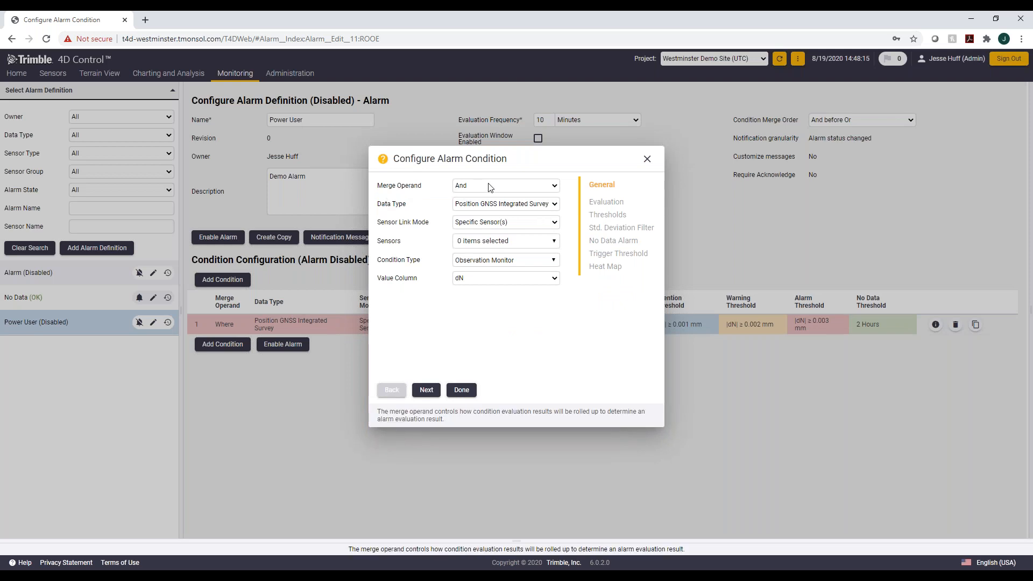
click(503, 205)
click(493, 223)
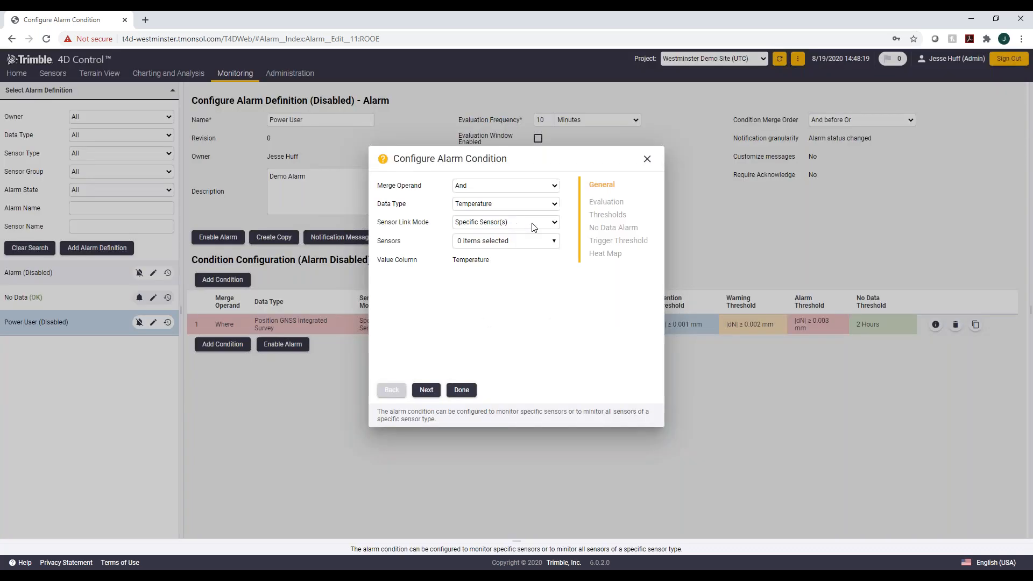
click(554, 222)
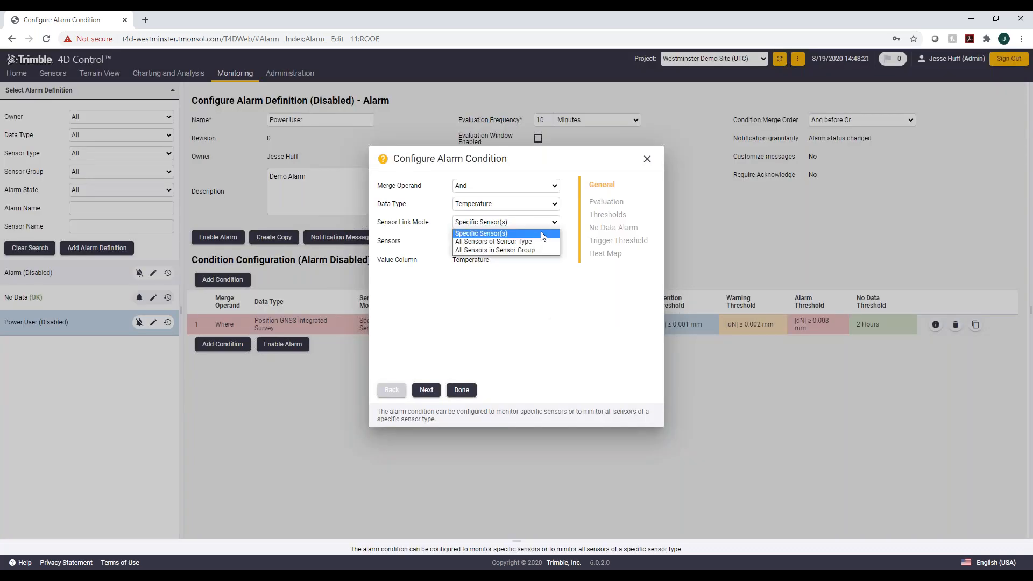
click(538, 270)
click(543, 243)
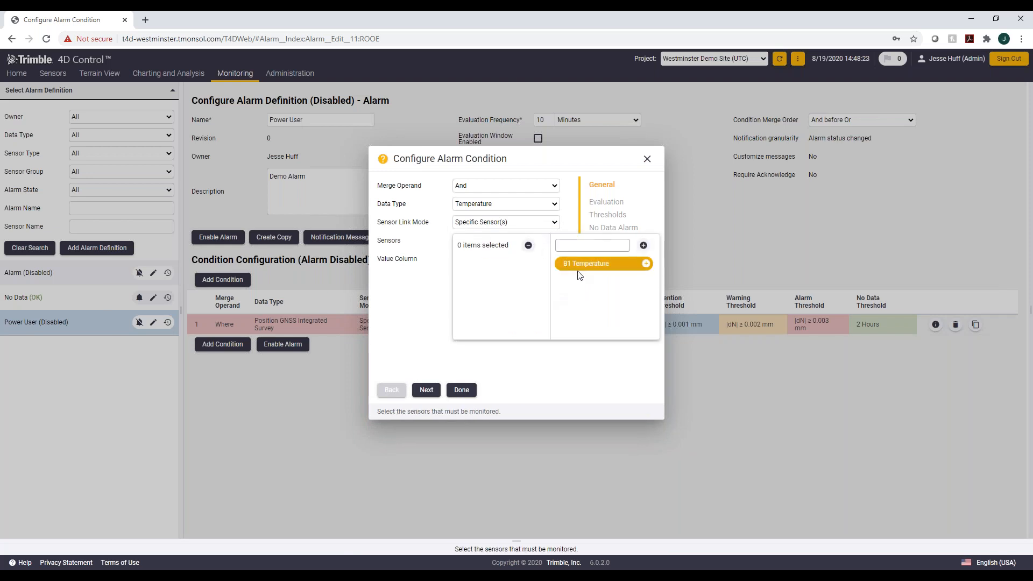
click(646, 263)
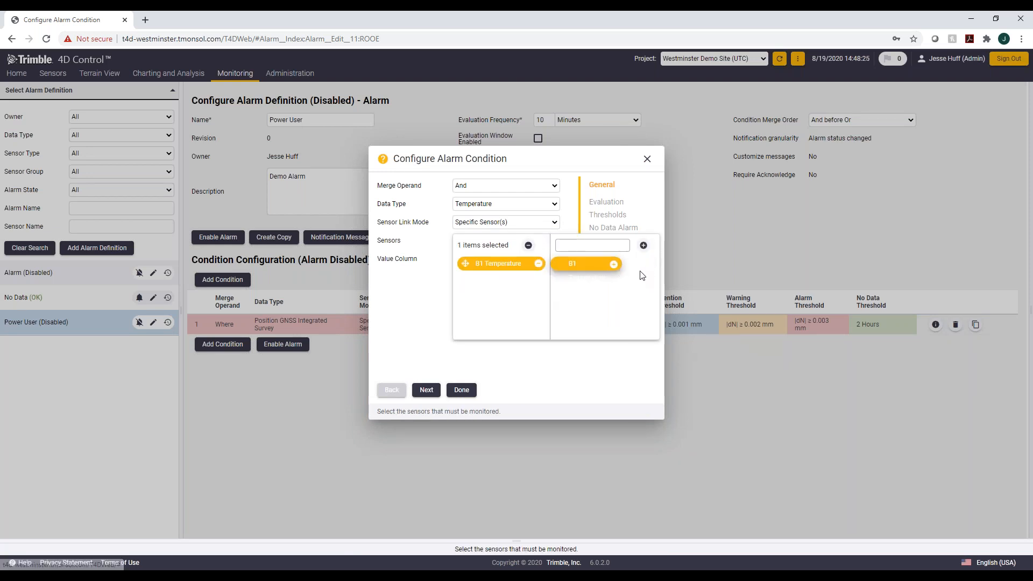
click(421, 325)
click(425, 391)
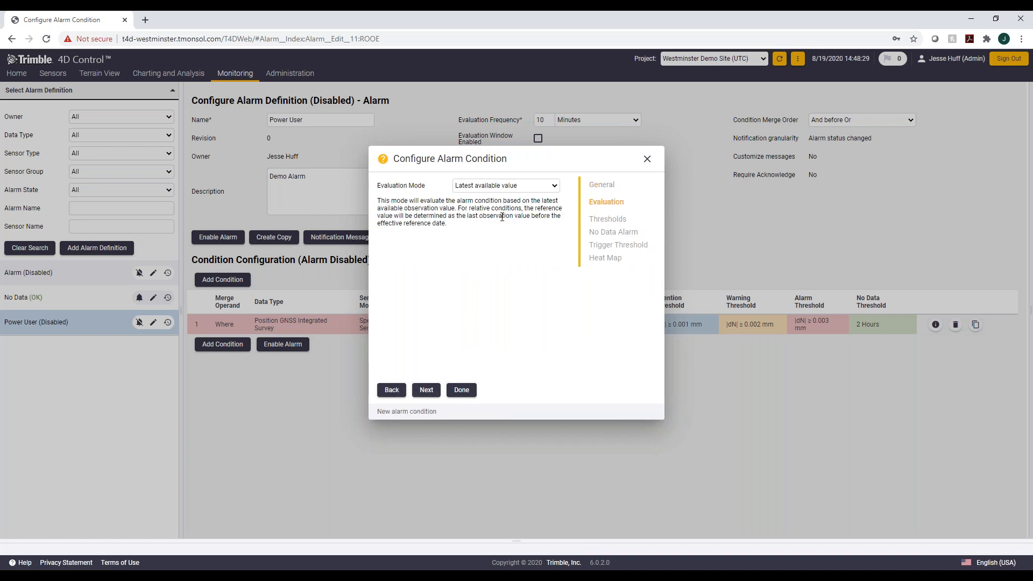
click(430, 389)
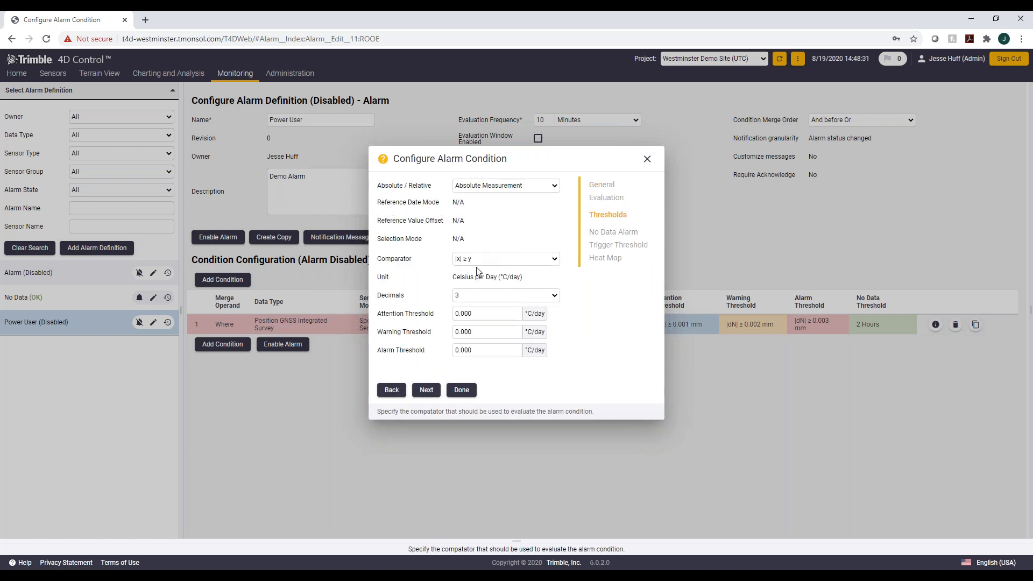
Step: Set the condition's attention, warning and alarm thresholds to 50, 51 and 52 °C/day
click(474, 313)
text(50)
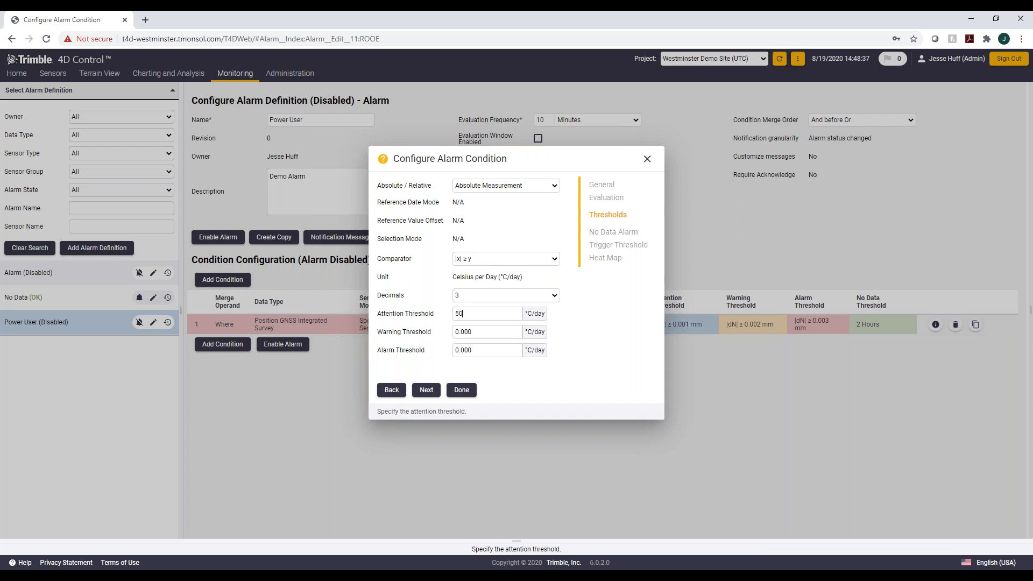
click(490, 327)
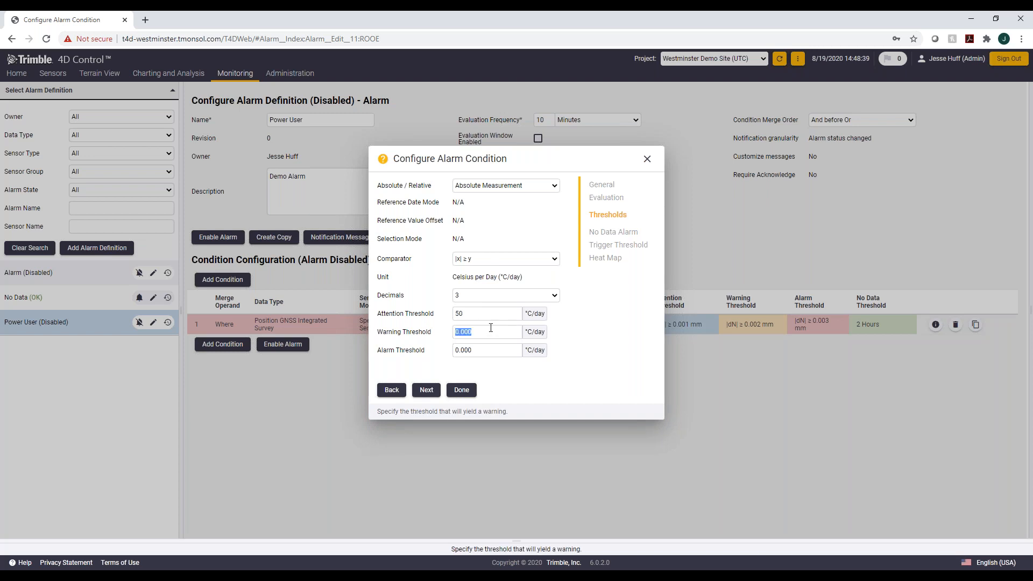
text(51)
key(Tab)
text(52)
click(425, 395)
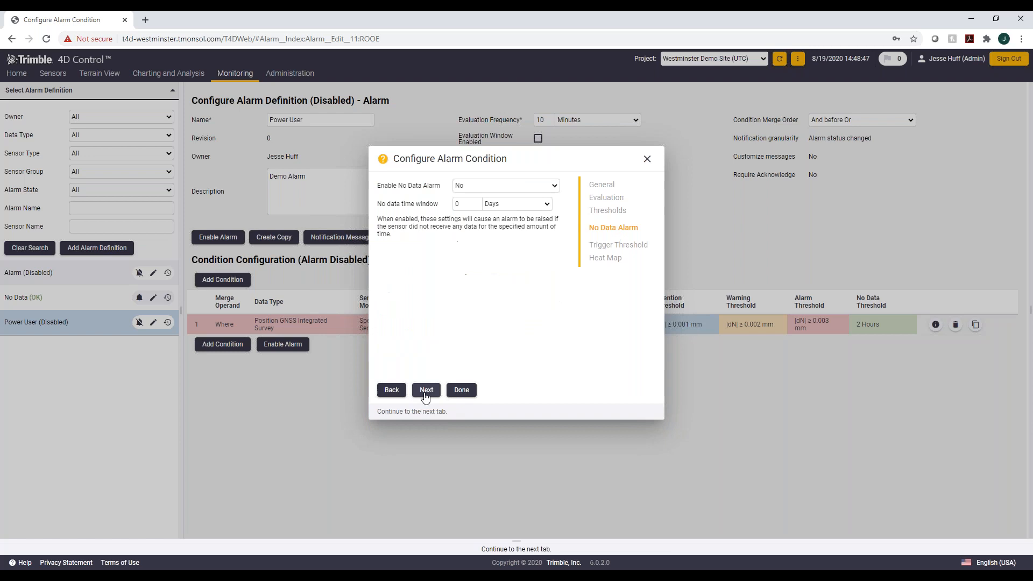
Step: Enable the no-data alarm with a 1 Days window and finish the temperature condition
click(508, 185)
click(503, 208)
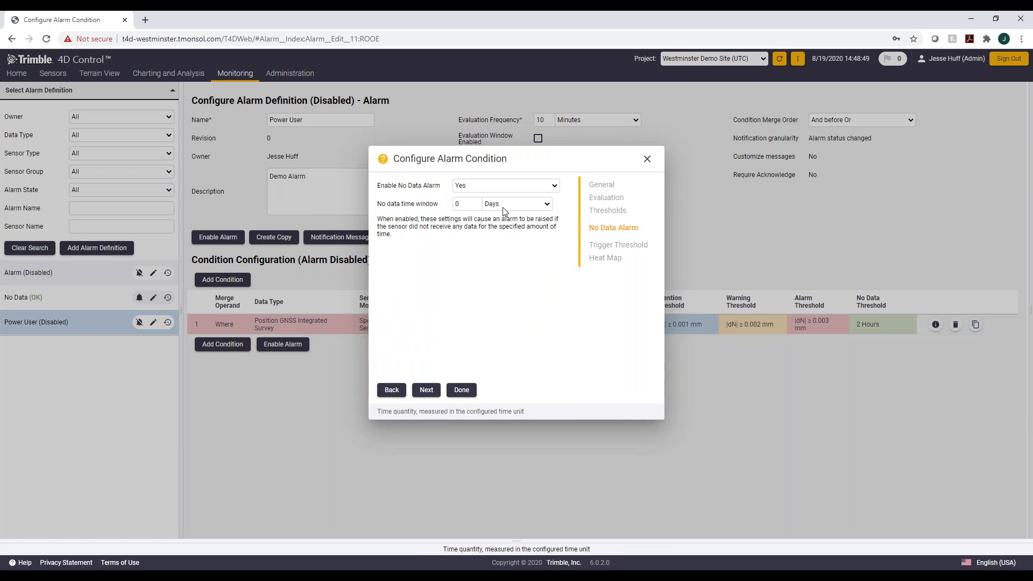
double_click(455, 204)
text(1)
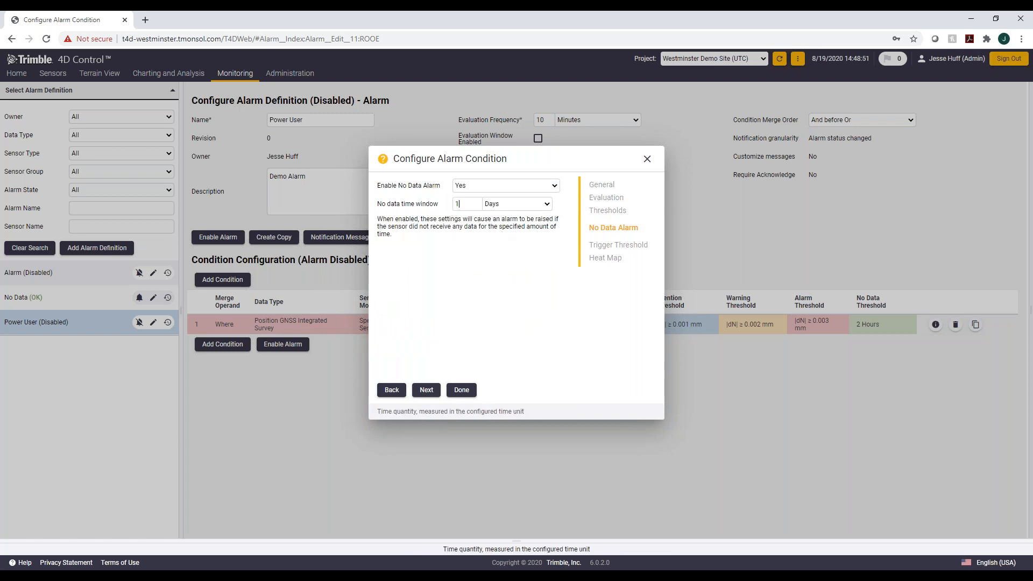
click(426, 389)
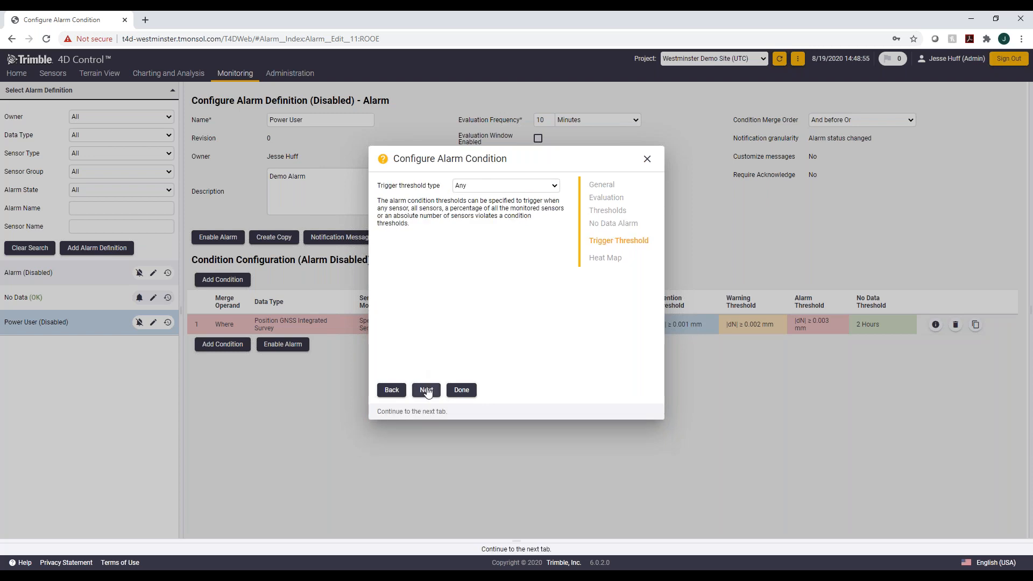
click(426, 389)
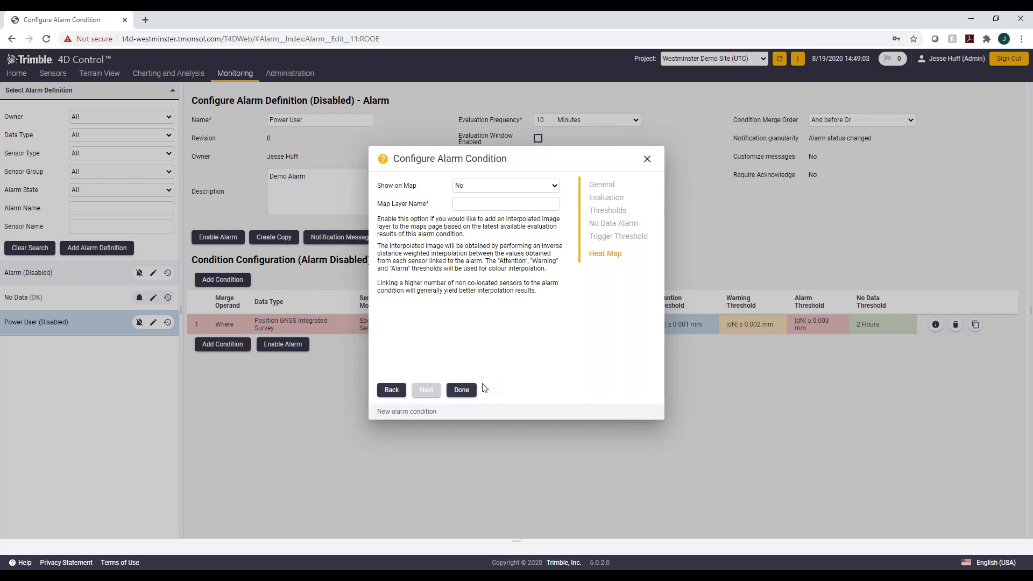
click(463, 392)
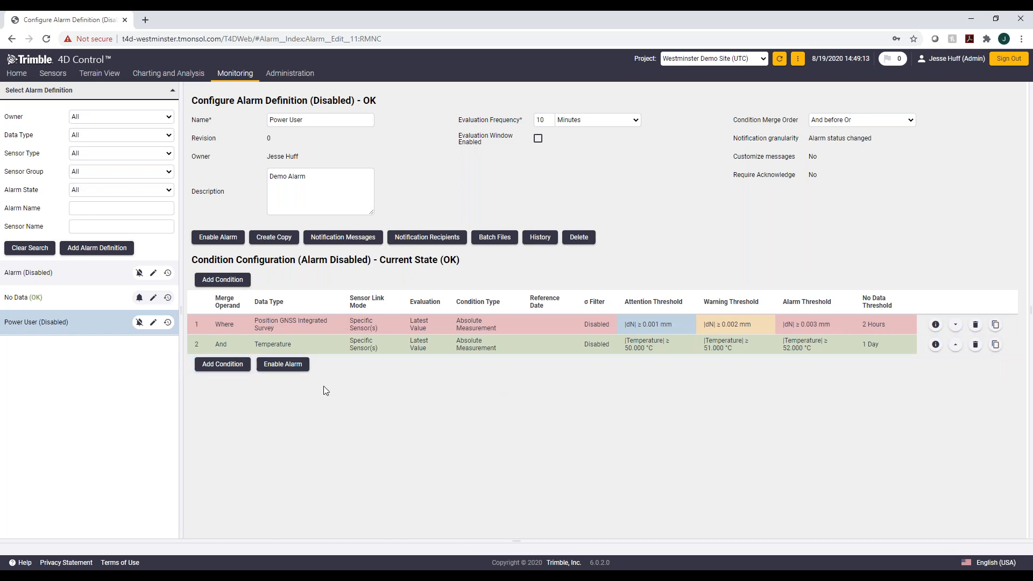
Step: Enable the Power User alarm, then disable it again for editing
click(293, 364)
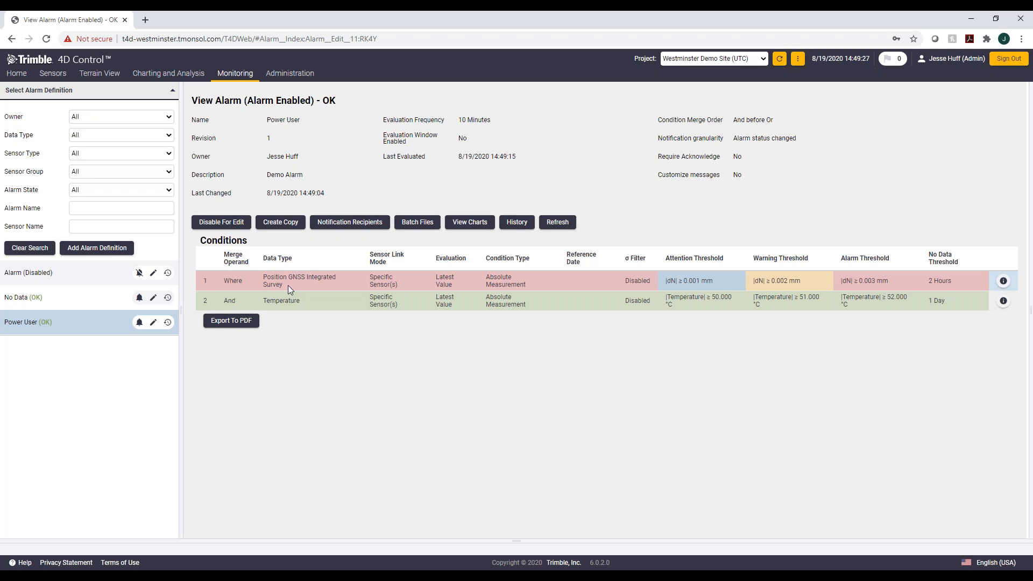
click(221, 222)
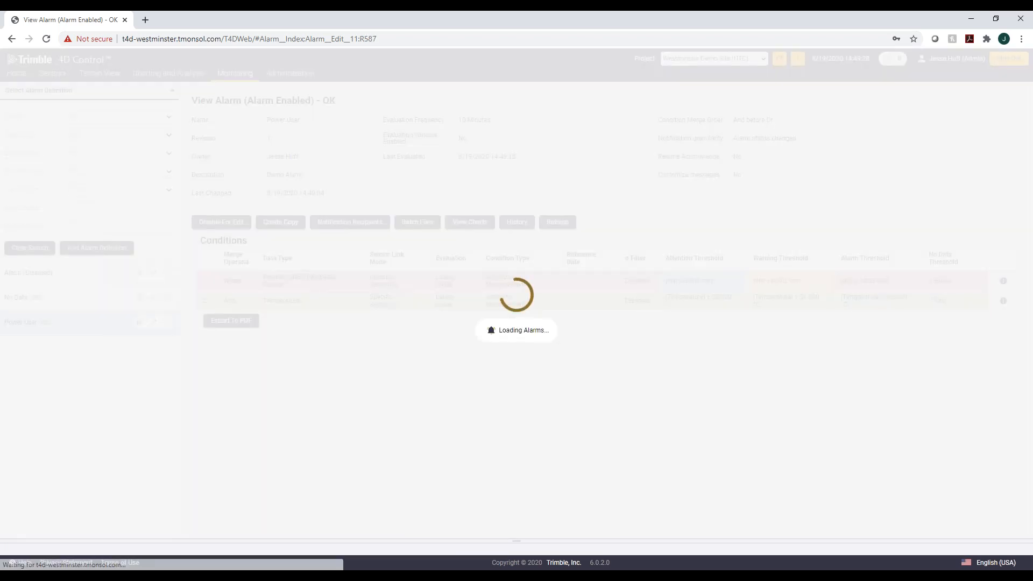
Step: Set the GNSS condition's trigger threshold type to All, finish the condition and re-enable the alarm
click(290, 331)
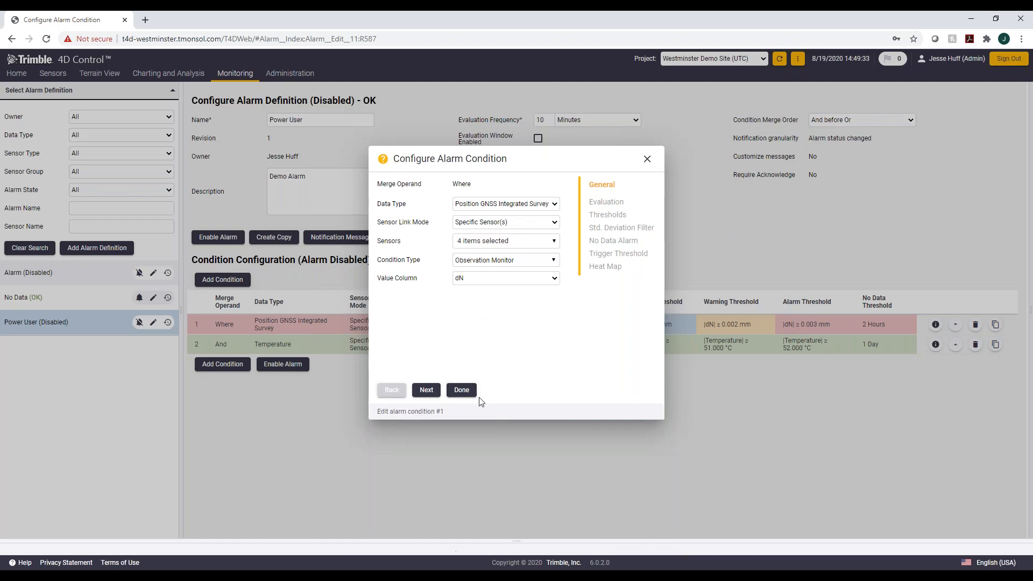
click(427, 391)
click(427, 390)
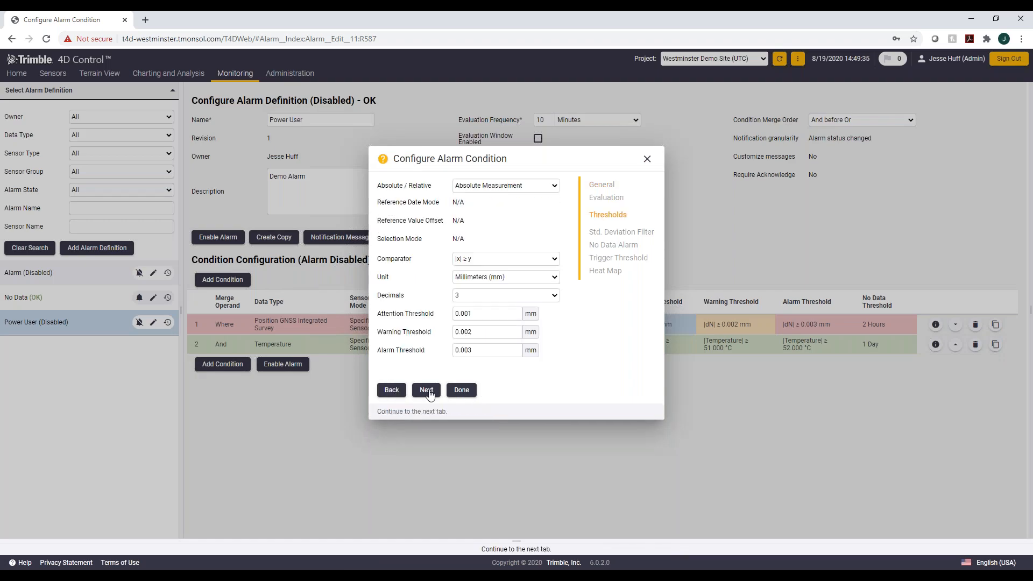
click(426, 390)
click(429, 391)
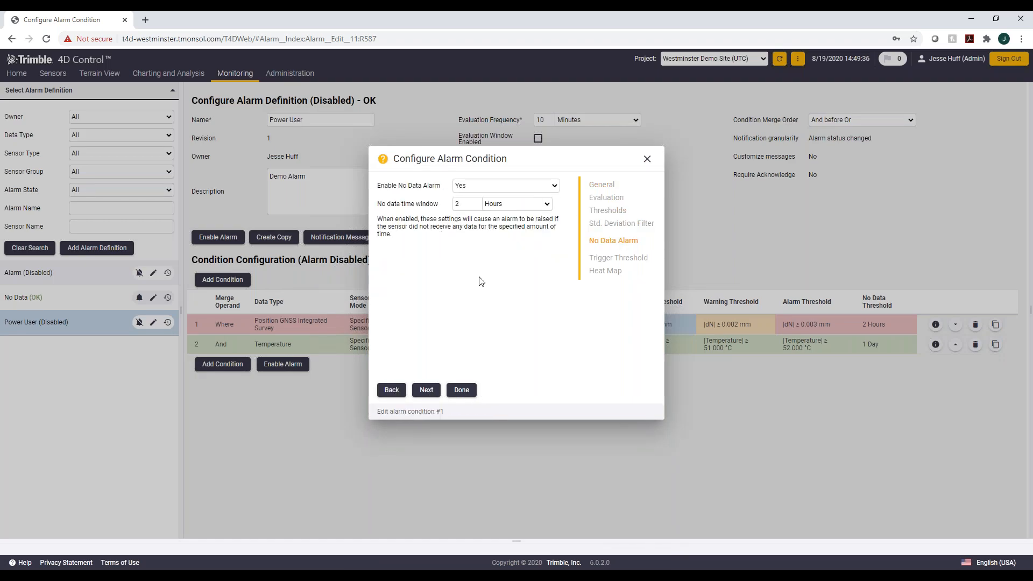
click(433, 391)
click(497, 191)
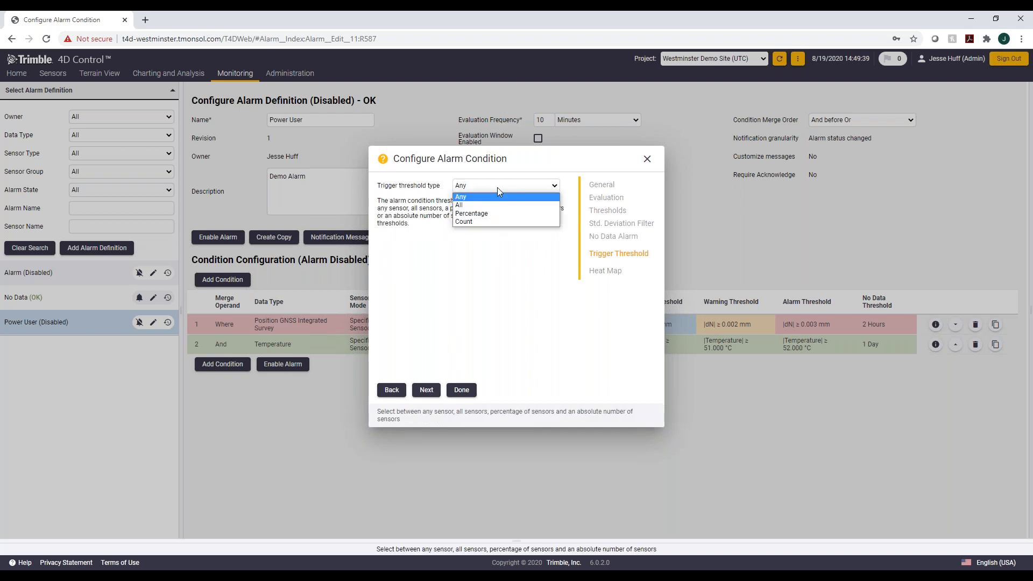
click(494, 207)
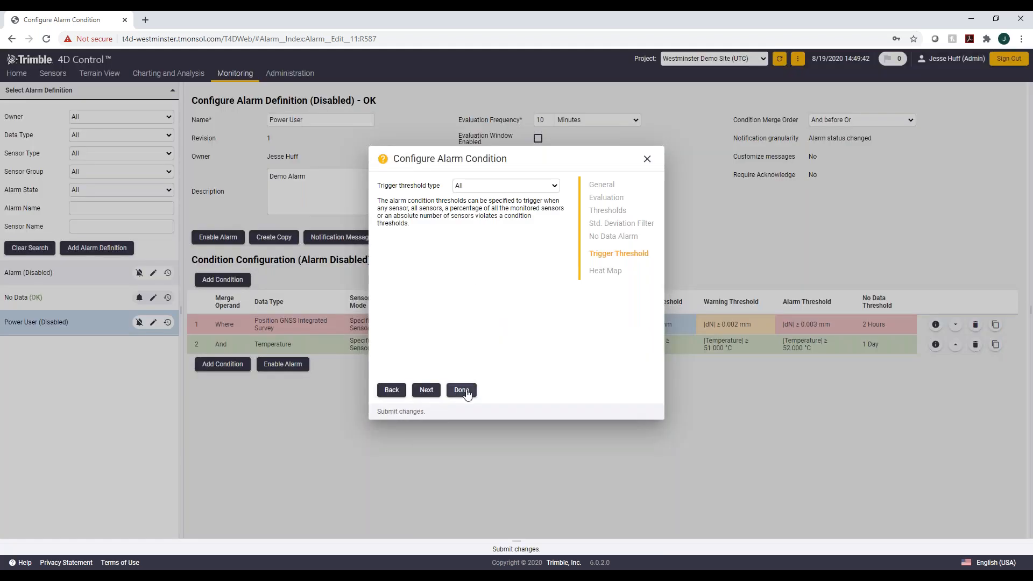
click(462, 390)
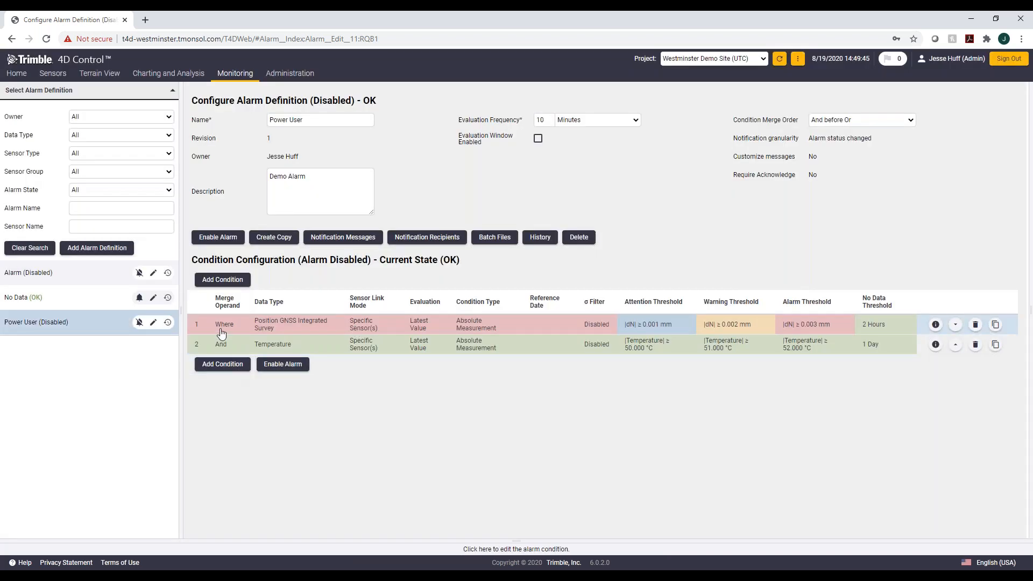
click(289, 366)
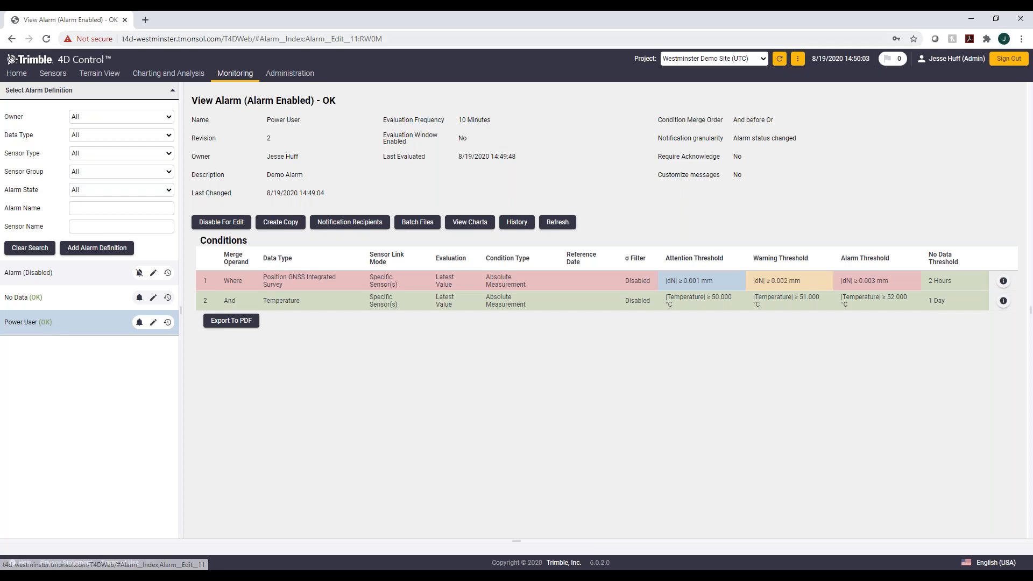
Step: View the sensor locations on the Terrain View map
click(105, 90)
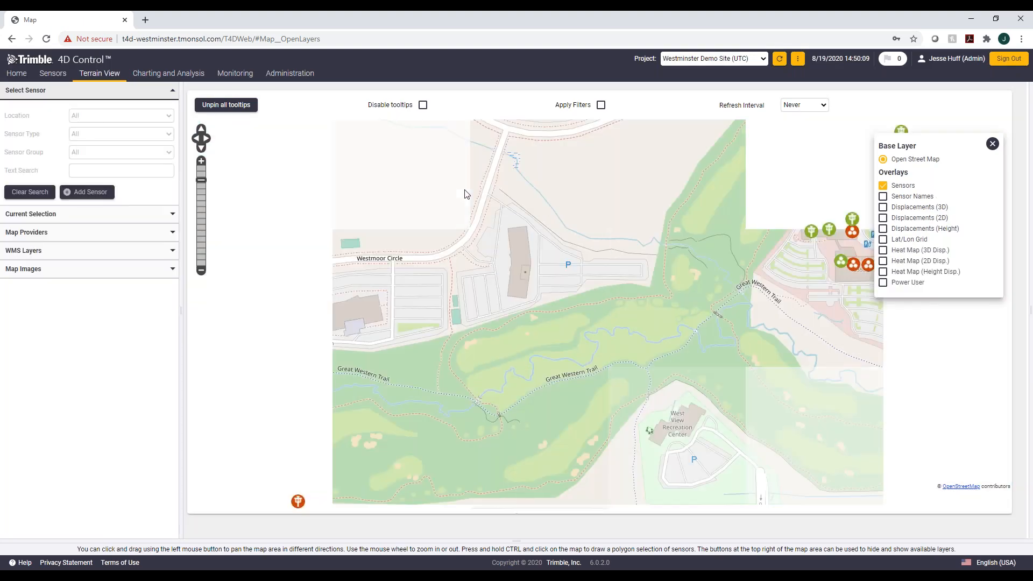
mouse_move(857, 269)
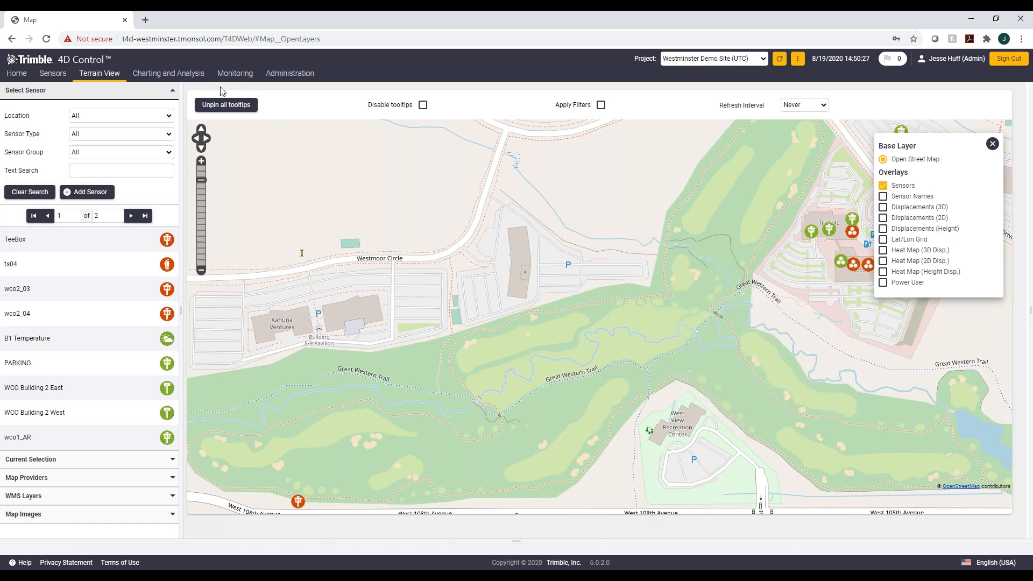
Step: Open the Monitoring reports page and browse the Report Settings and Report Schedules sections
mouse_move(233, 75)
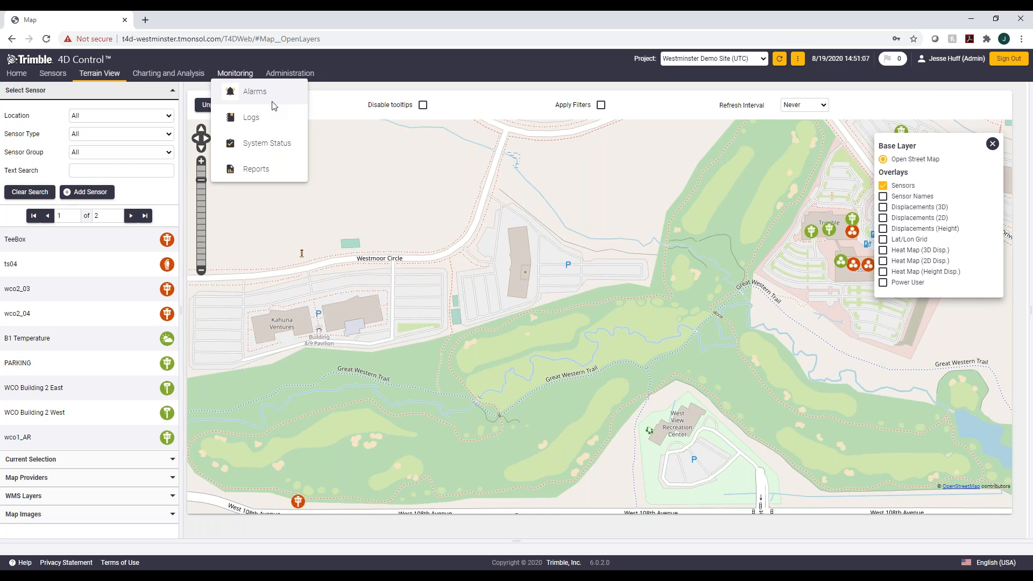
click(256, 169)
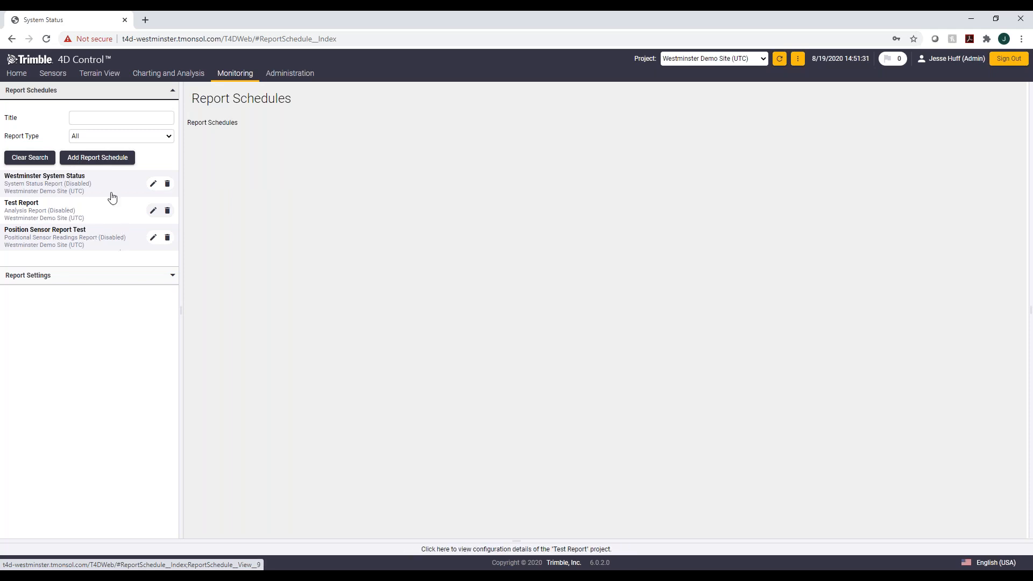
click(58, 277)
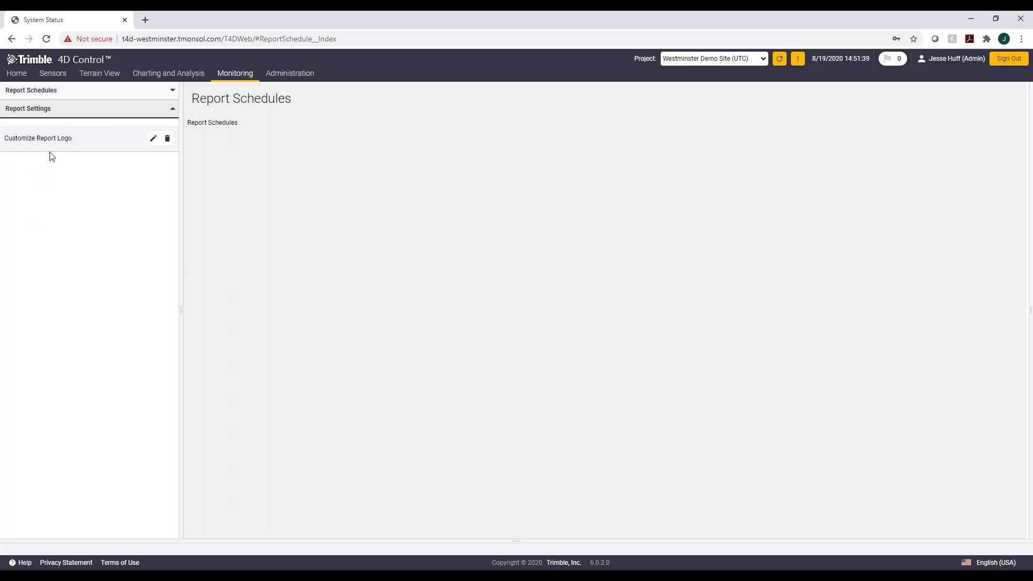
click(79, 99)
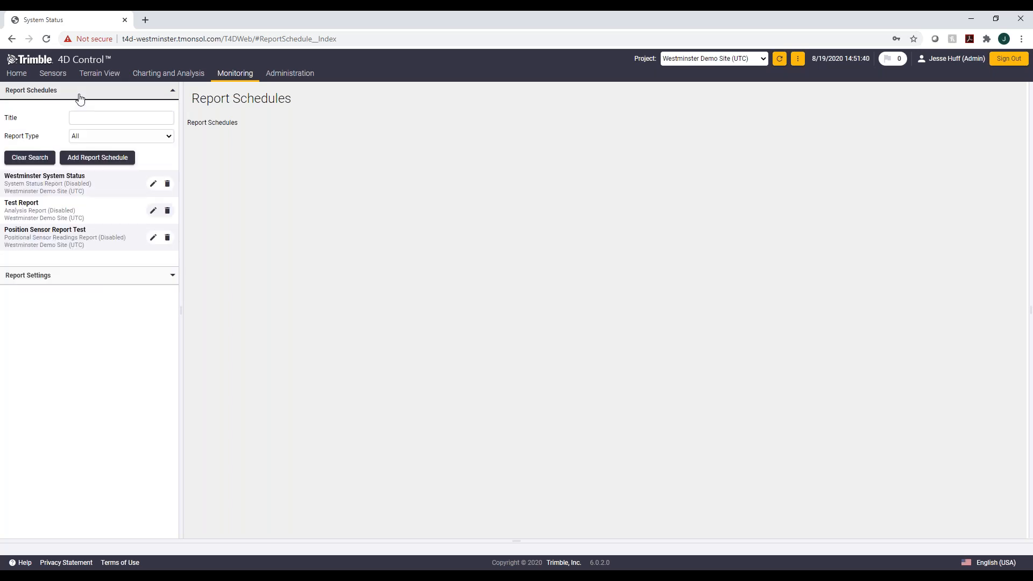
Step: Create a new report schedule of type Analysis Report
click(87, 160)
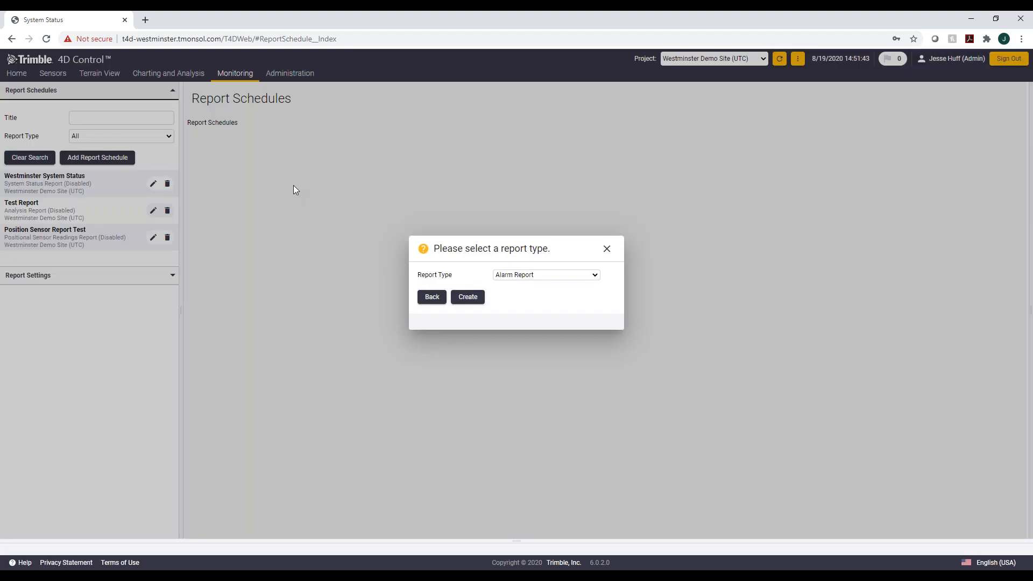
click(565, 275)
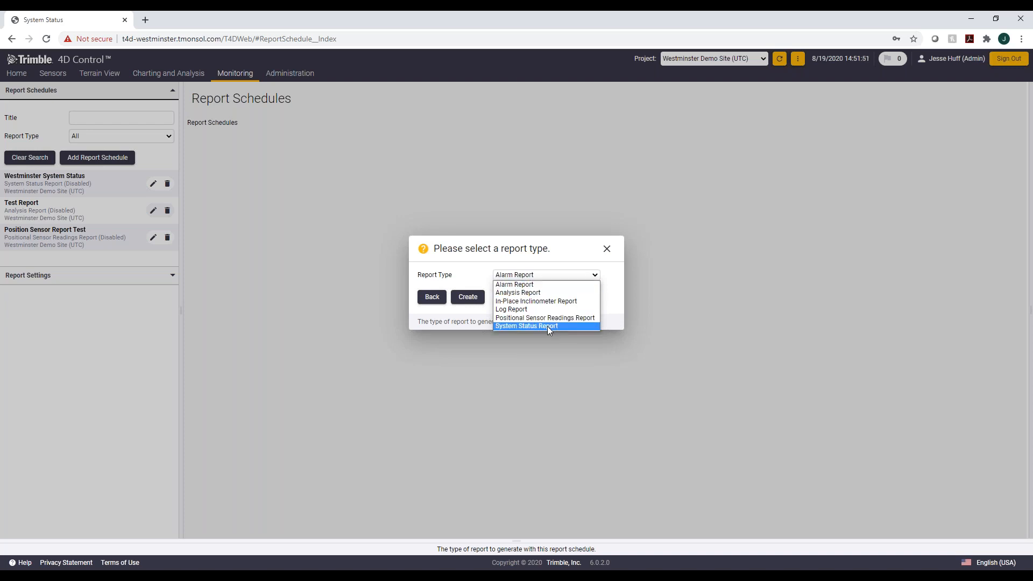
click(537, 293)
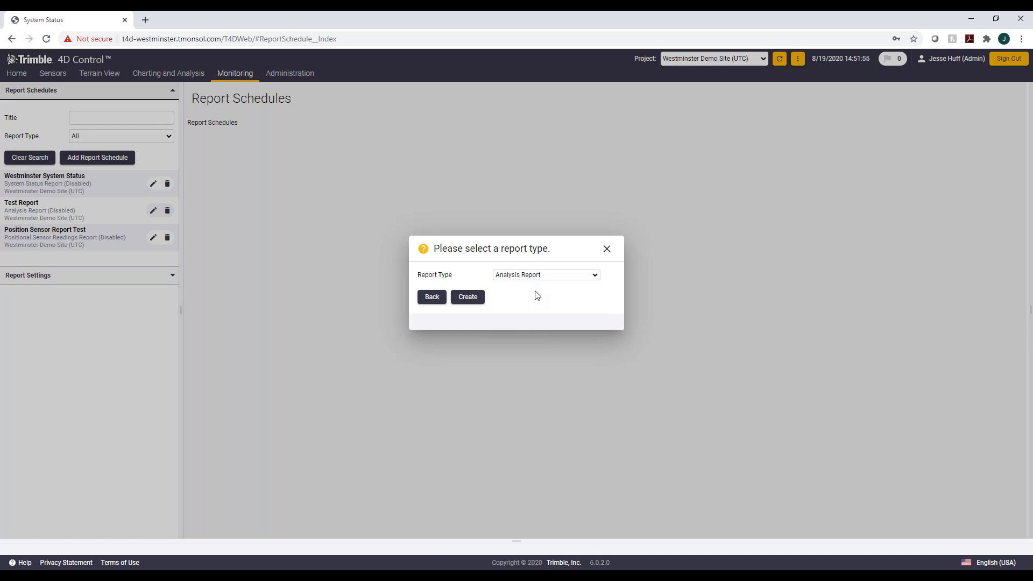
click(476, 297)
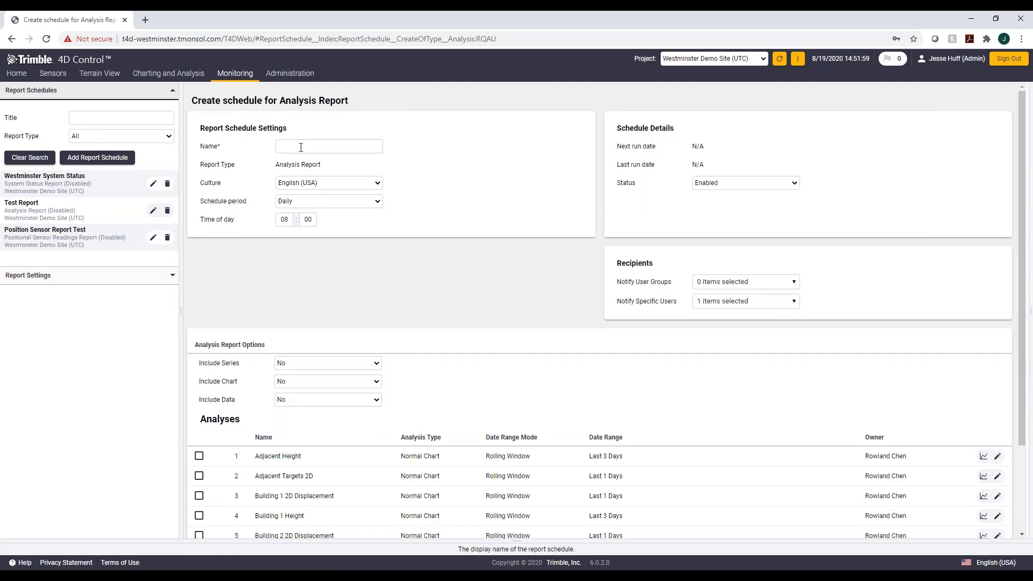
Step: Name the schedule Power User and set it to run weekly on Tuesday
click(301, 147)
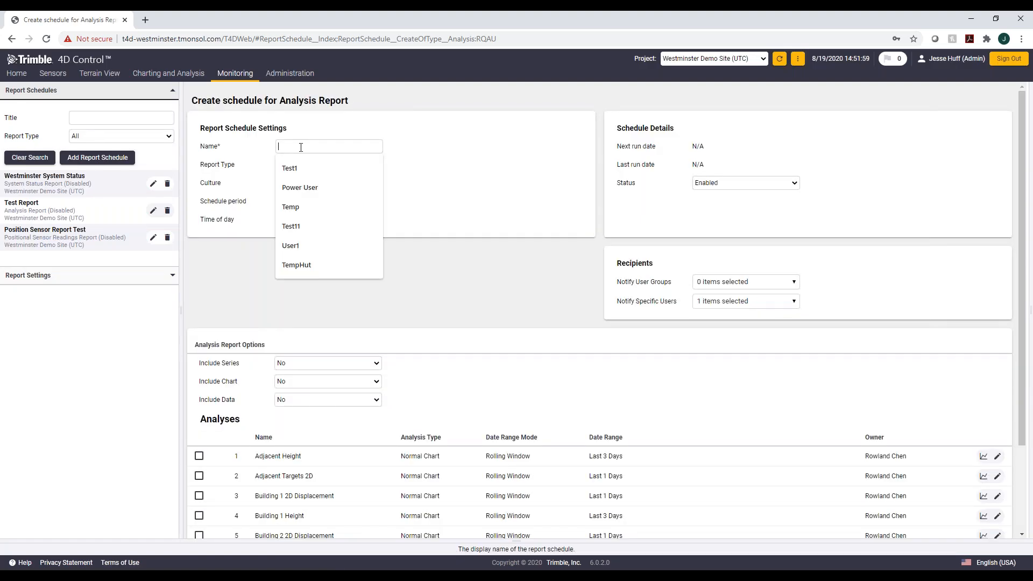
click(328, 188)
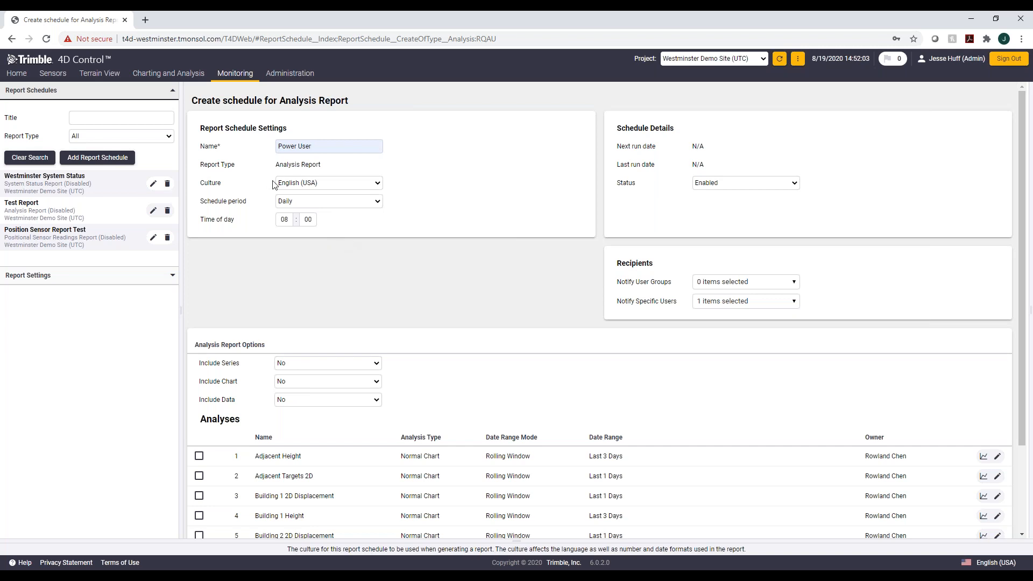
click(327, 204)
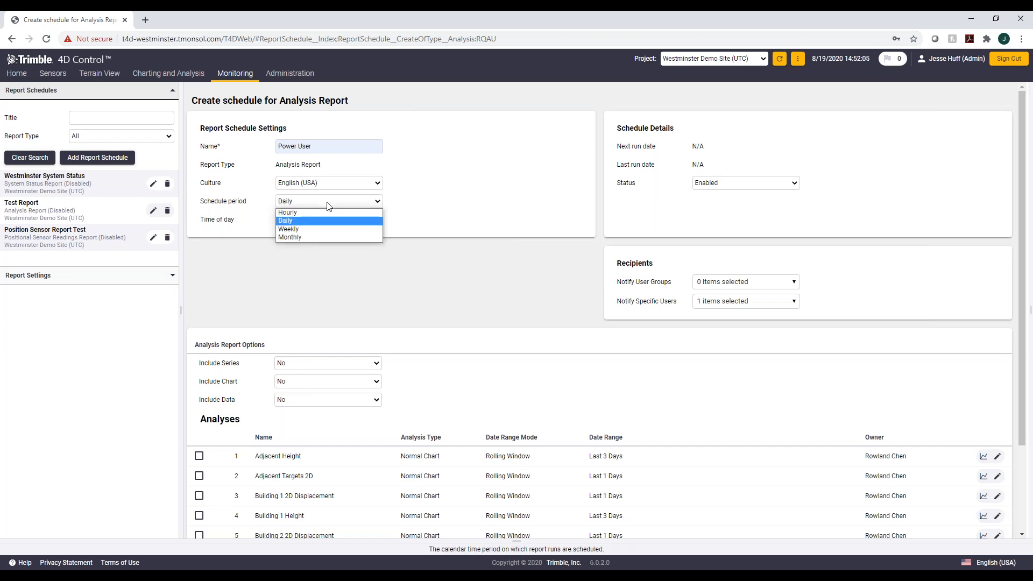
click(316, 235)
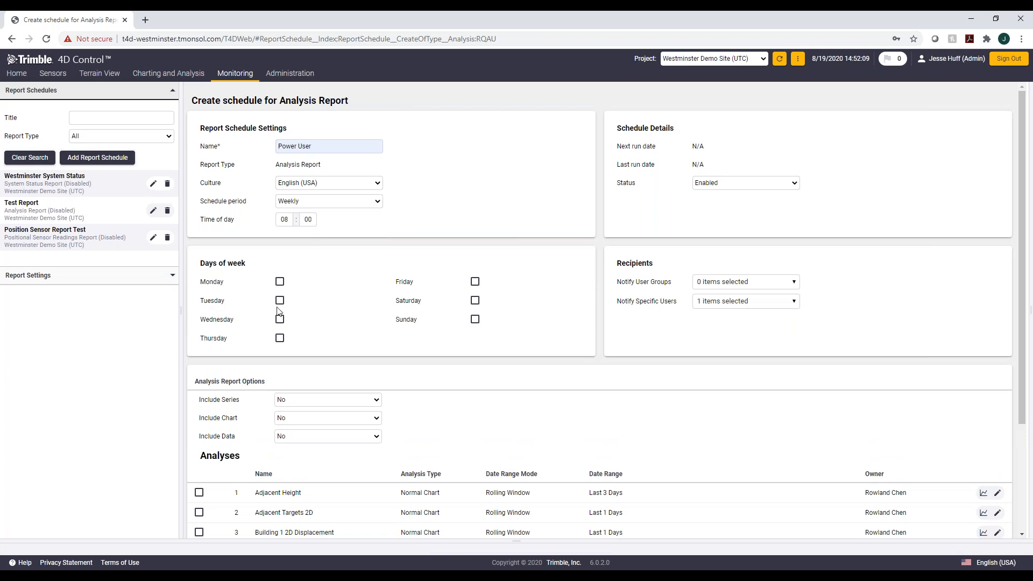
click(280, 301)
Step: Set the report options Include Chart and Include Data to Yes
scroll(375, 281, down, 3)
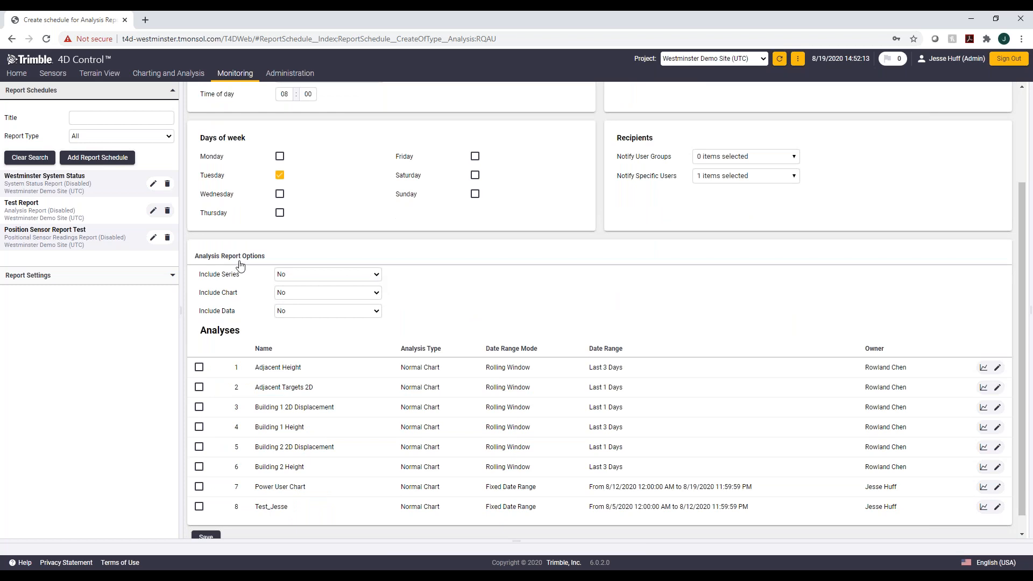
click(370, 292)
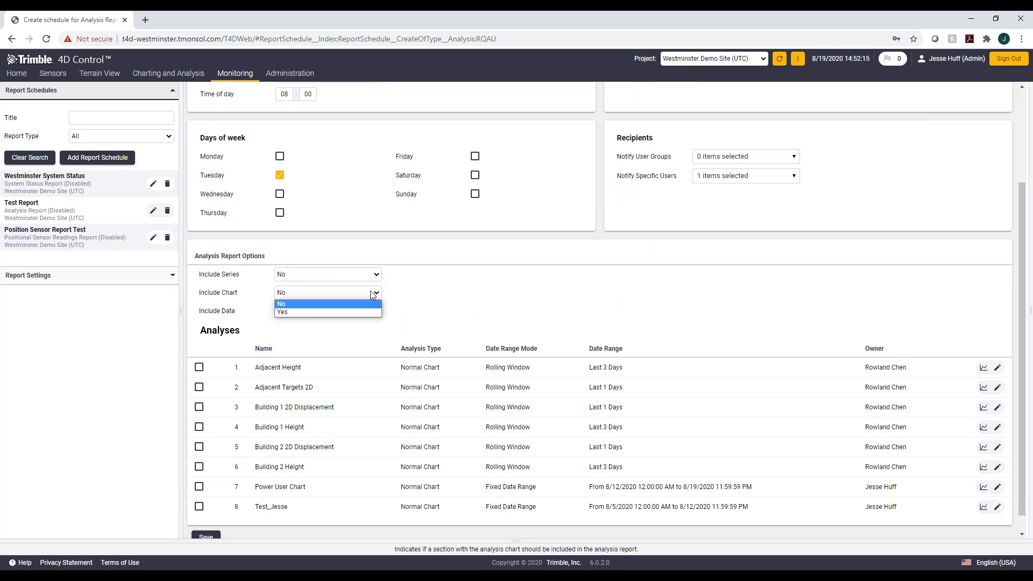
click(357, 312)
click(357, 311)
click(346, 331)
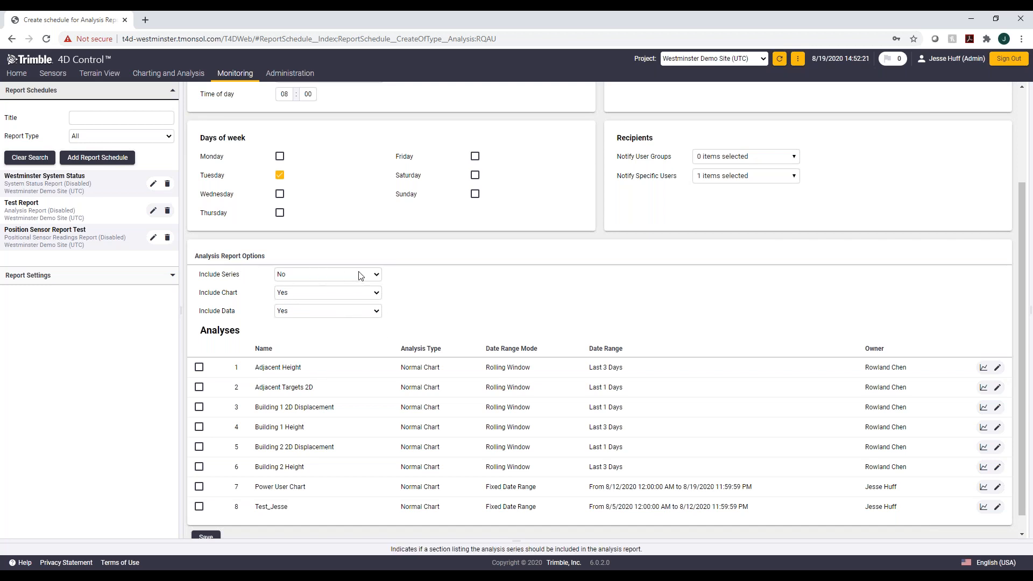
Step: Add the Power User group to the schedule's notified user groups
scroll(252, 292, down, 1)
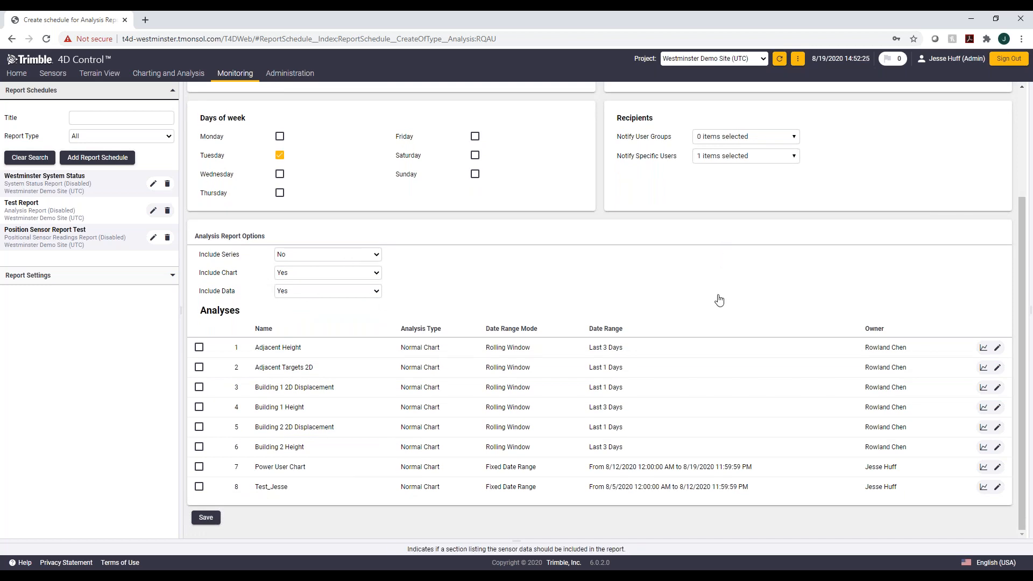
scroll(717, 298, up, 3)
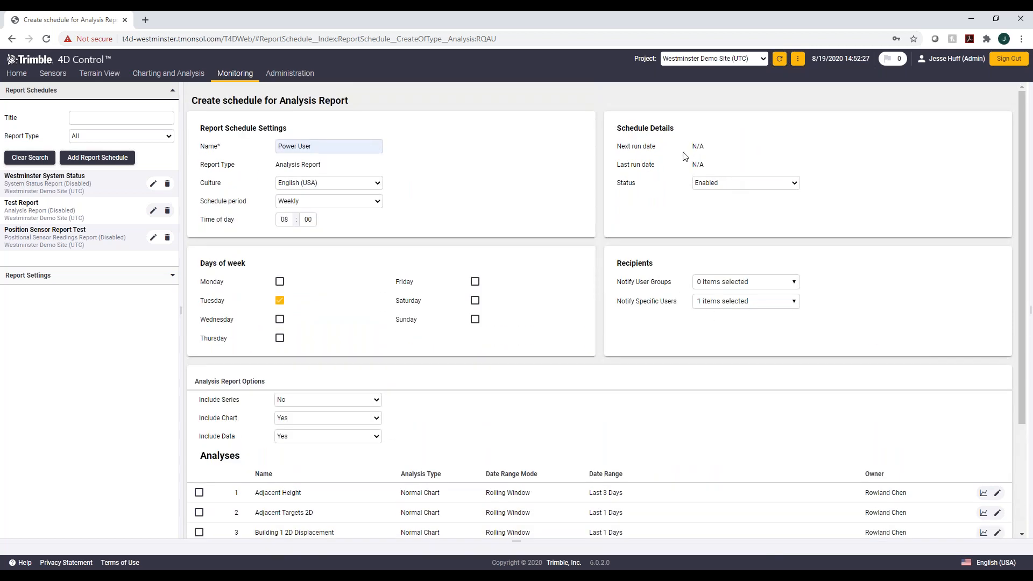
click(756, 291)
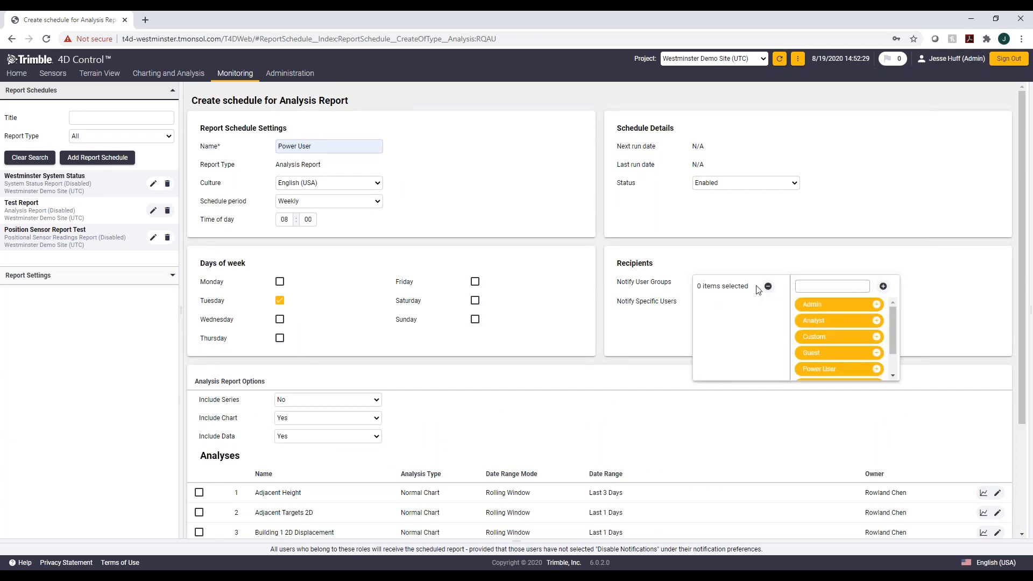
drag(891, 327, 891, 349)
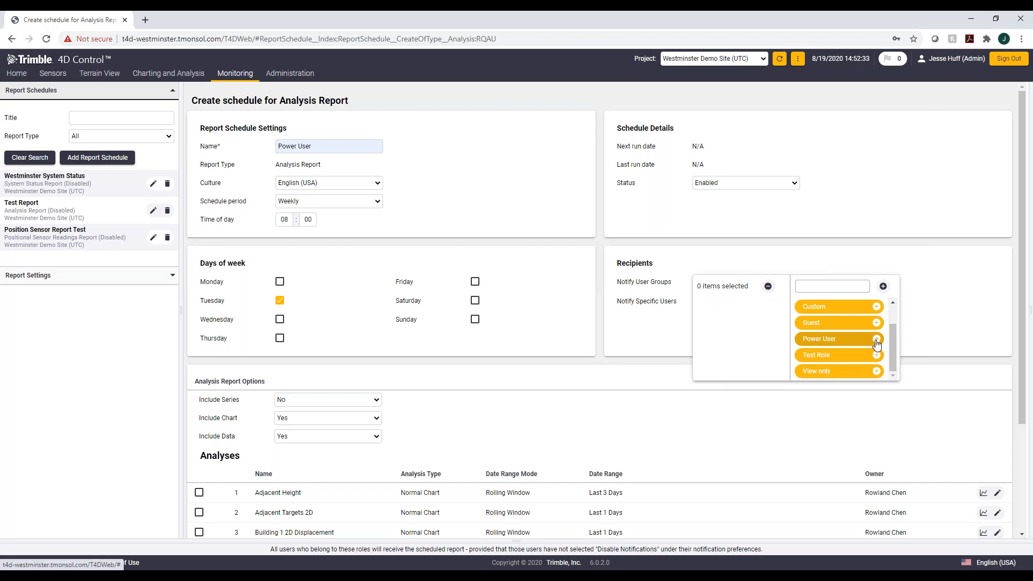
click(876, 339)
click(942, 322)
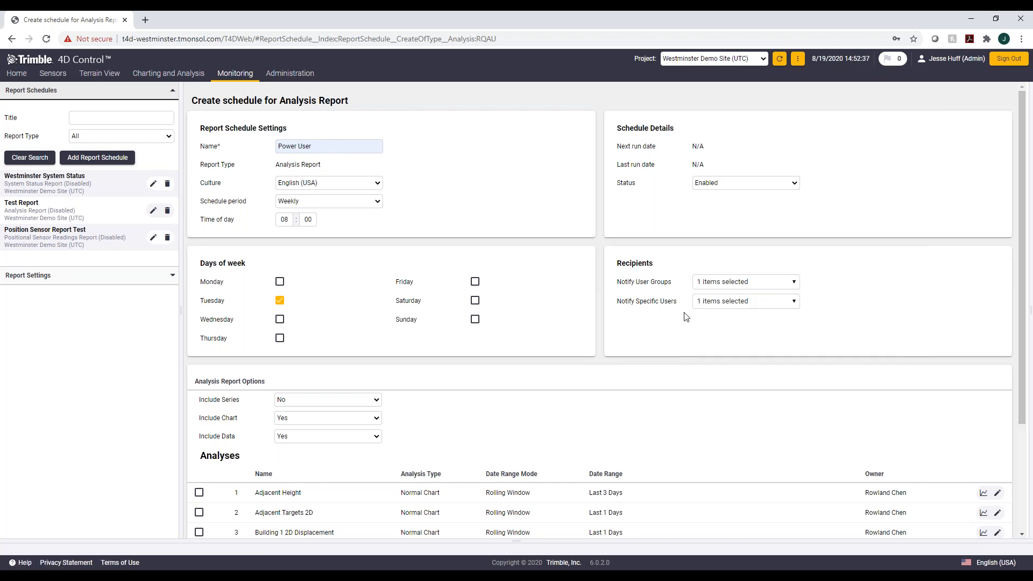
Step: Add one more user to the schedule's specific users to notify
click(802, 302)
drag(890, 336, 907, 375)
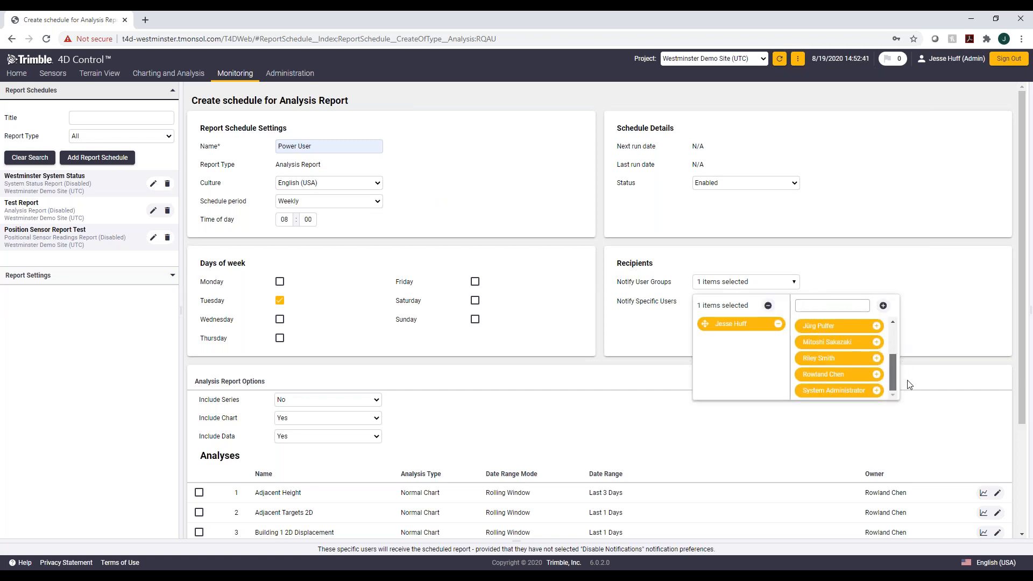
click(922, 341)
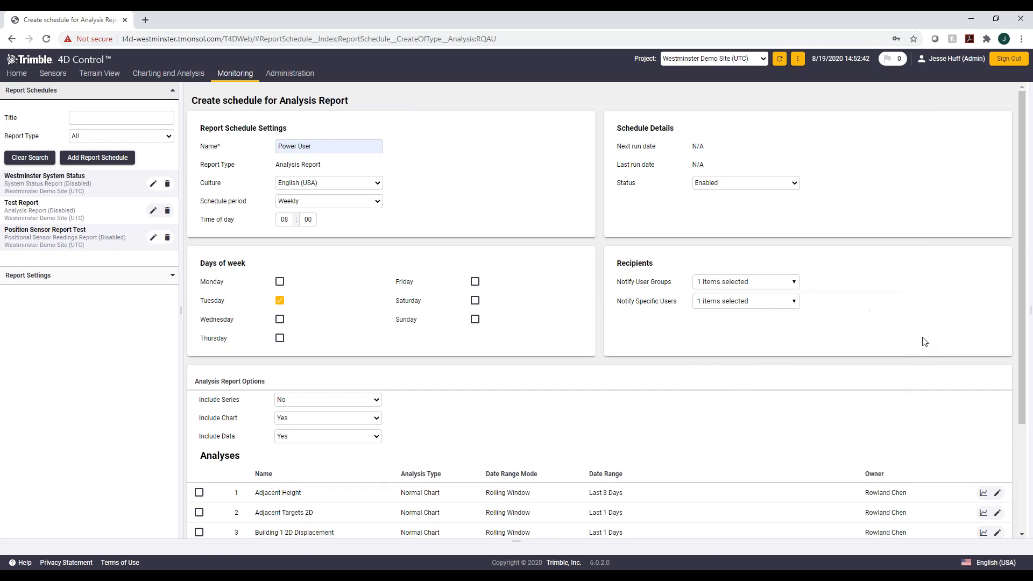
click(792, 303)
click(962, 87)
click(792, 302)
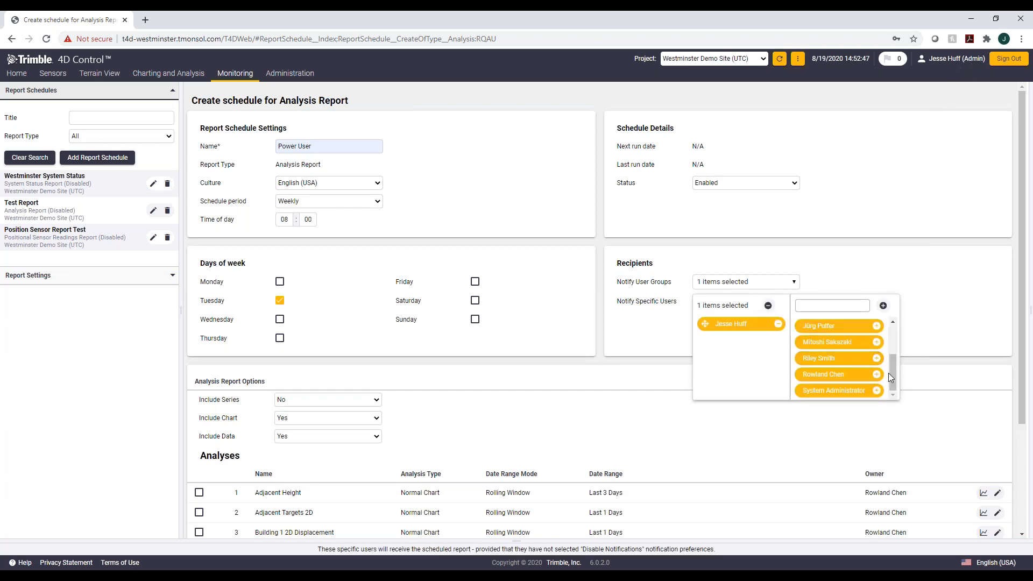
click(876, 358)
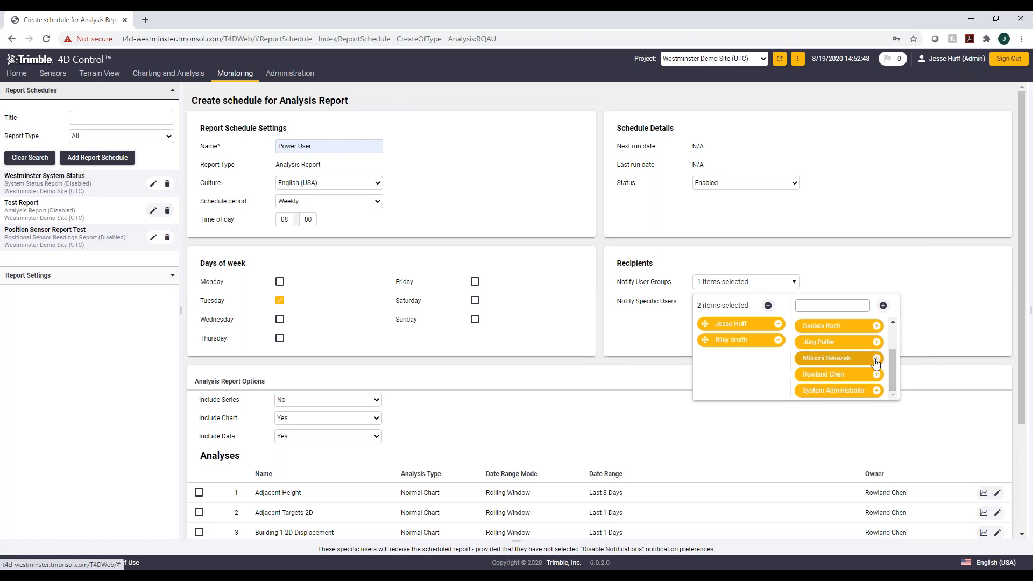
click(915, 293)
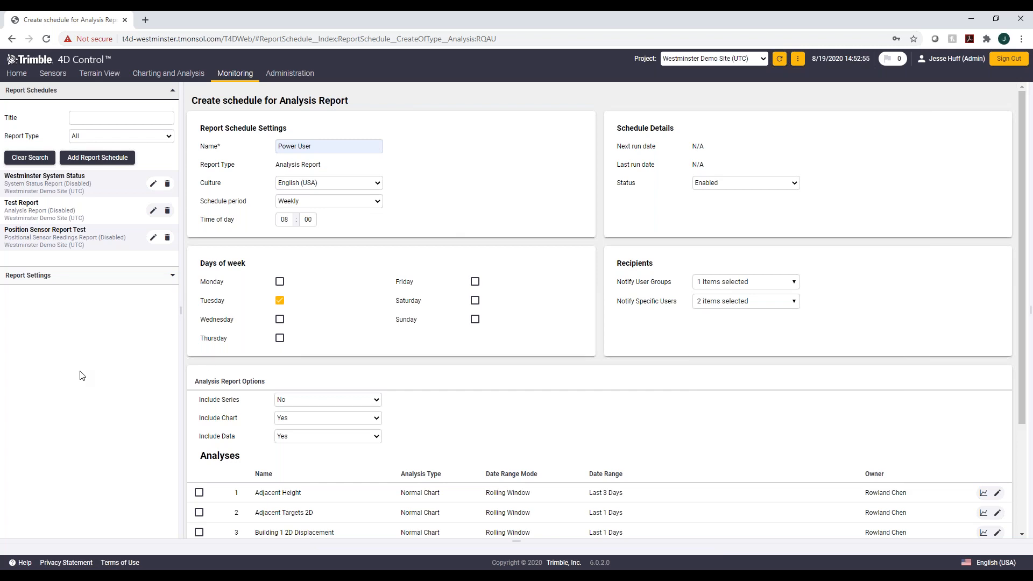
Step: Select the Power User Chart analysis and save the report schedule
scroll(994, 264, down, 1)
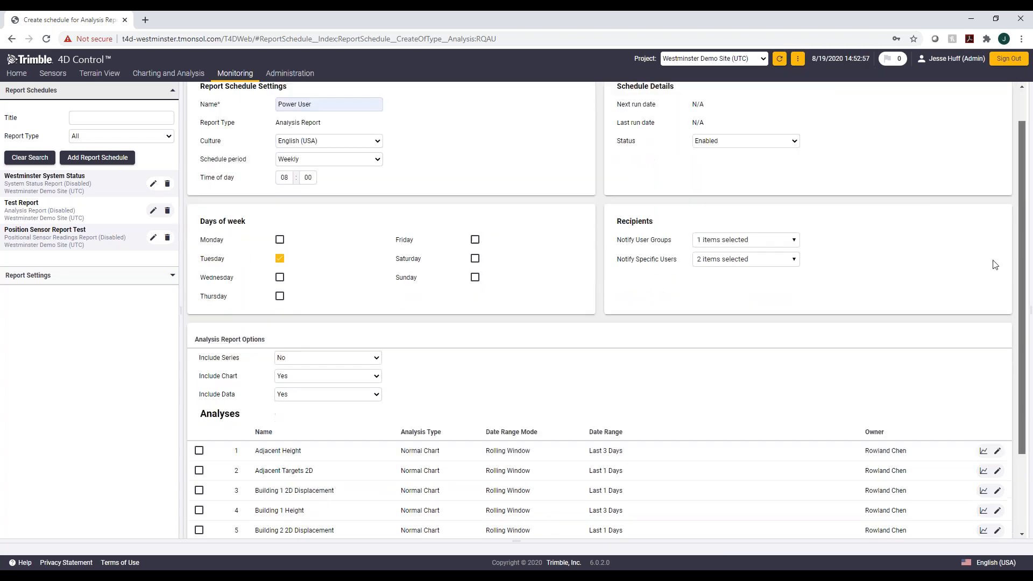
scroll(994, 264, down, 2)
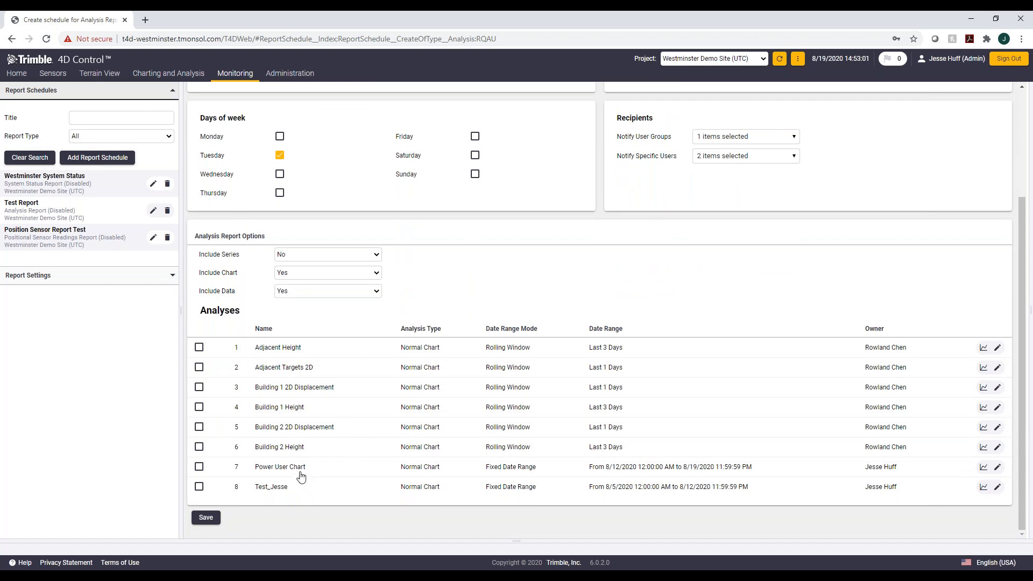
click(199, 466)
click(206, 517)
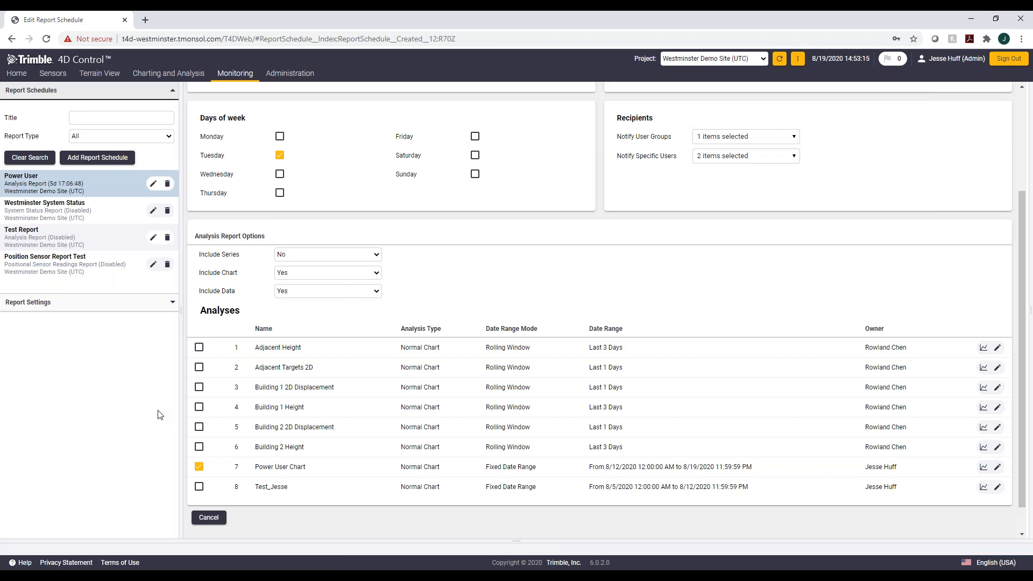
Step: Open the saved Power User schedule and preview its report in a new tab
scroll(242, 278, up, 3)
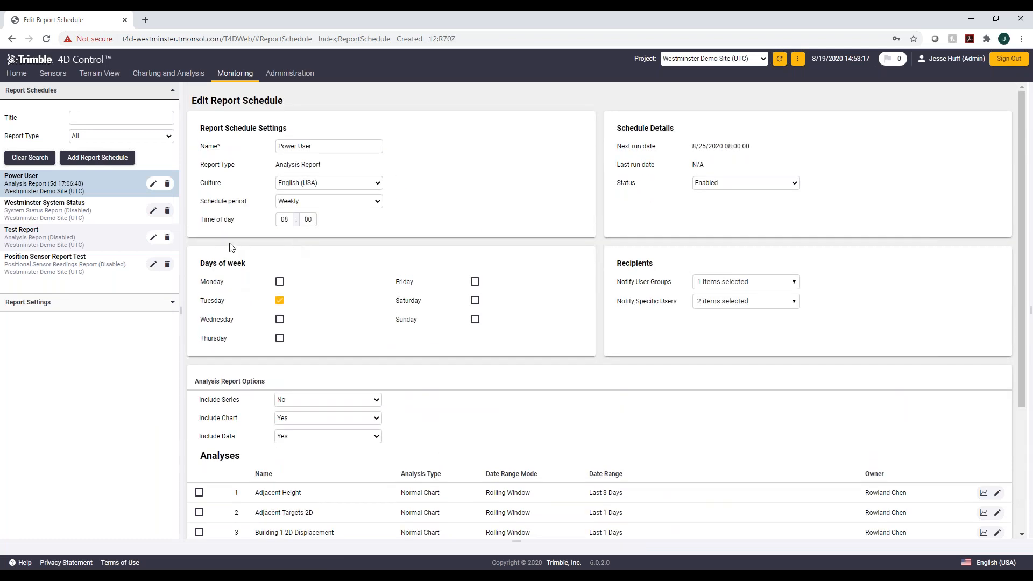
scroll(231, 248, down, 3)
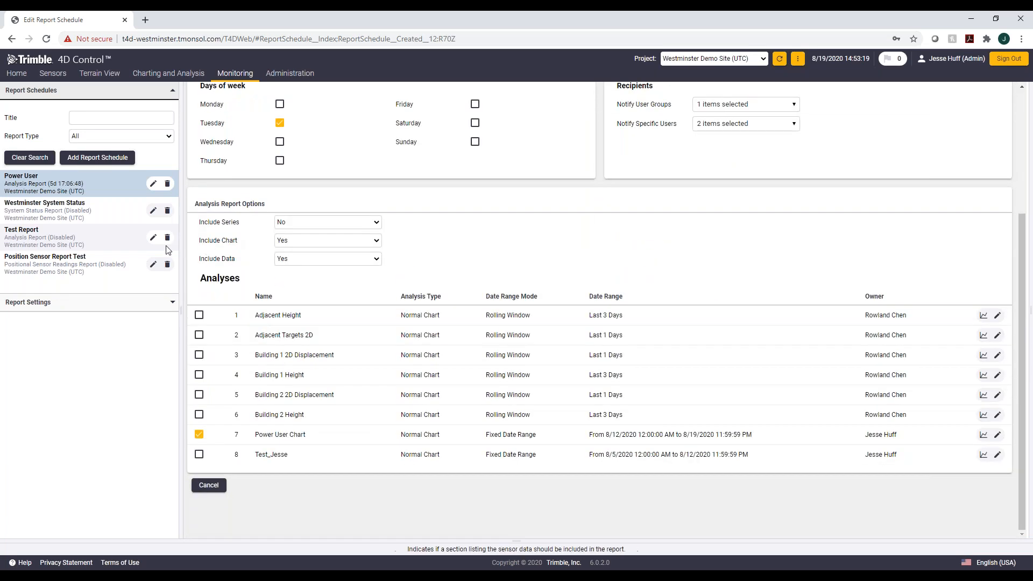
click(63, 186)
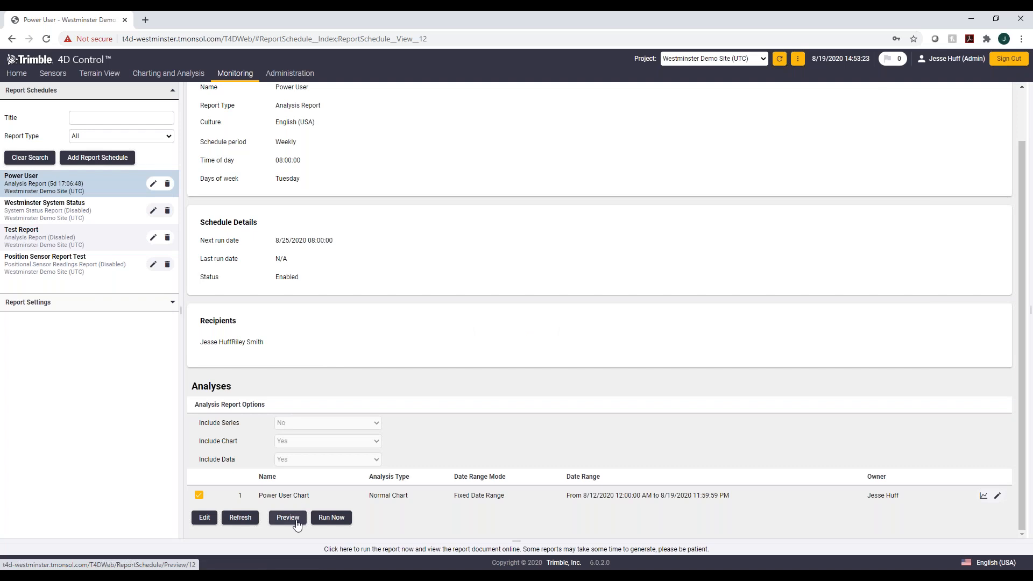
click(295, 525)
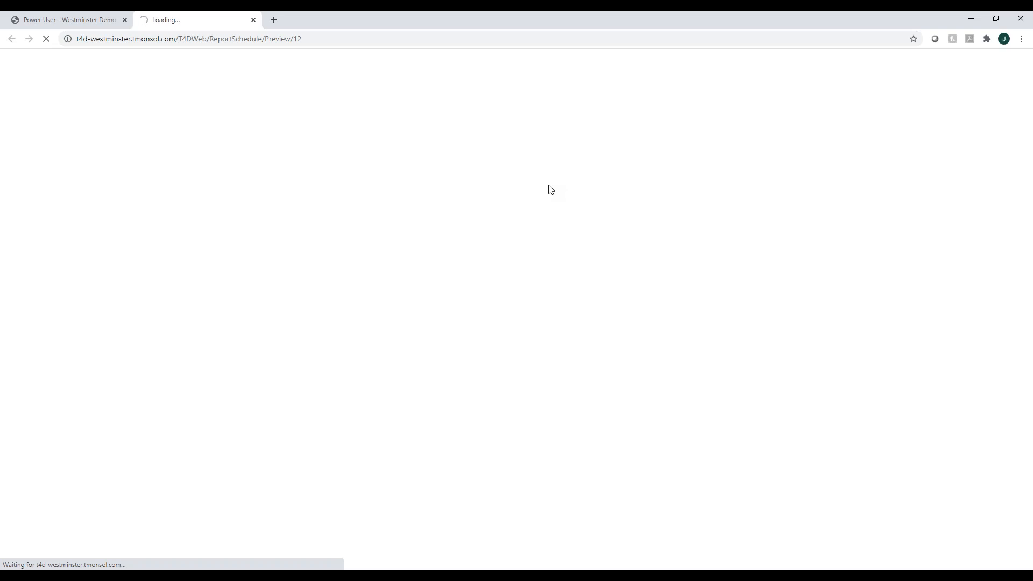
click(88, 19)
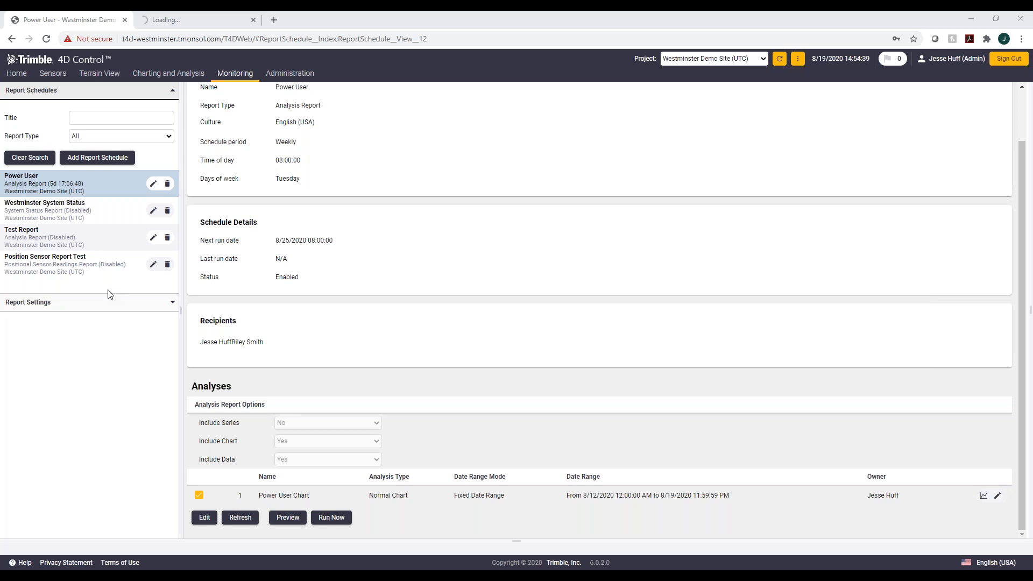
click(87, 159)
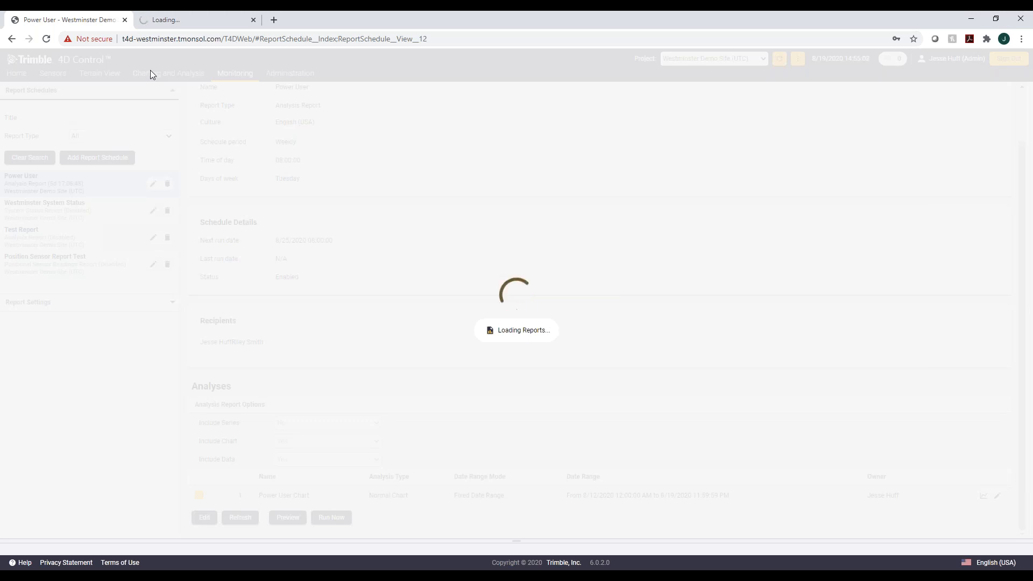
click(46, 38)
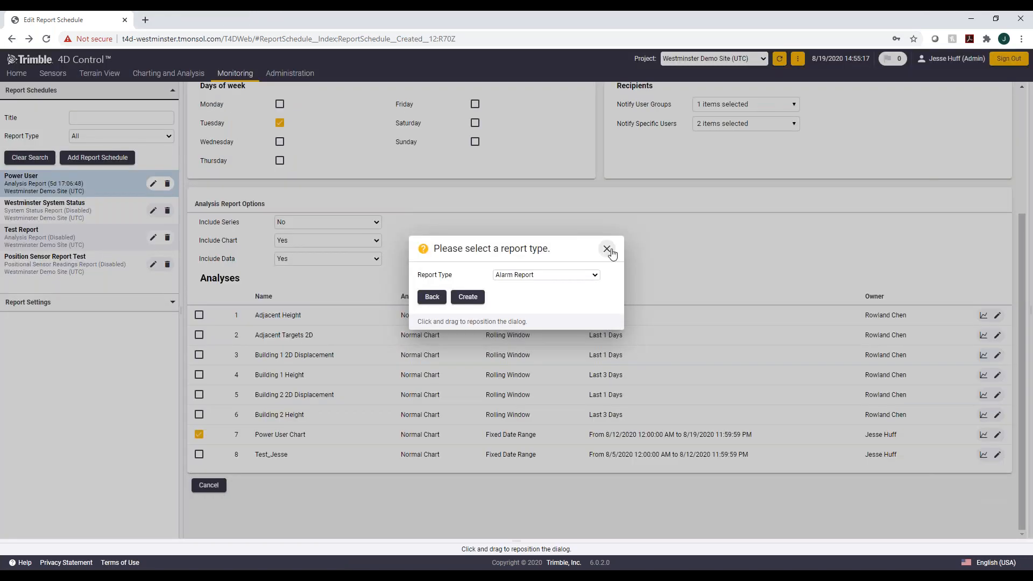
click(606, 249)
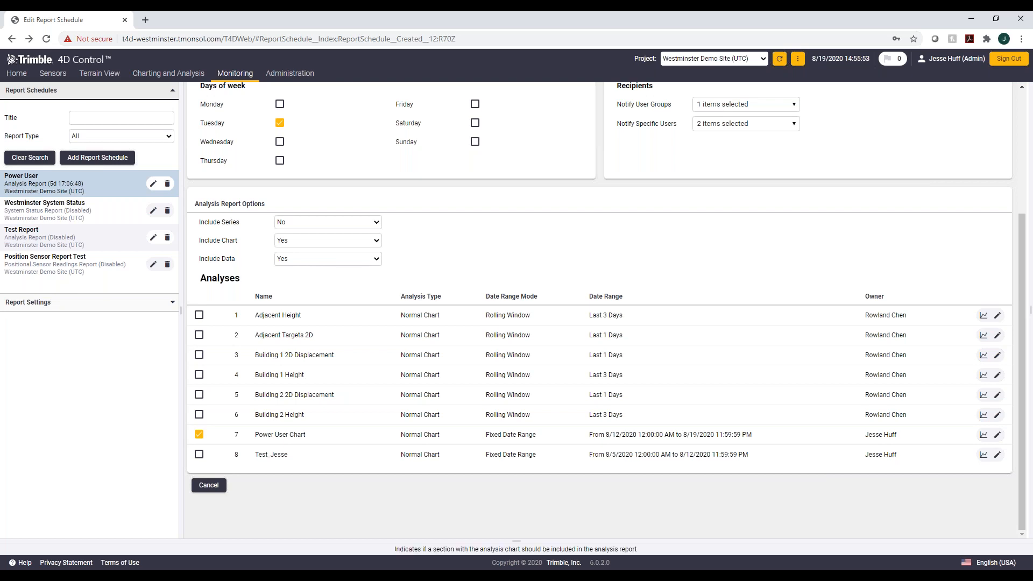
mouse_move(100, 73)
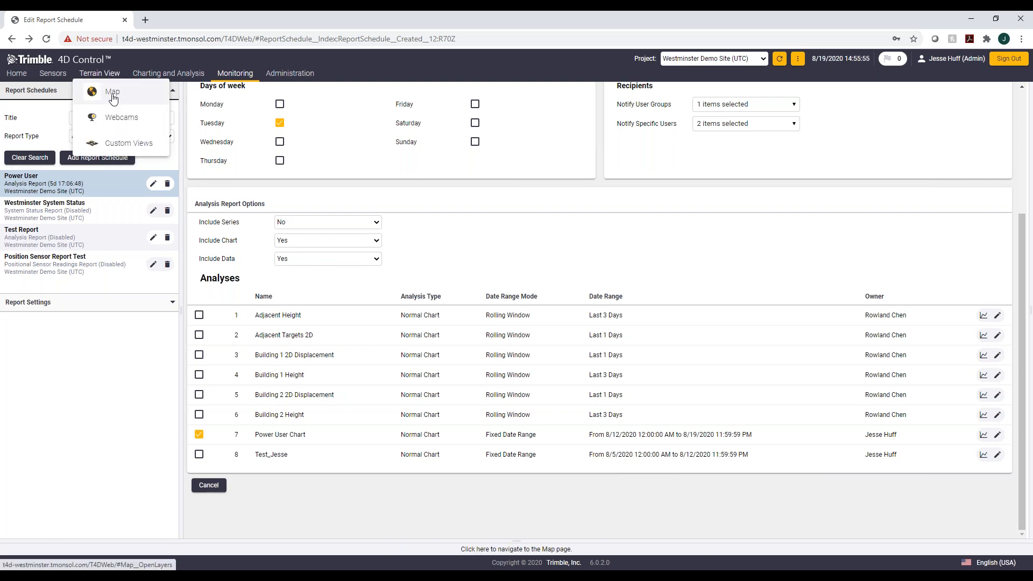
click(123, 143)
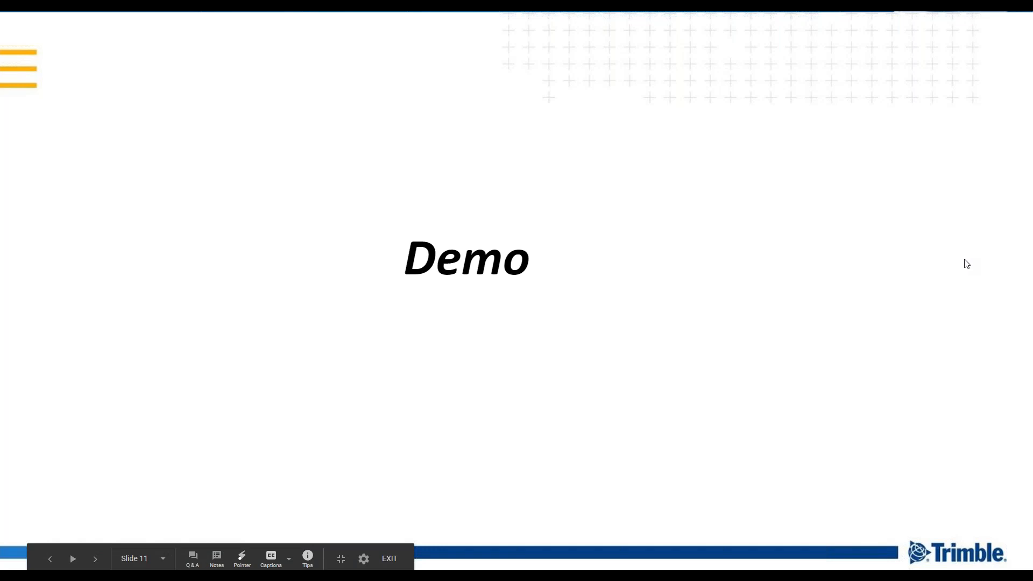
key(Right)
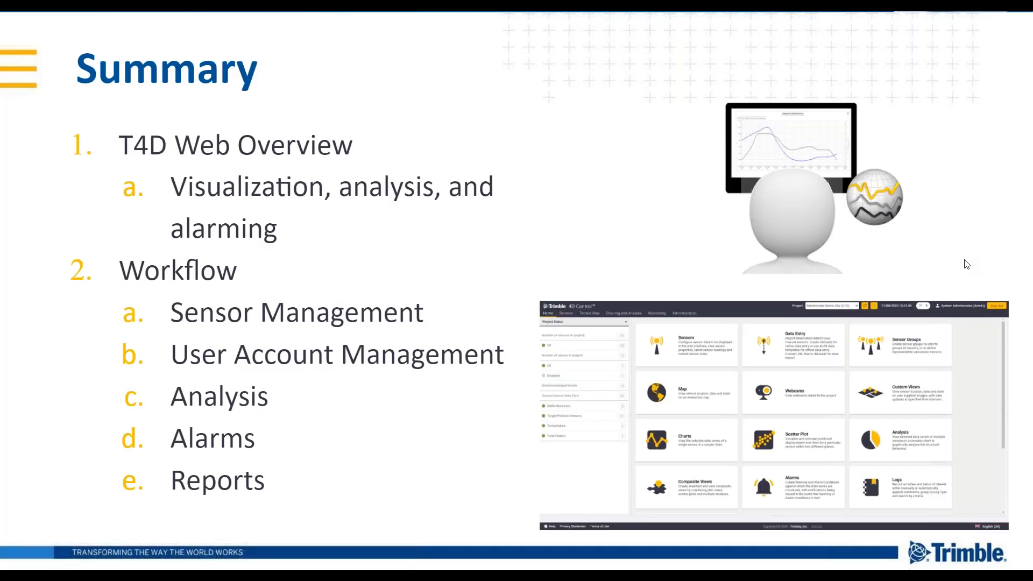